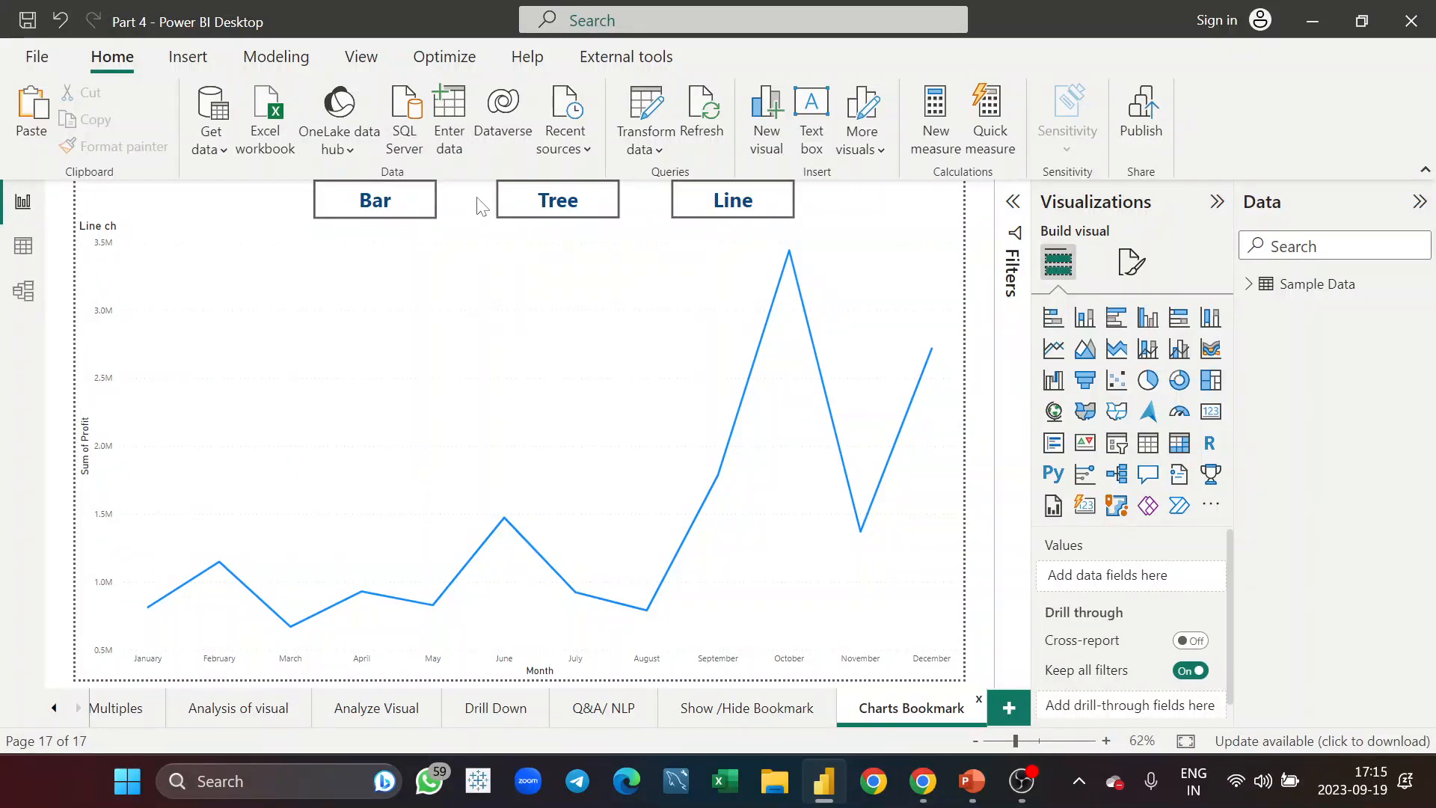
Step: Add a new report page and copy the line chart from the Charts Bookmark page onto it
left_click(791, 720)
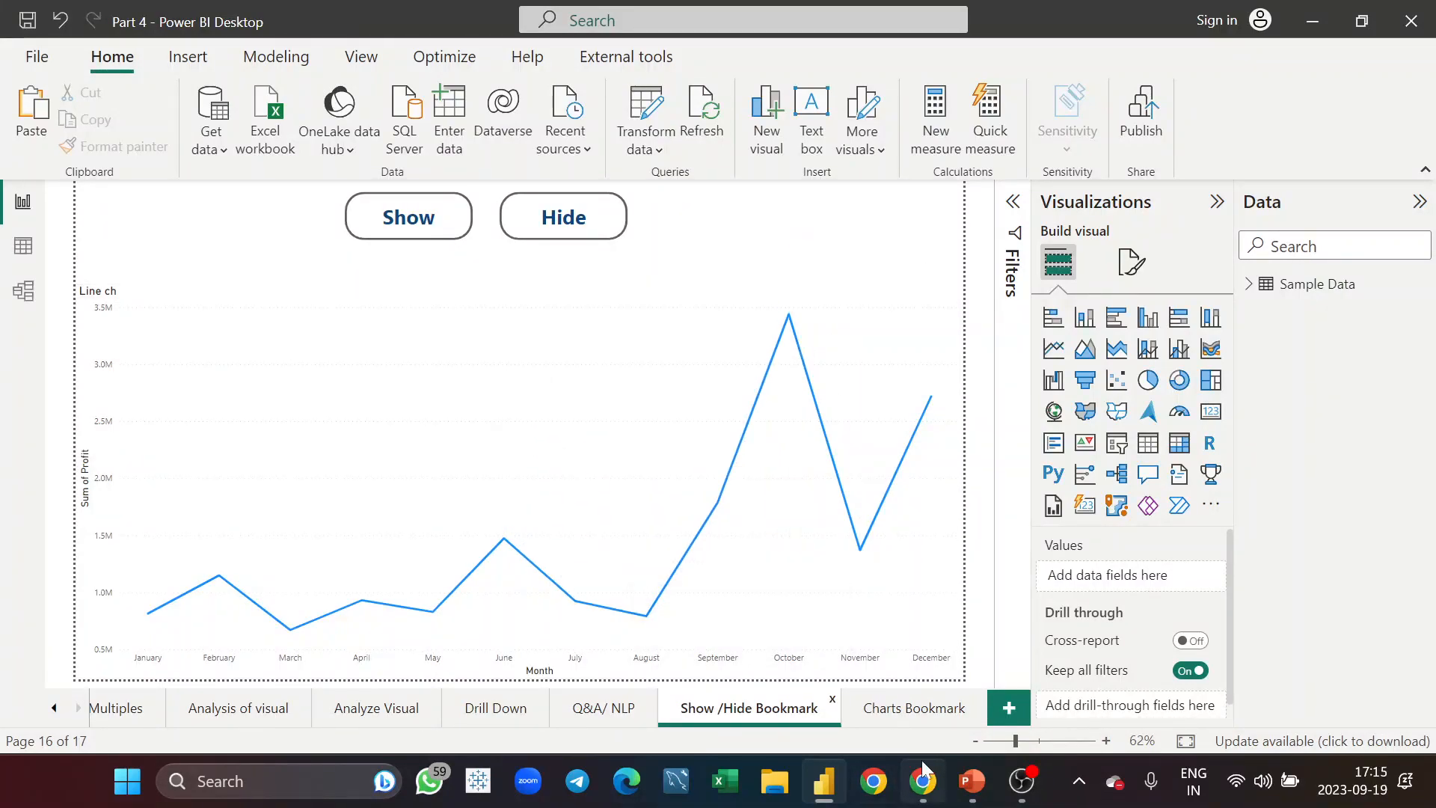
left_click(950, 722)
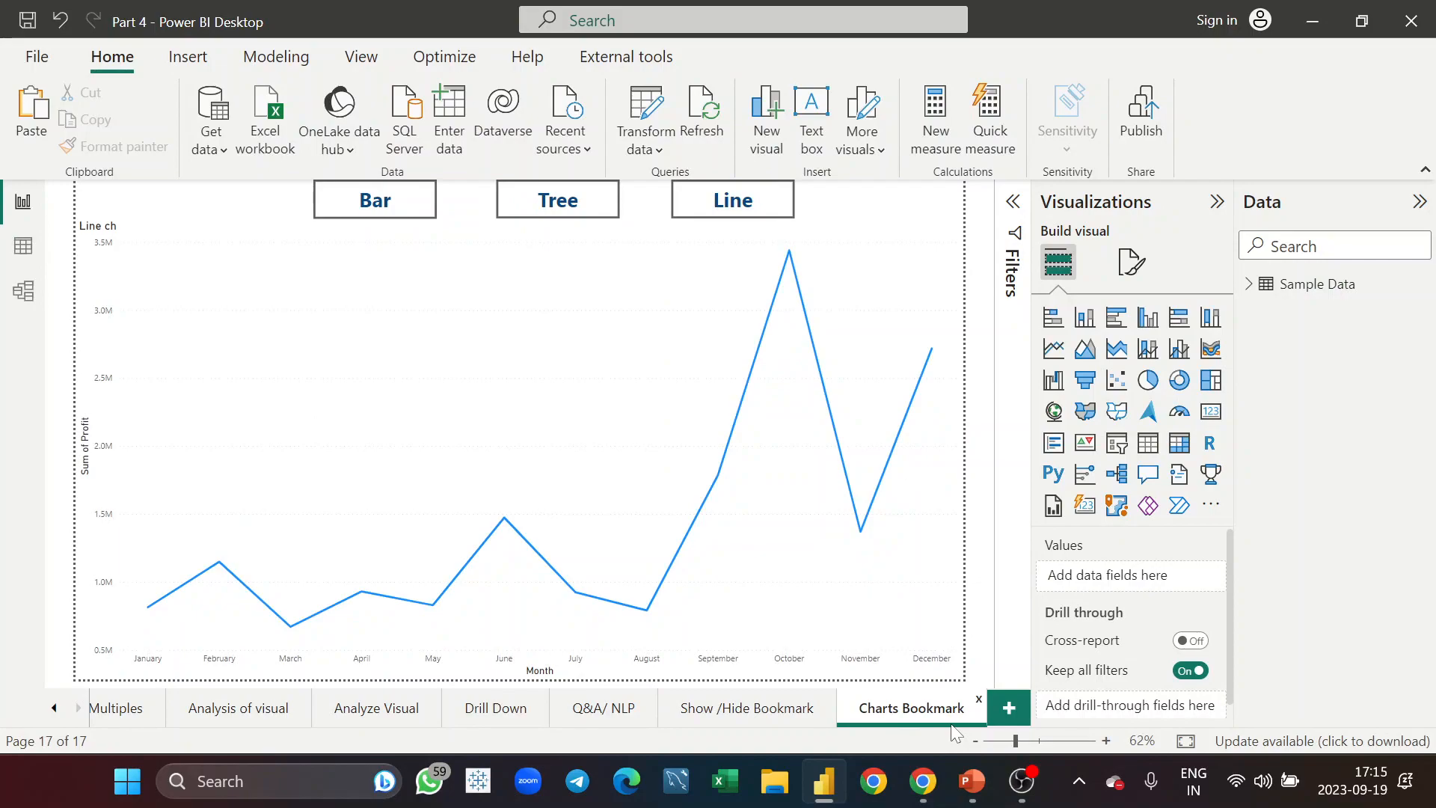
left_click(1009, 707)
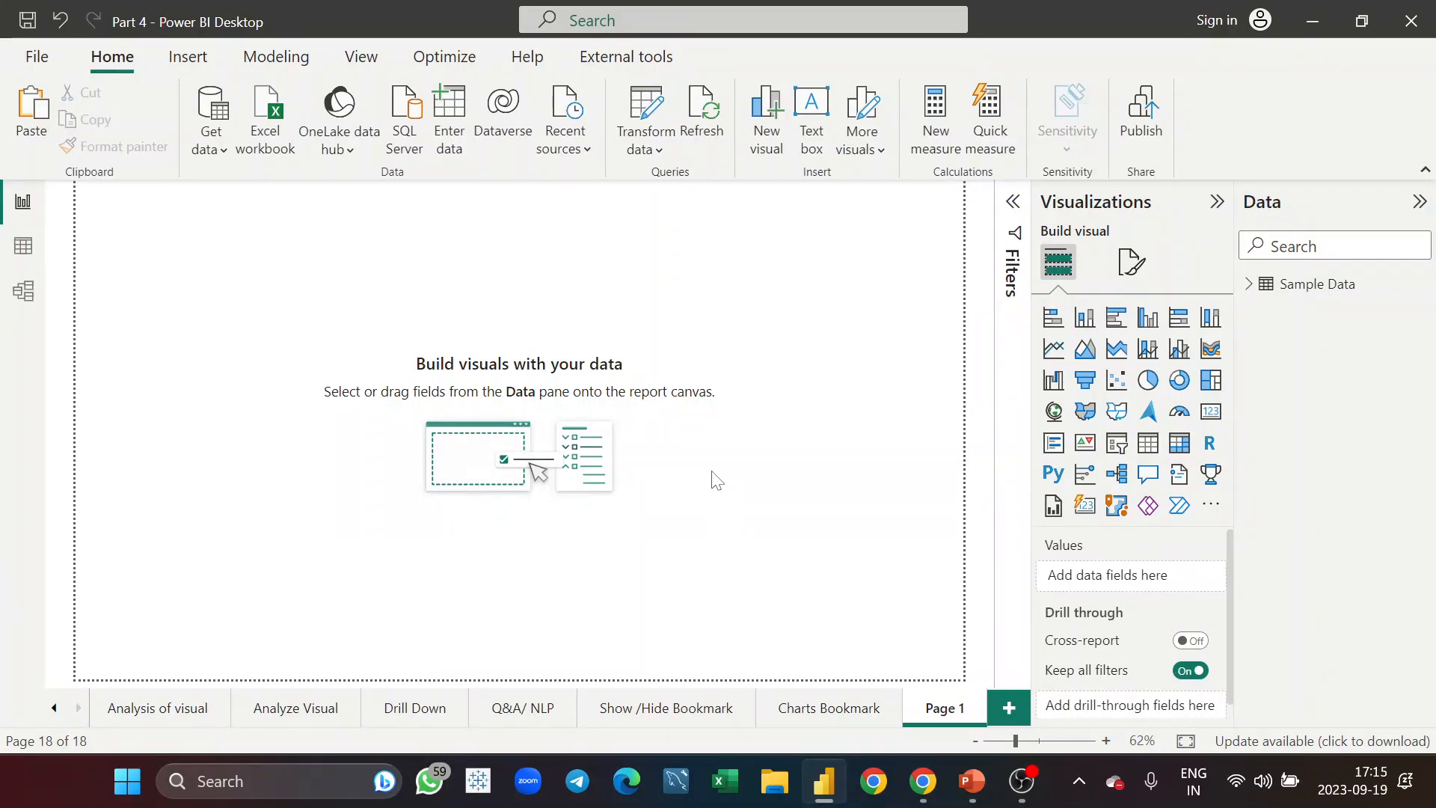
left_click(799, 721)
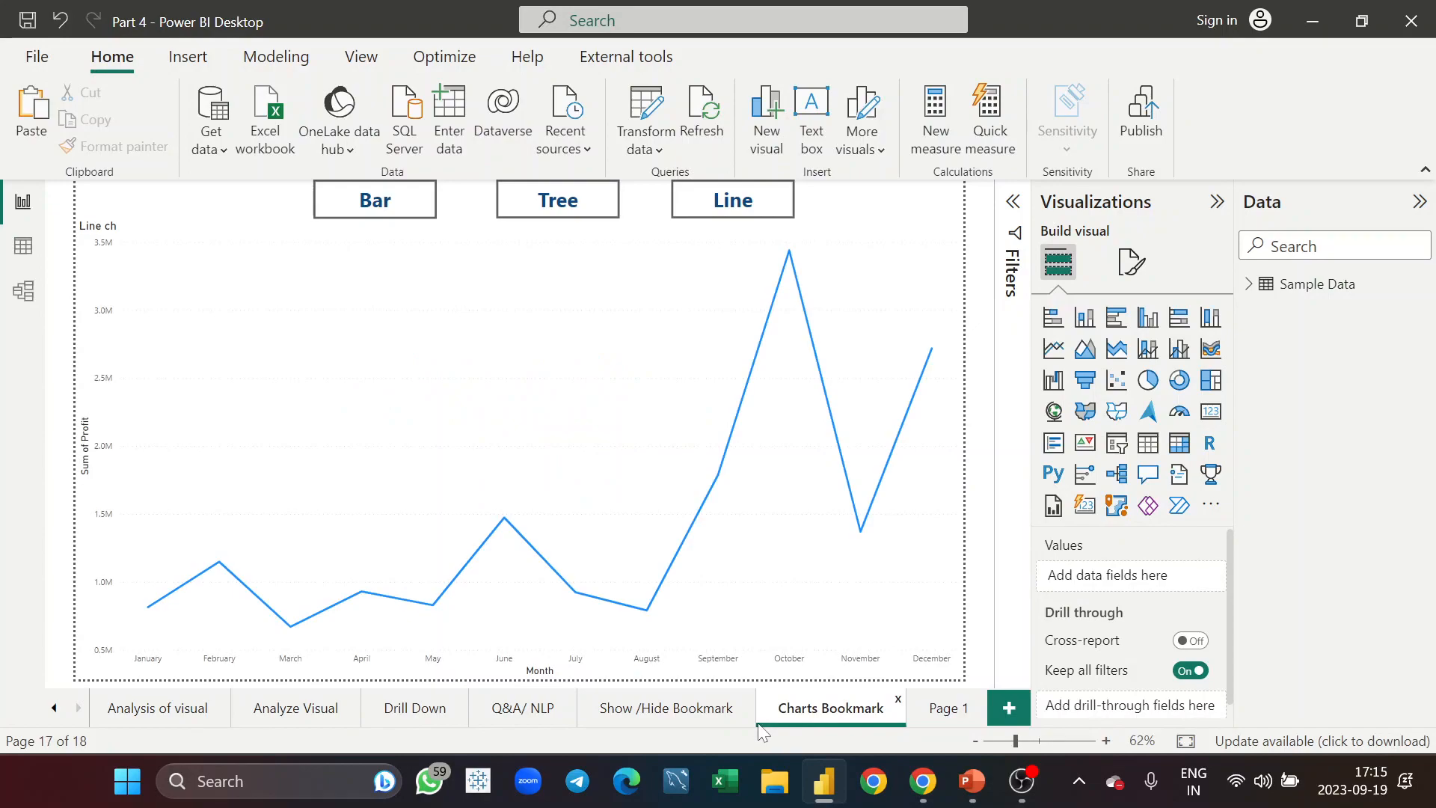
left_click(606, 302)
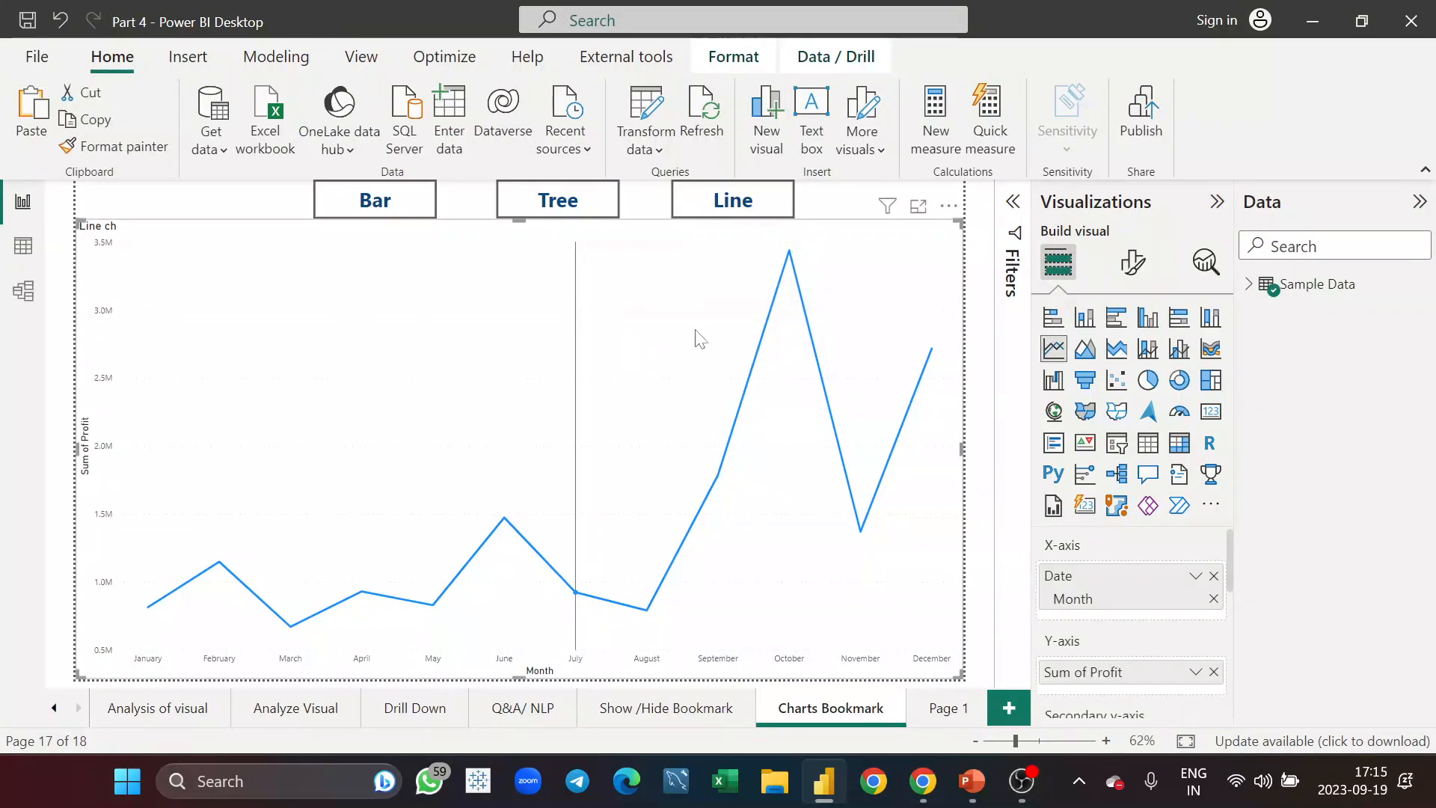
left_click(944, 717)
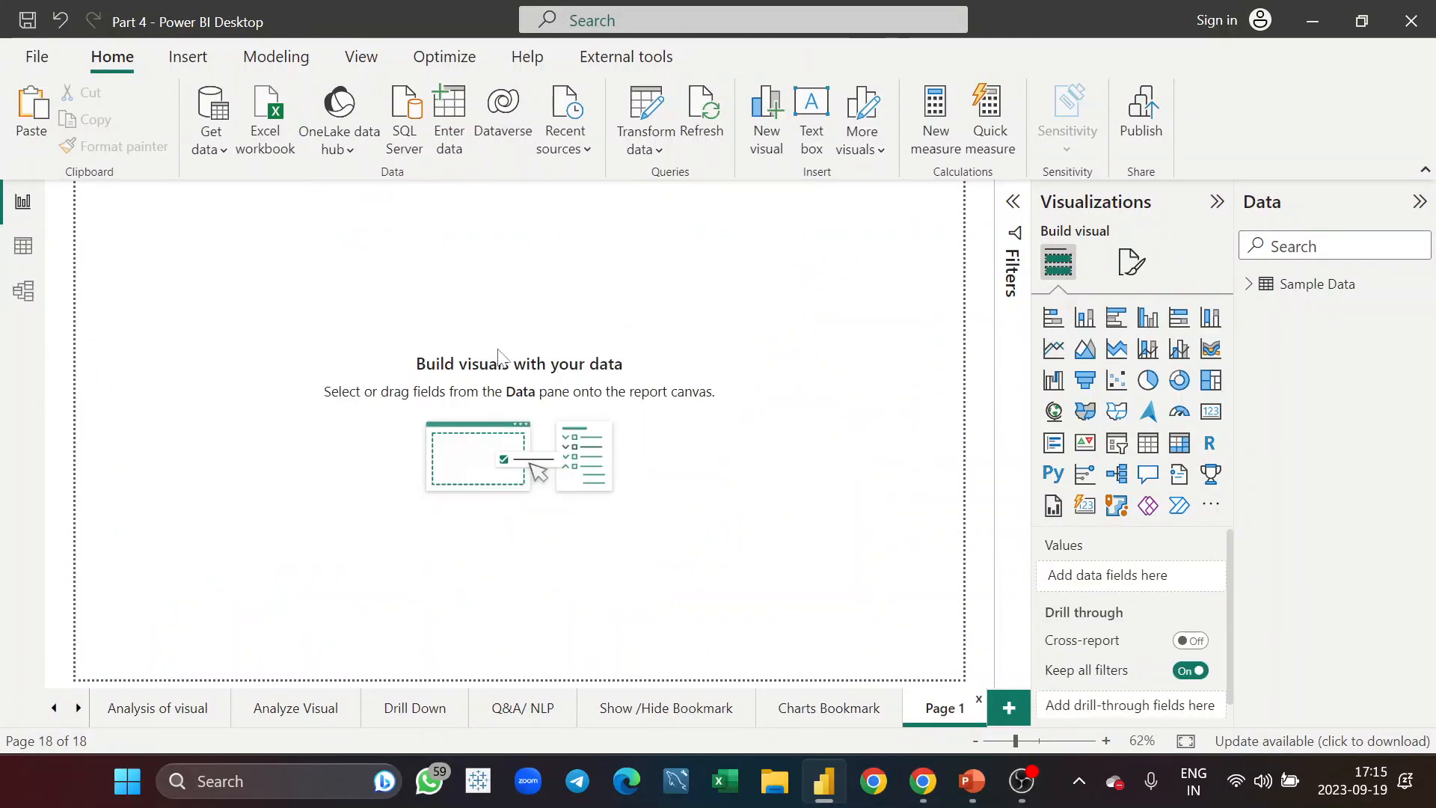
key("ctrl+v")
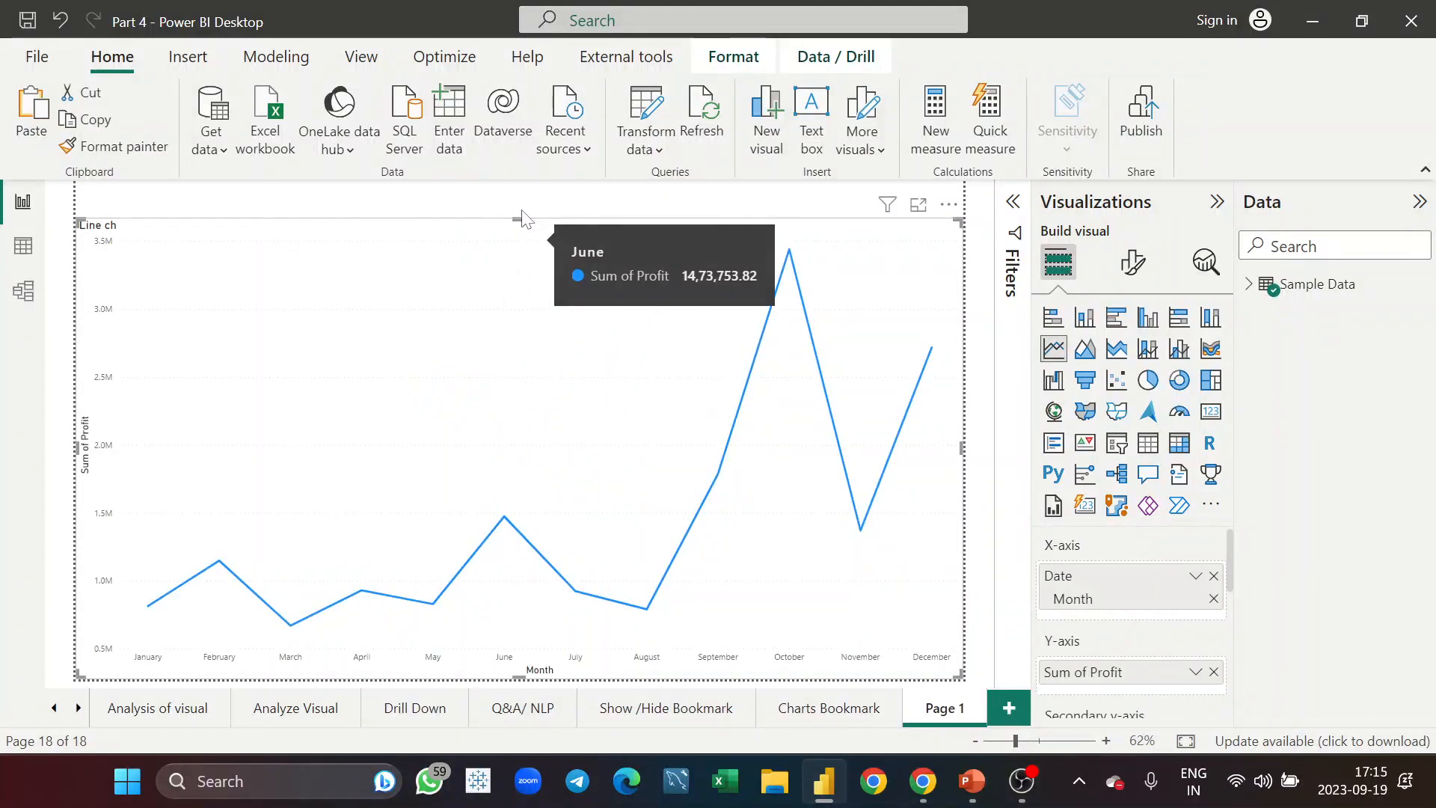
Step: Reduce the pasted line chart's height from its top edge to leave room for buttons above it
left_click_drag(521, 219, 513, 337)
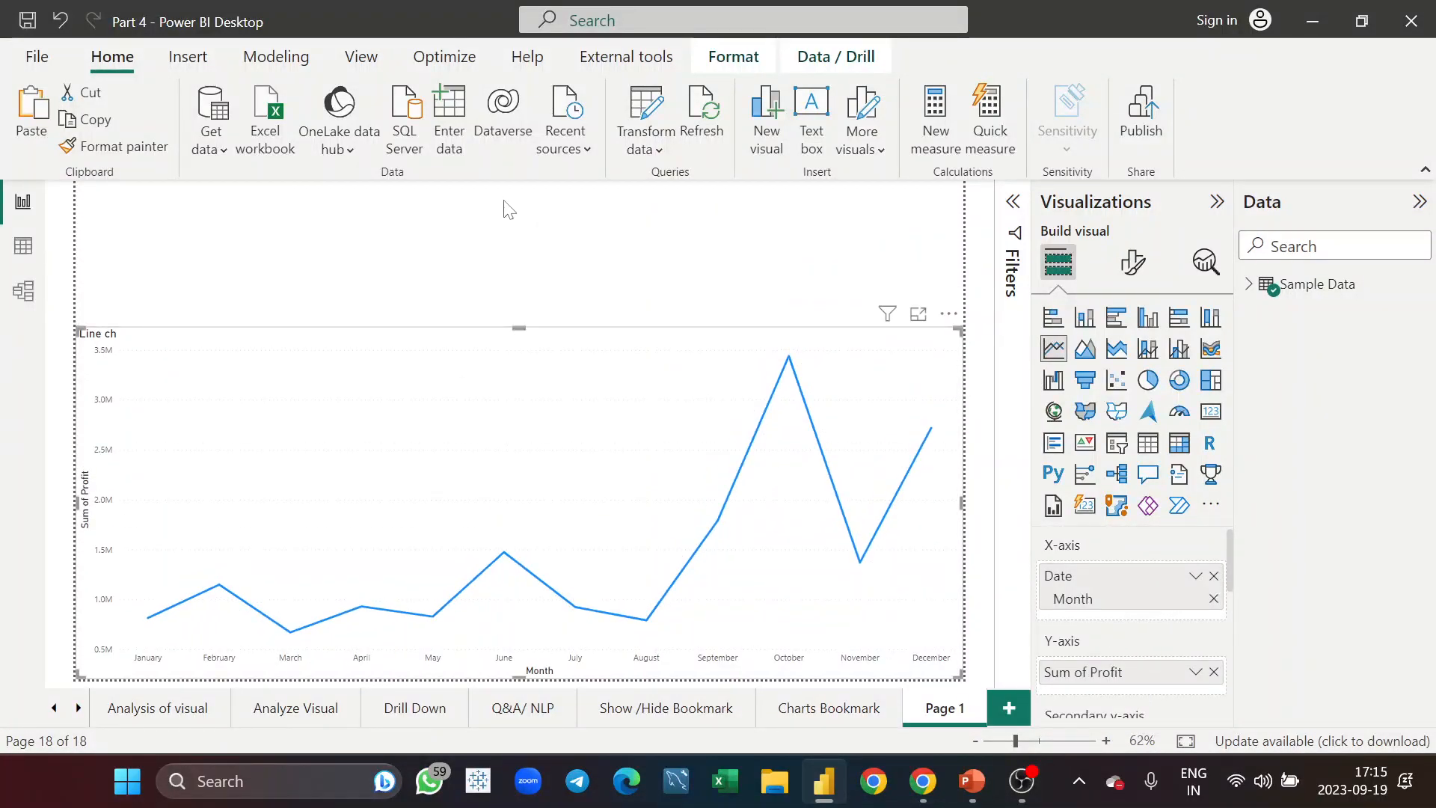
left_click(508, 210)
left_click(522, 338)
left_click_drag(519, 327, 519, 268)
left_click(458, 208)
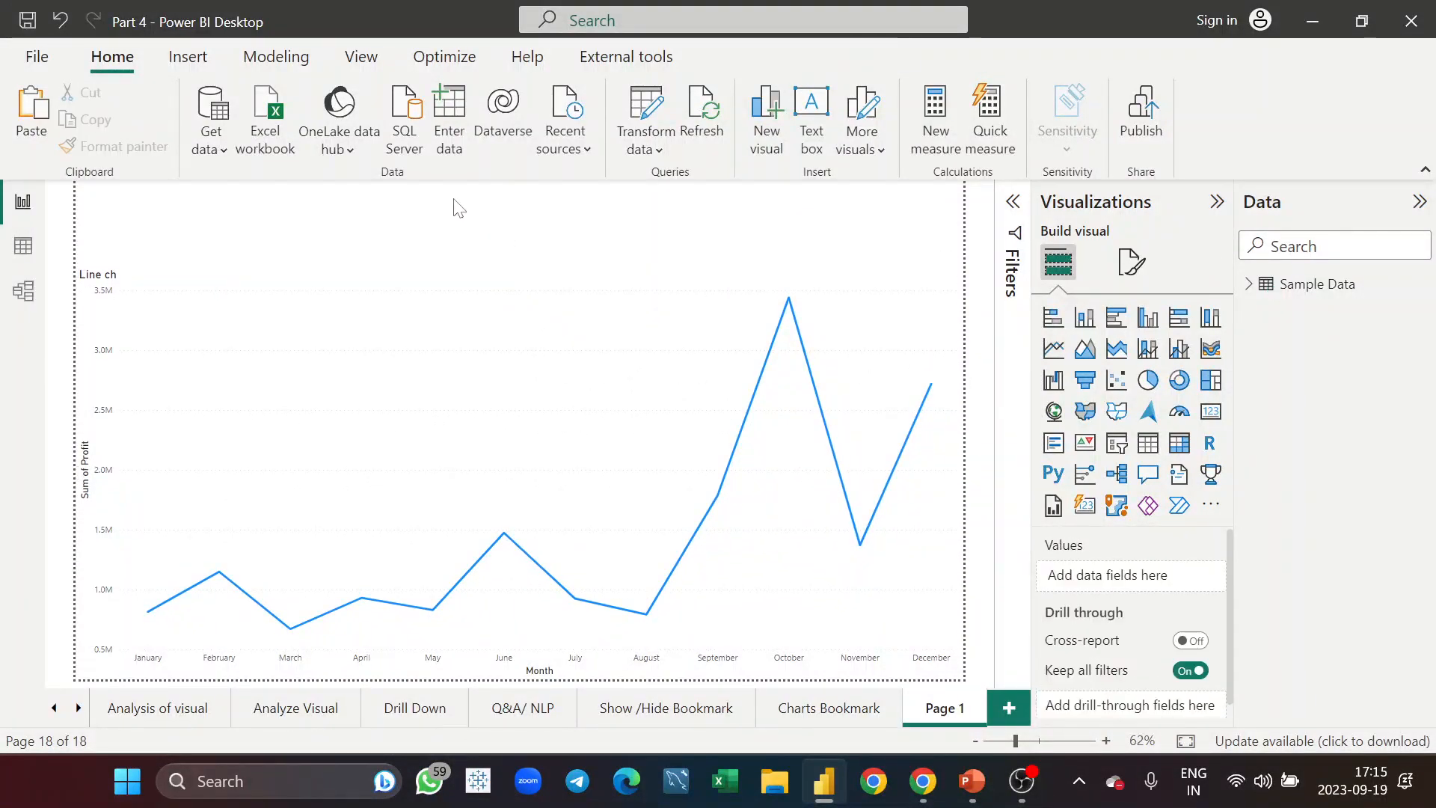
Step: Insert a blank button, enlarge it slightly and place it centrally above the line chart
left_click(196, 66)
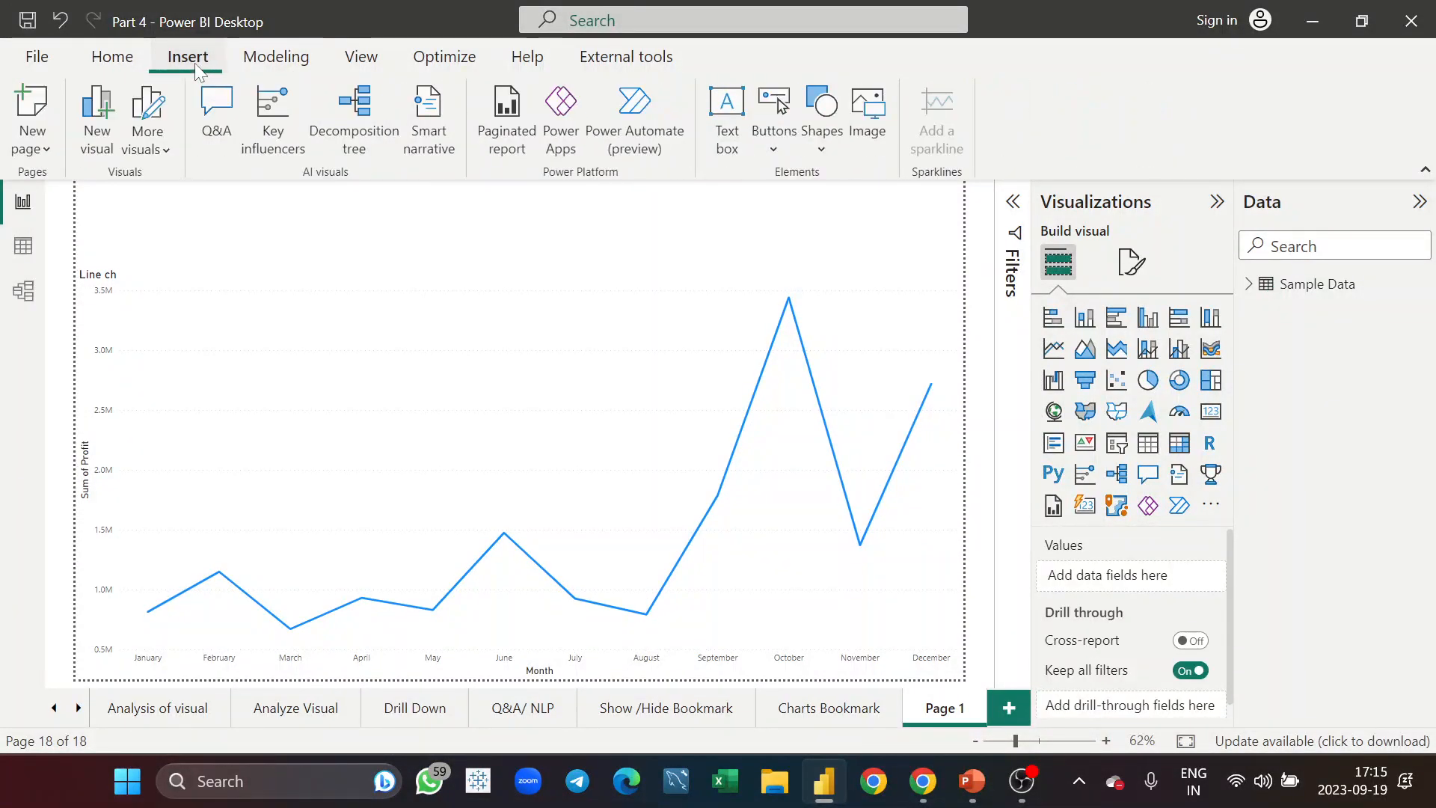
left_click(776, 138)
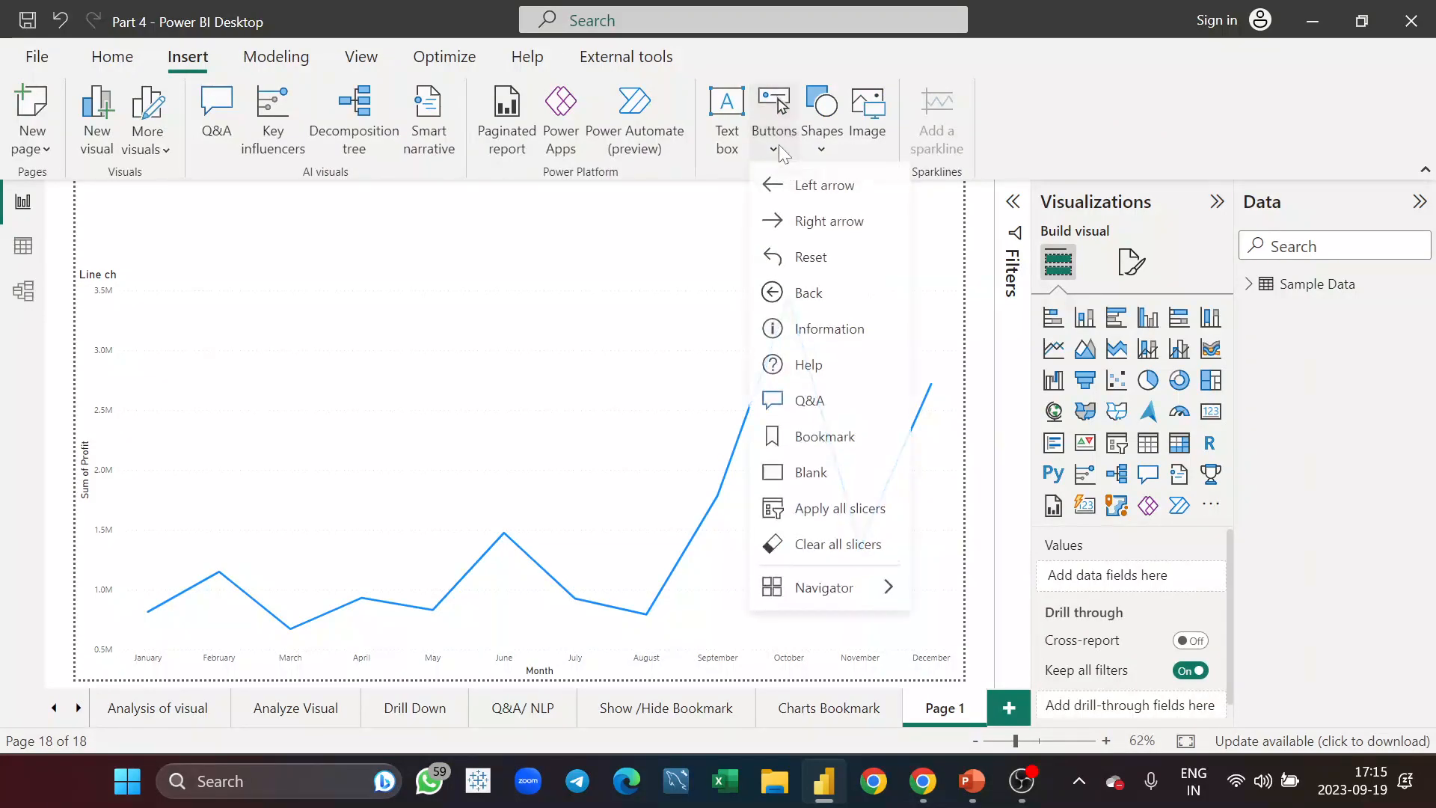
left_click(833, 472)
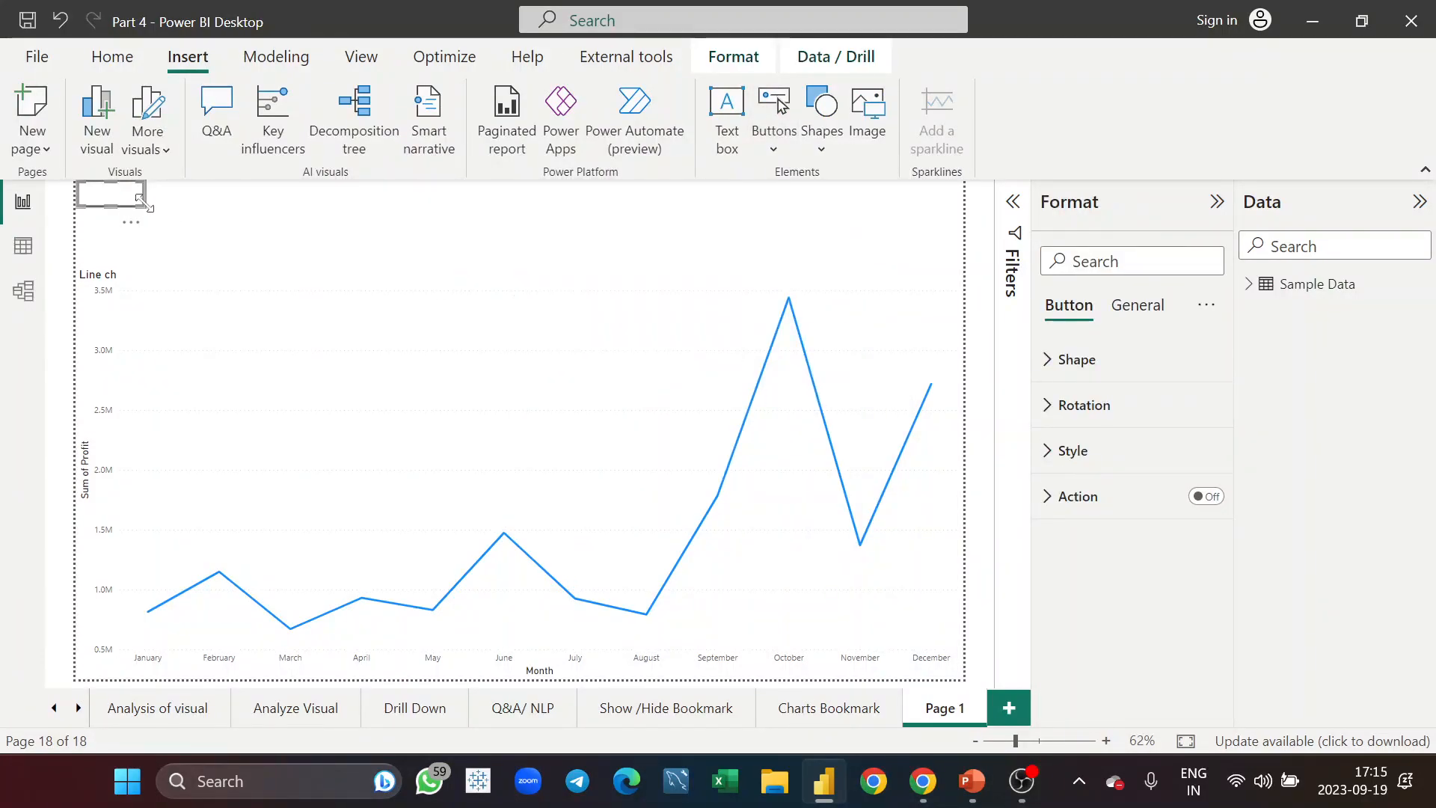
left_click_drag(142, 198, 529, 244)
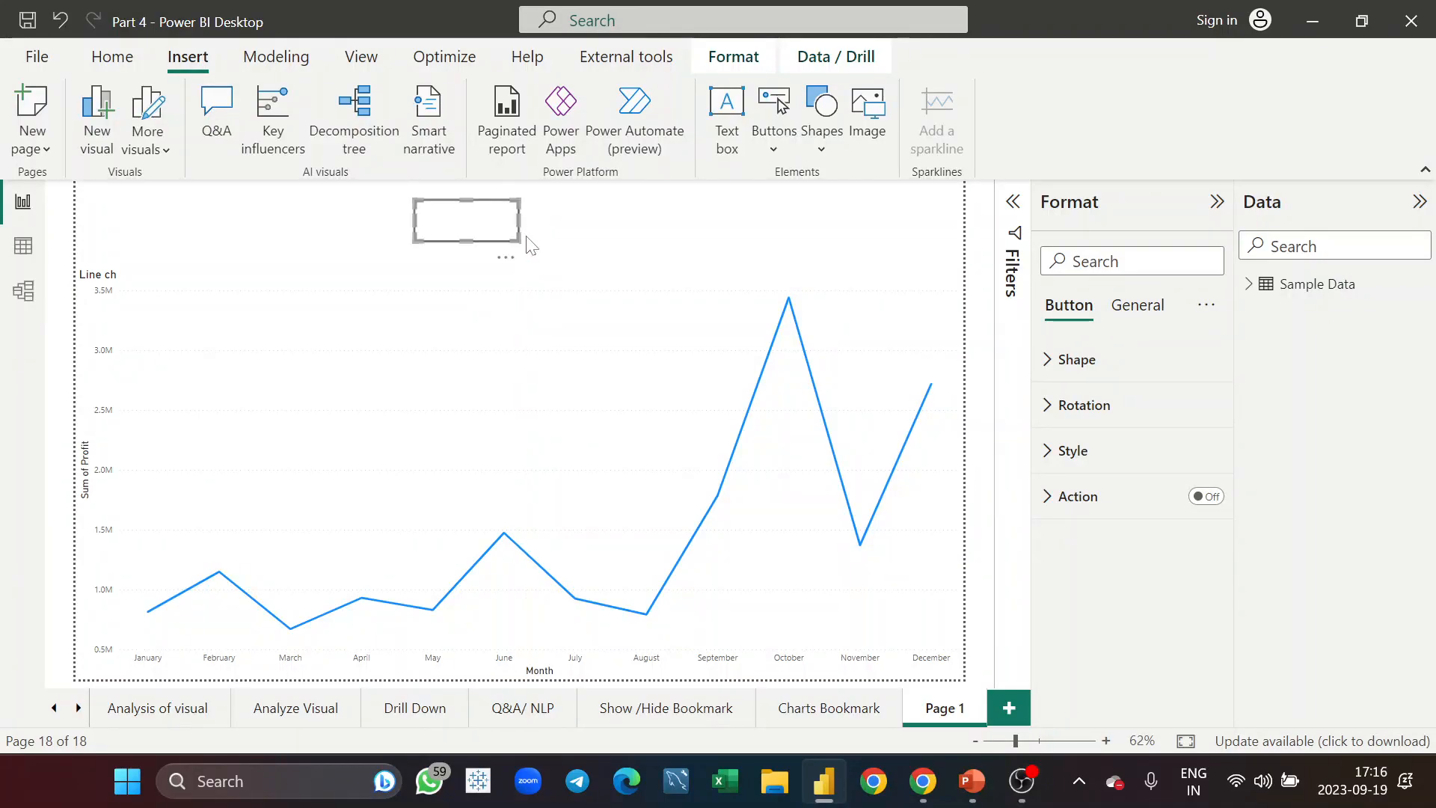
Step: Change the blank button's shape to Rounded Rectangle with 40% rounded corners
left_click(1122, 372)
left_click(1196, 550)
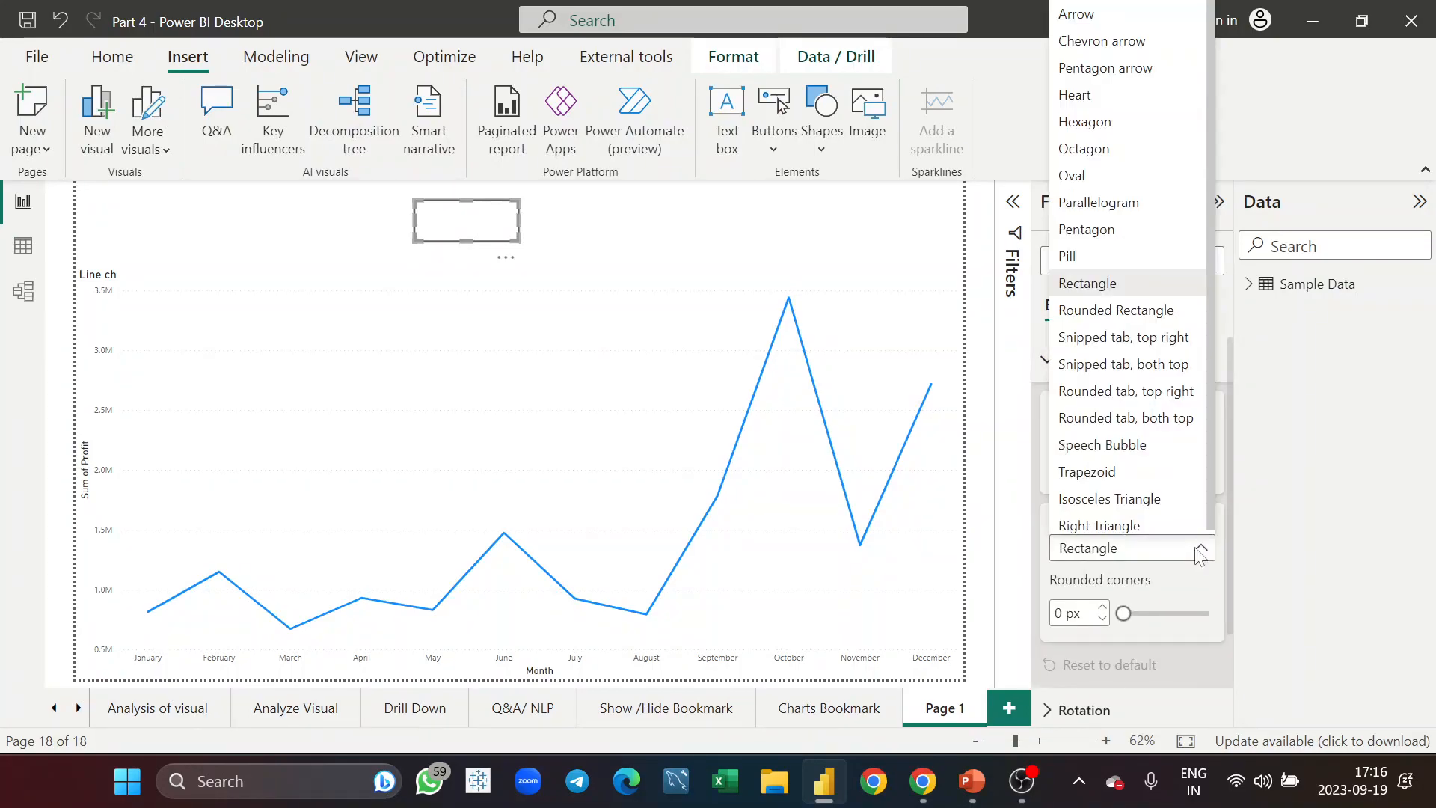
left_click(1105, 311)
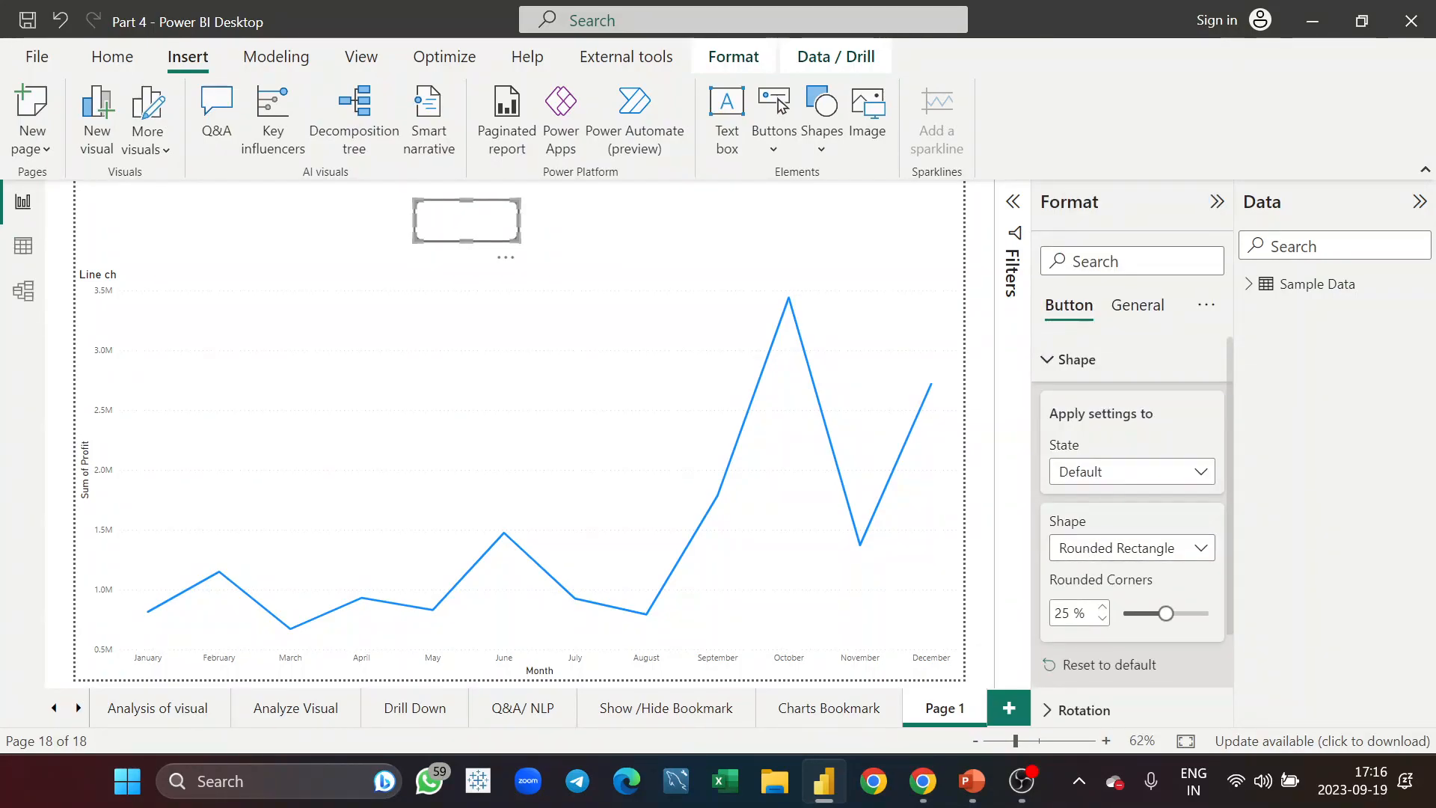
key("BackSpace")
type("40")
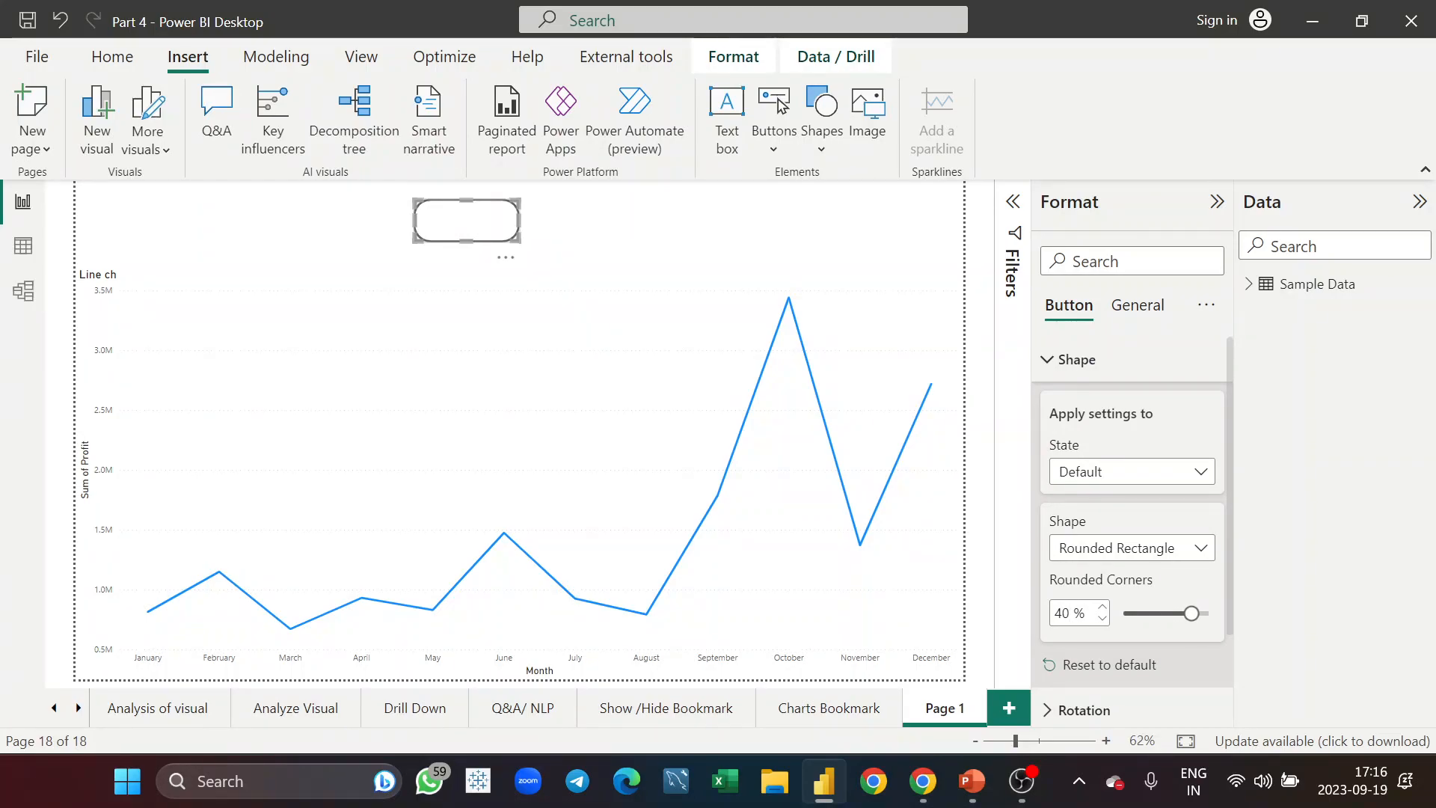
left_click(1097, 365)
Step: Label the button "Show" in bold, dark blue text at font size 22
left_click(1112, 449)
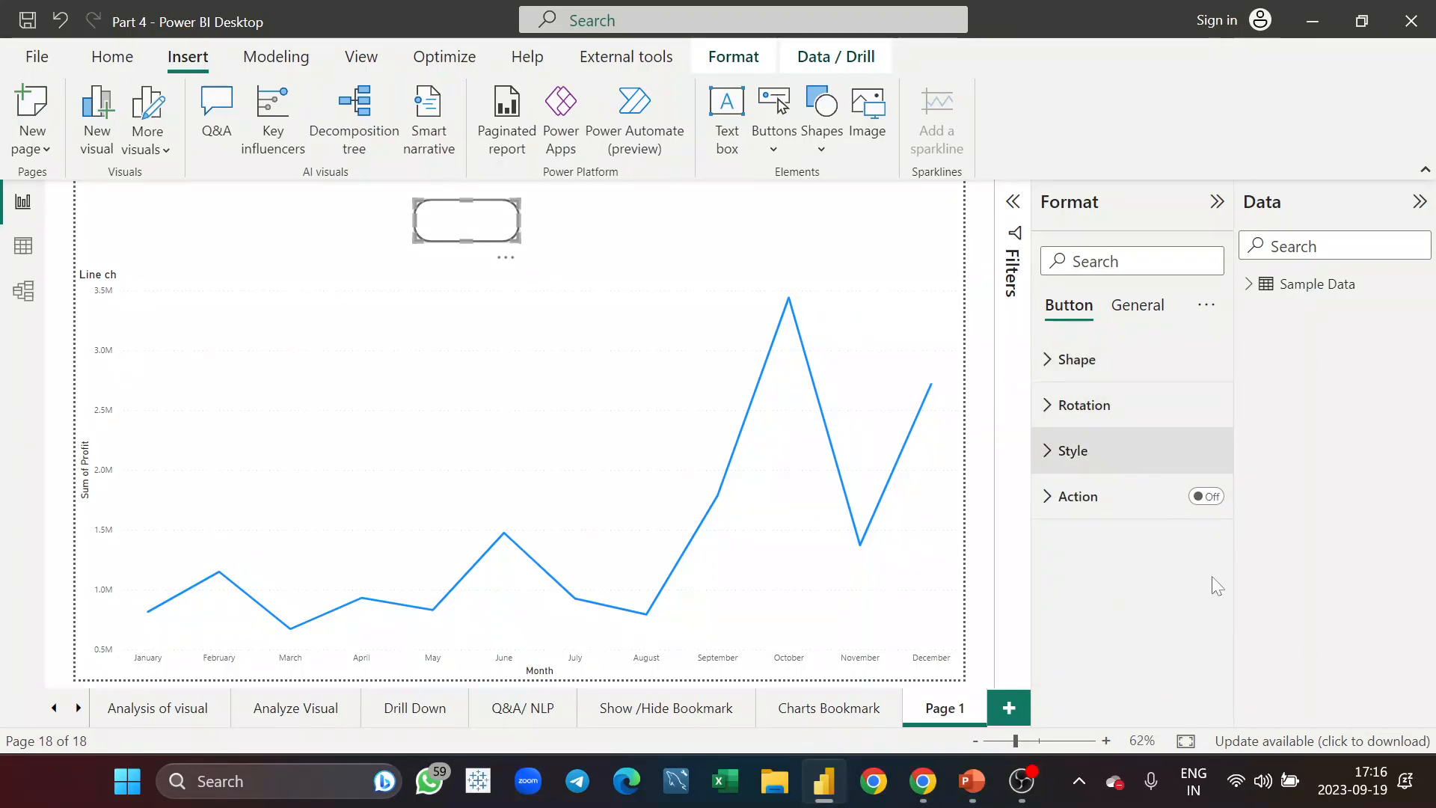
left_click(1196, 617)
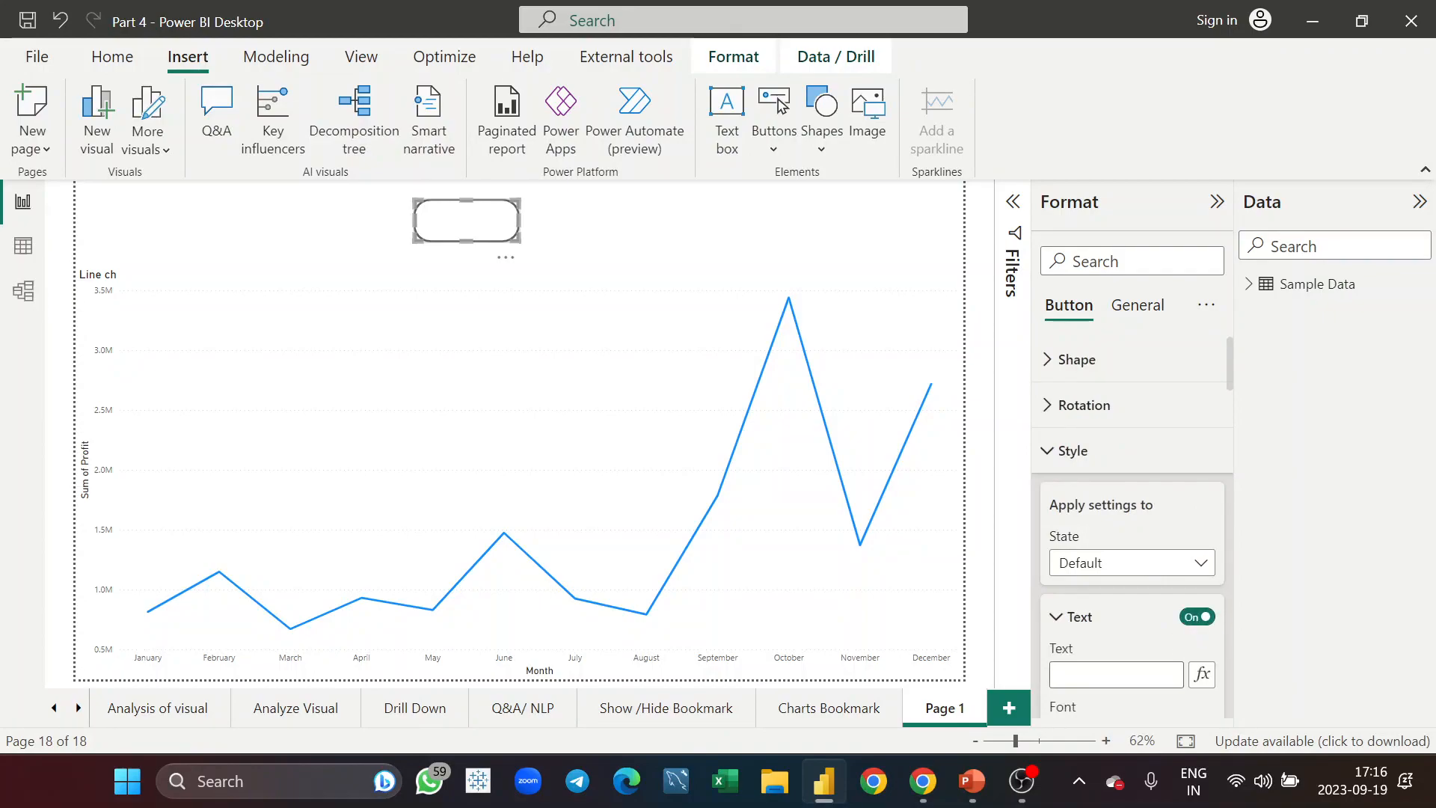
type("Show")
scroll(1129, 524, "down", 3)
type("22")
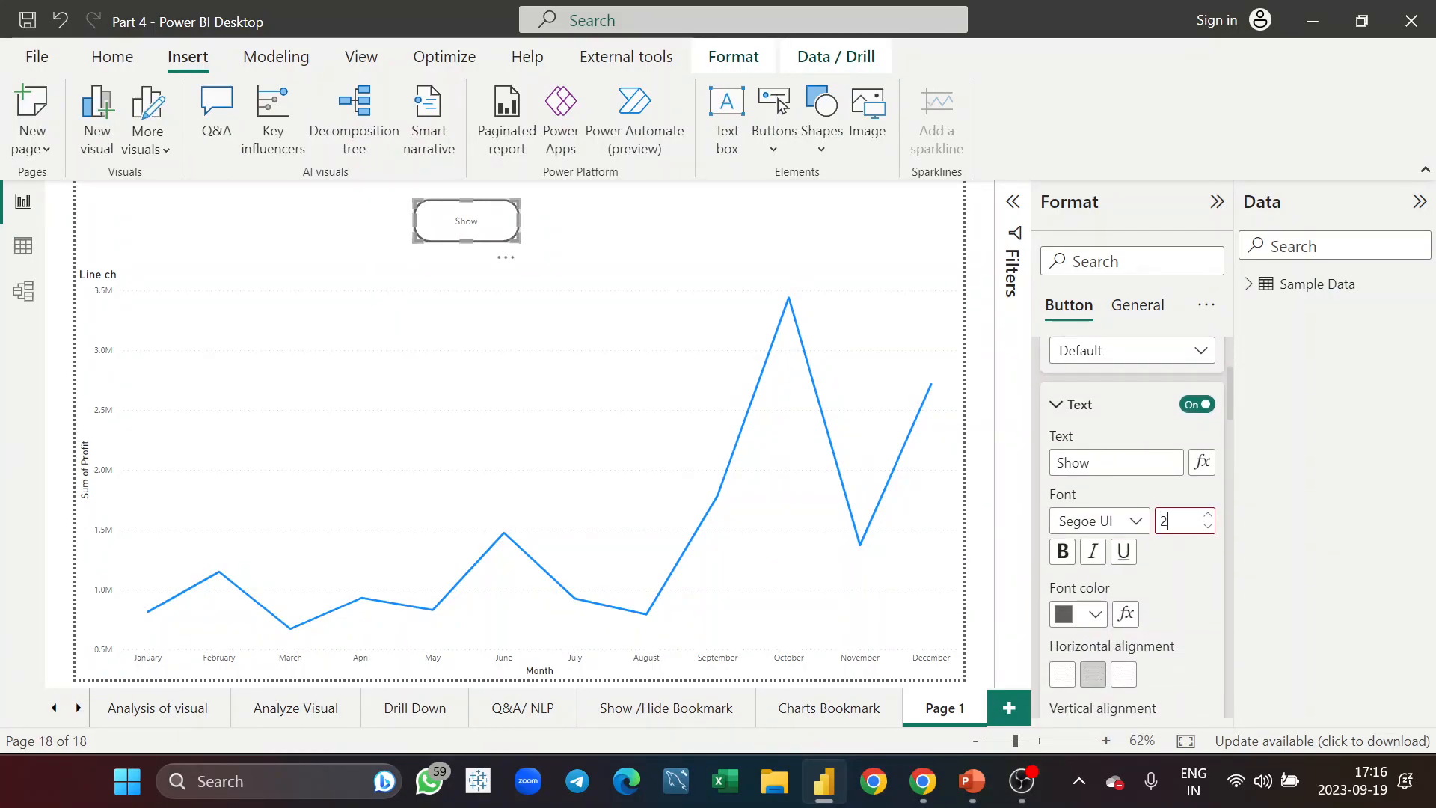
left_click(1062, 553)
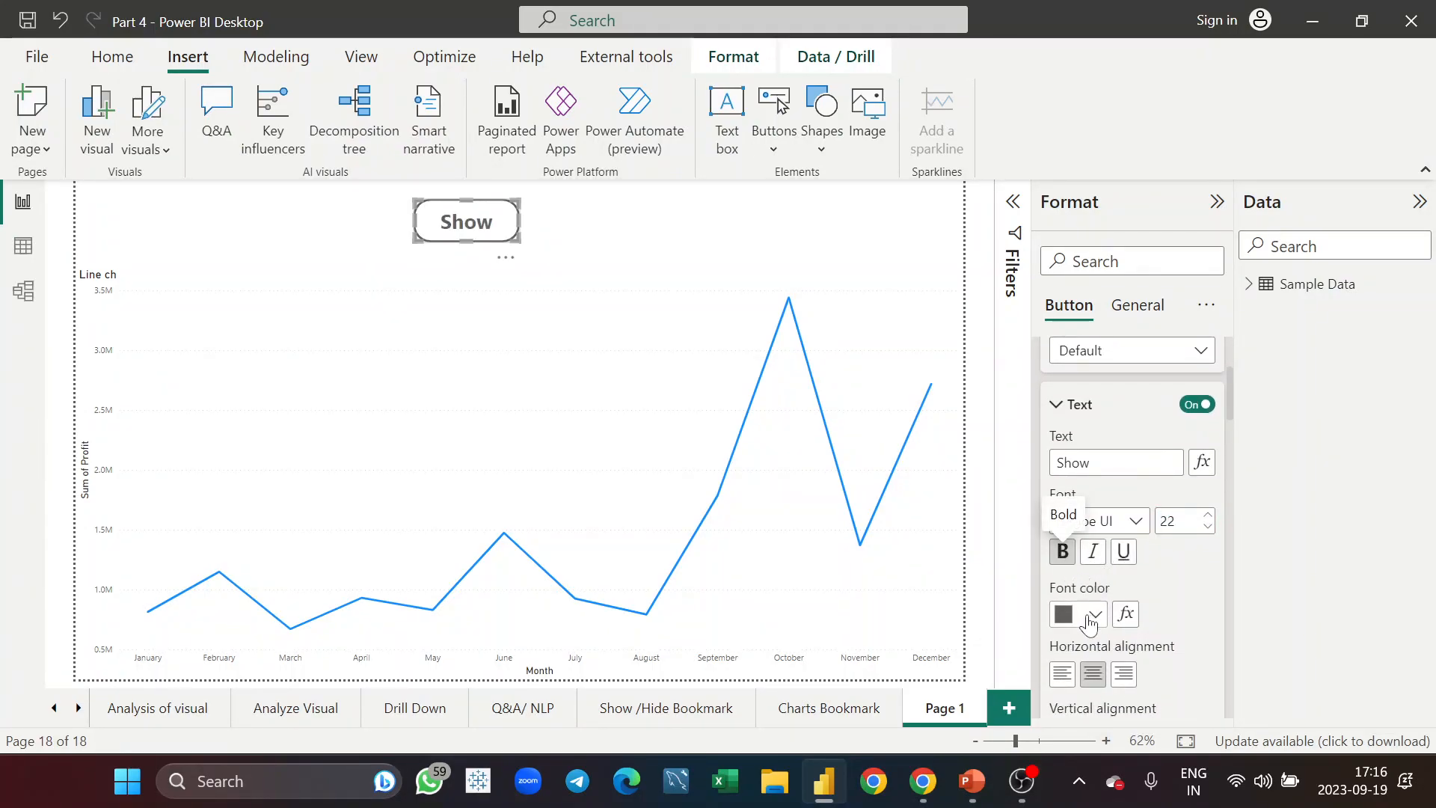
left_click(1080, 614)
left_click(1141, 441)
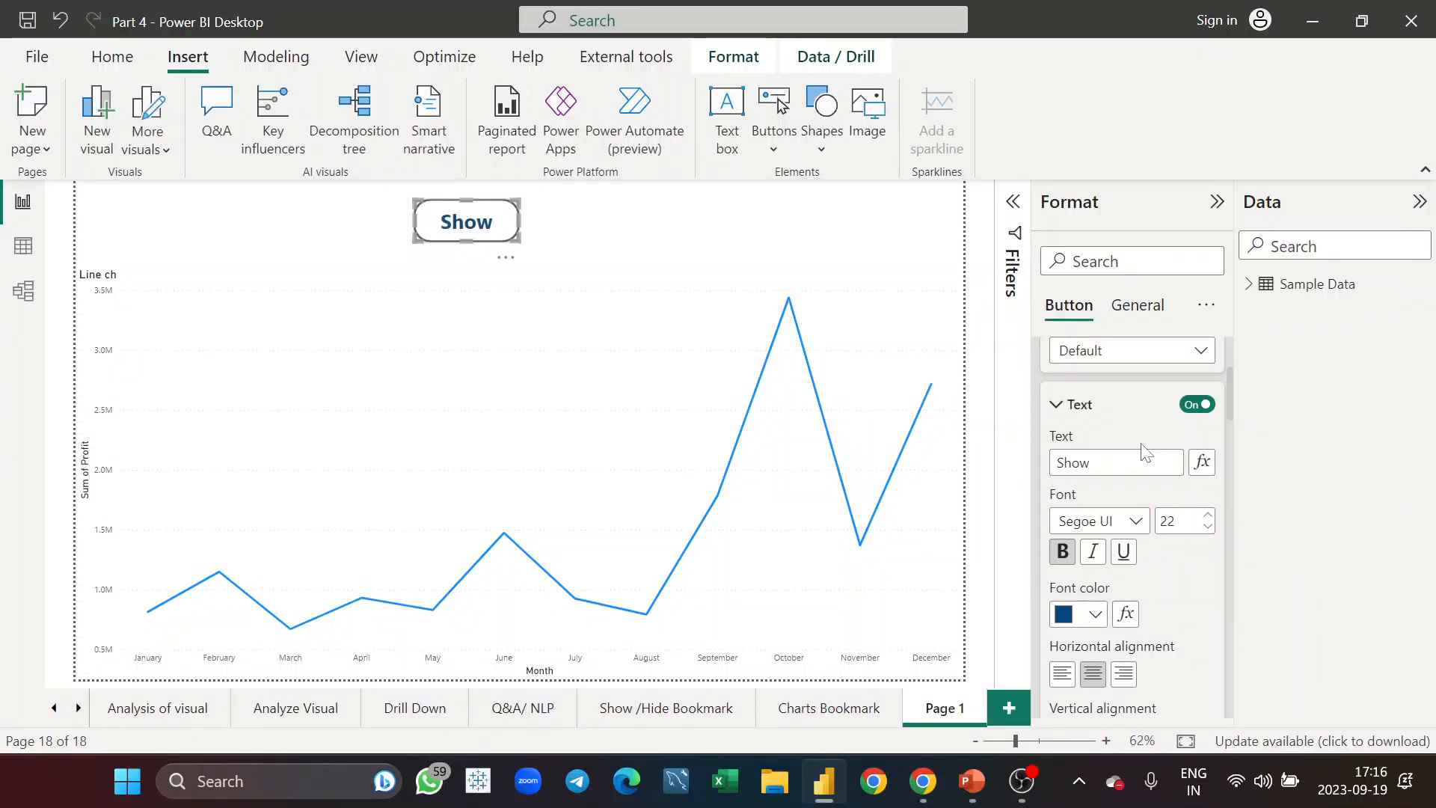
left_click(670, 227)
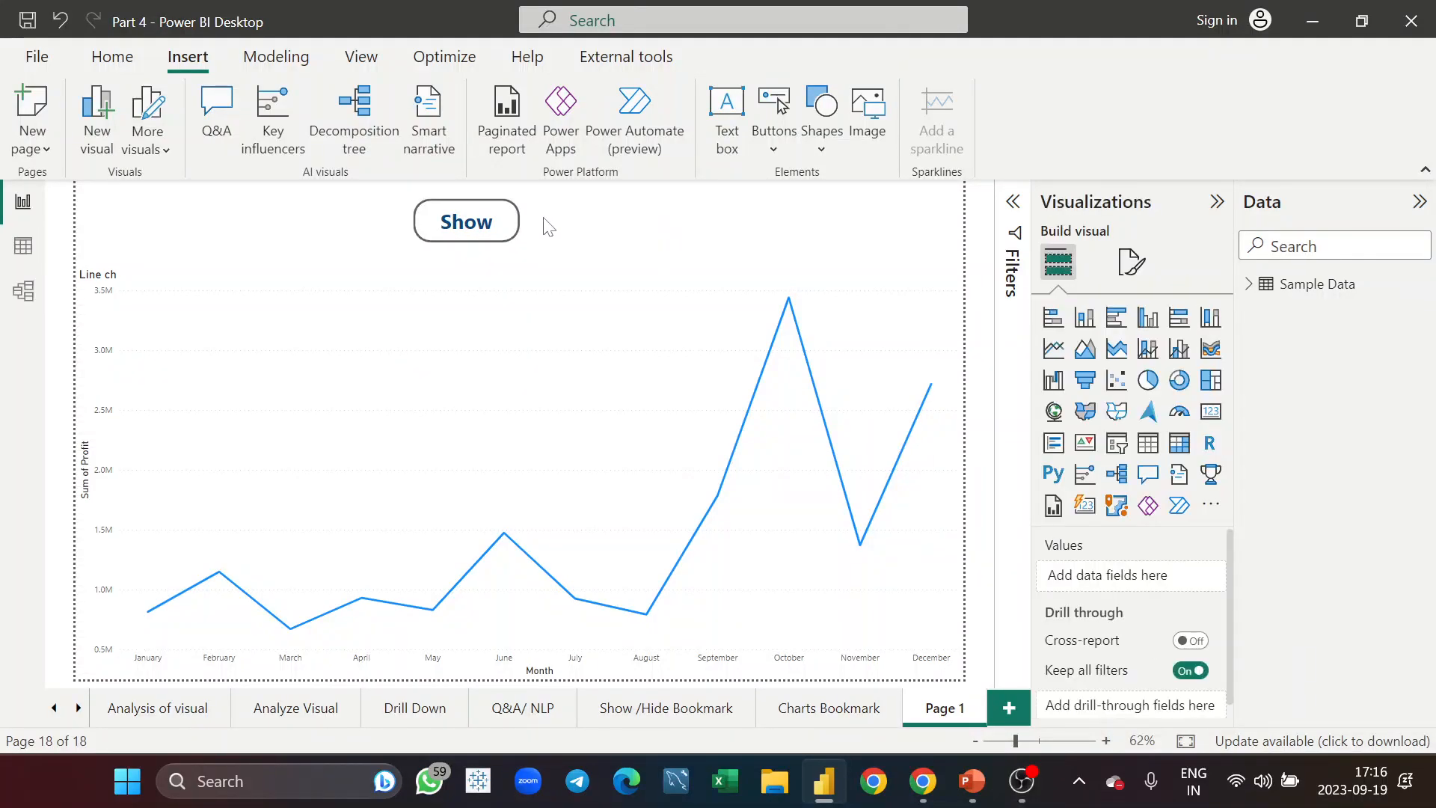
Step: Duplicate the Show button and place the copy directly to the right of the original
left_click(508, 220)
key("ctrl+v")
left_click_drag(506, 215, 607, 215)
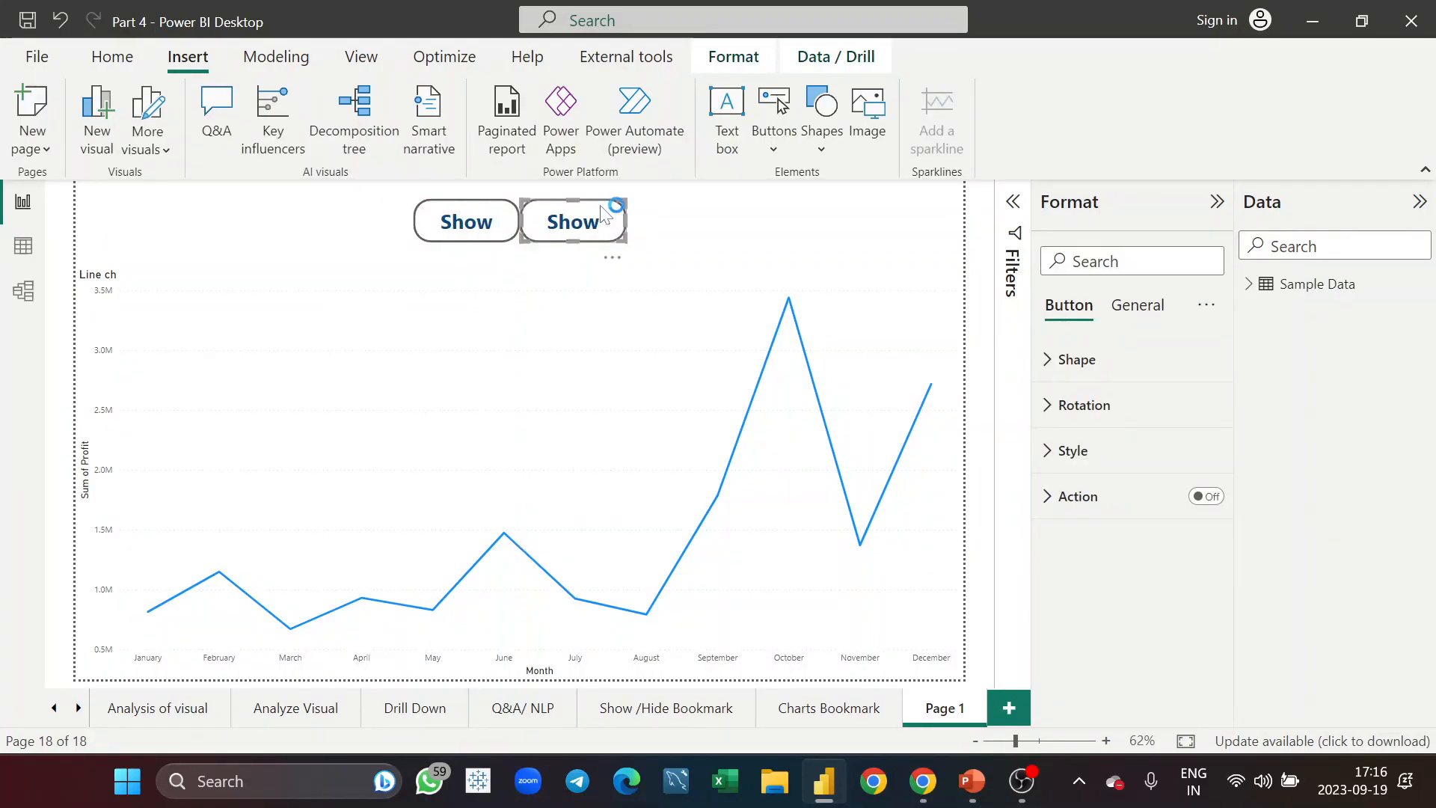
Step: Change the duplicated button's text to "Hide"
left_click(1093, 453)
left_click(1114, 675)
double_click(1073, 674)
type("Hide")
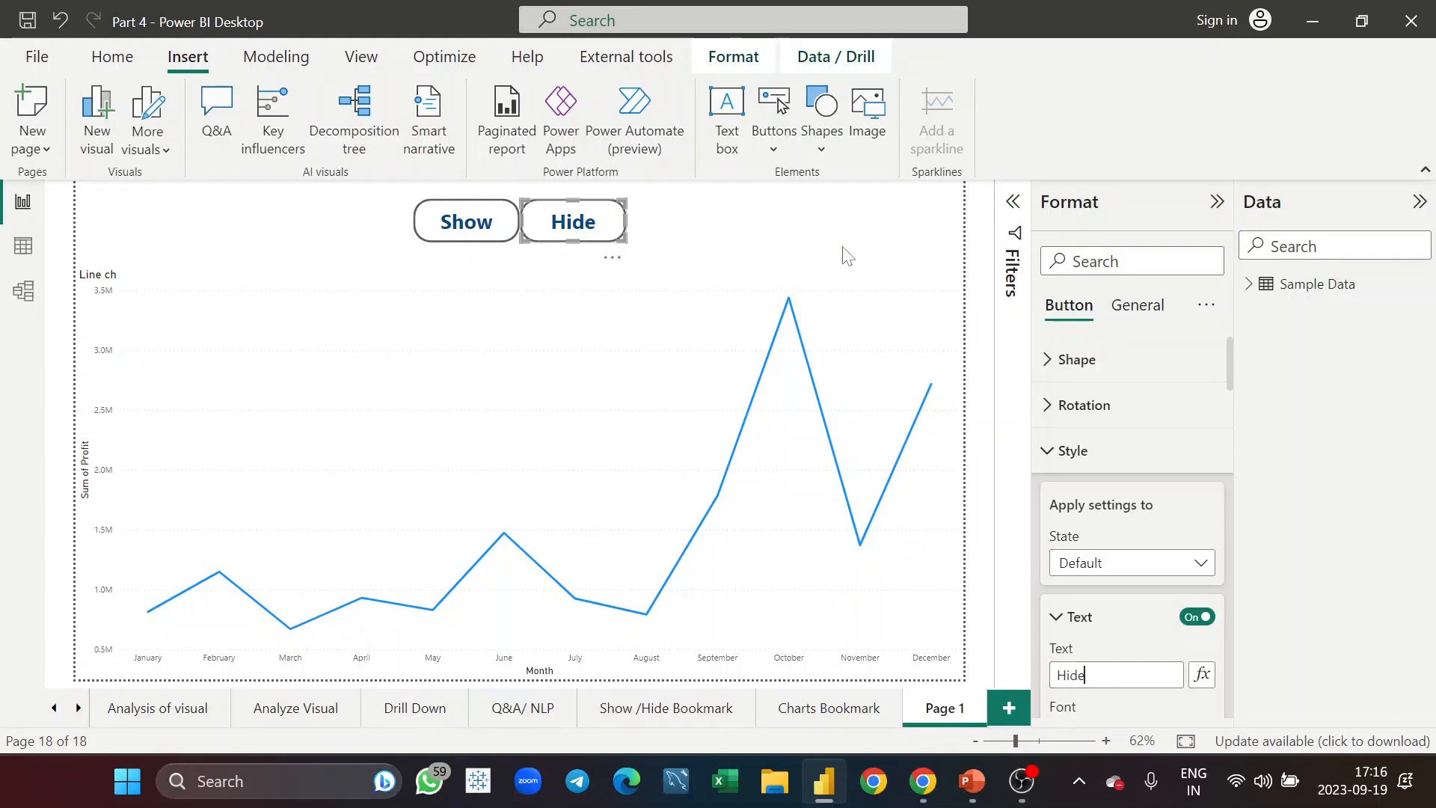
left_click(729, 237)
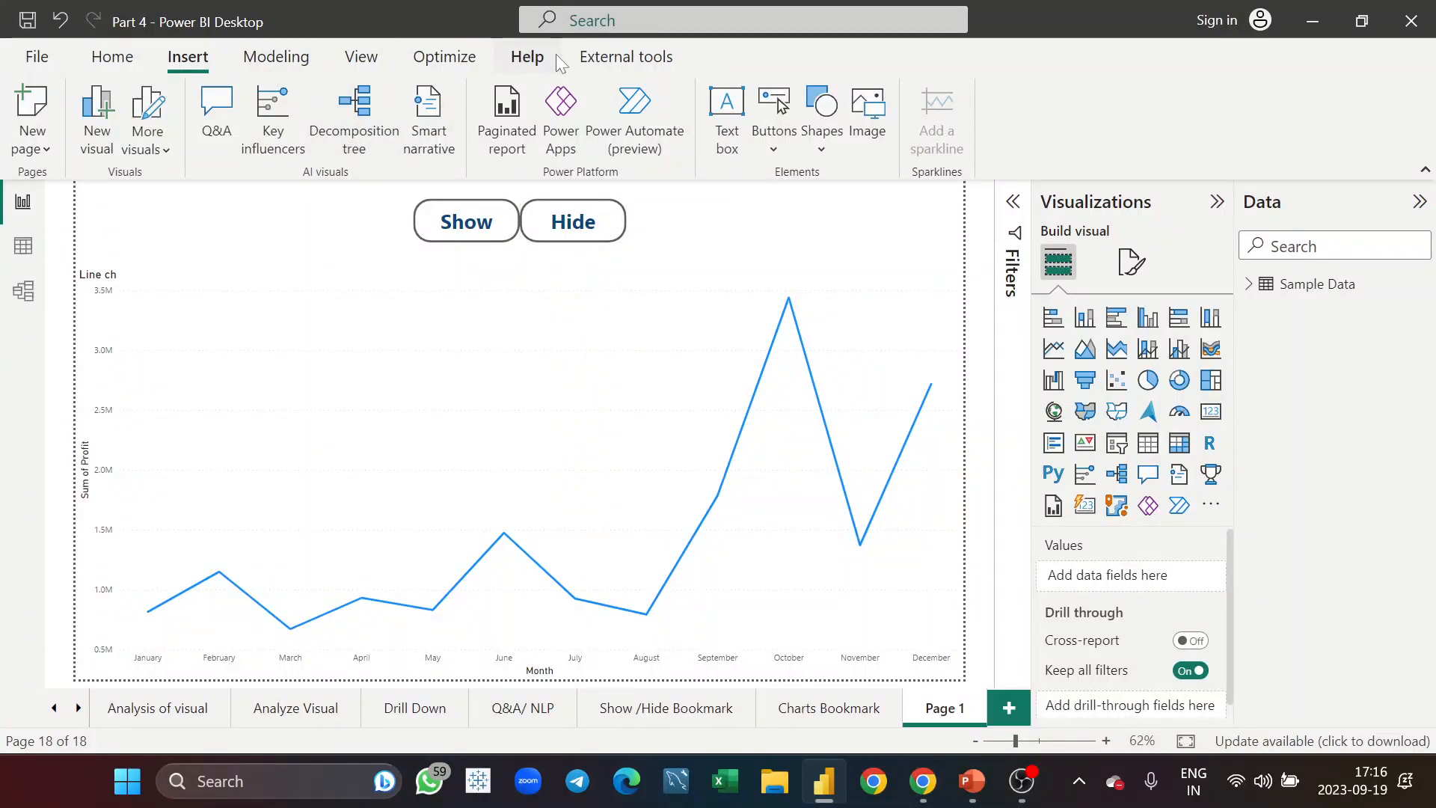
Step: Display the Bookmarks and Selection panes and collapse the Visualizations and Data panes
left_click(361, 57)
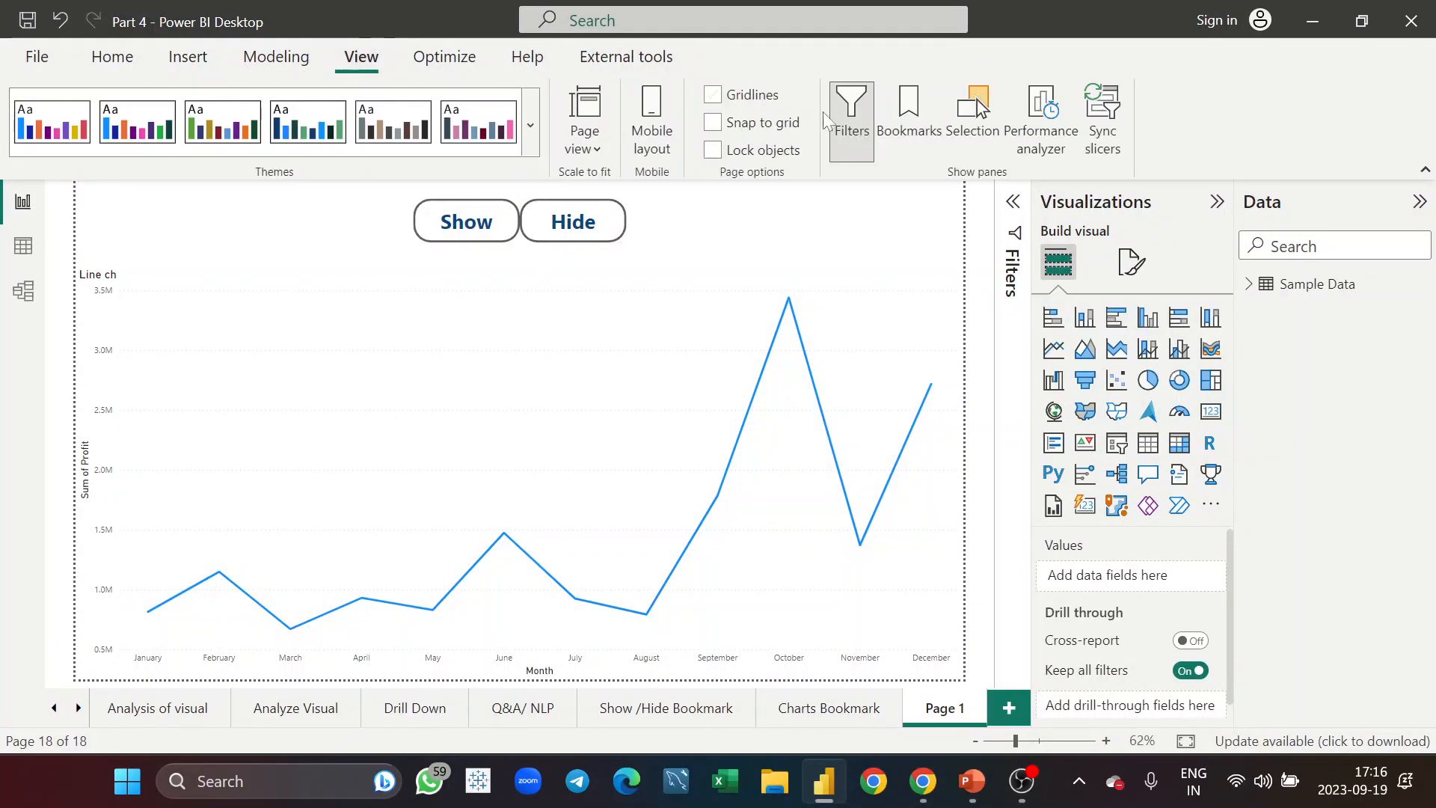
left_click(904, 145)
left_click(973, 140)
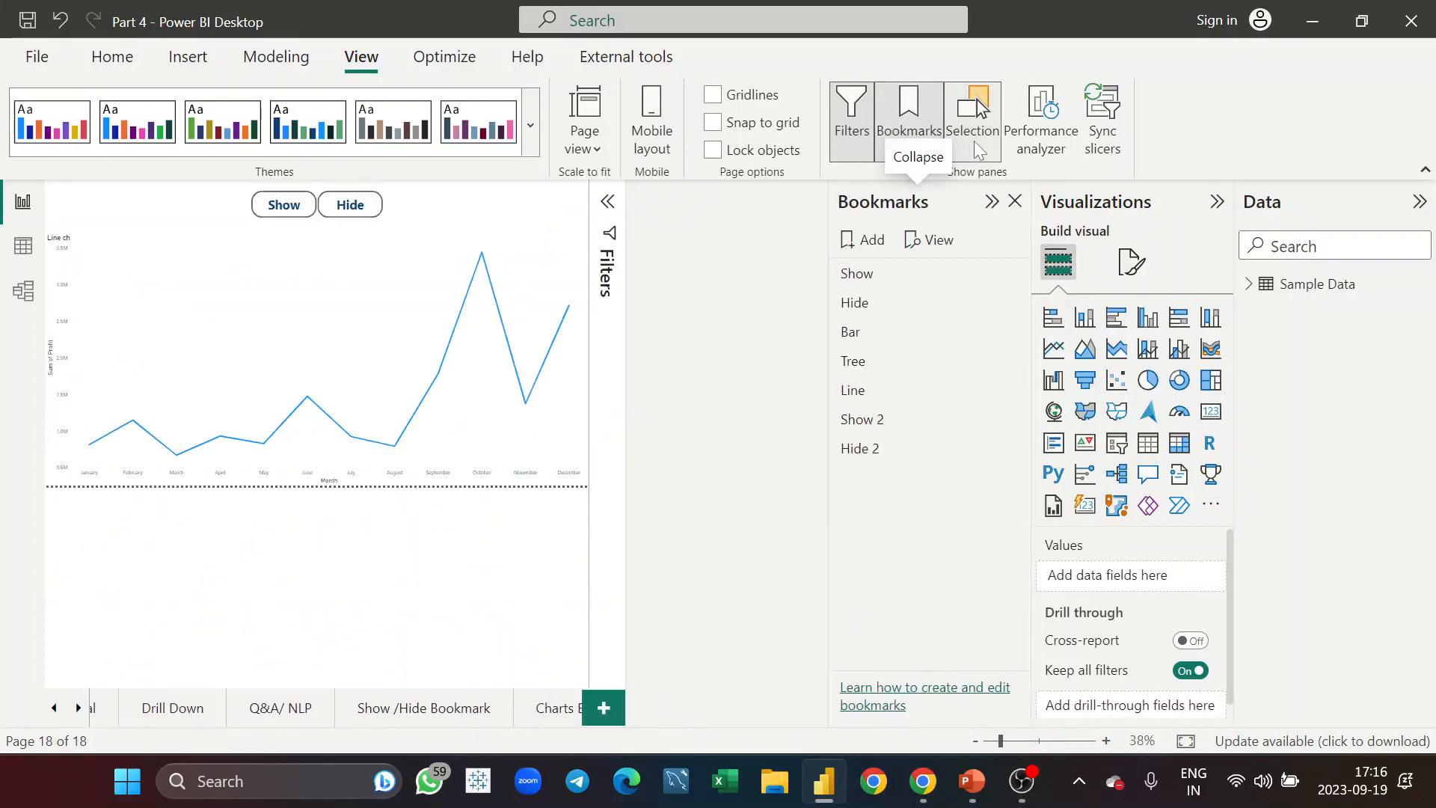
left_click(1217, 201)
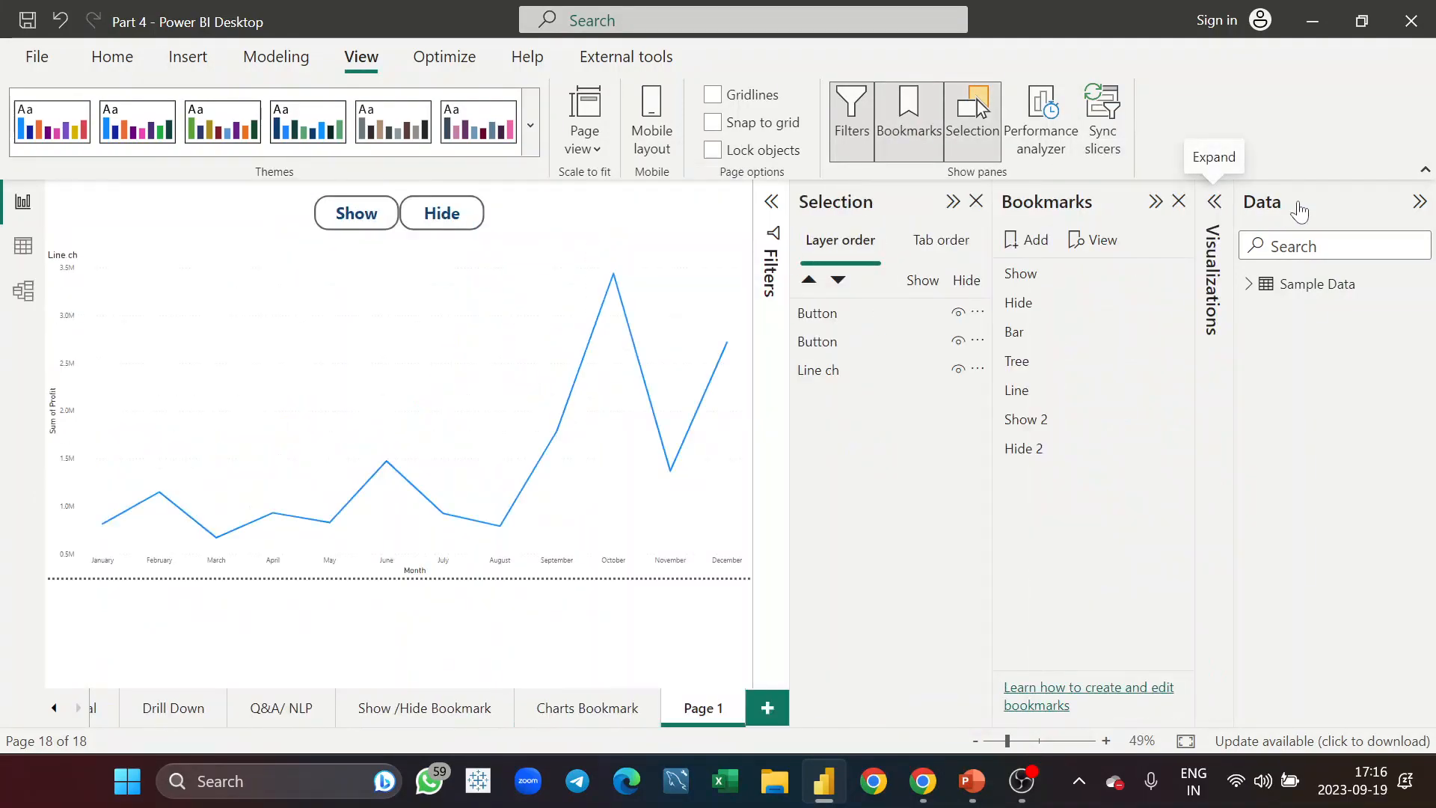
left_click(1418, 201)
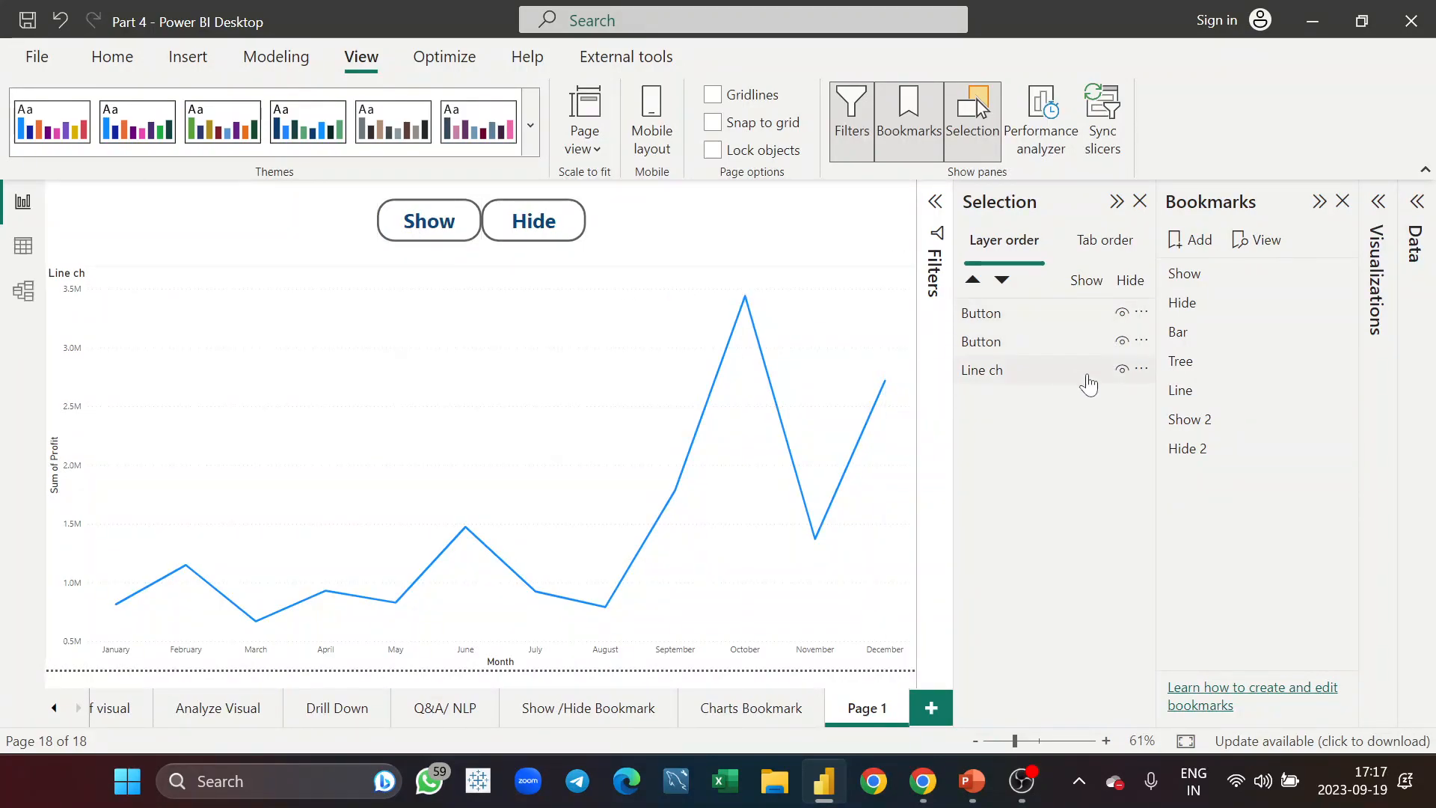
Step: Rename the Show button's layer as "Show bt"
left_click(1013, 342)
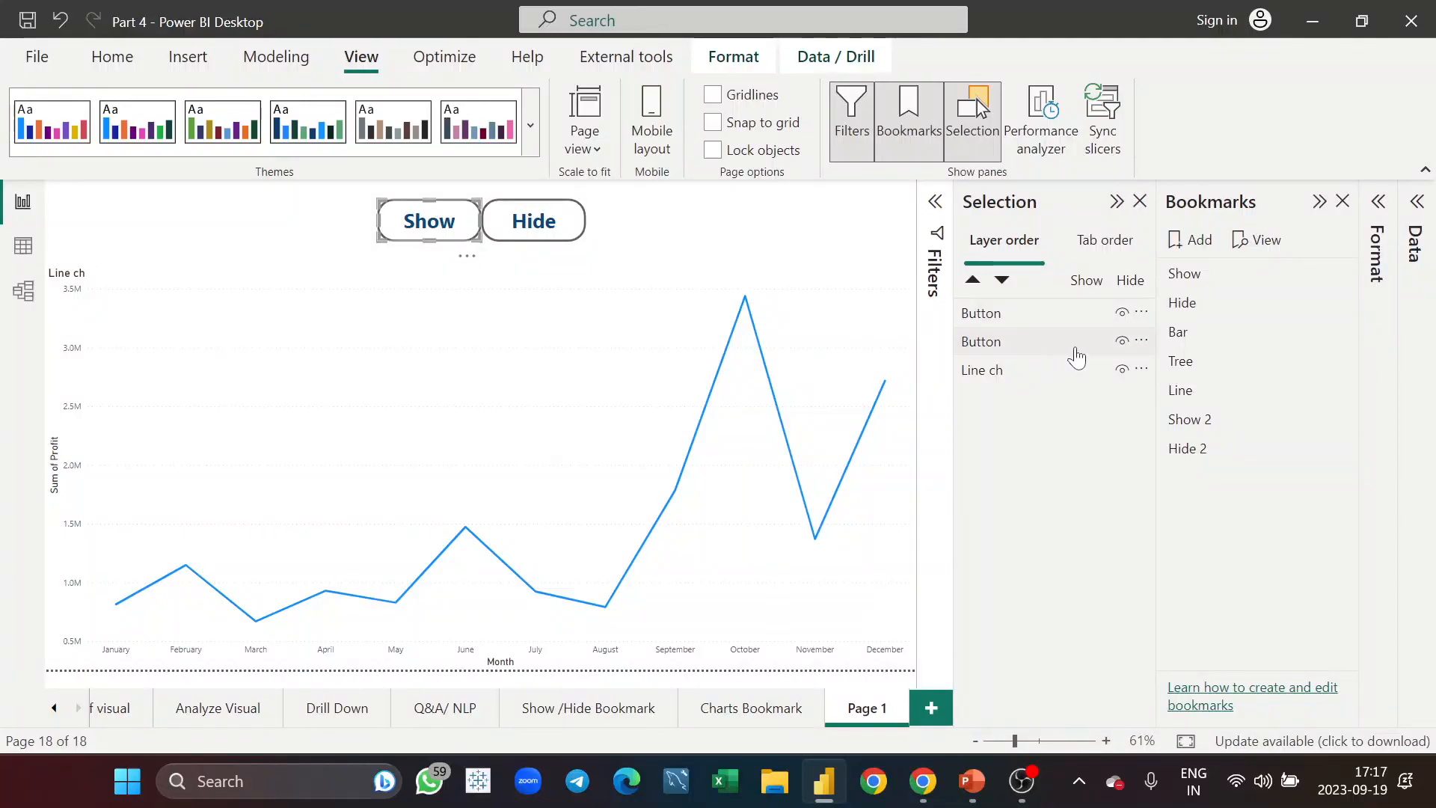
double_click(975, 344)
key("BackSpace")
type("Show bt")
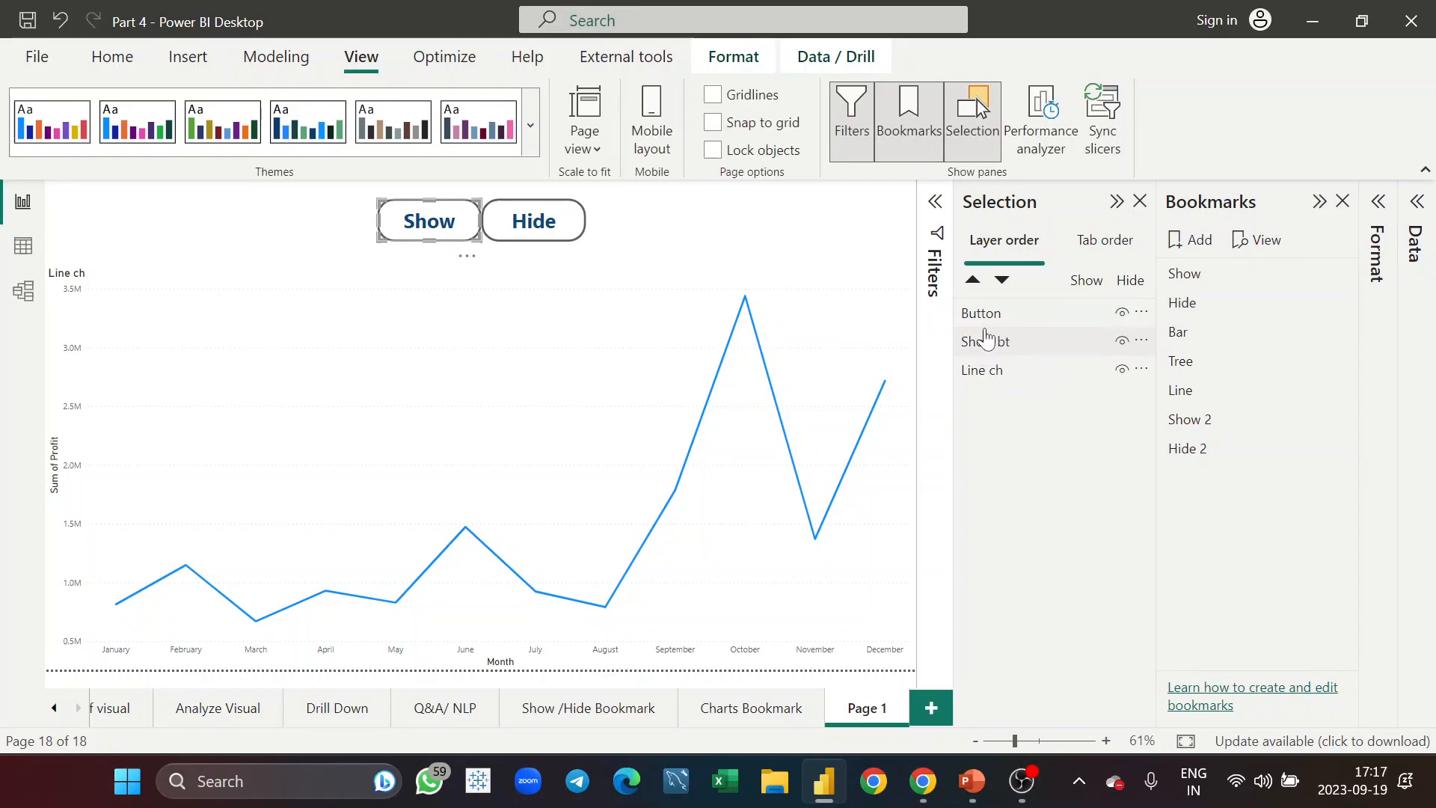
key("Return")
Step: Rename the Hide button's layer as "Hide bt"
left_click(991, 320)
double_click(990, 321)
key("BackSpace")
type("H")
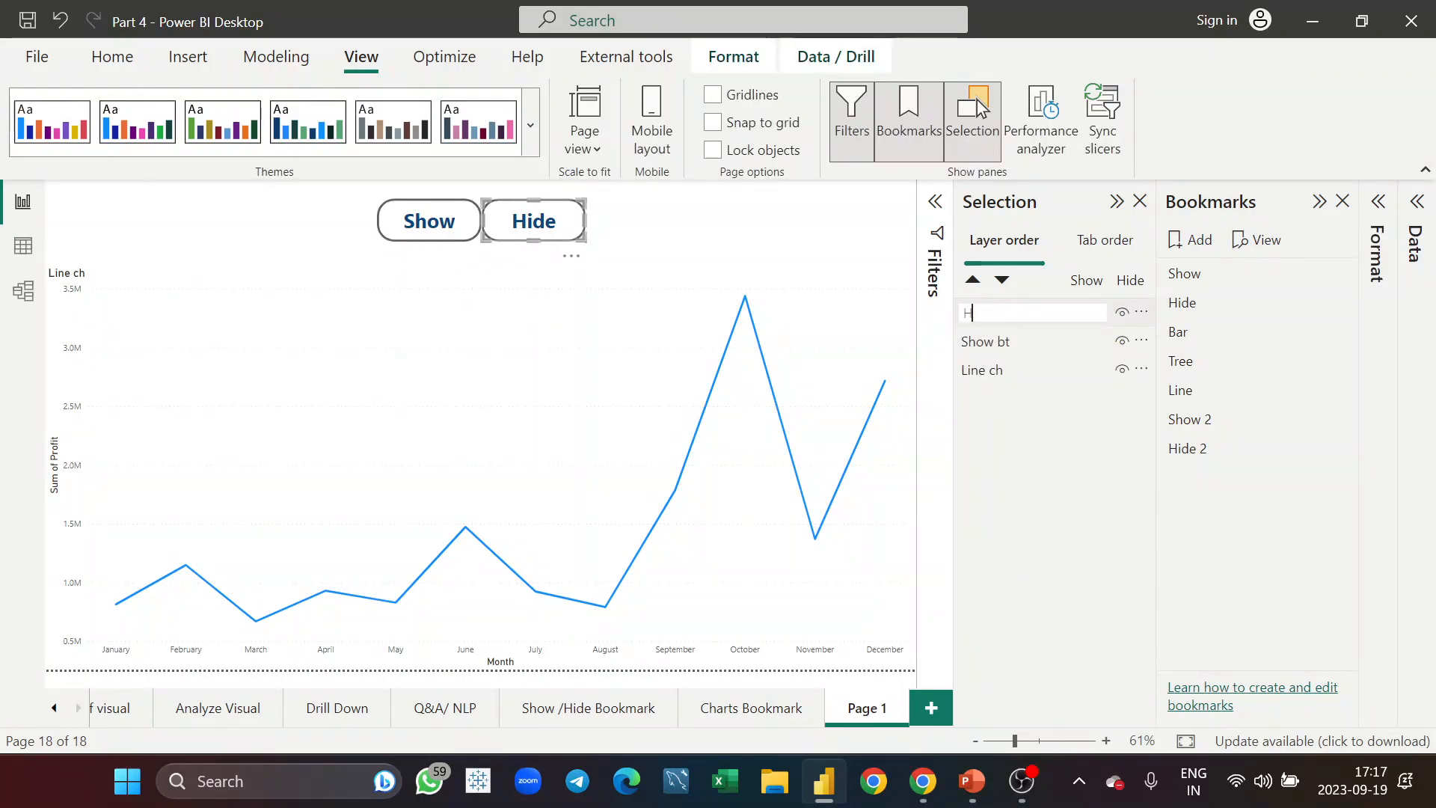
type("ide bt")
key("Return")
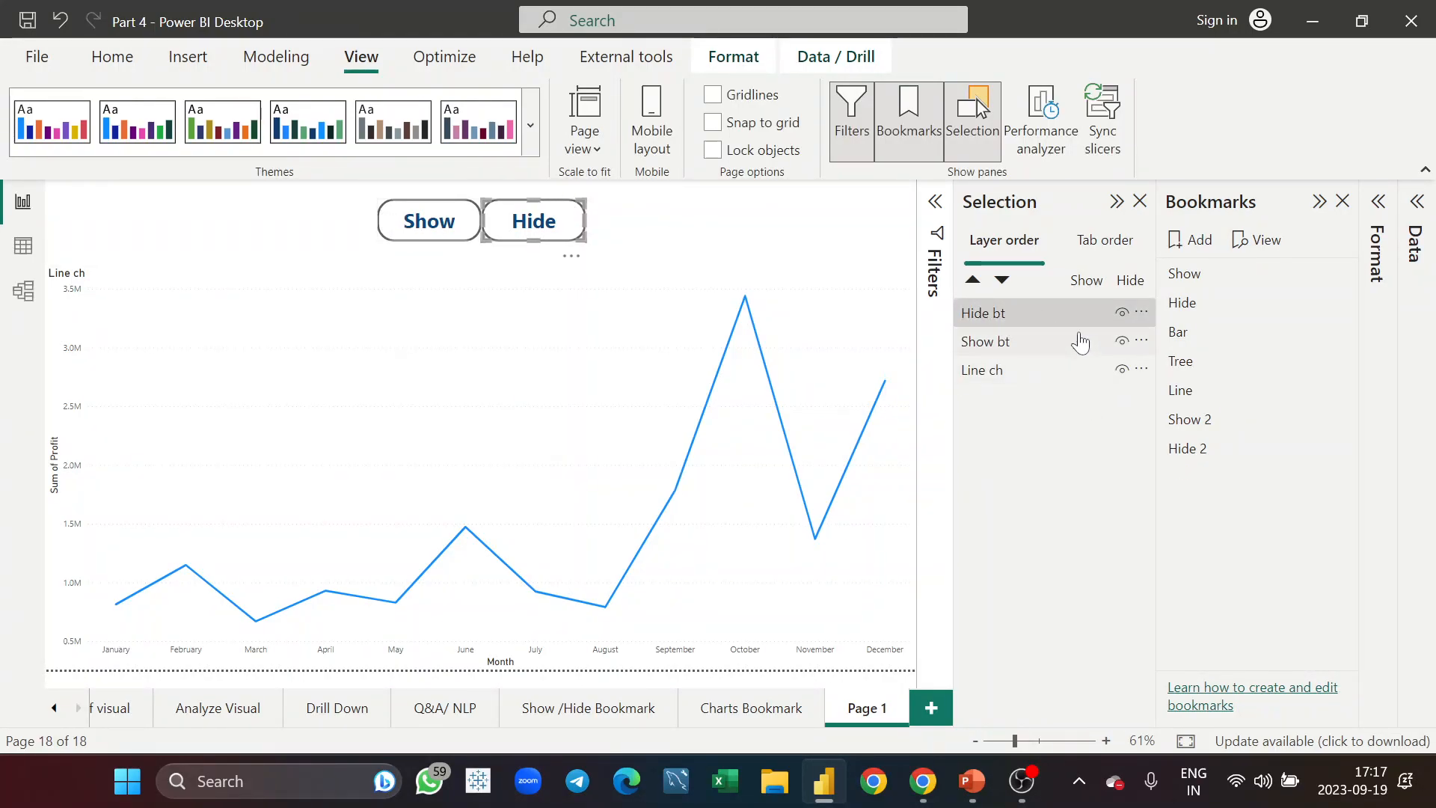
Step: Toggle the visibility of Show bt off and back on, and hide Hide bt
left_click(1122, 343)
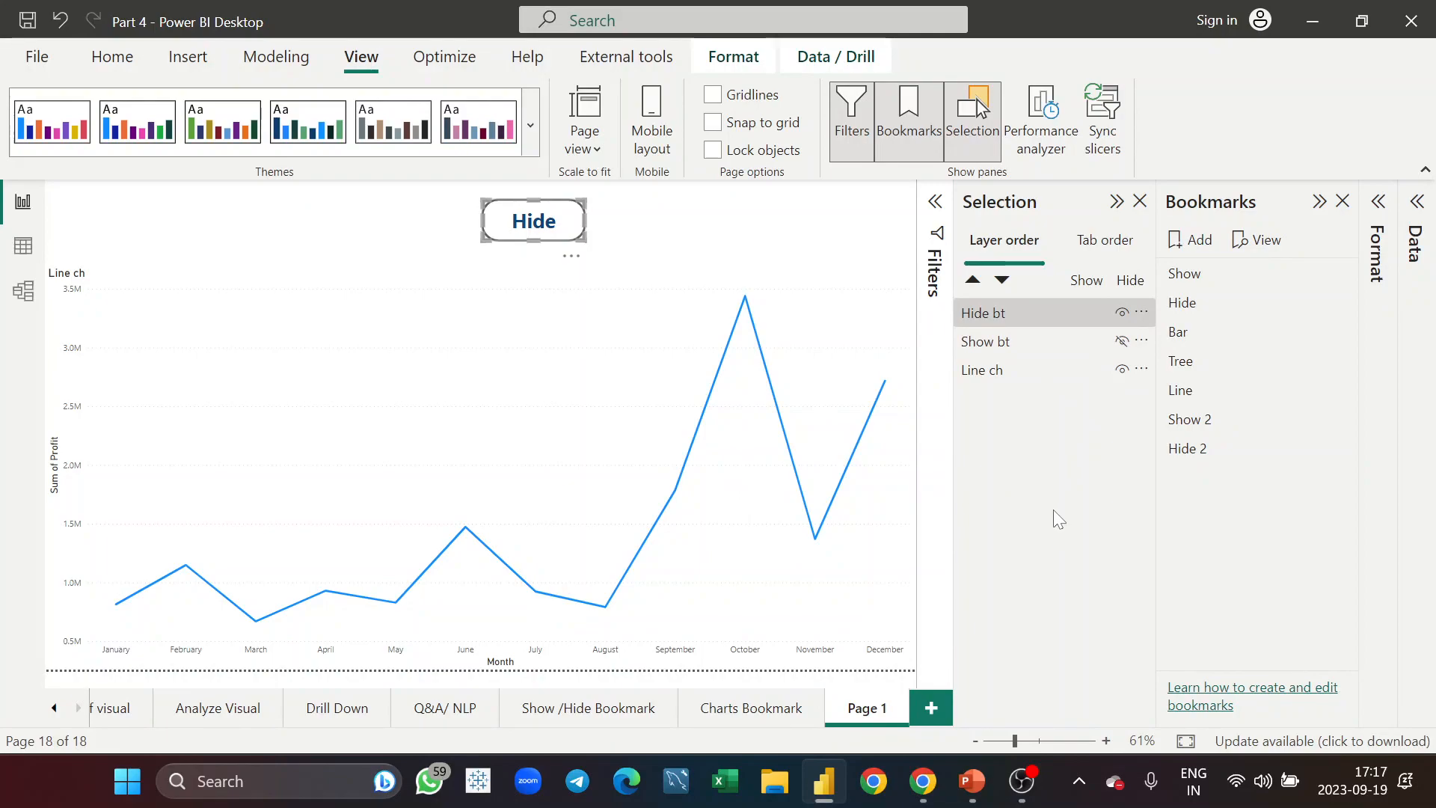
left_click(1121, 342)
left_click(1122, 312)
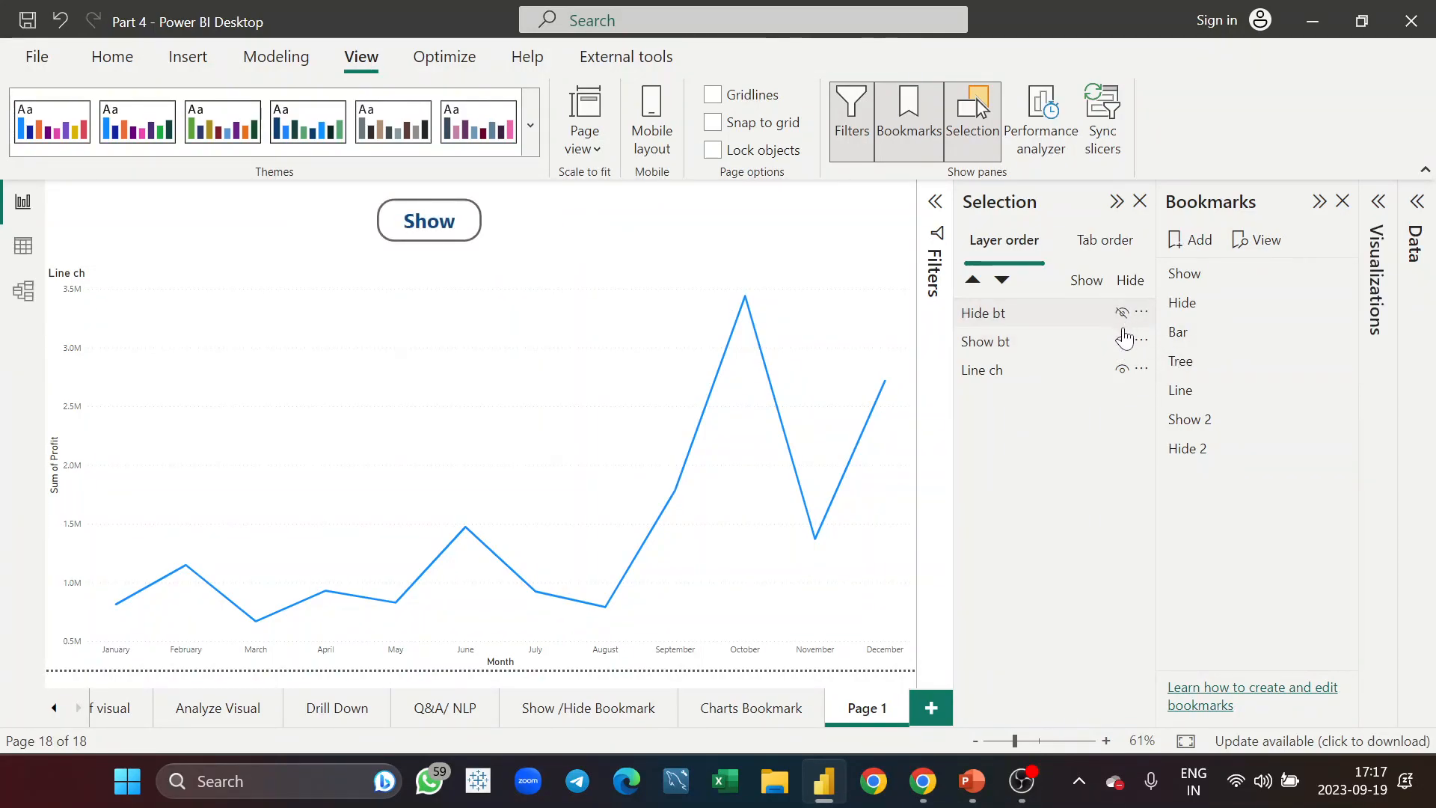
Step: Hide the Line ch layer so that only the Show button is displayed
left_click(1122, 370)
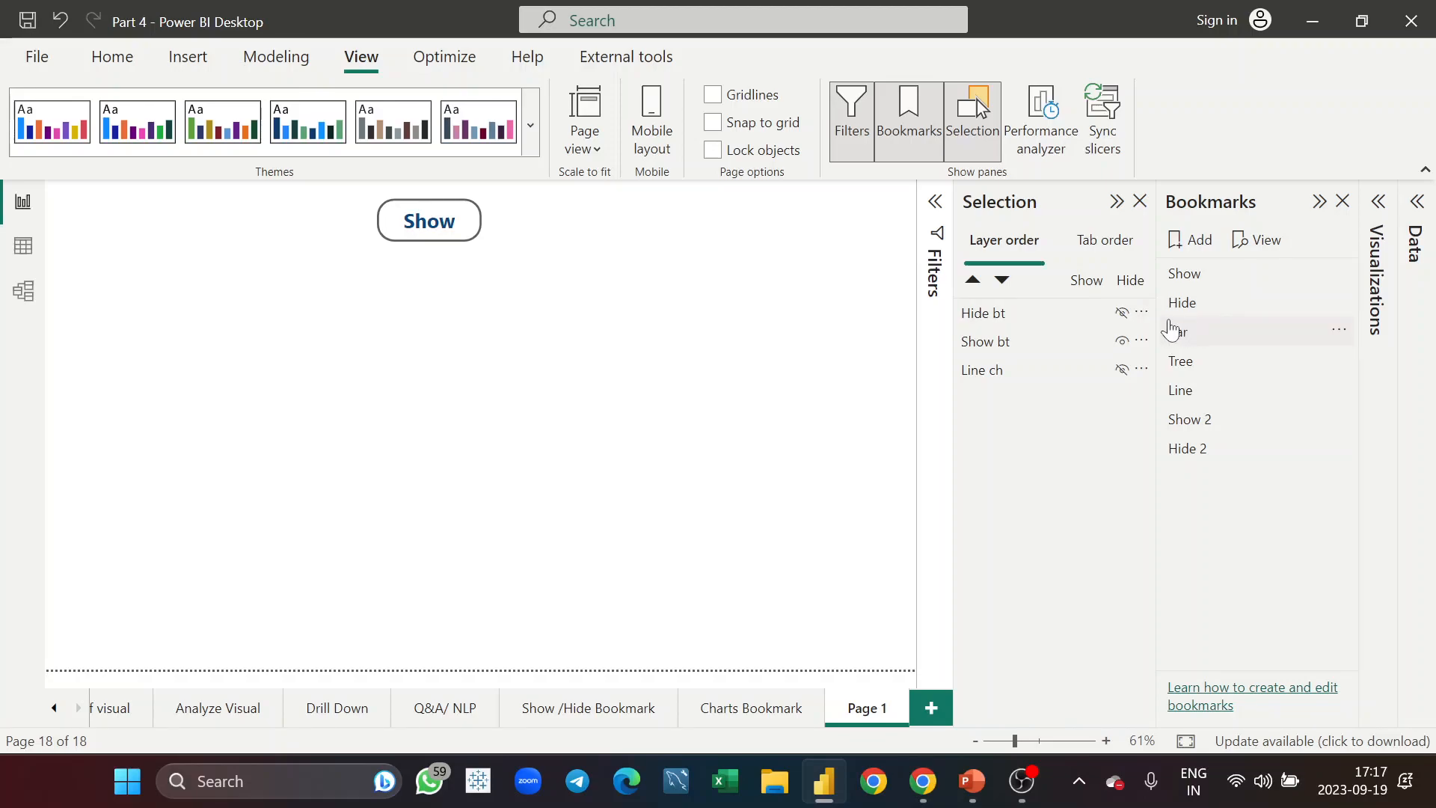
right_click(1130, 315)
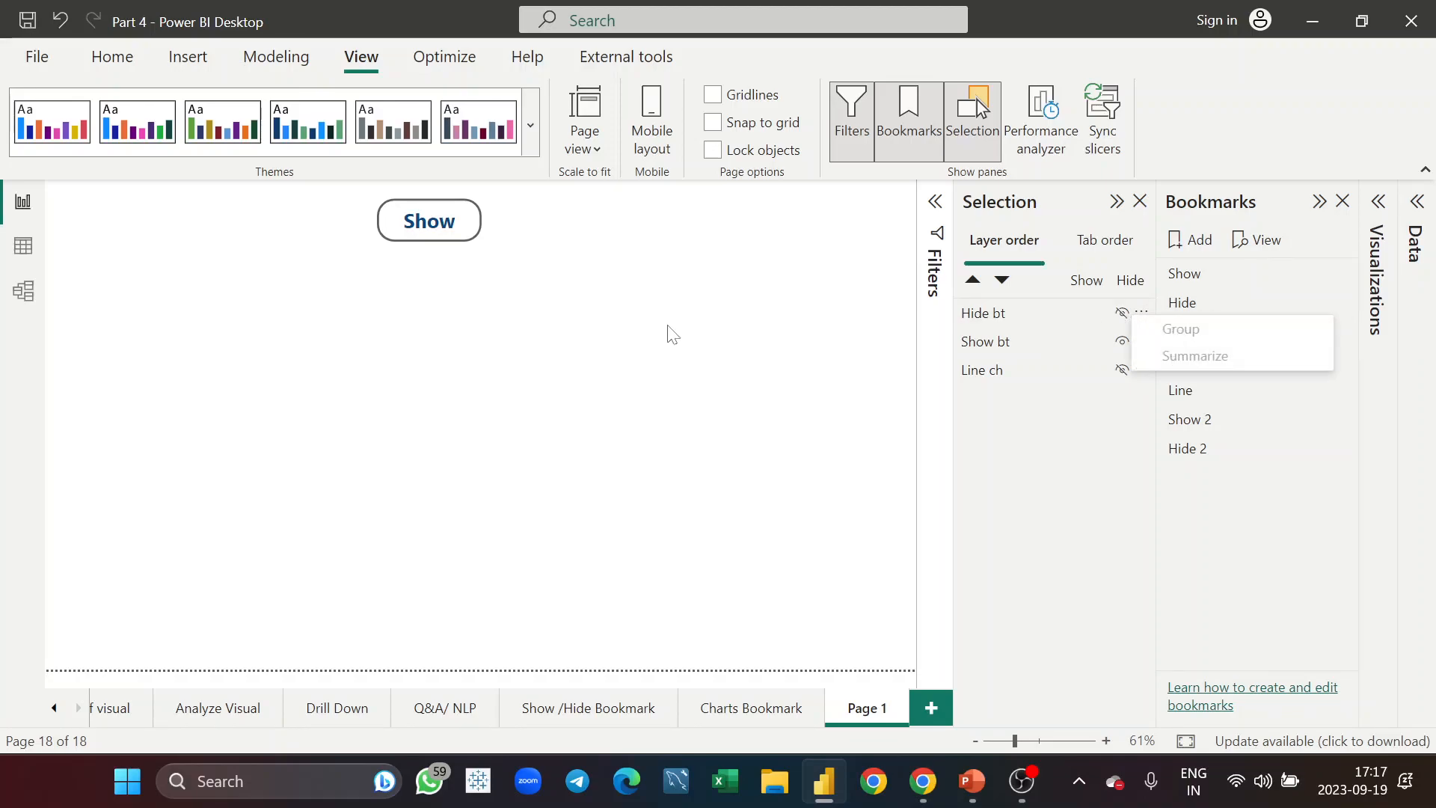
left_click(669, 332)
Step: Make the Hide bt and Line ch layers visible and hide the Show bt layer
left_click(1122, 314)
left_click(1121, 369)
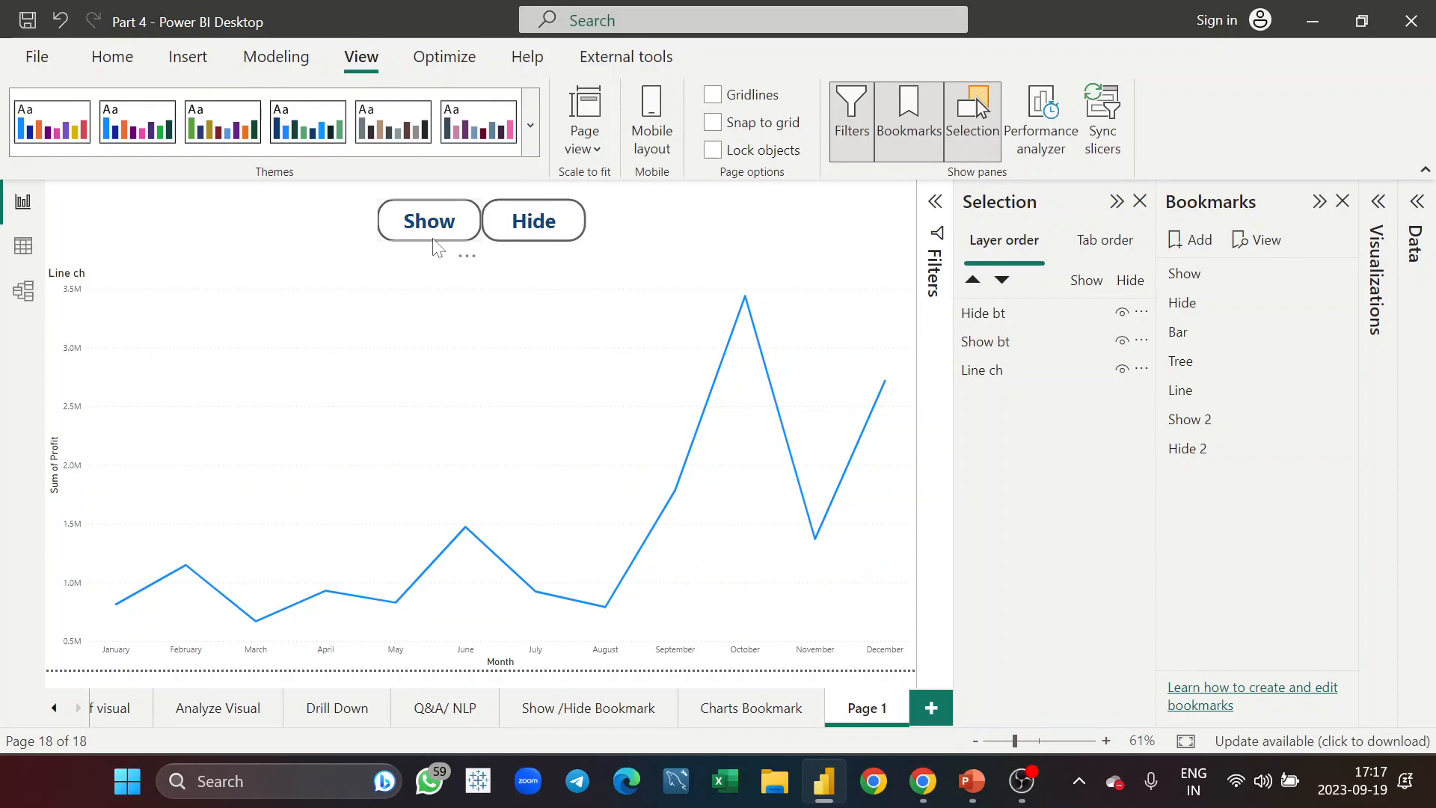
left_click(1123, 314)
left_click(1122, 314)
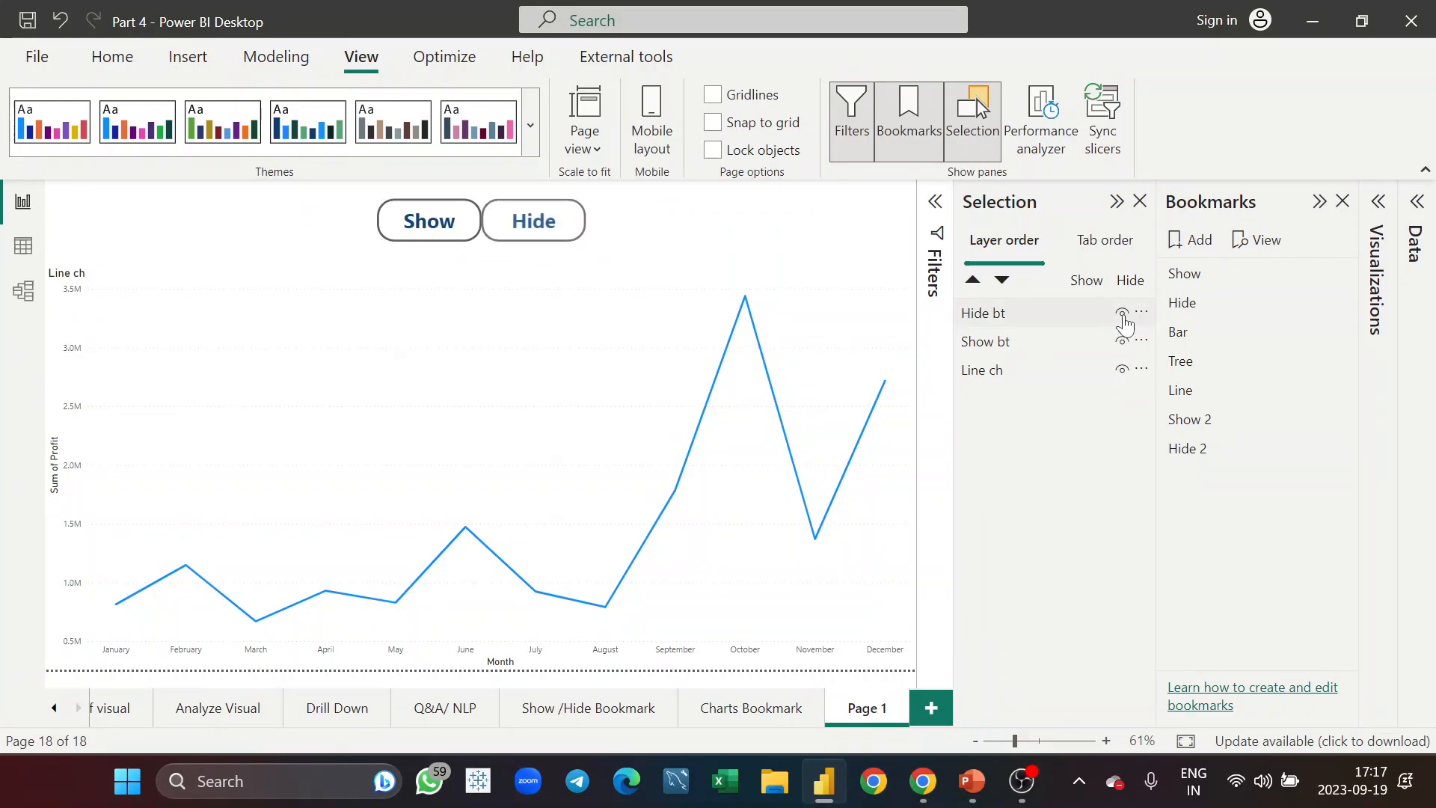
left_click(1122, 341)
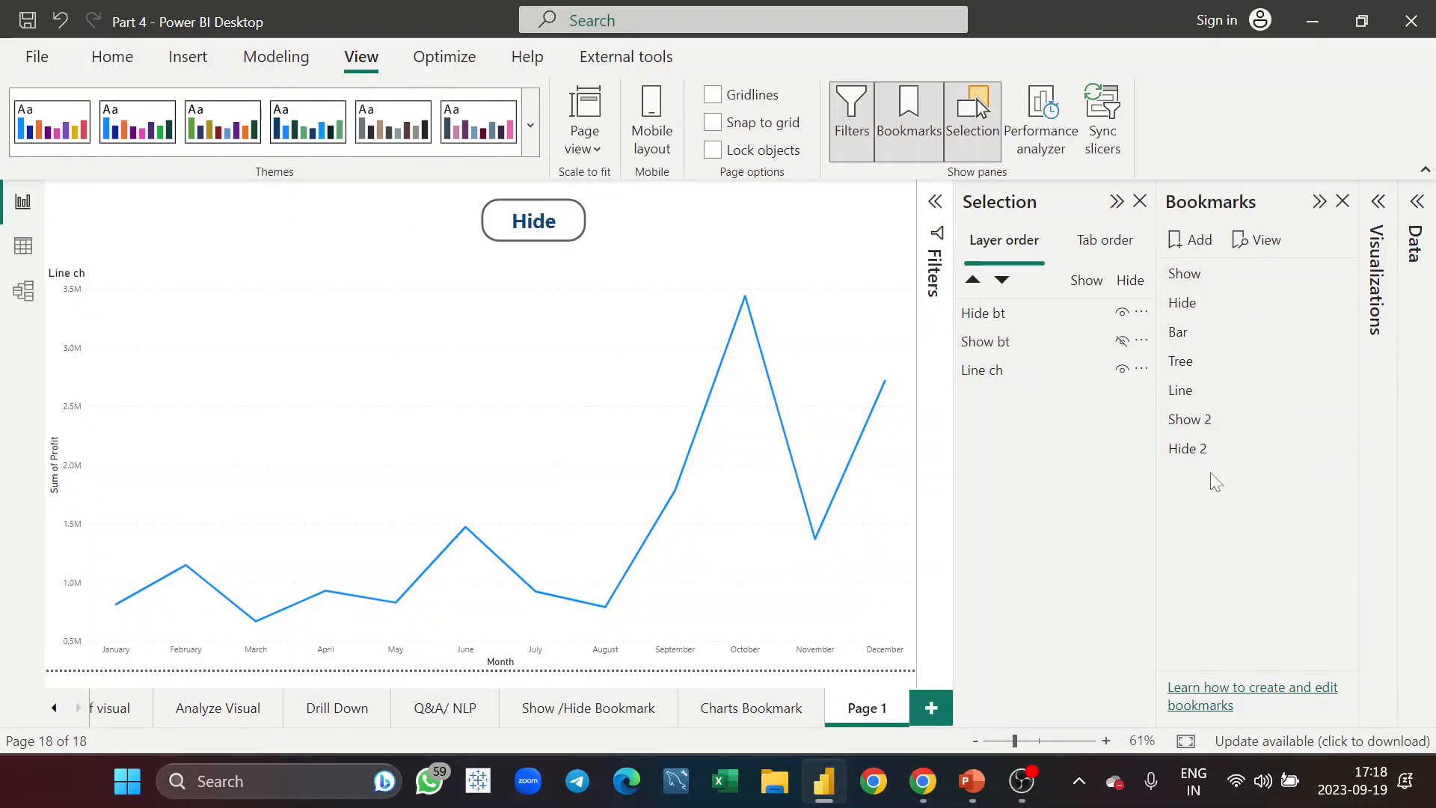
Step: Add a bookmark of the view with the chart and Hide button displayed, and name it S1
left_click(1195, 240)
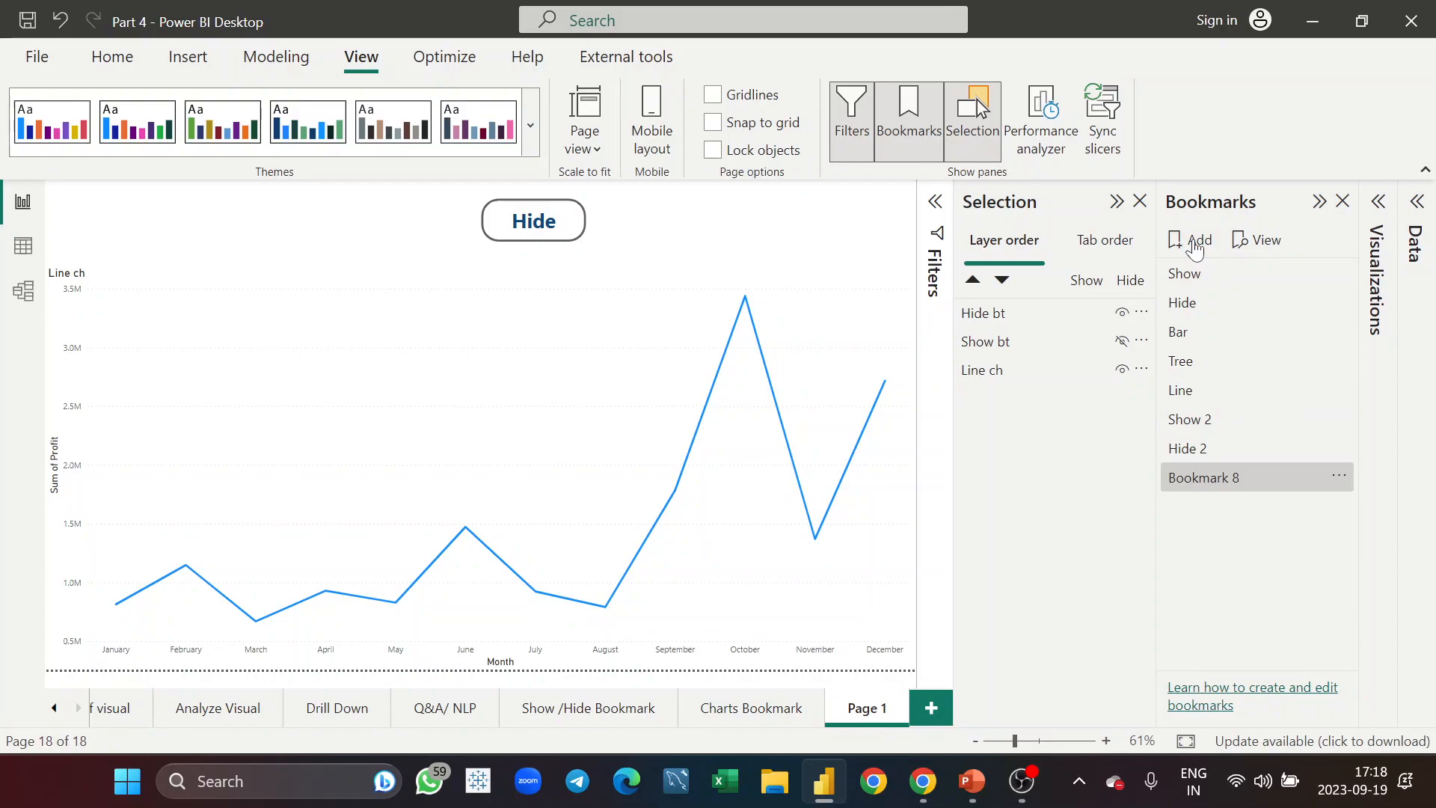
double_click(1201, 479)
key("BackSpace")
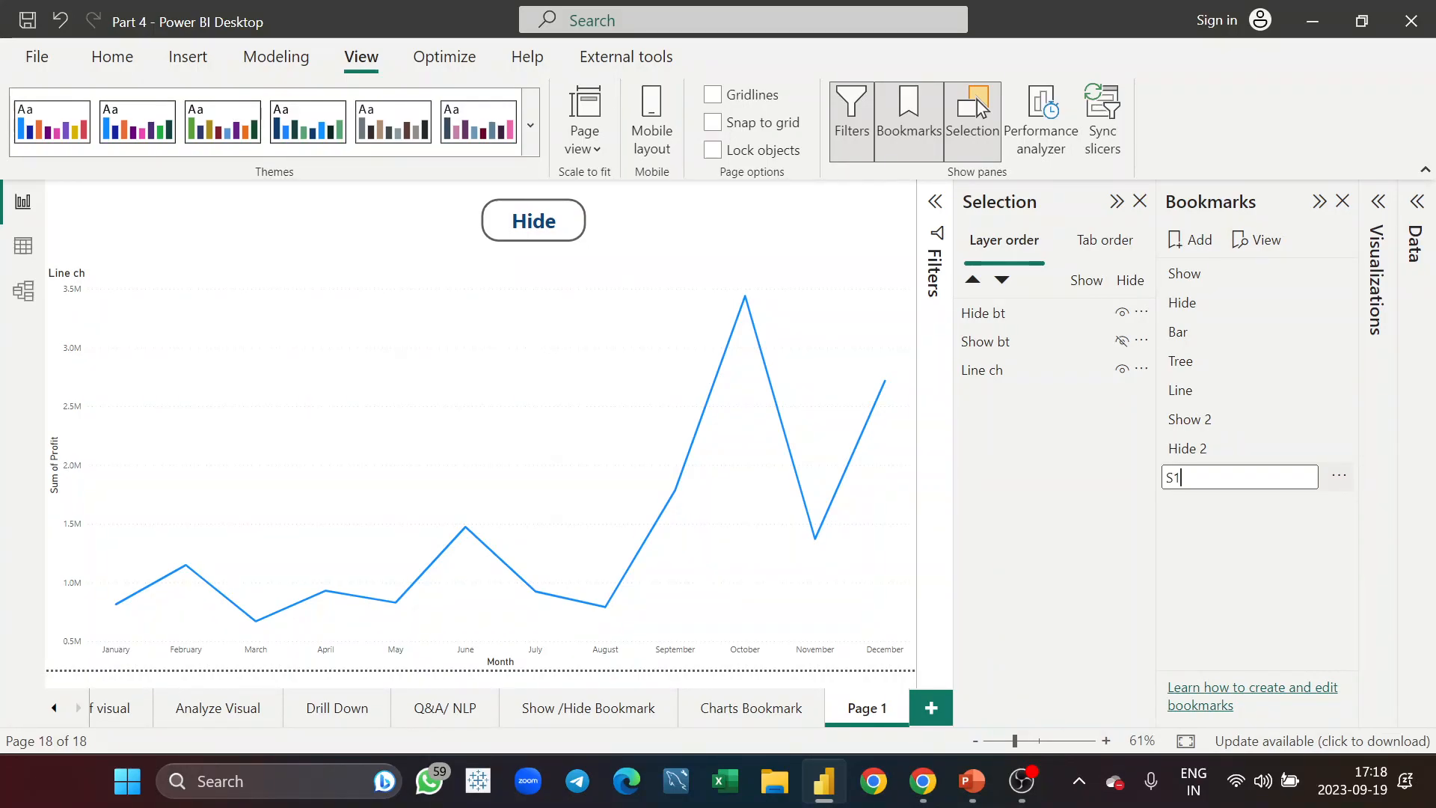
key("Return")
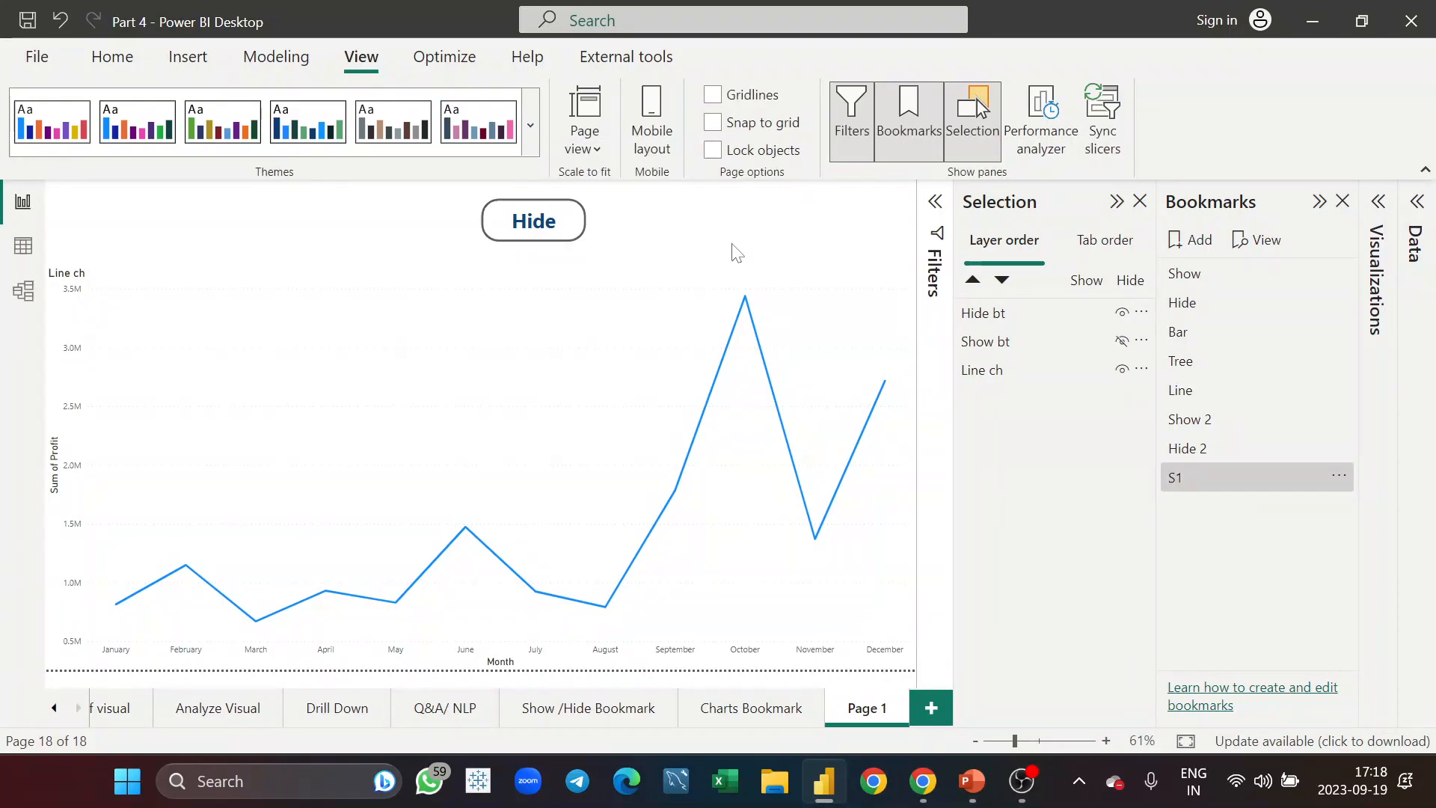
Step: Make the Show bt layer visible and hide the Hide bt and Line ch layers
left_click(1121, 343)
left_click(1122, 314)
left_click(1121, 370)
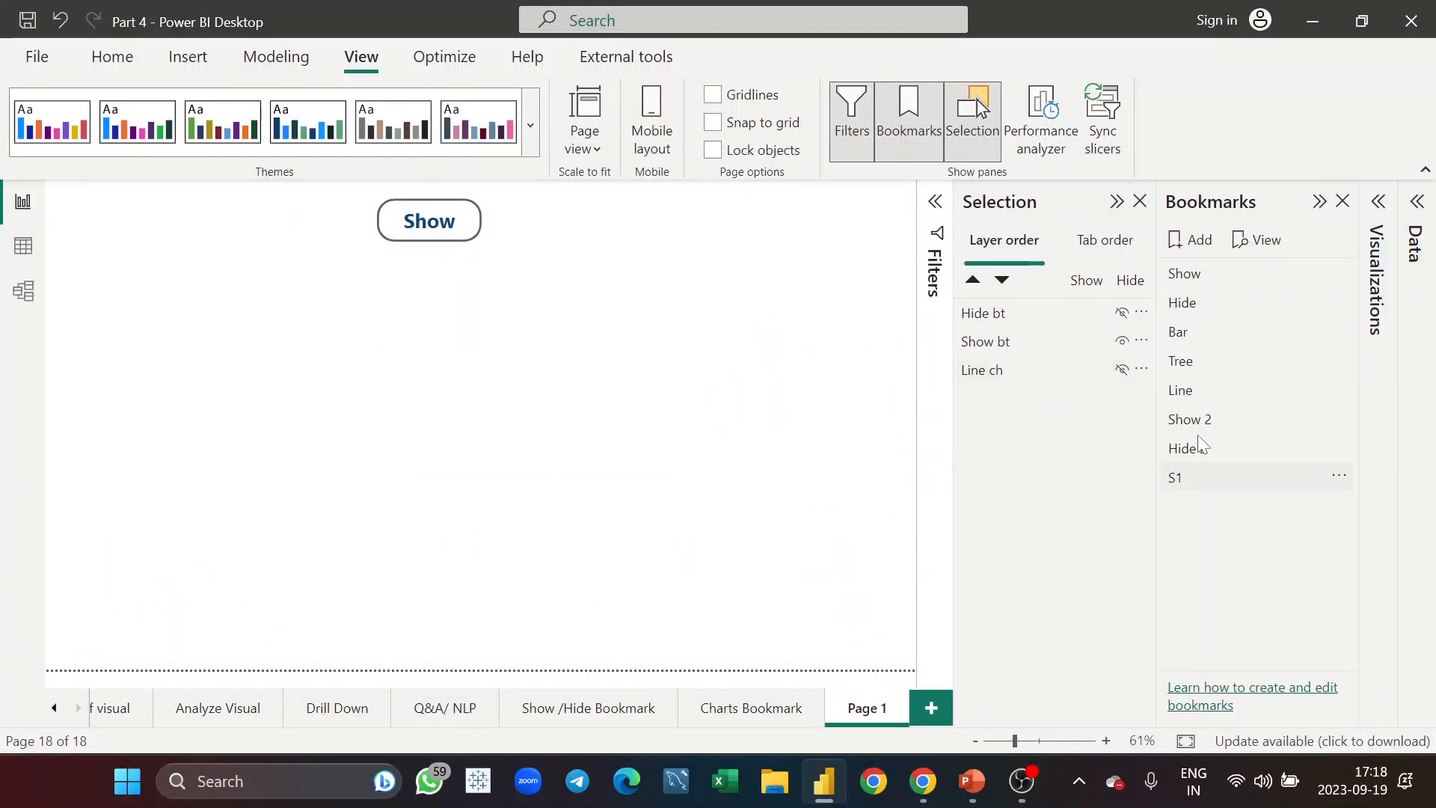
Step: Add a bookmark of the view with only the Show button displayed, and name it H1
left_click(1179, 241)
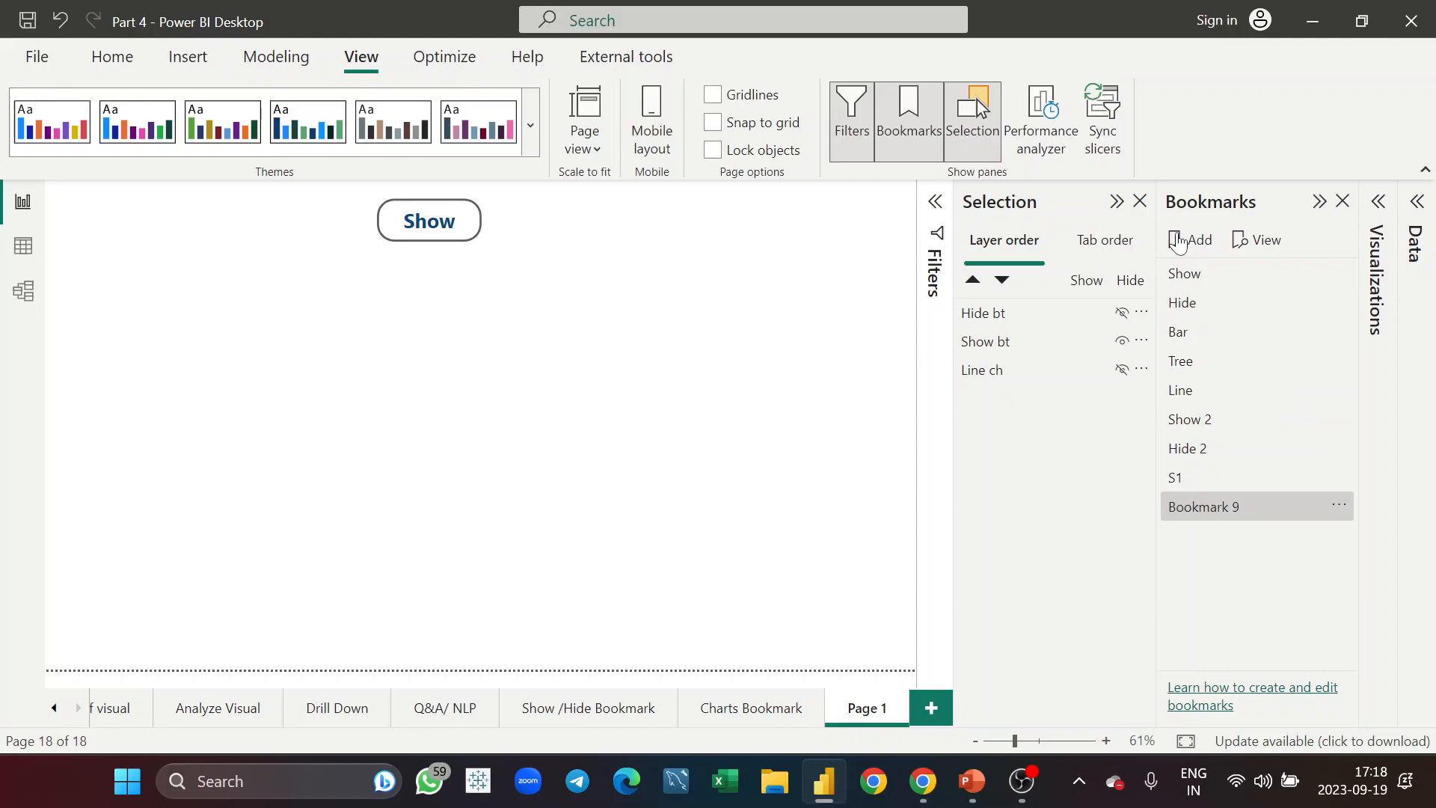
double_click(1210, 512)
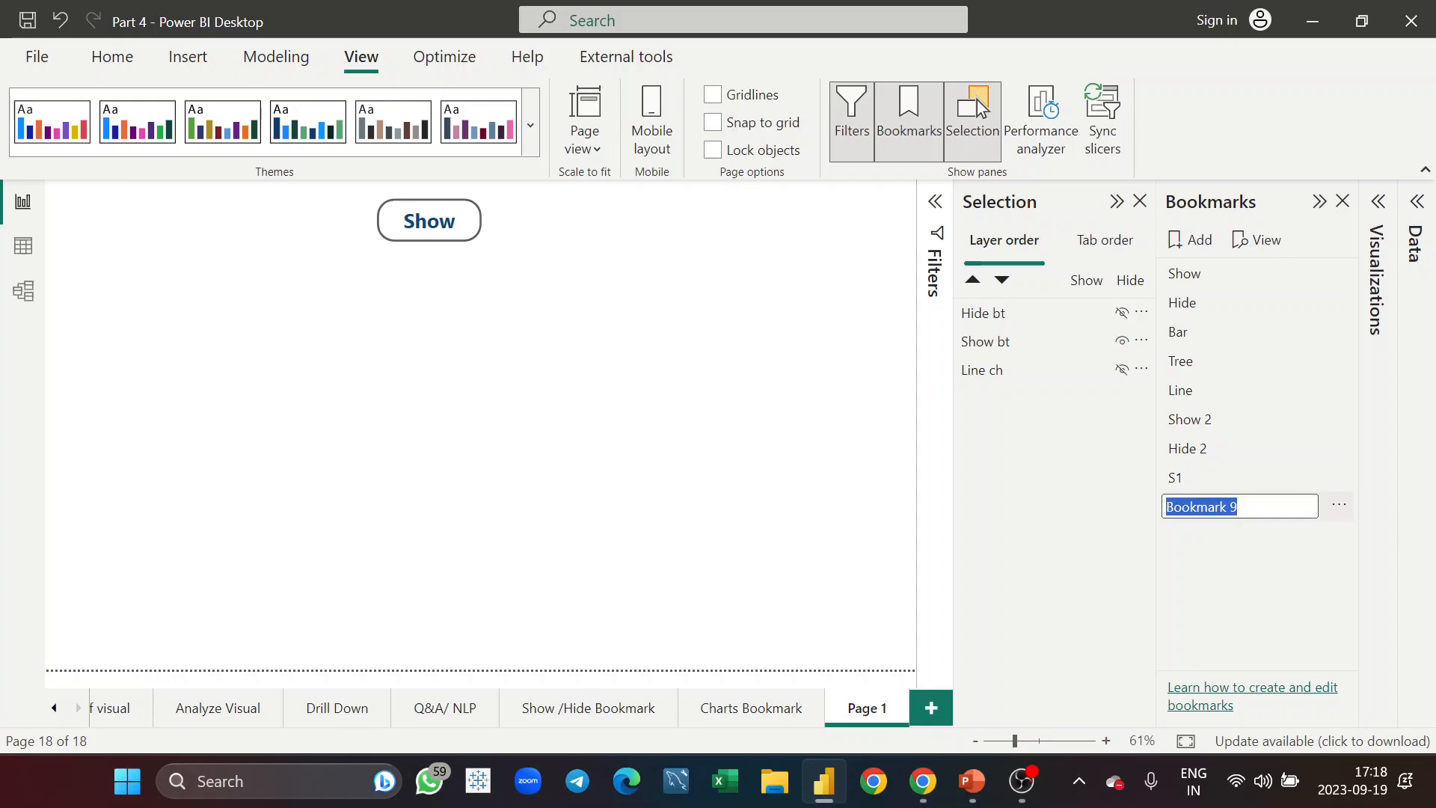
type("H1")
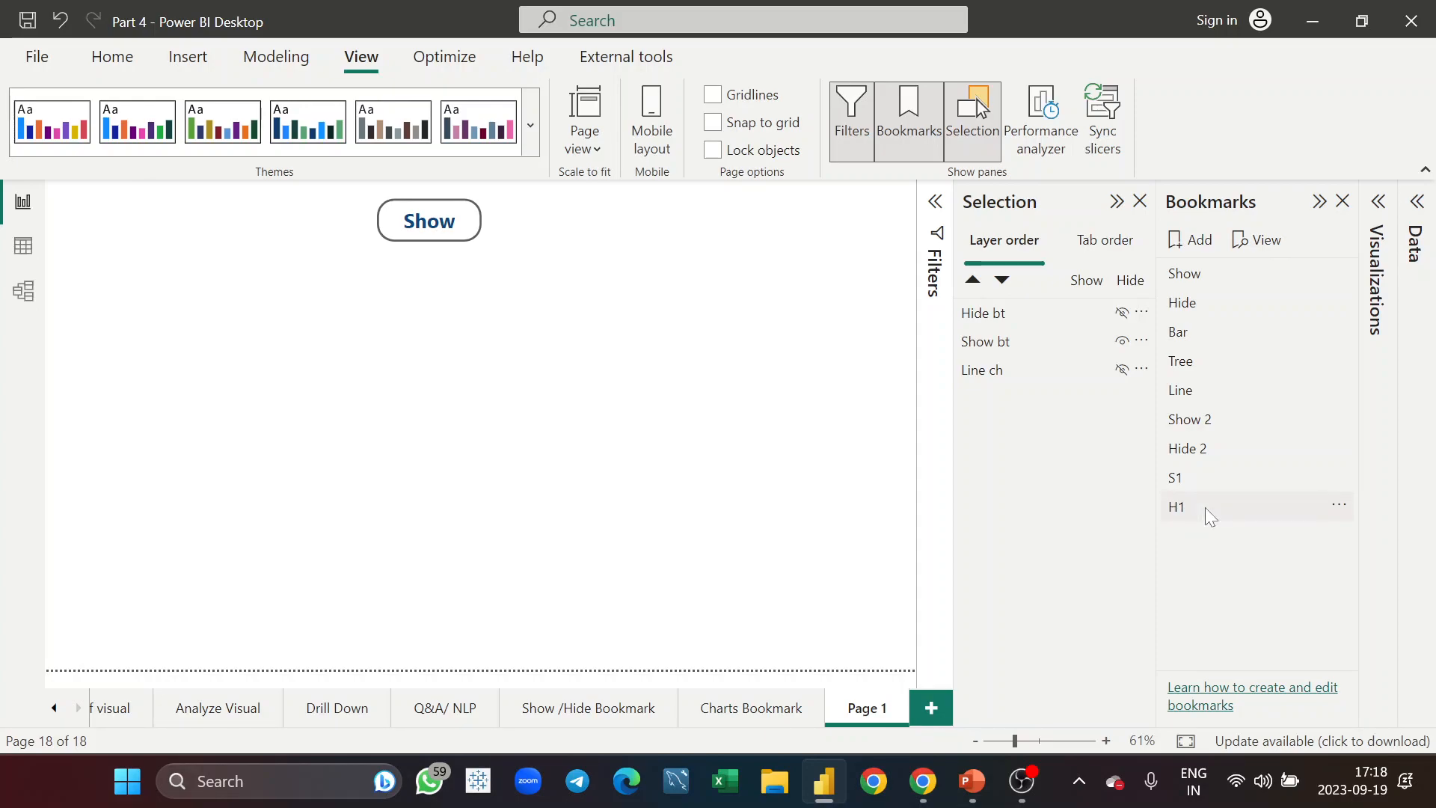
key("Return")
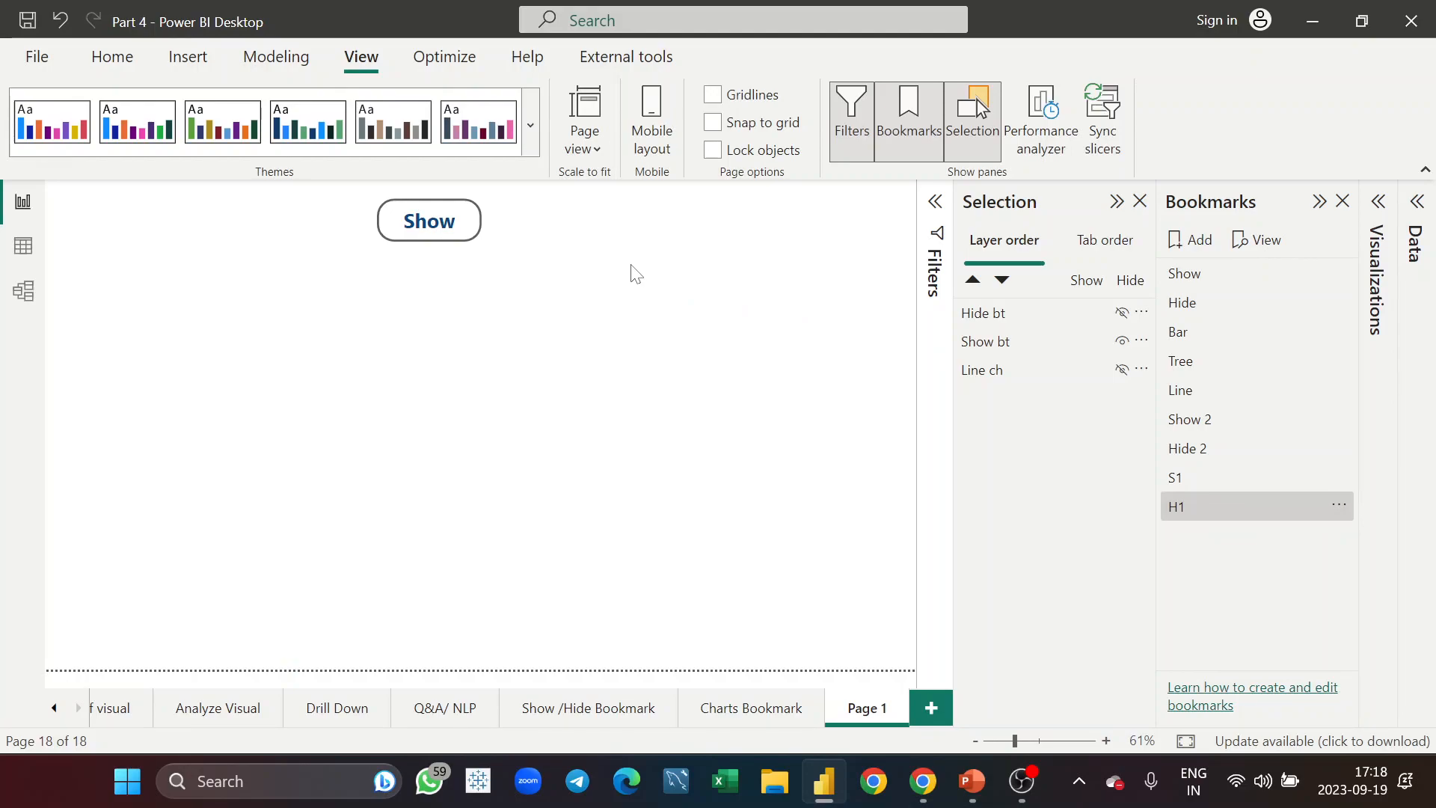
Step: Test the S1 and H1 bookmarks by switching between them several times, ending on S1
left_click(1222, 477)
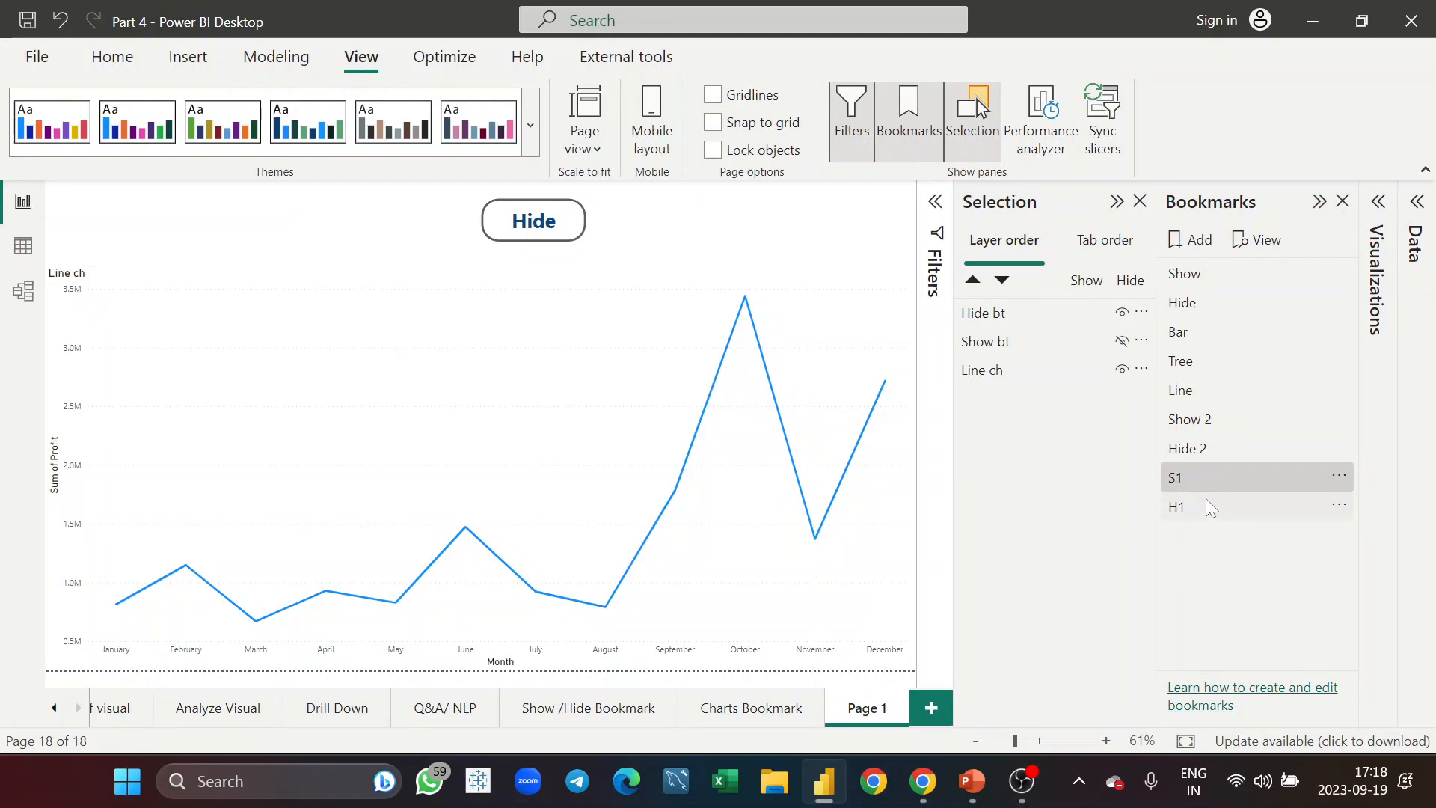
left_click(1206, 503)
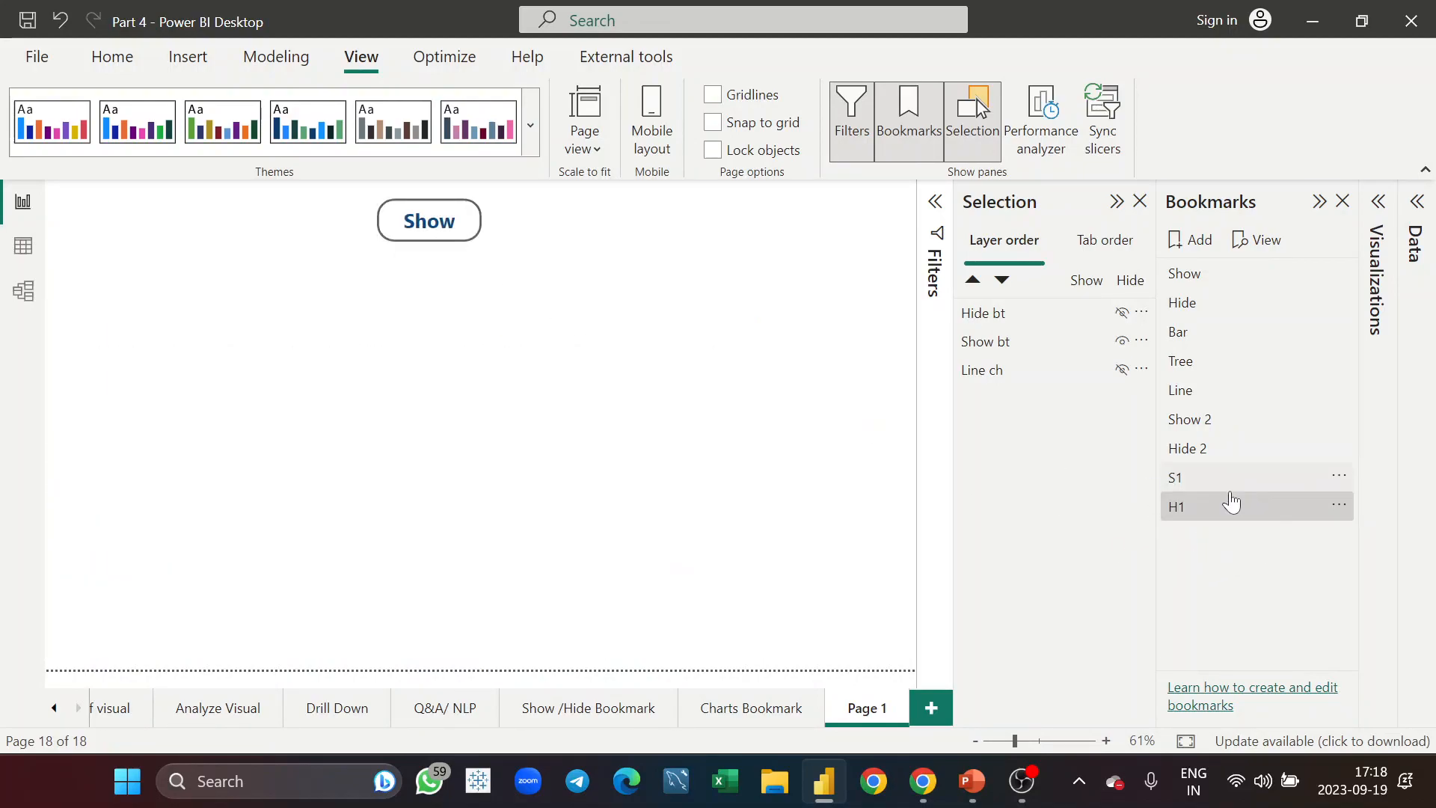
left_click(1222, 478)
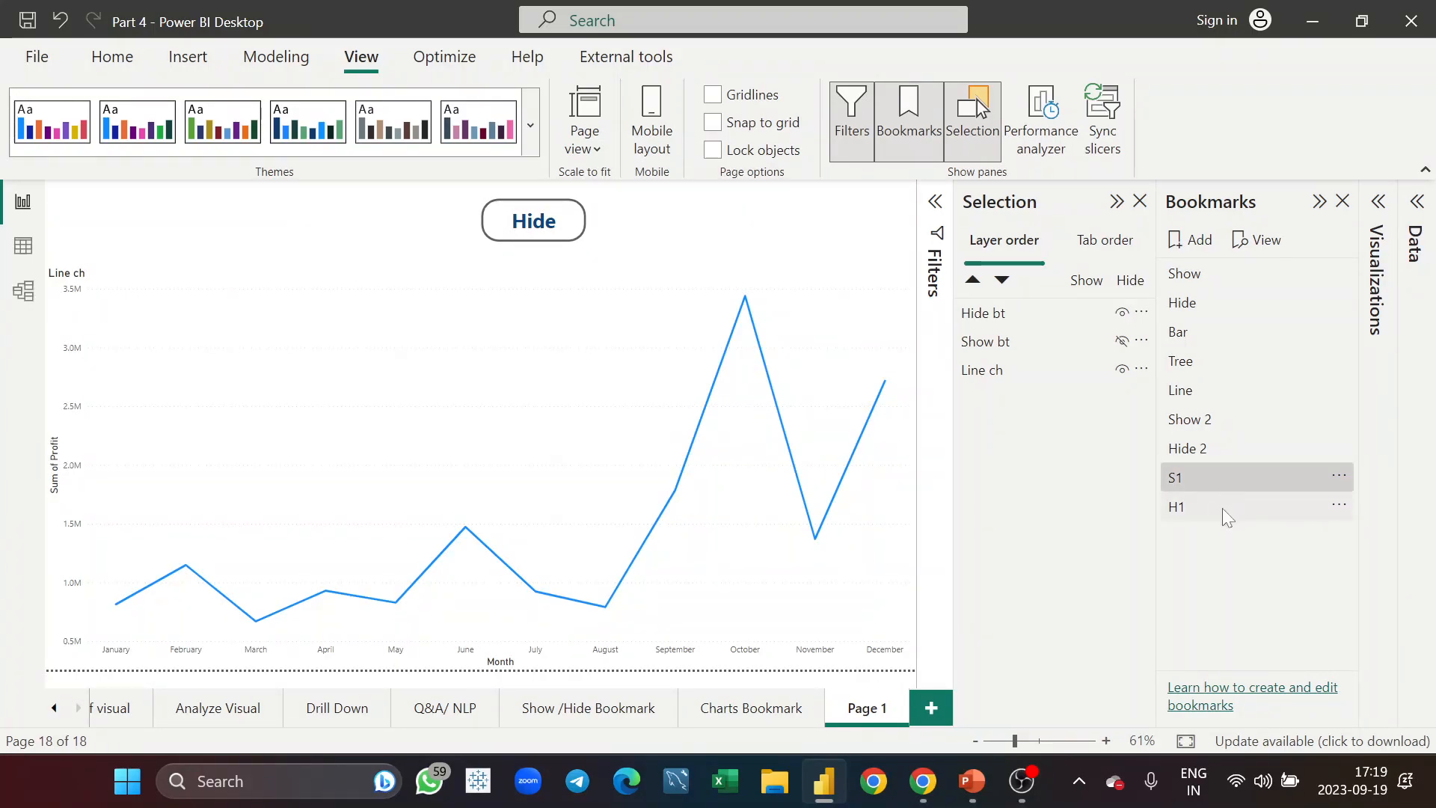
left_click(1222, 508)
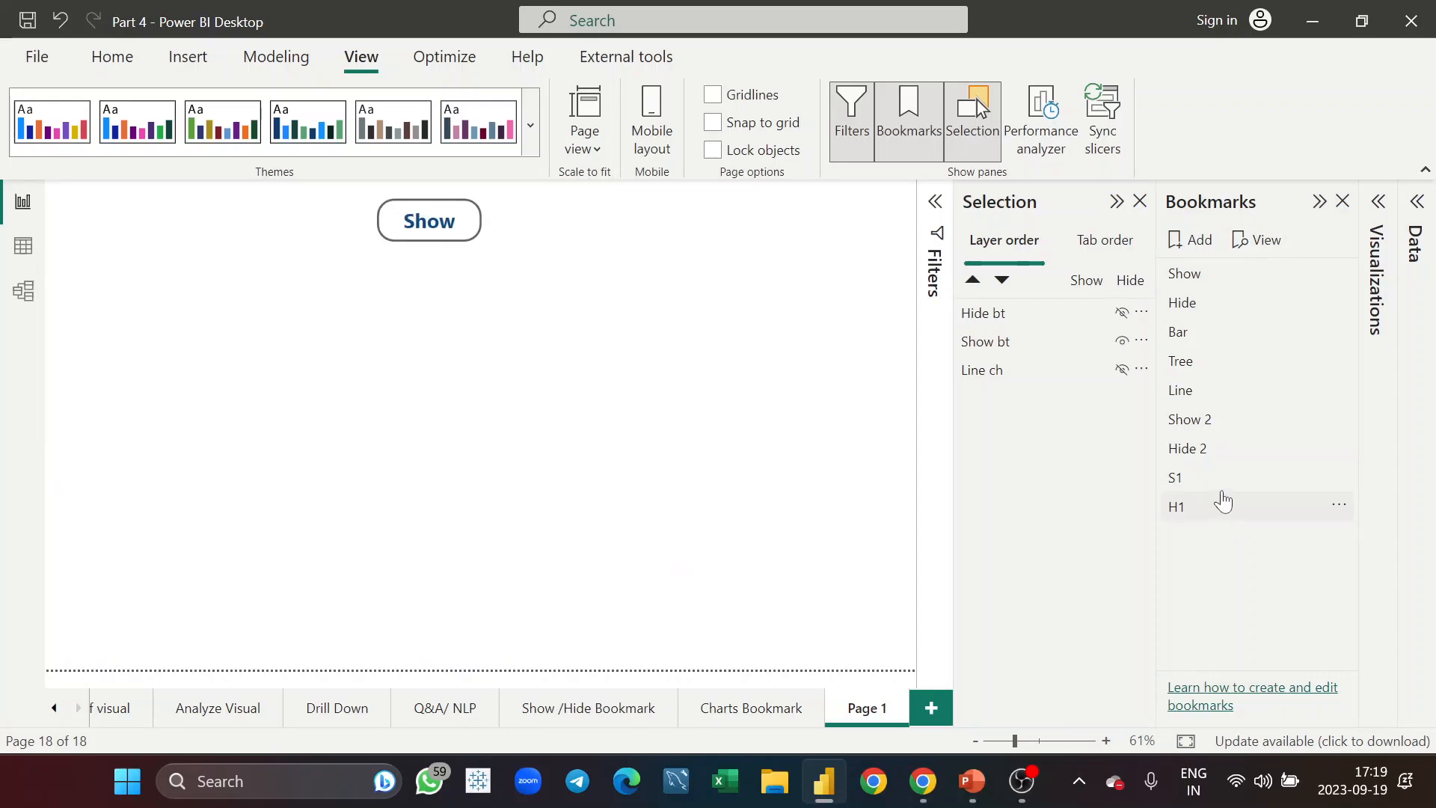
left_click(1222, 478)
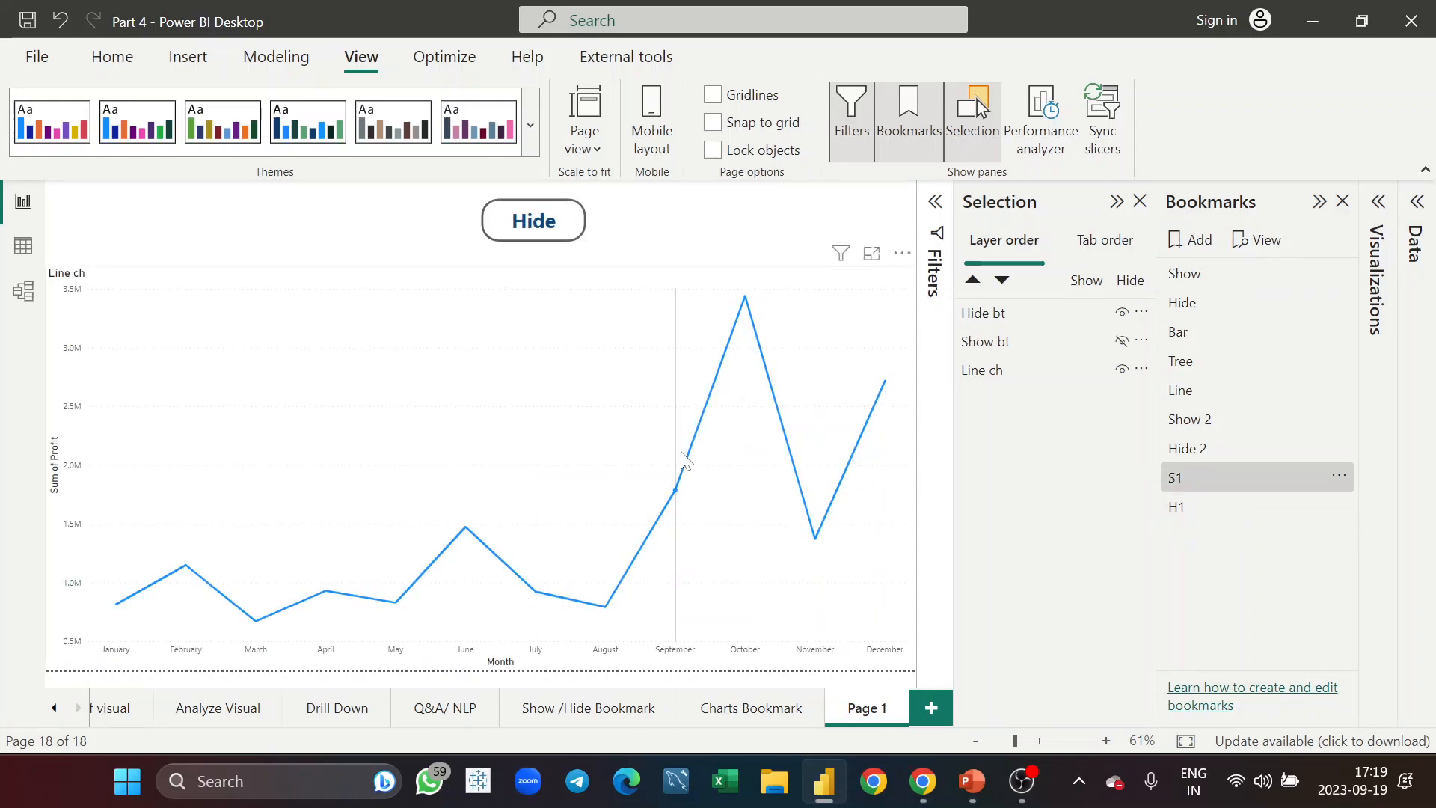
left_click(1205, 504)
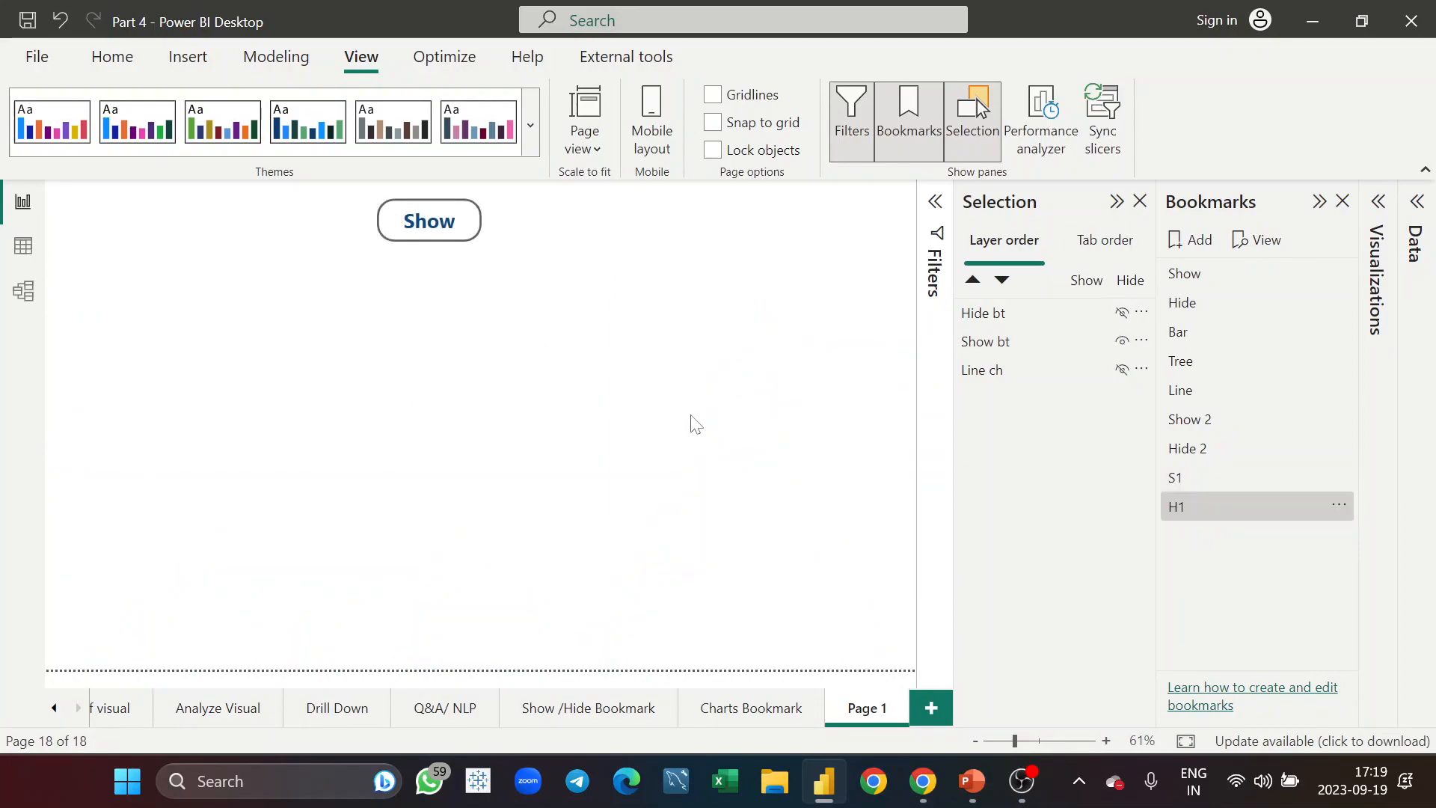
left_click(1231, 470)
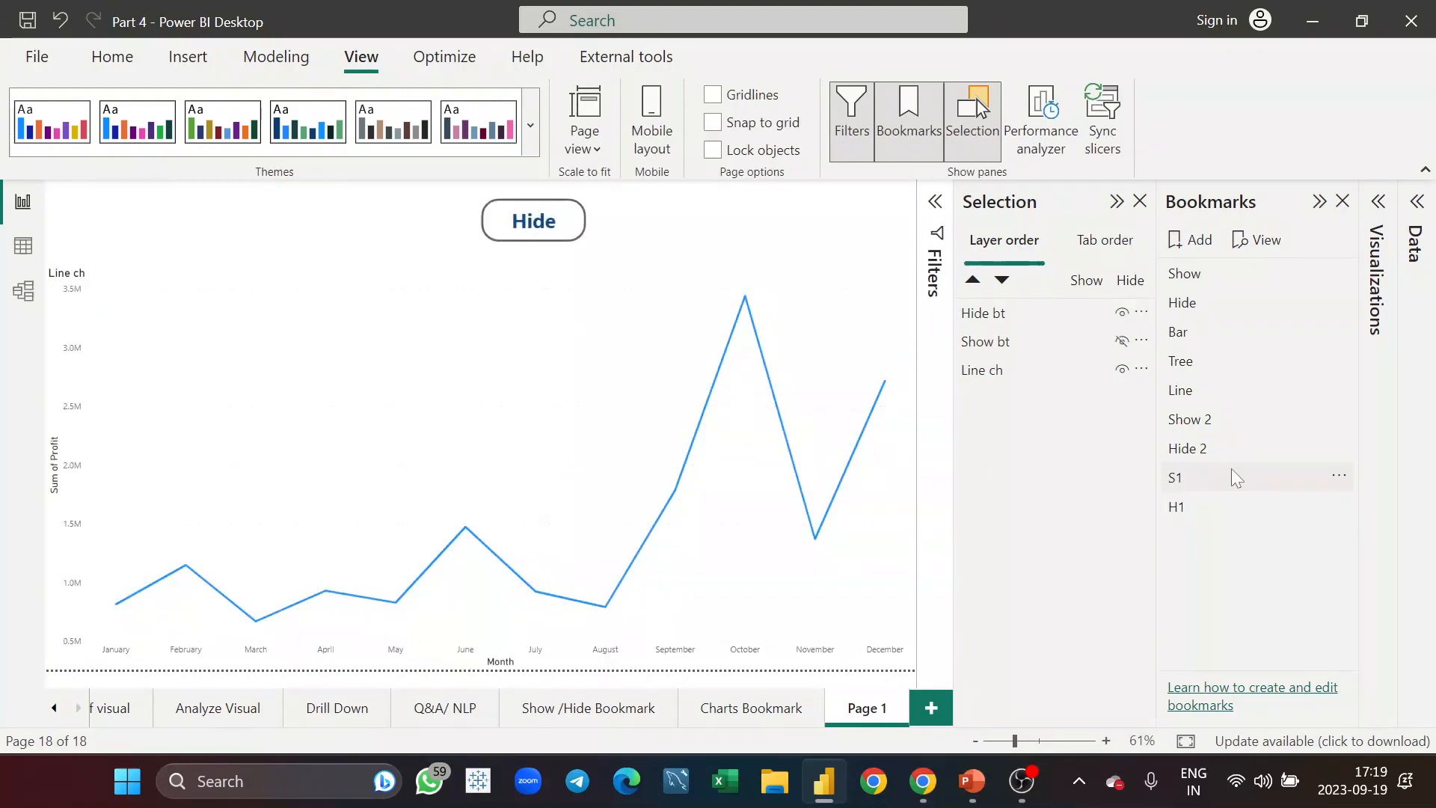
Step: Turn on the Hide button's action, with type Bookmark and bookmark H1
left_click(516, 218)
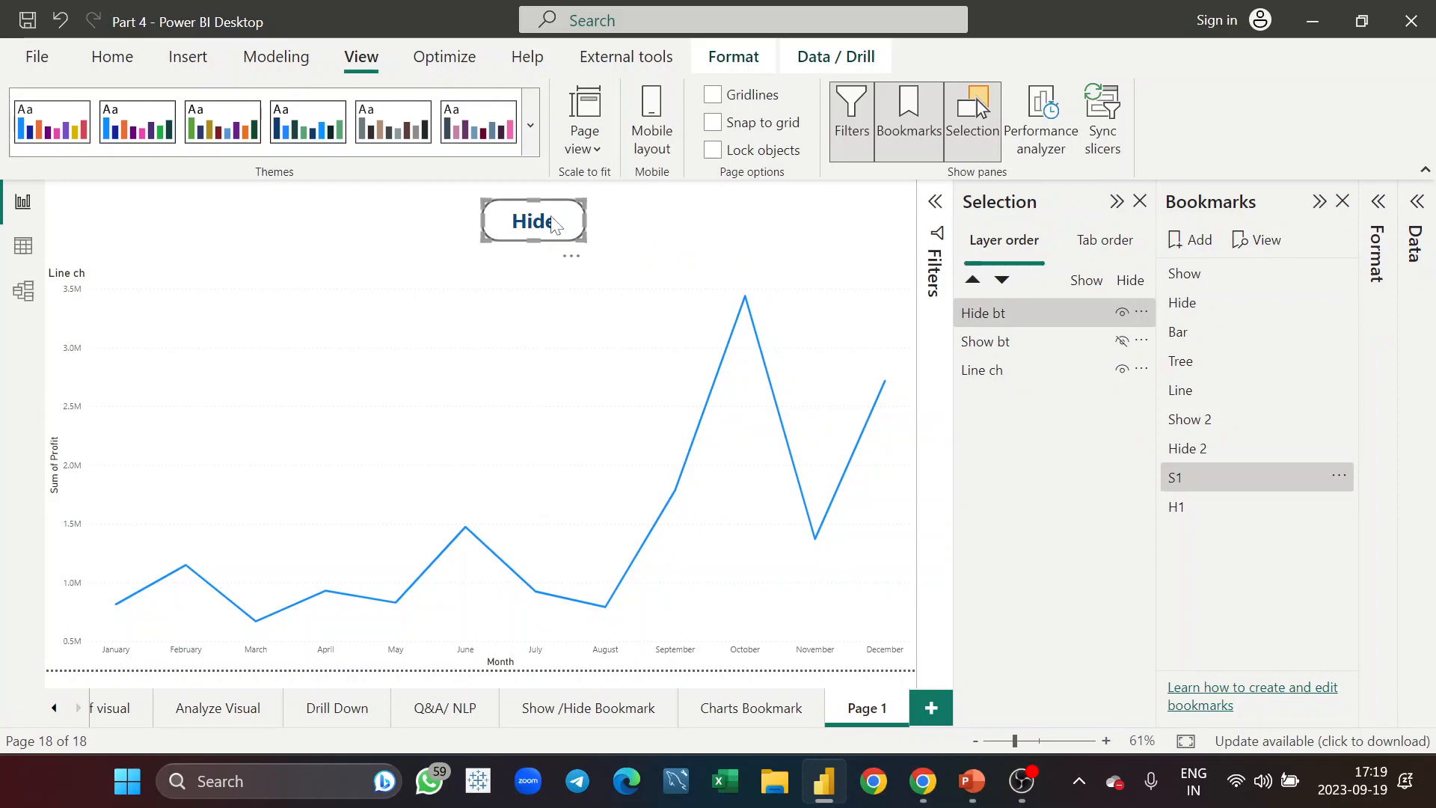
left_click(1378, 201)
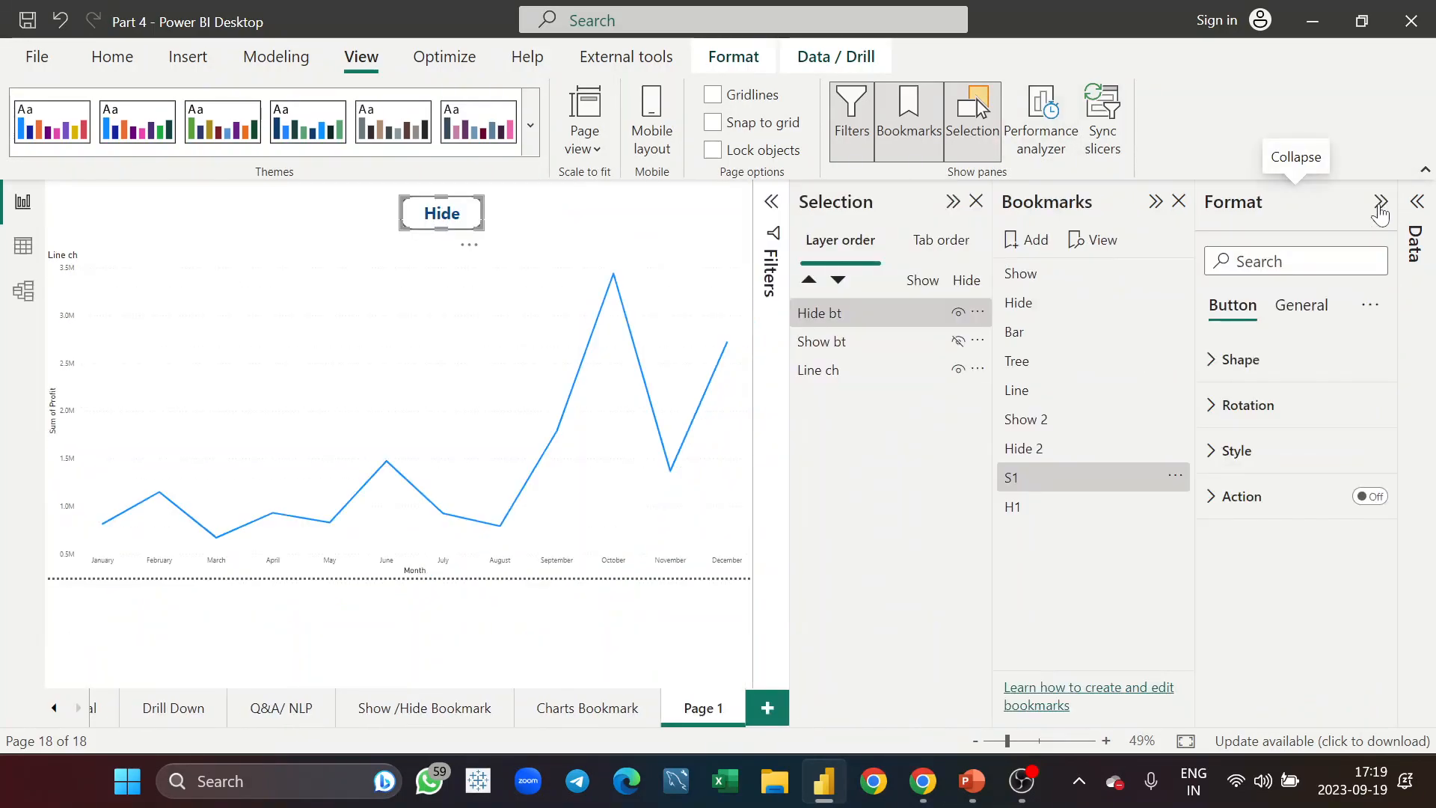
left_click(1280, 514)
left_click(1369, 496)
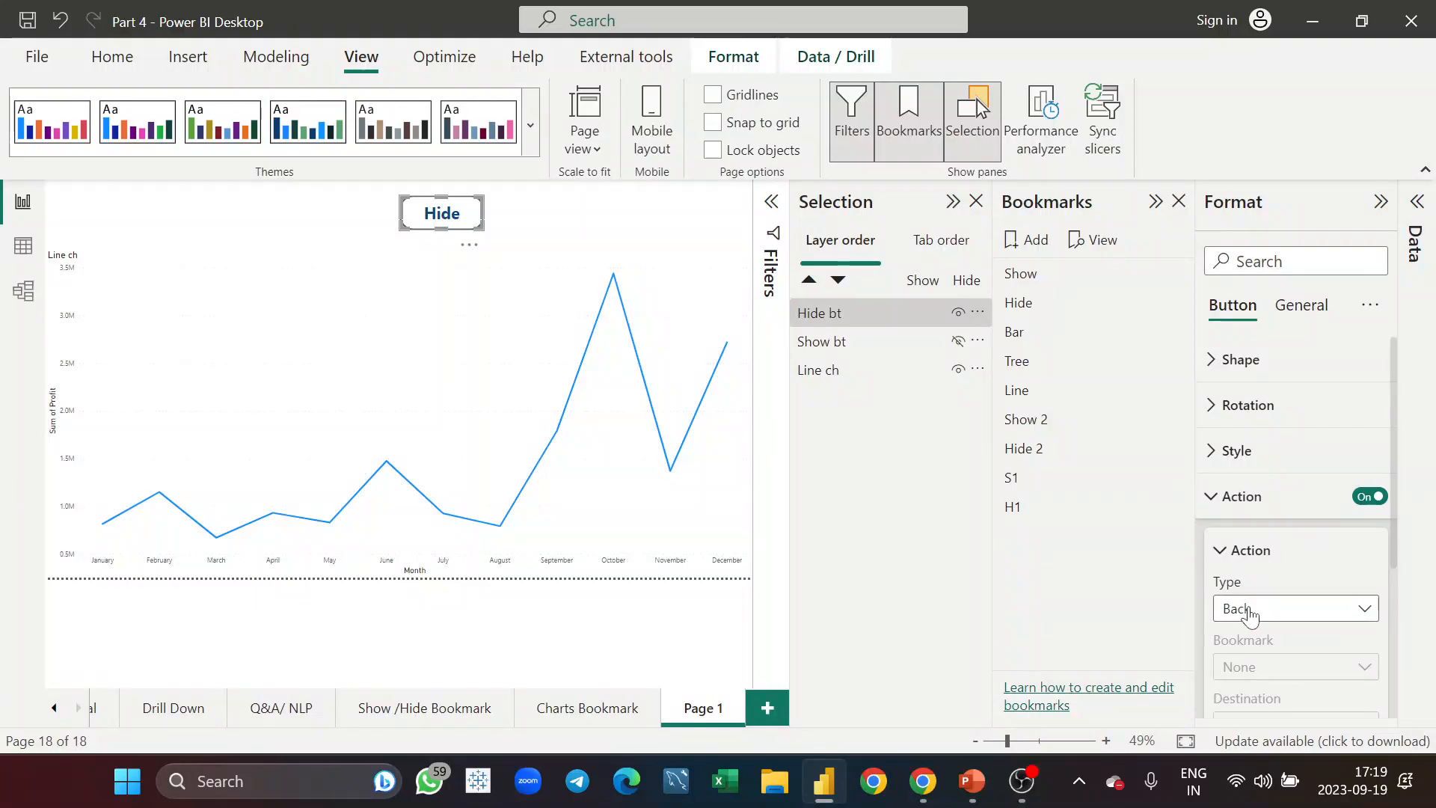
left_click(1247, 613)
left_click(1262, 421)
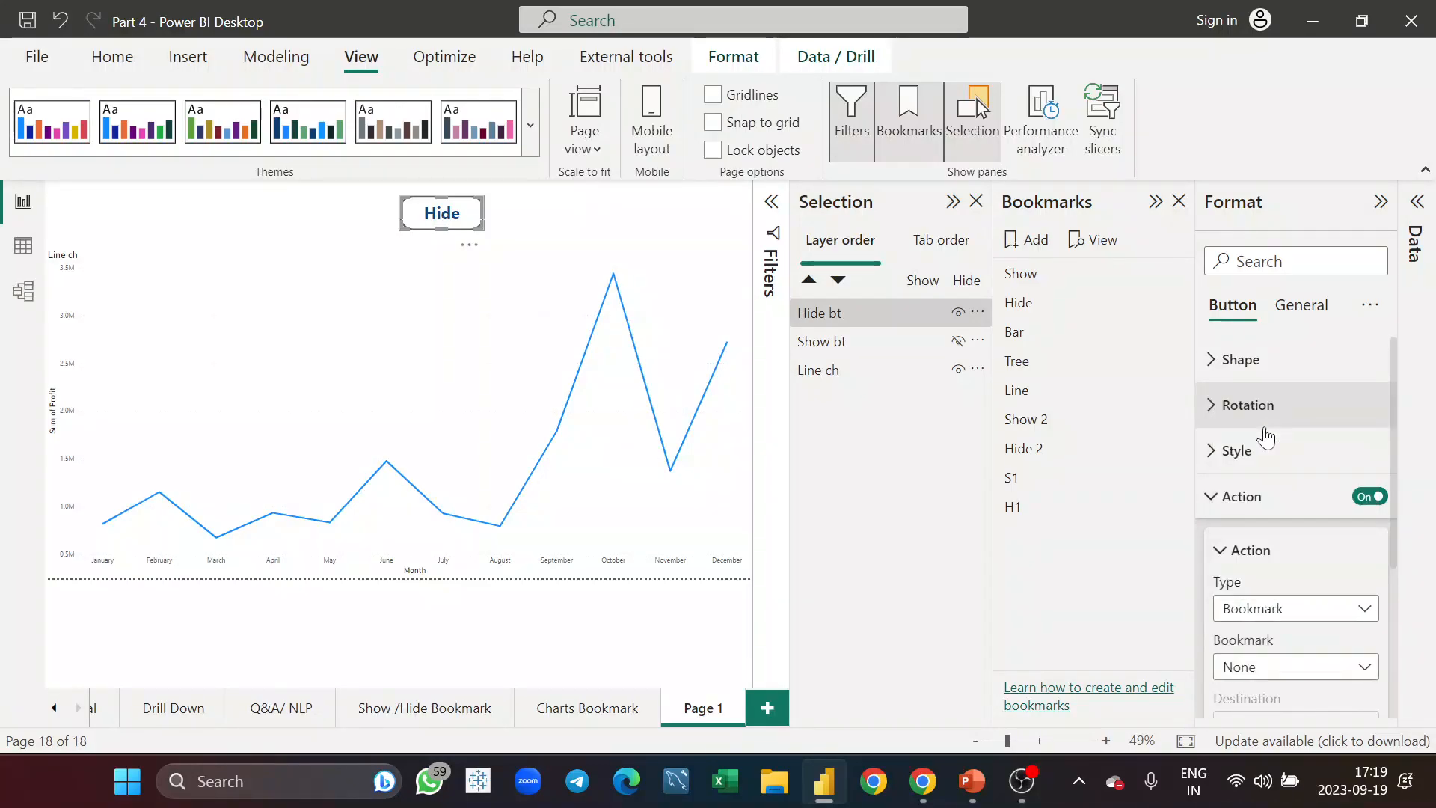
left_click(1328, 676)
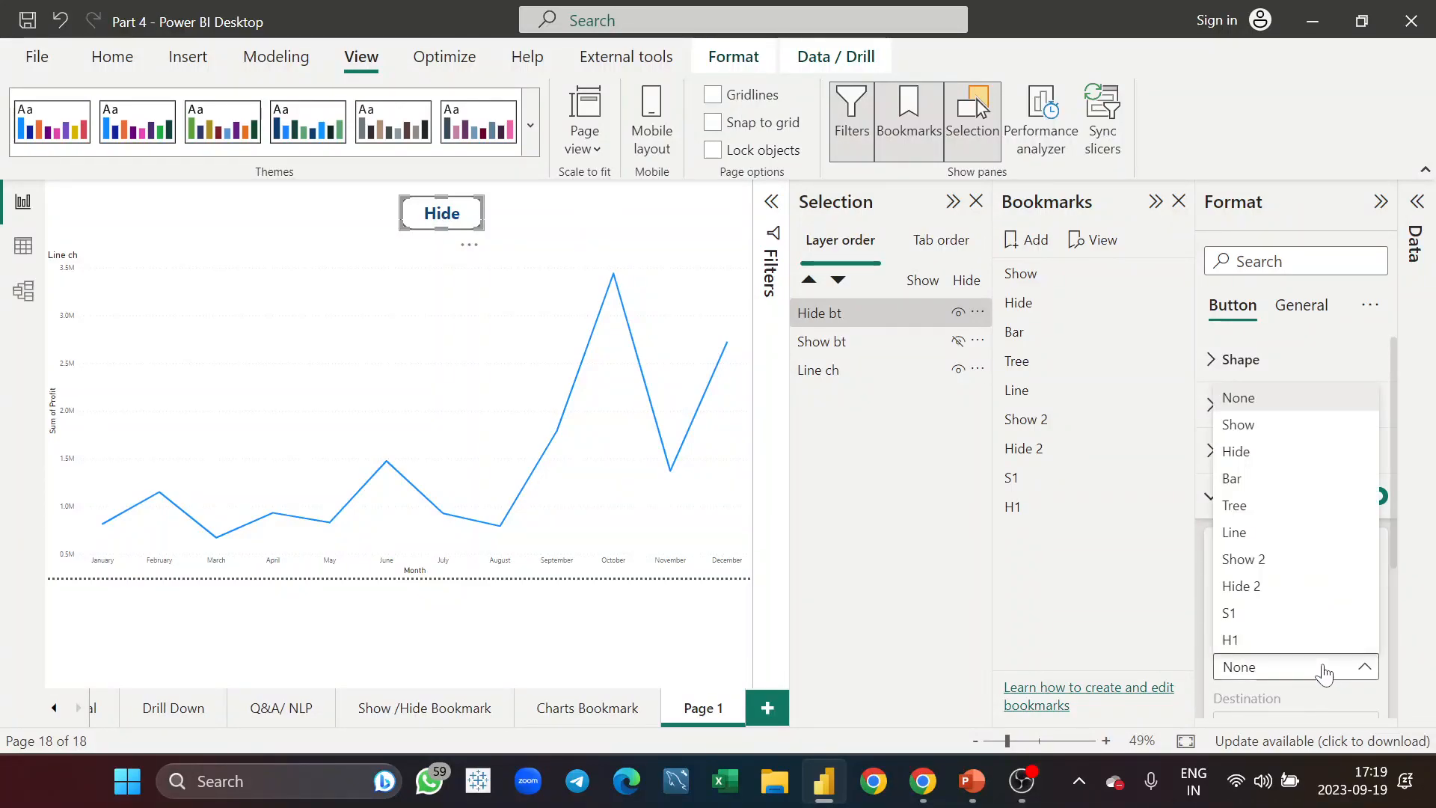
left_click(1243, 640)
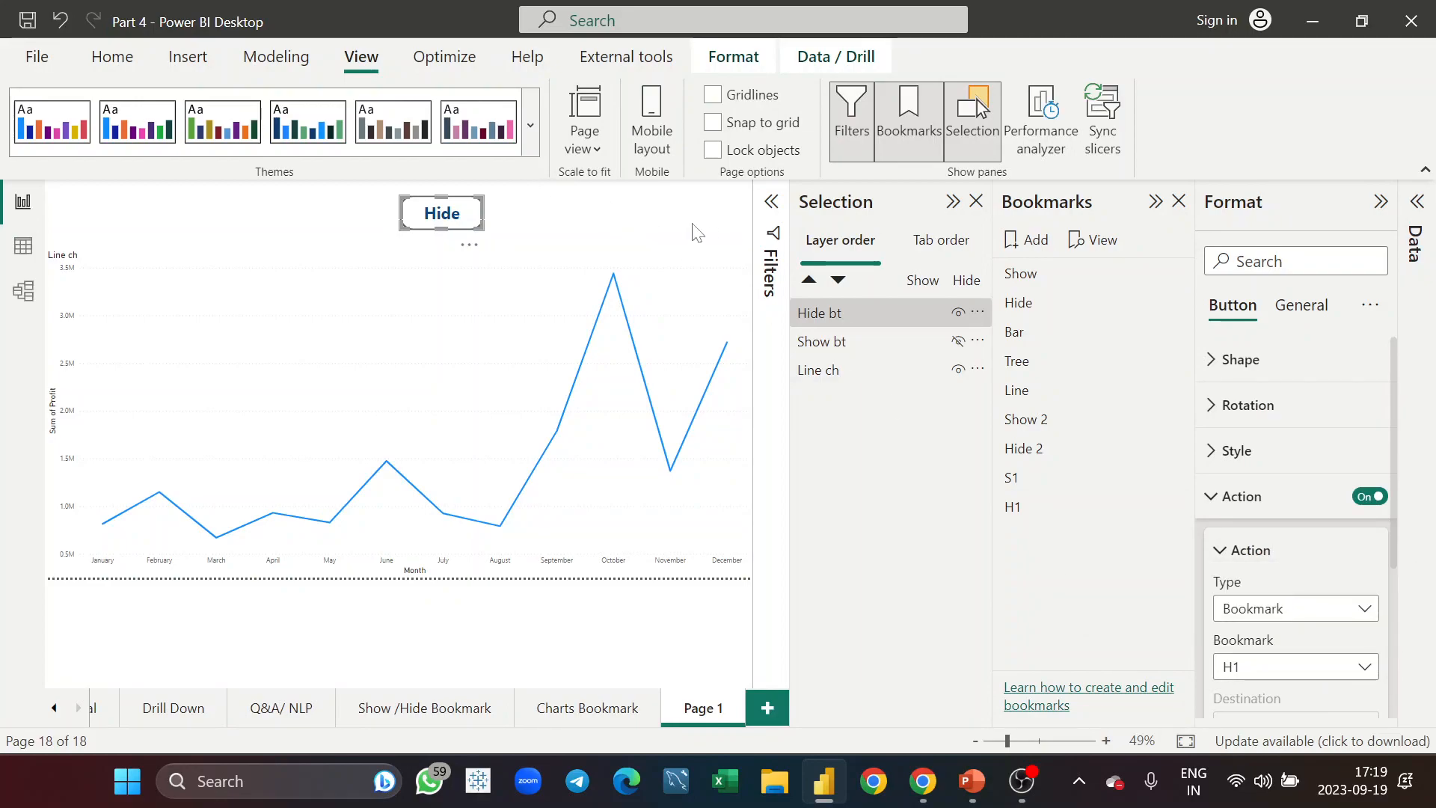
left_click(841, 345)
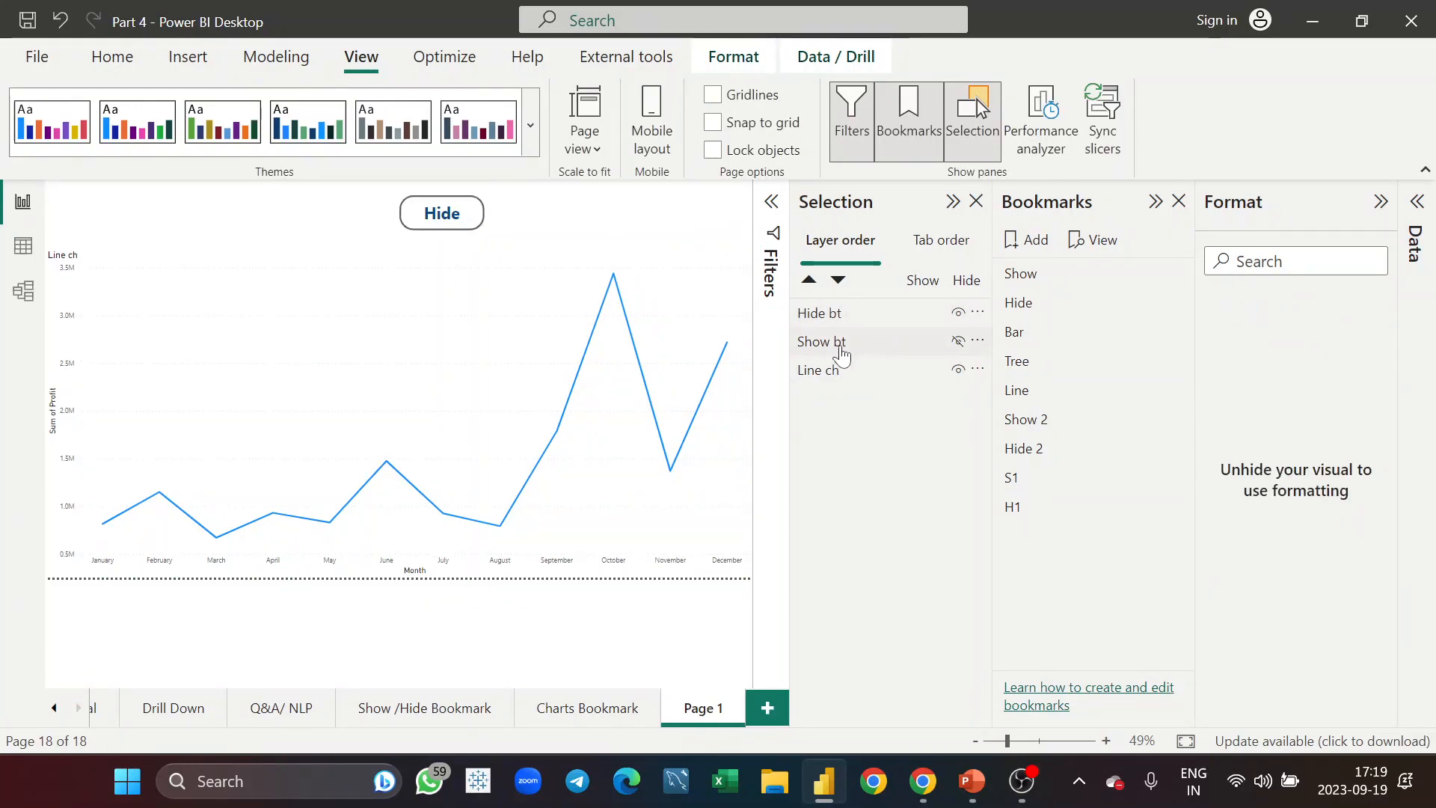
left_click(1067, 486)
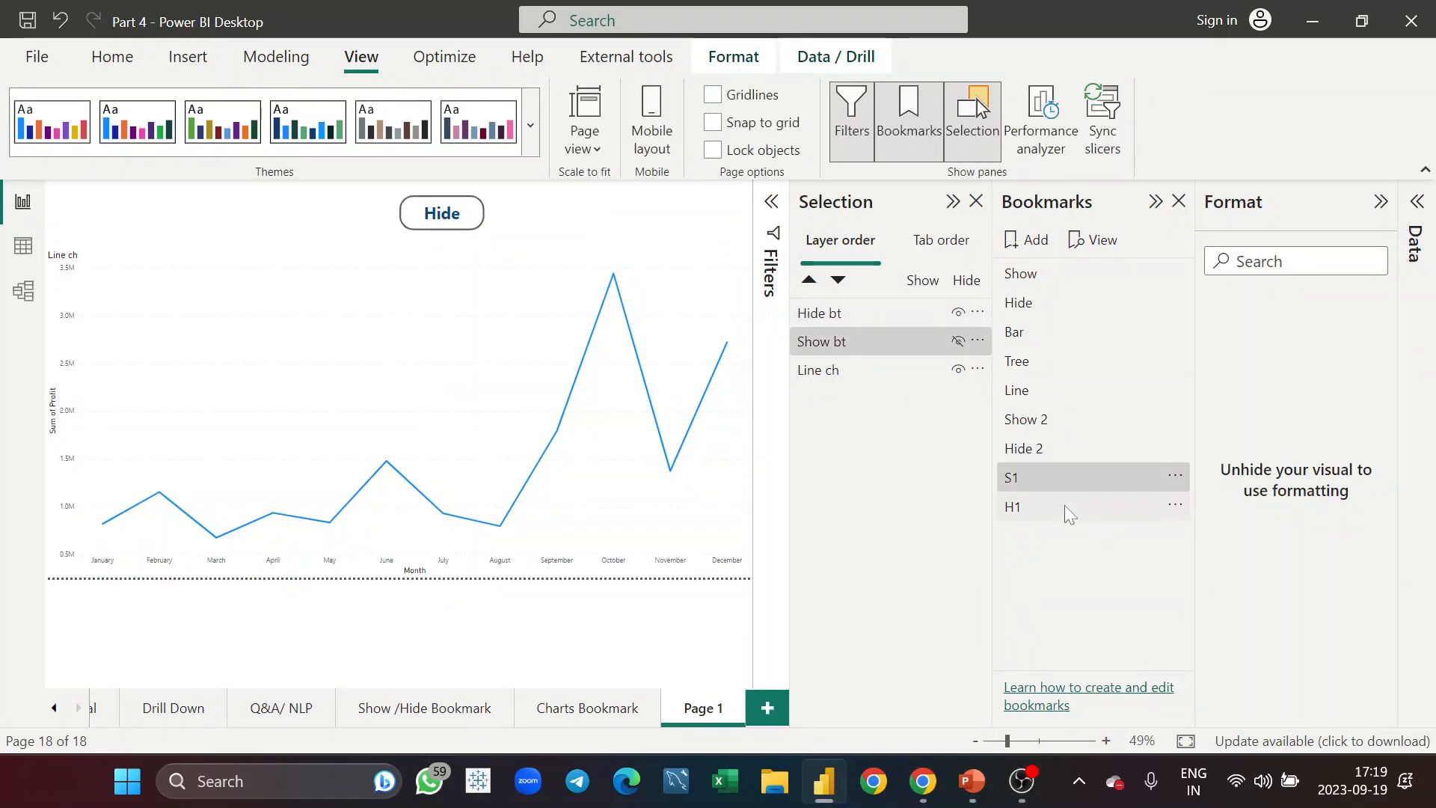
left_click(1065, 505)
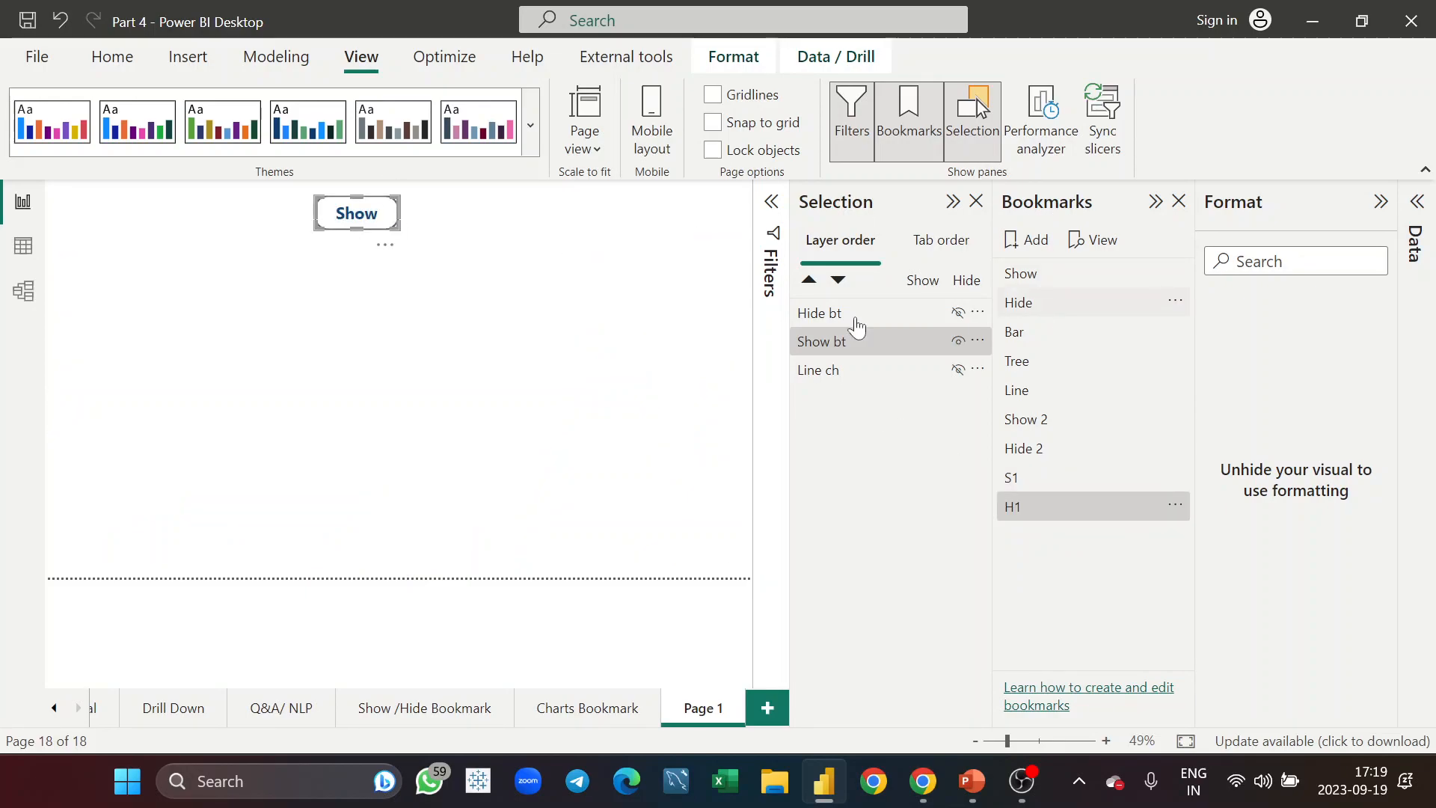
left_click(465, 226)
left_click(373, 224)
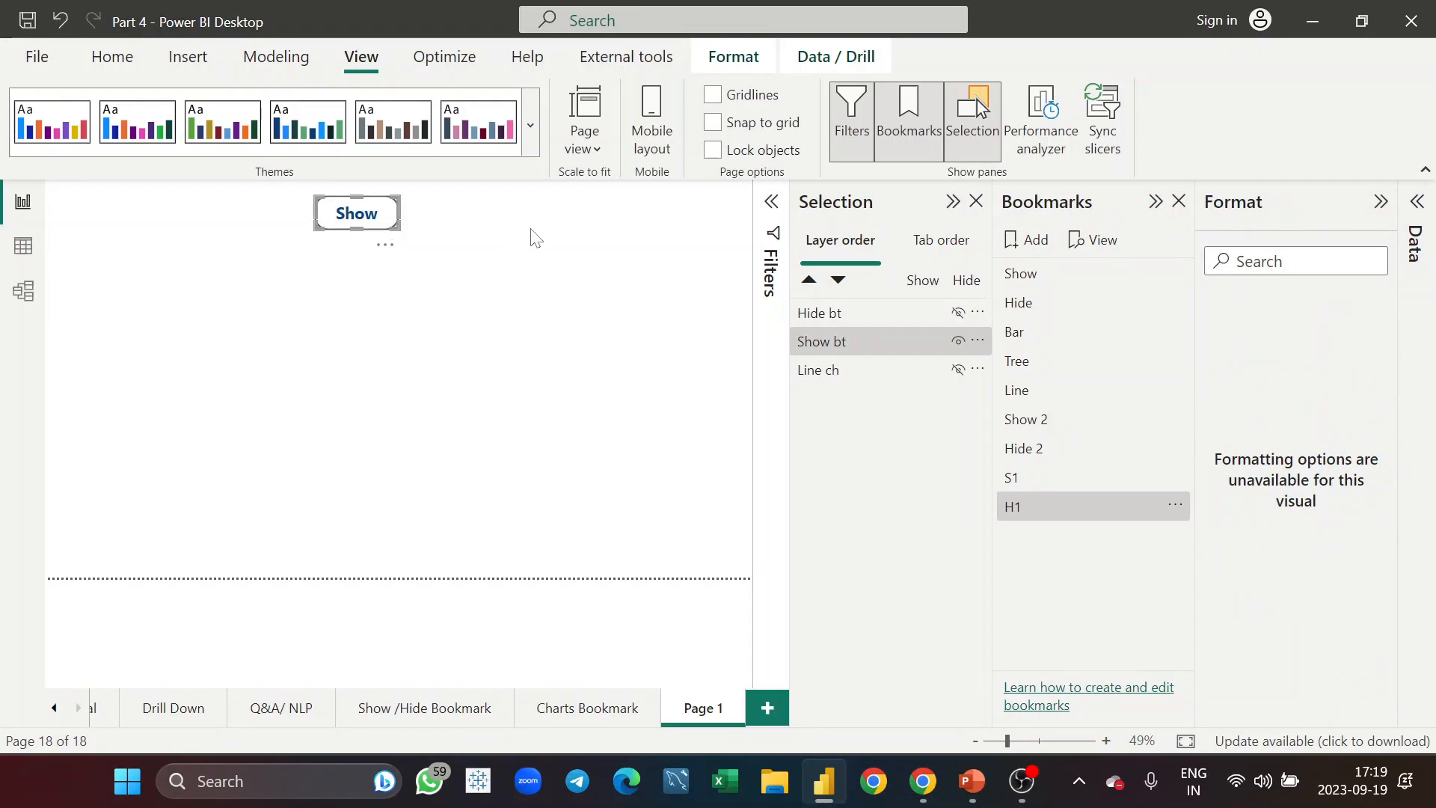
left_click(1025, 476)
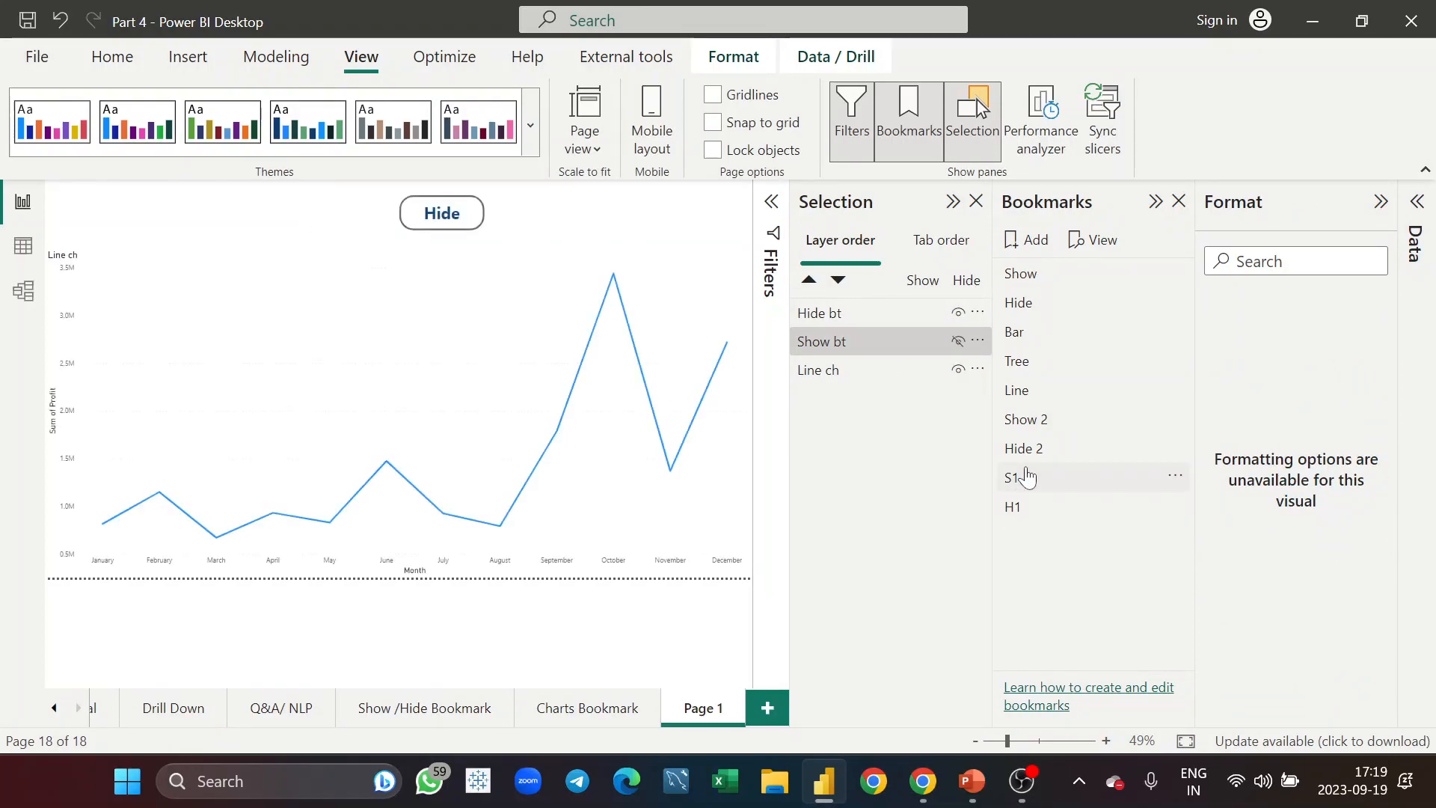
left_click(651, 216)
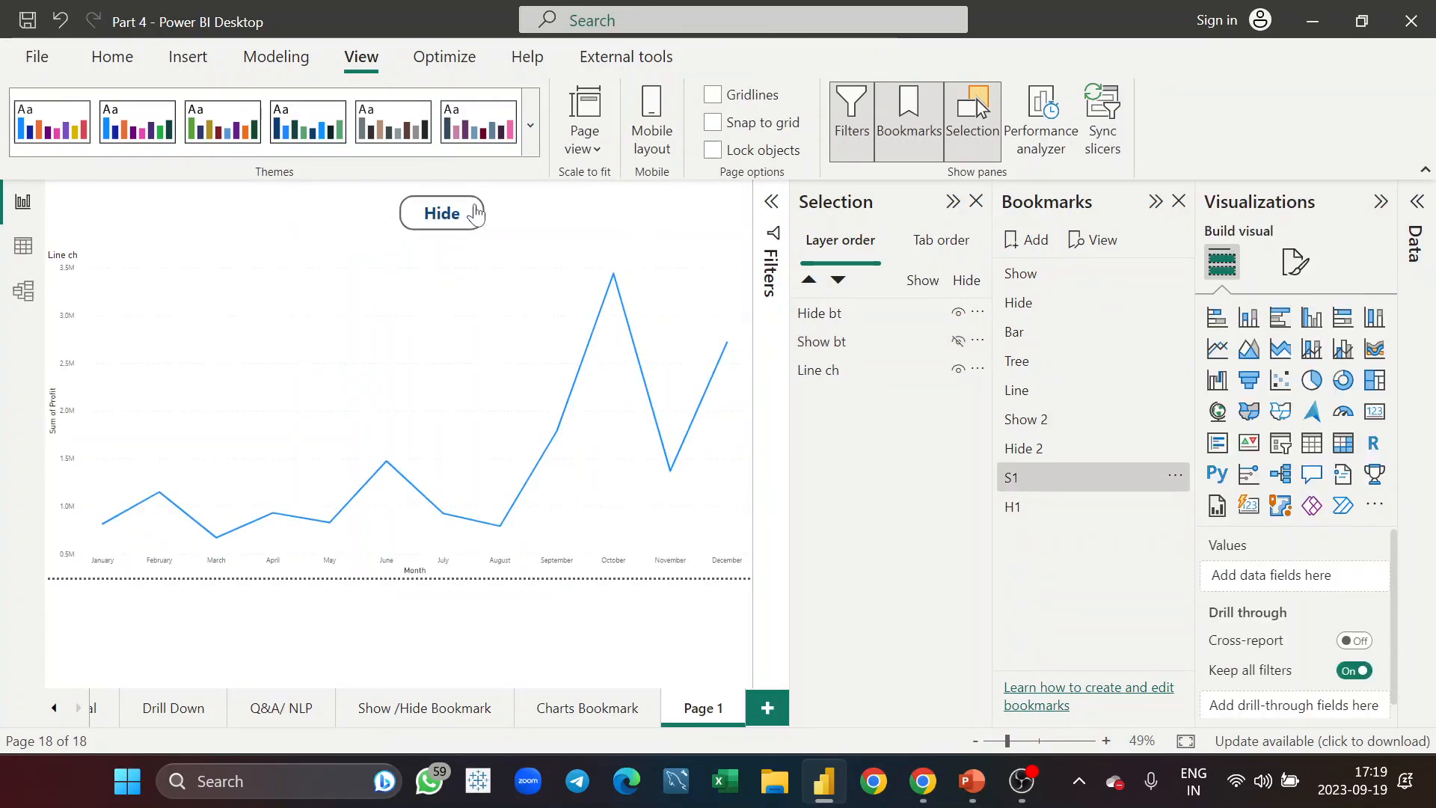
Step: Apply bookmark H1 and turn on the Show button's action, with type Bookmark and bookmark S1
left_click(846, 341)
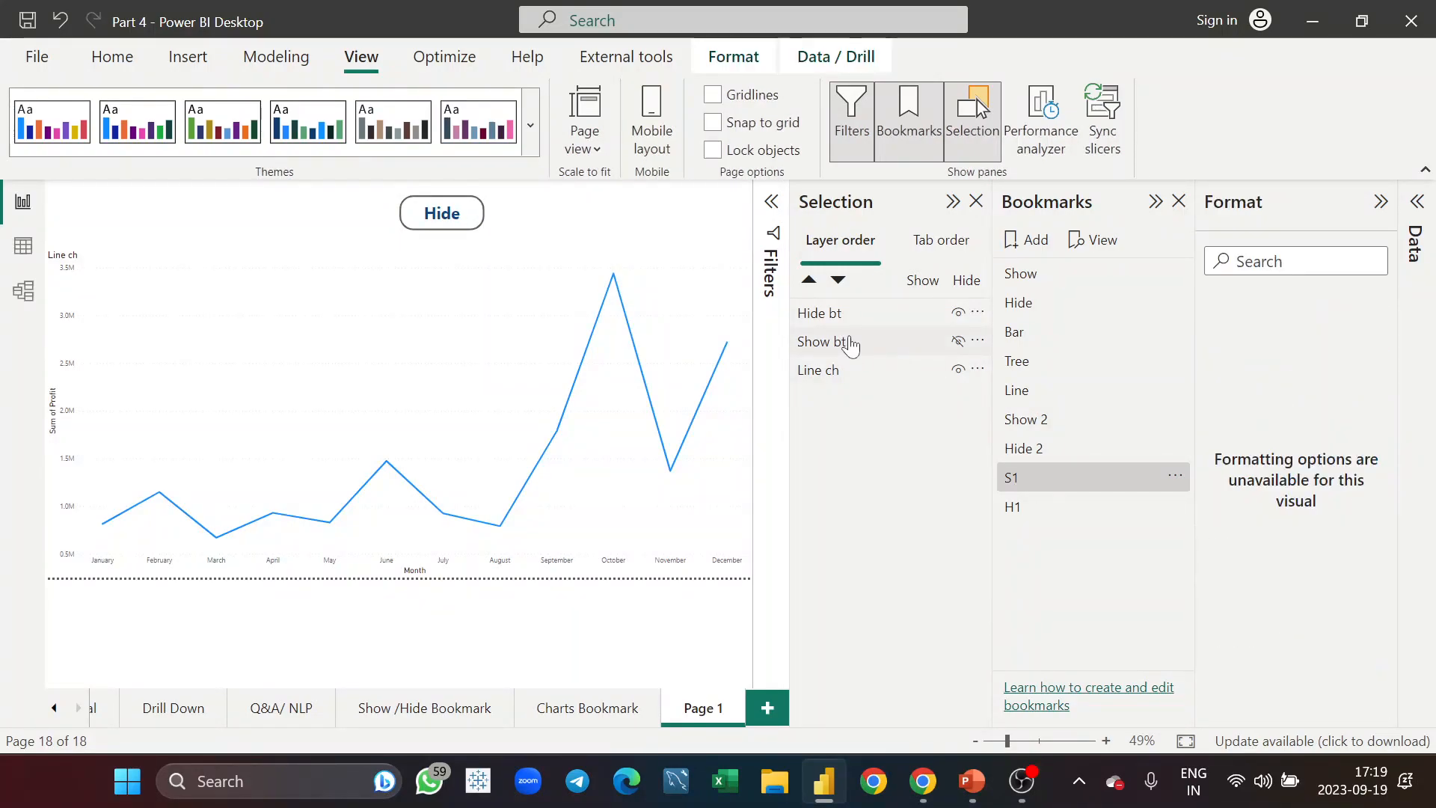
left_click(1012, 507)
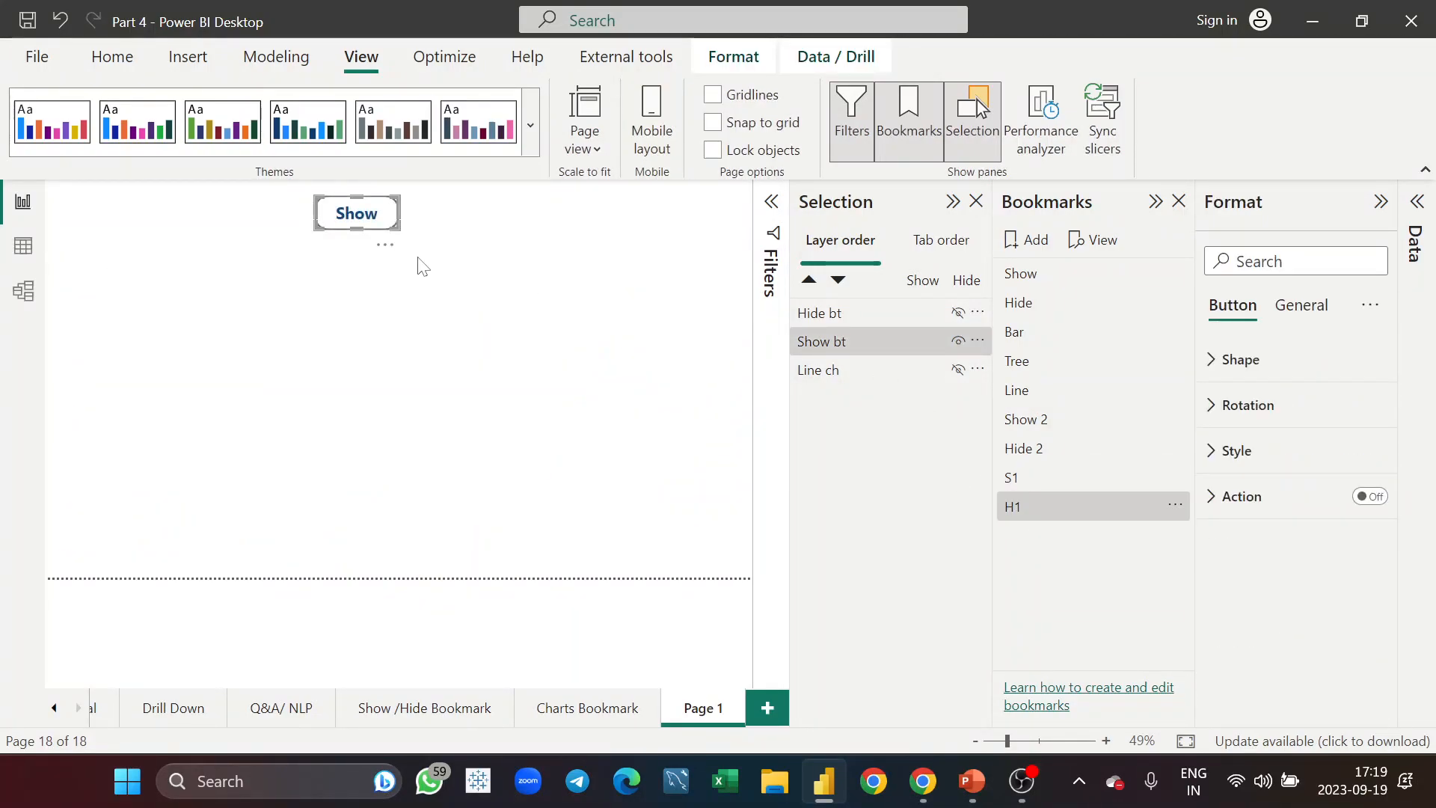
left_click(1369, 497)
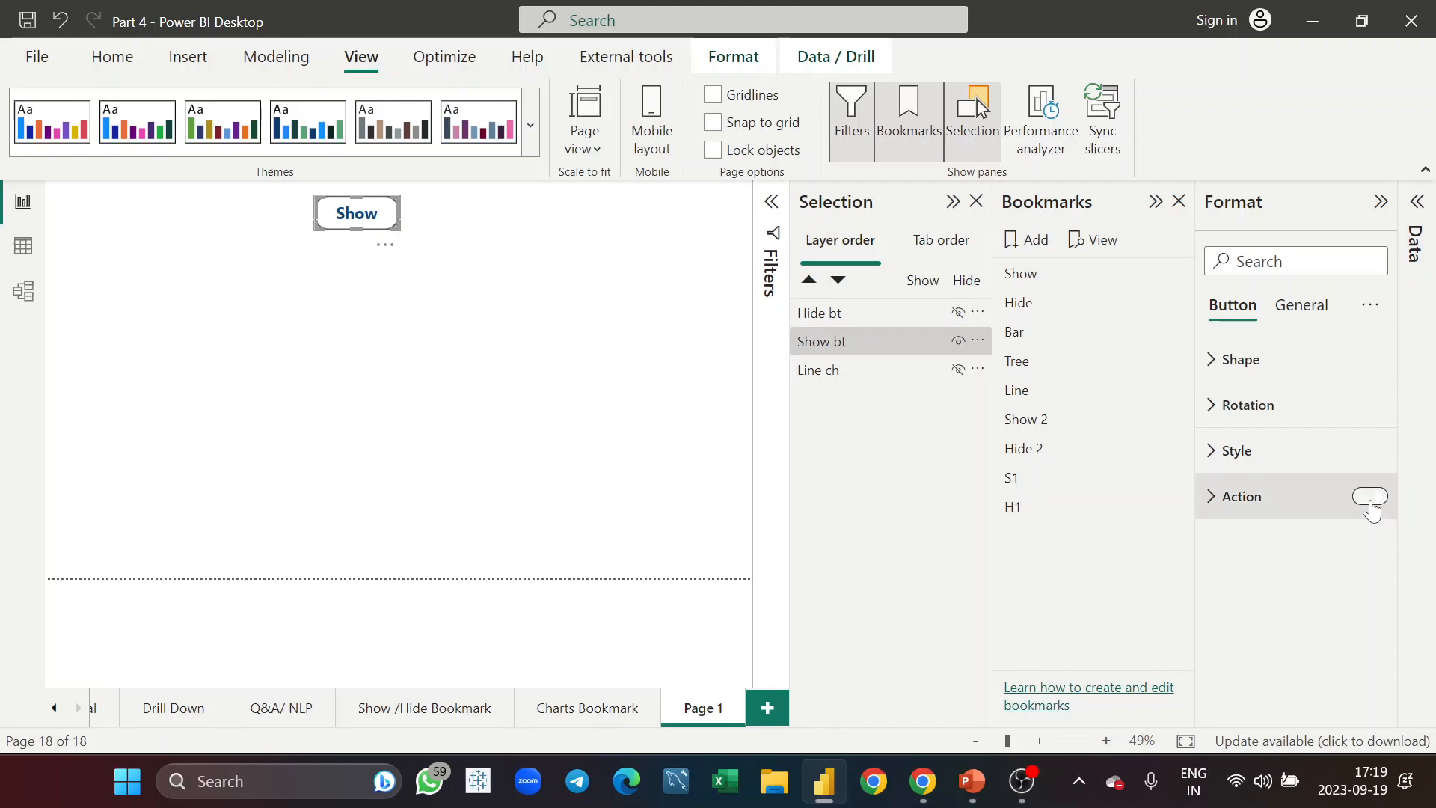
left_click(1250, 499)
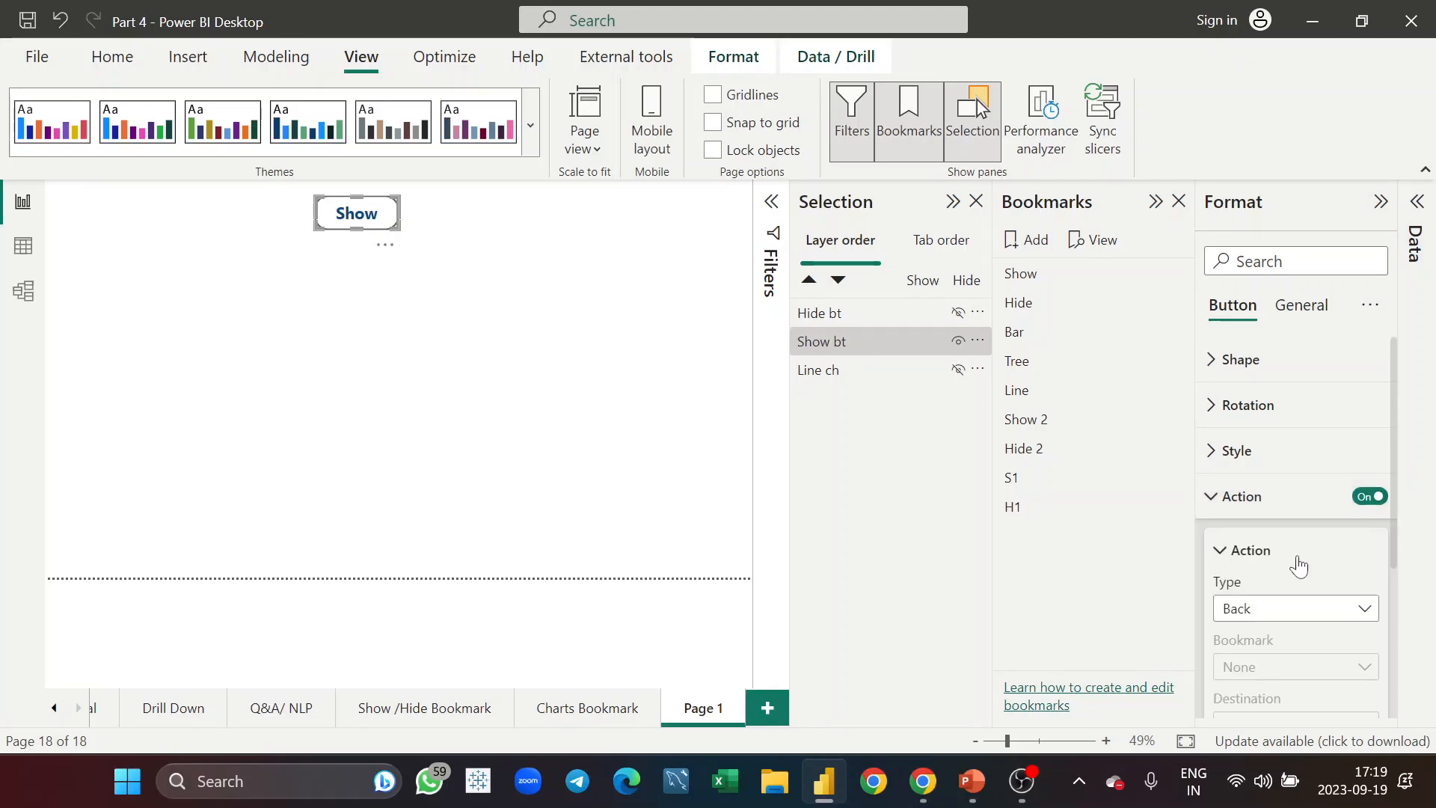
left_click(1358, 610)
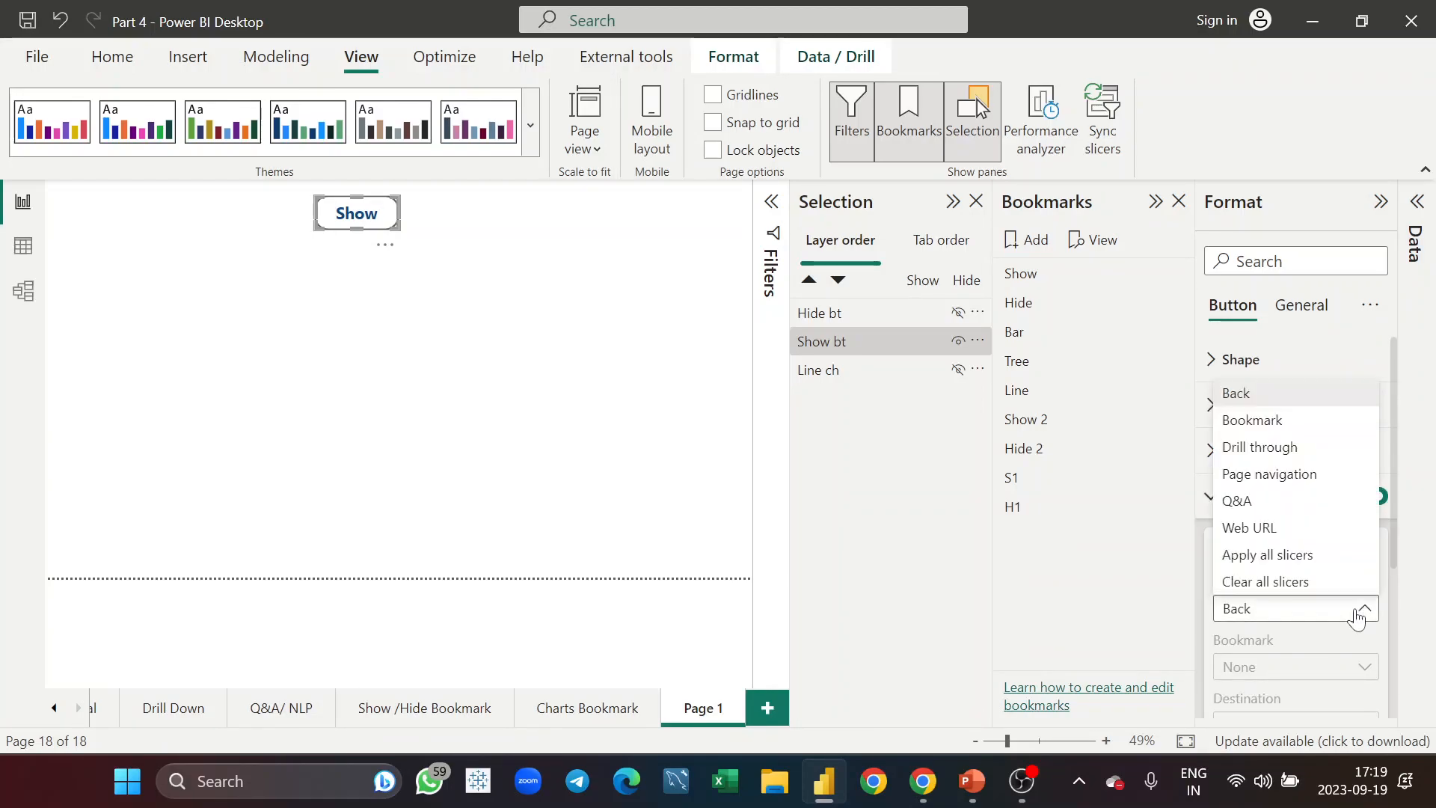
left_click(1263, 430)
left_click(1320, 667)
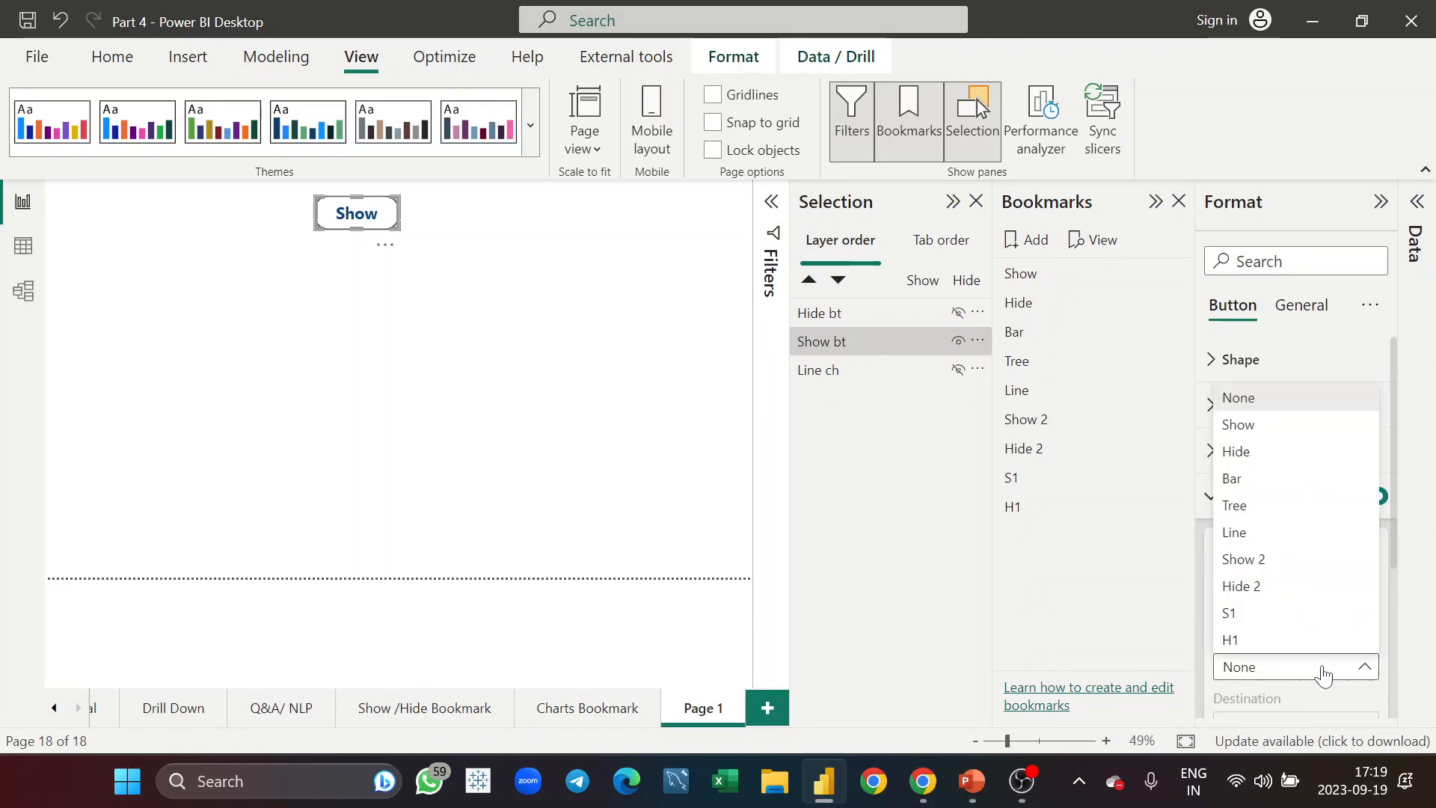
left_click(1292, 614)
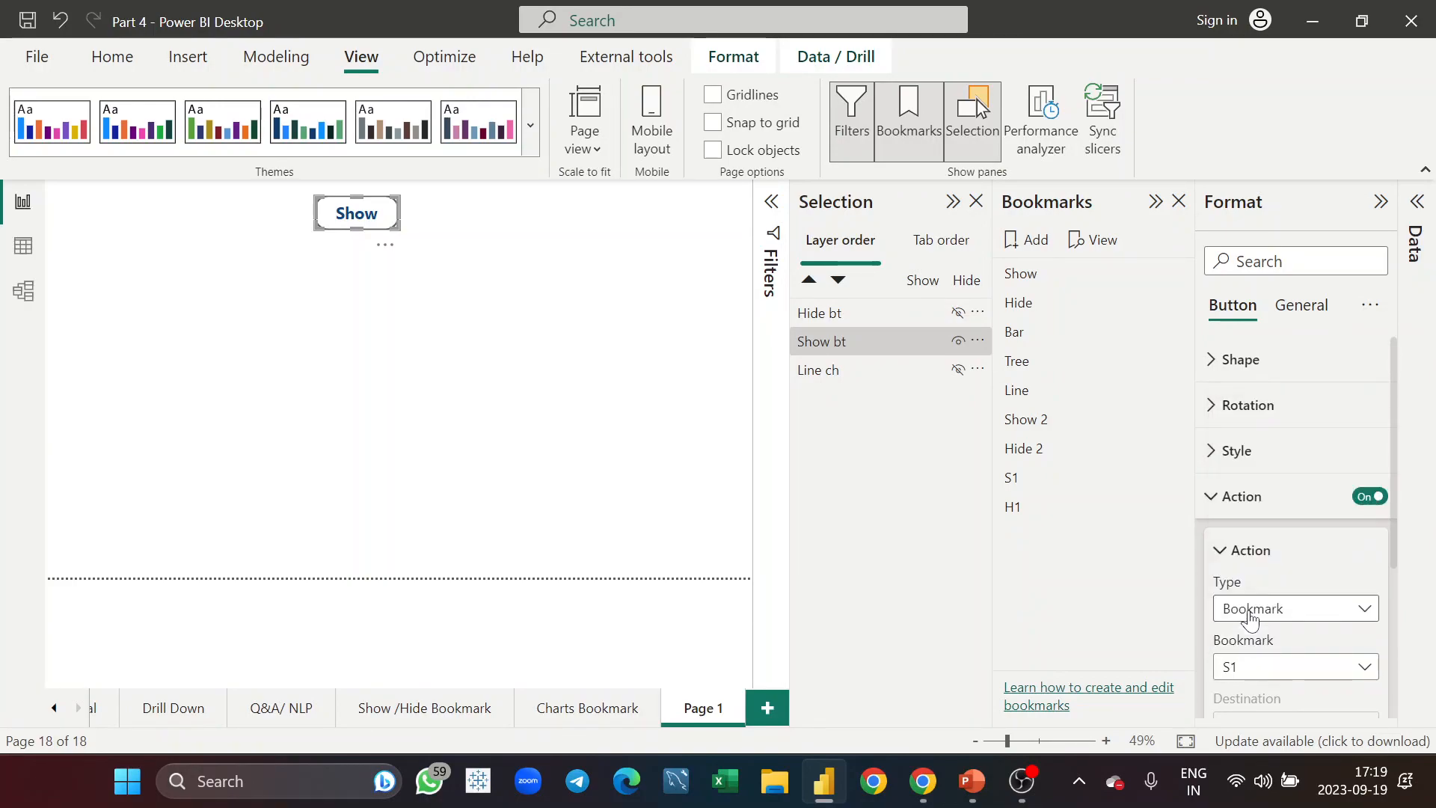
Step: Test the linked Show and Hide buttons by following them alternately several times, ending on the view with only the Show button
left_click(1381, 202)
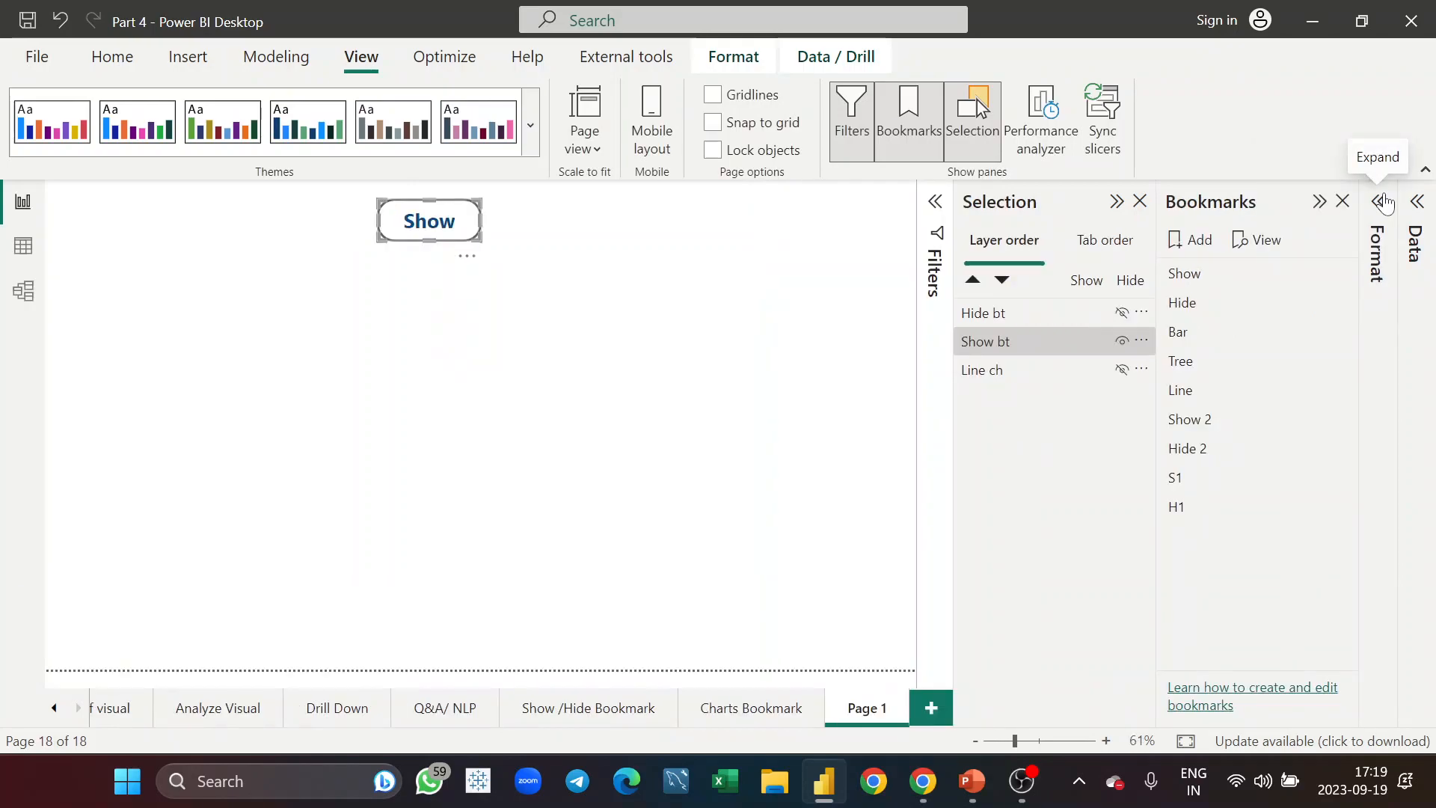
left_click(694, 225)
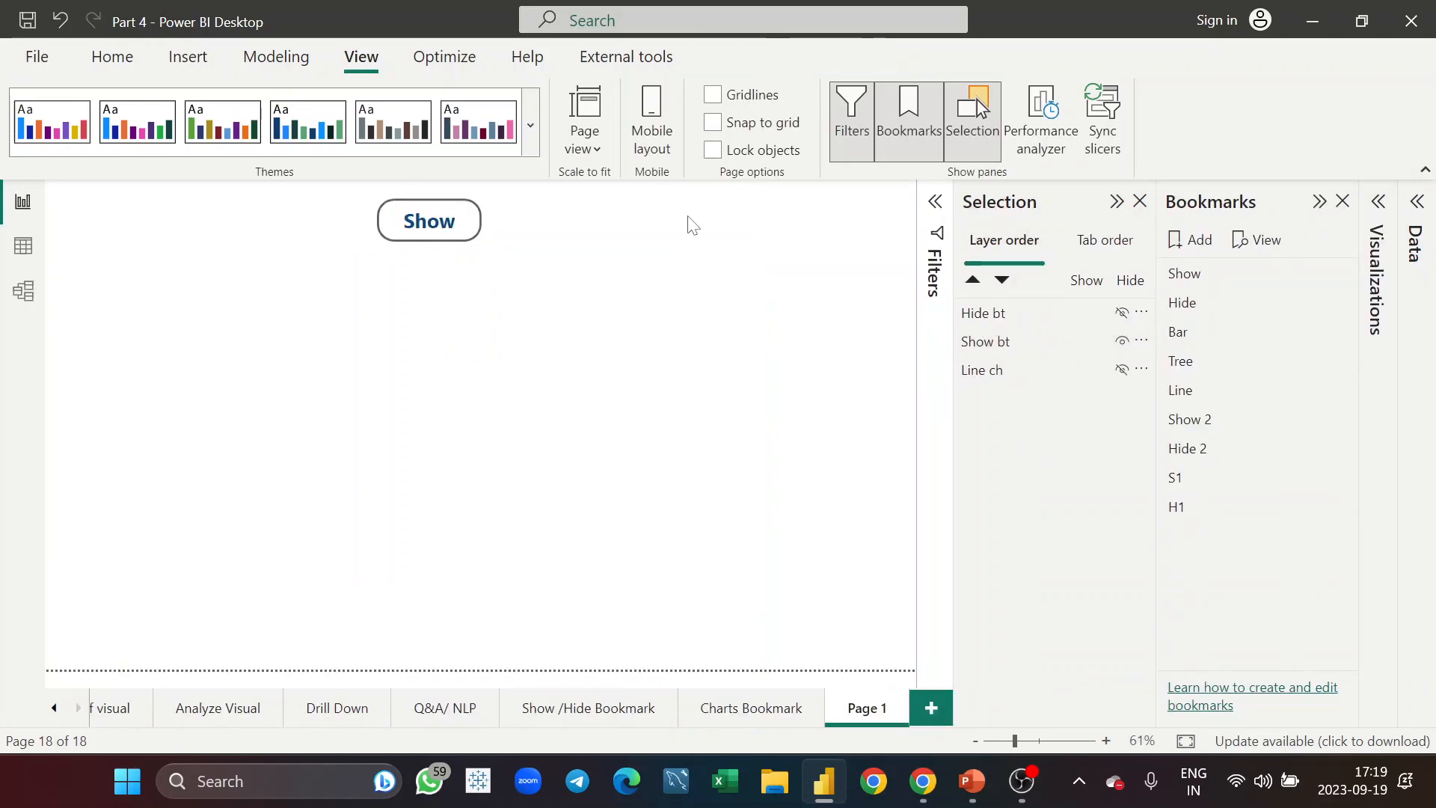
left_click(414, 228, "ctrl")
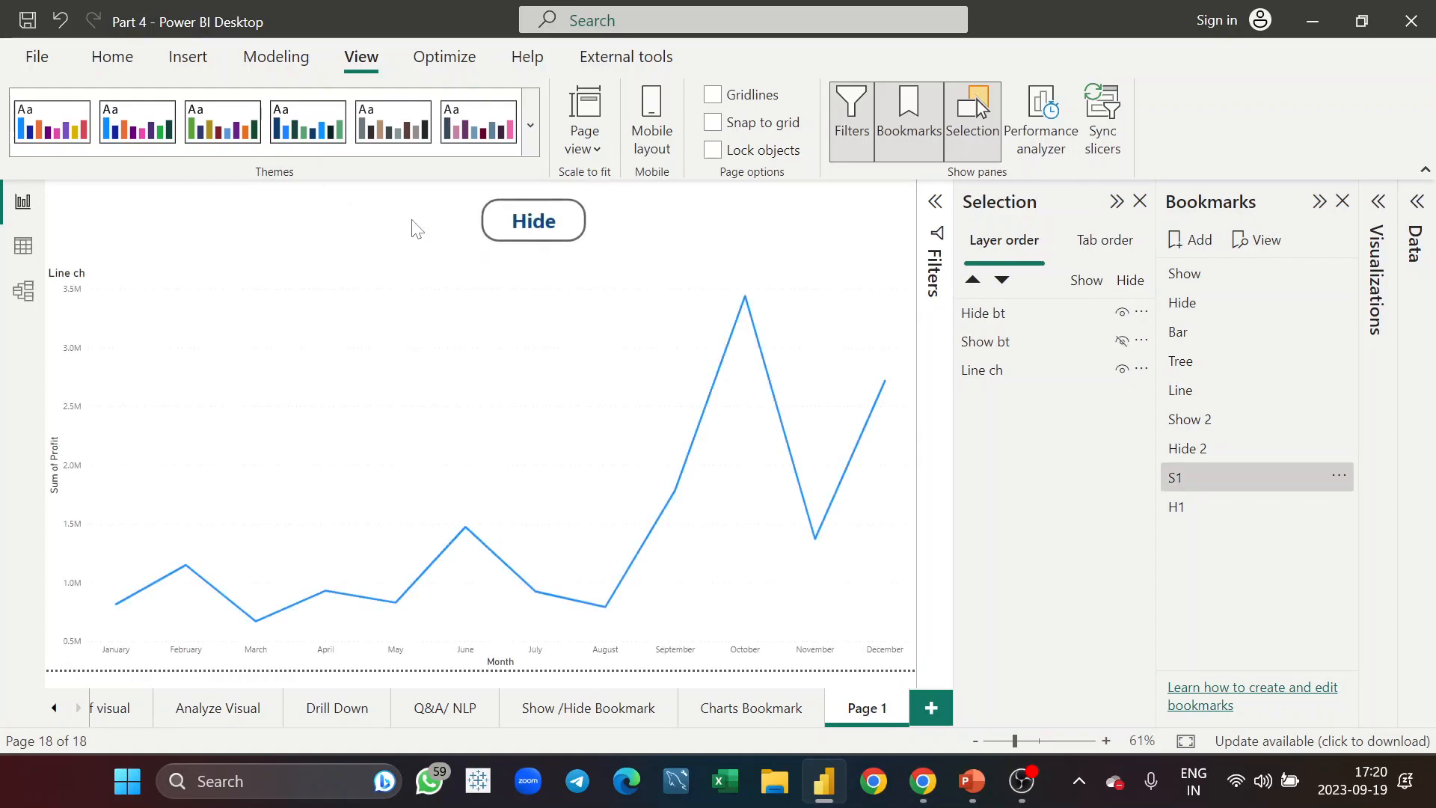
left_click(536, 224, "ctrl")
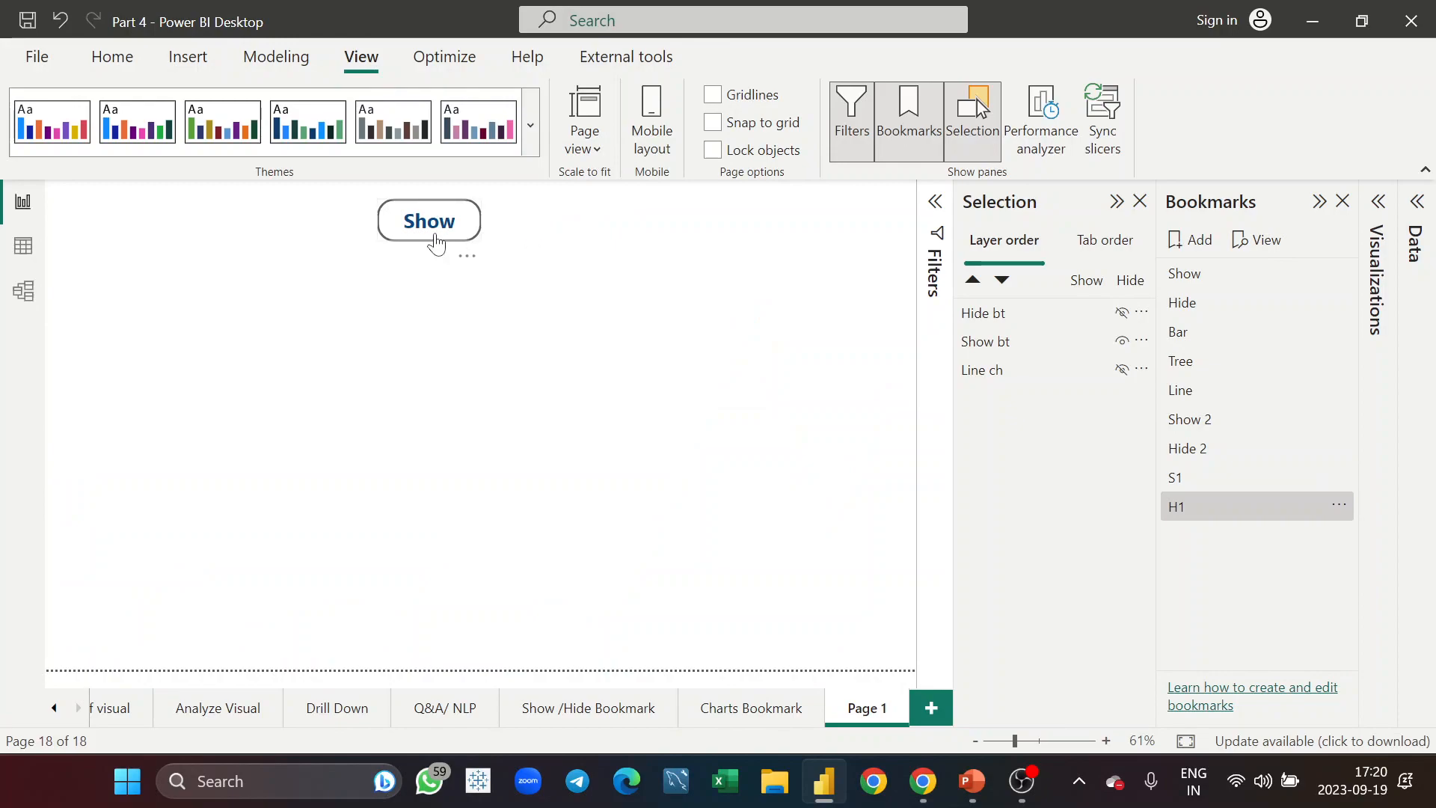
left_click(434, 235, "ctrl")
left_click(564, 227, "ctrl")
left_click(440, 228, "ctrl")
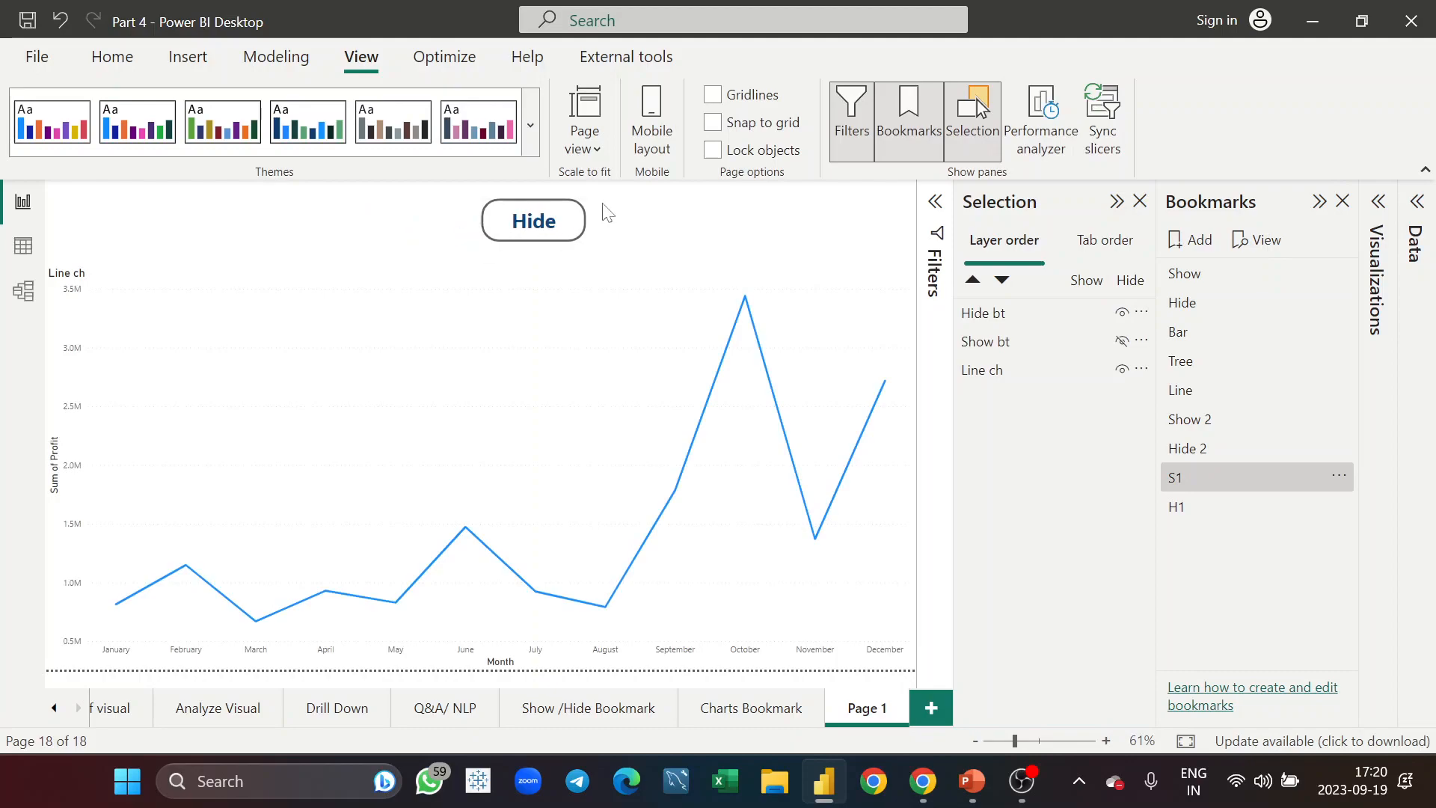
left_click(540, 239, "ctrl")
Step: Inspect the Show button's horizontal and vertical position in its general properties
left_click(433, 237)
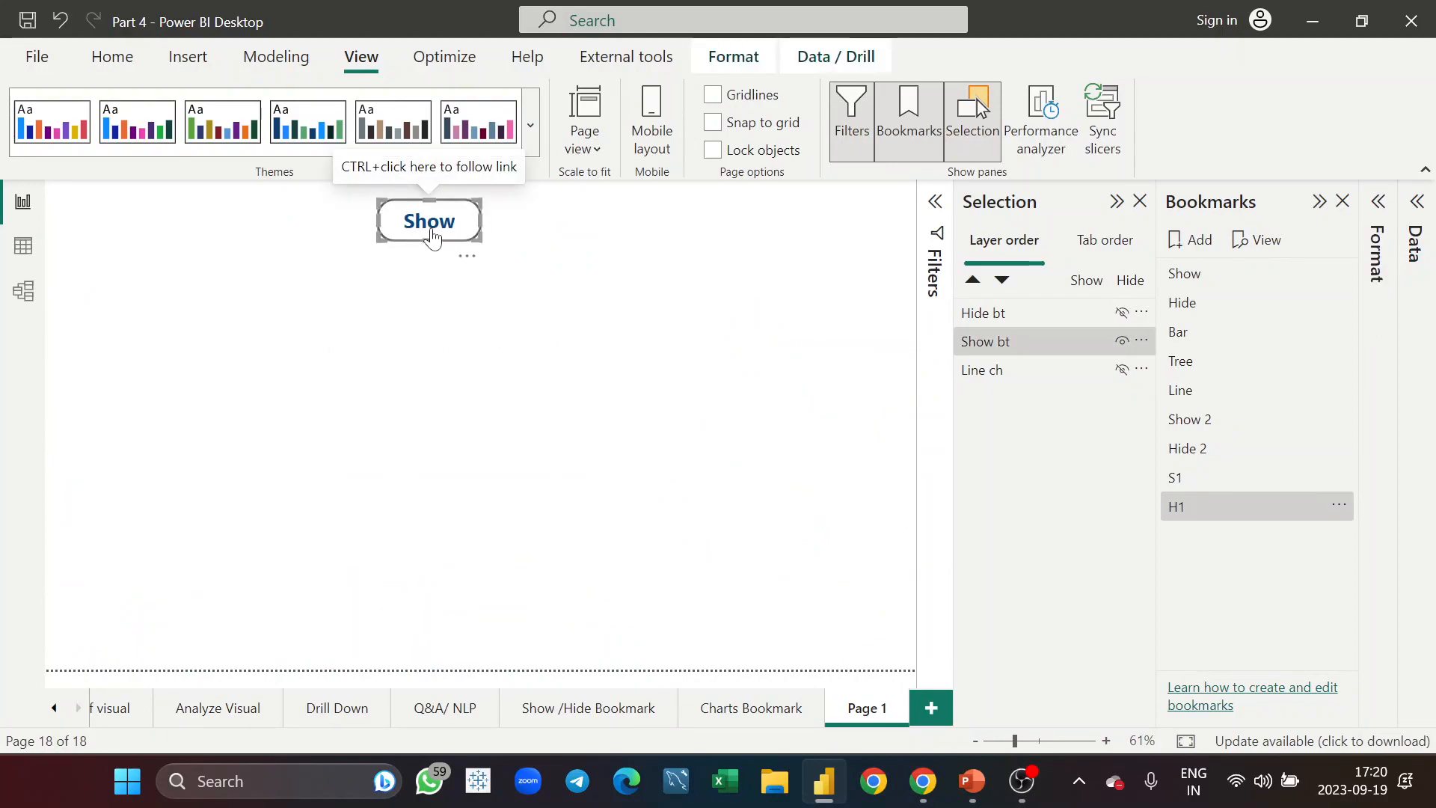
left_click(1380, 209)
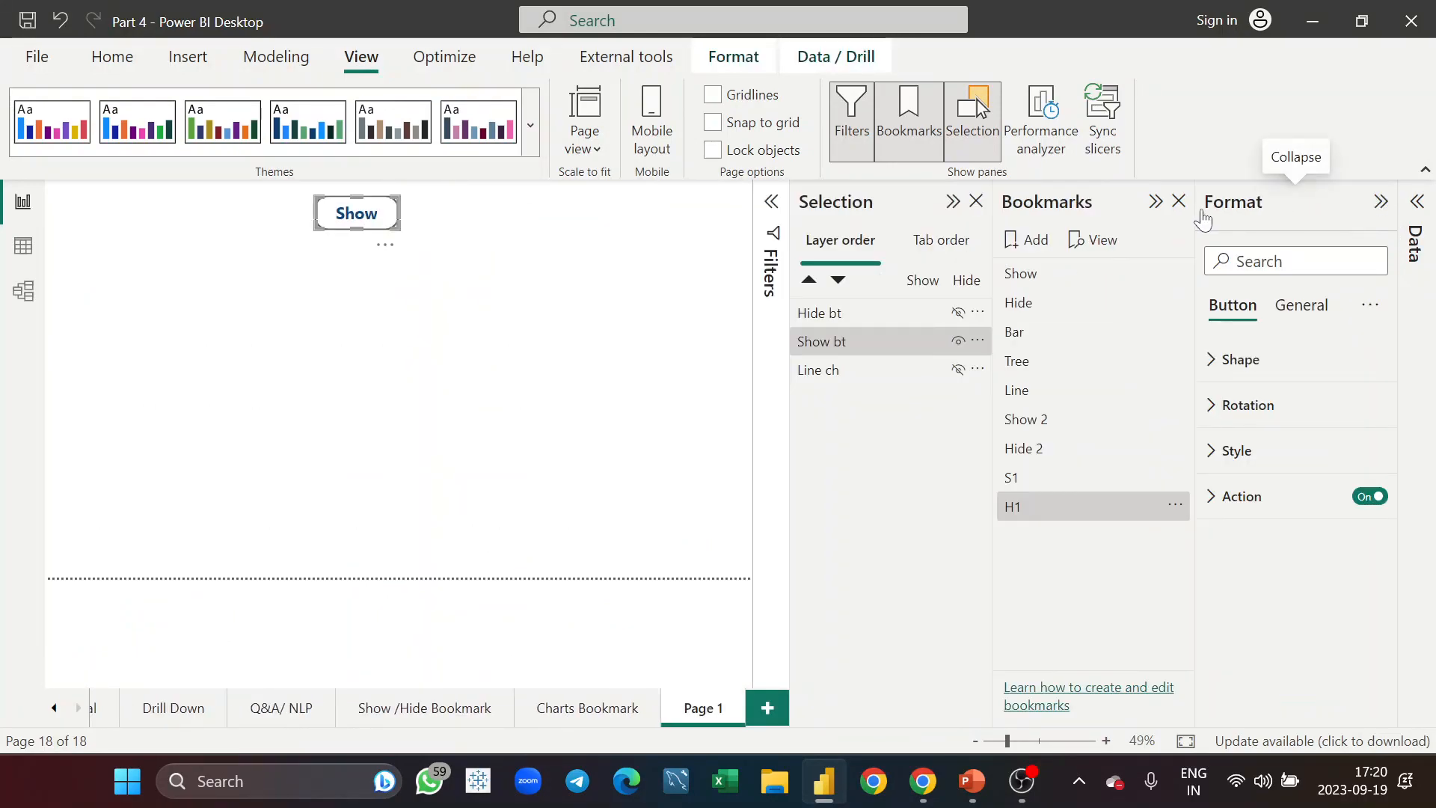
left_click(1299, 306)
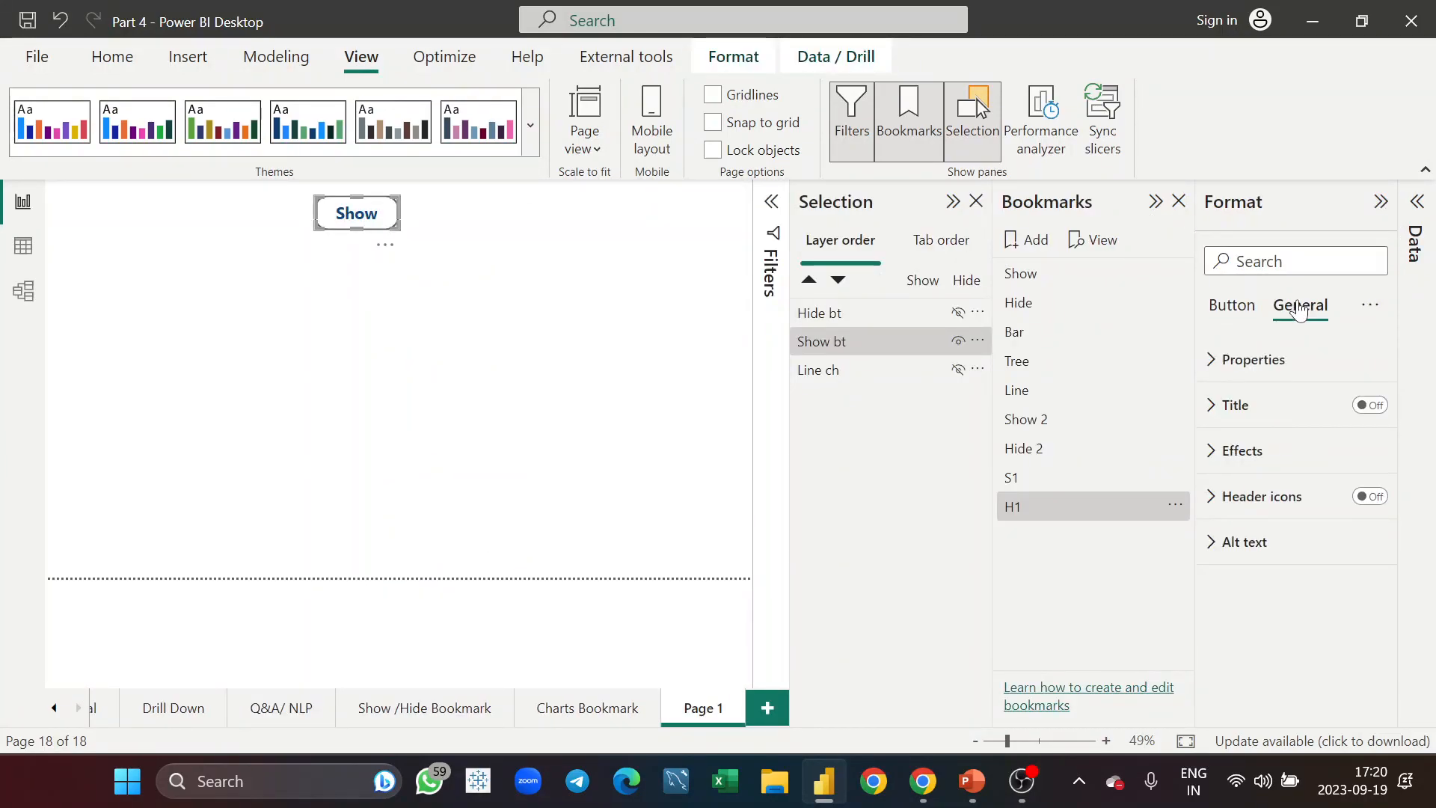
left_click(1274, 362)
scroll(1357, 541, "down", 3)
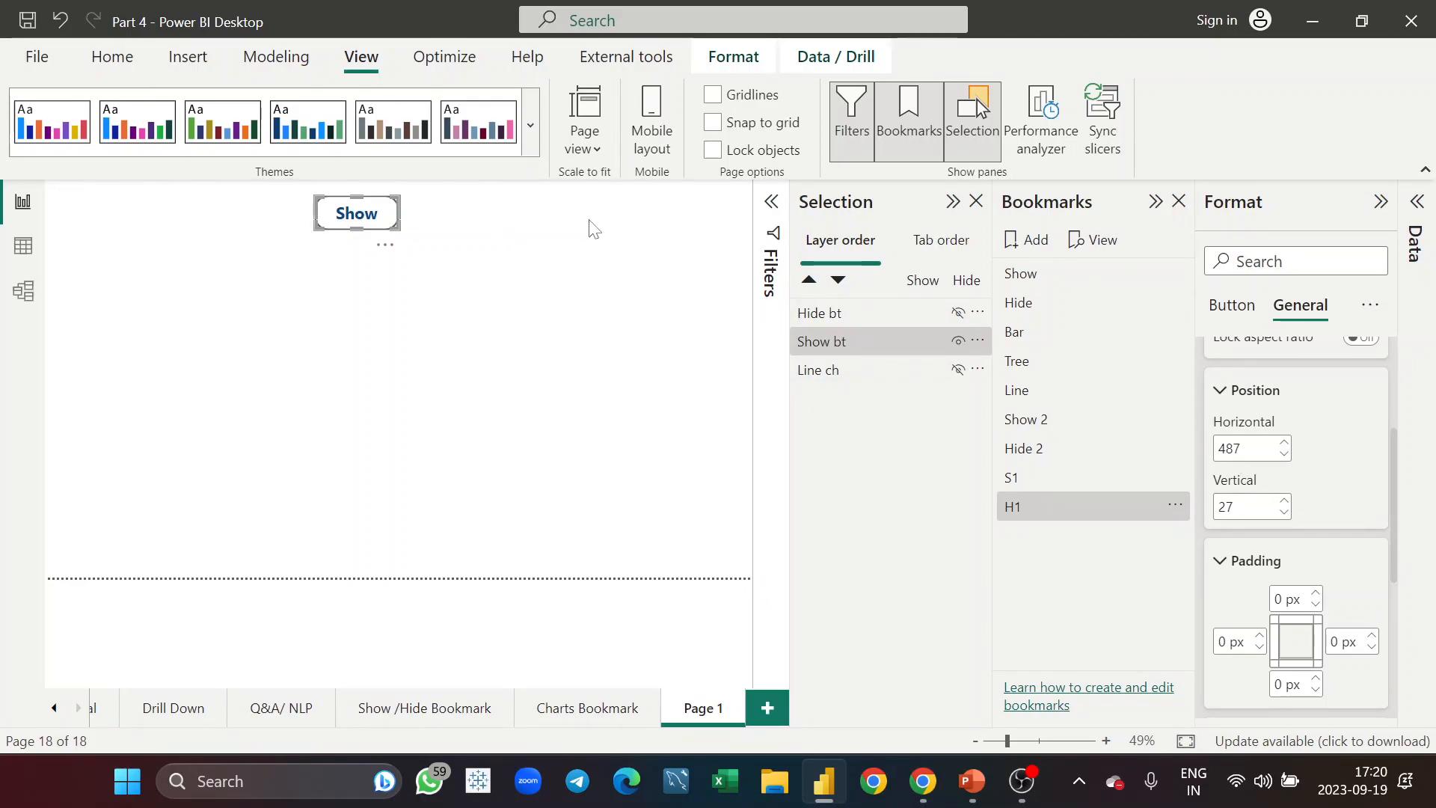
Step: Apply bookmark S1, then follow the Hide and Show buttons once each to compare where they sit on the page
left_click(1057, 480)
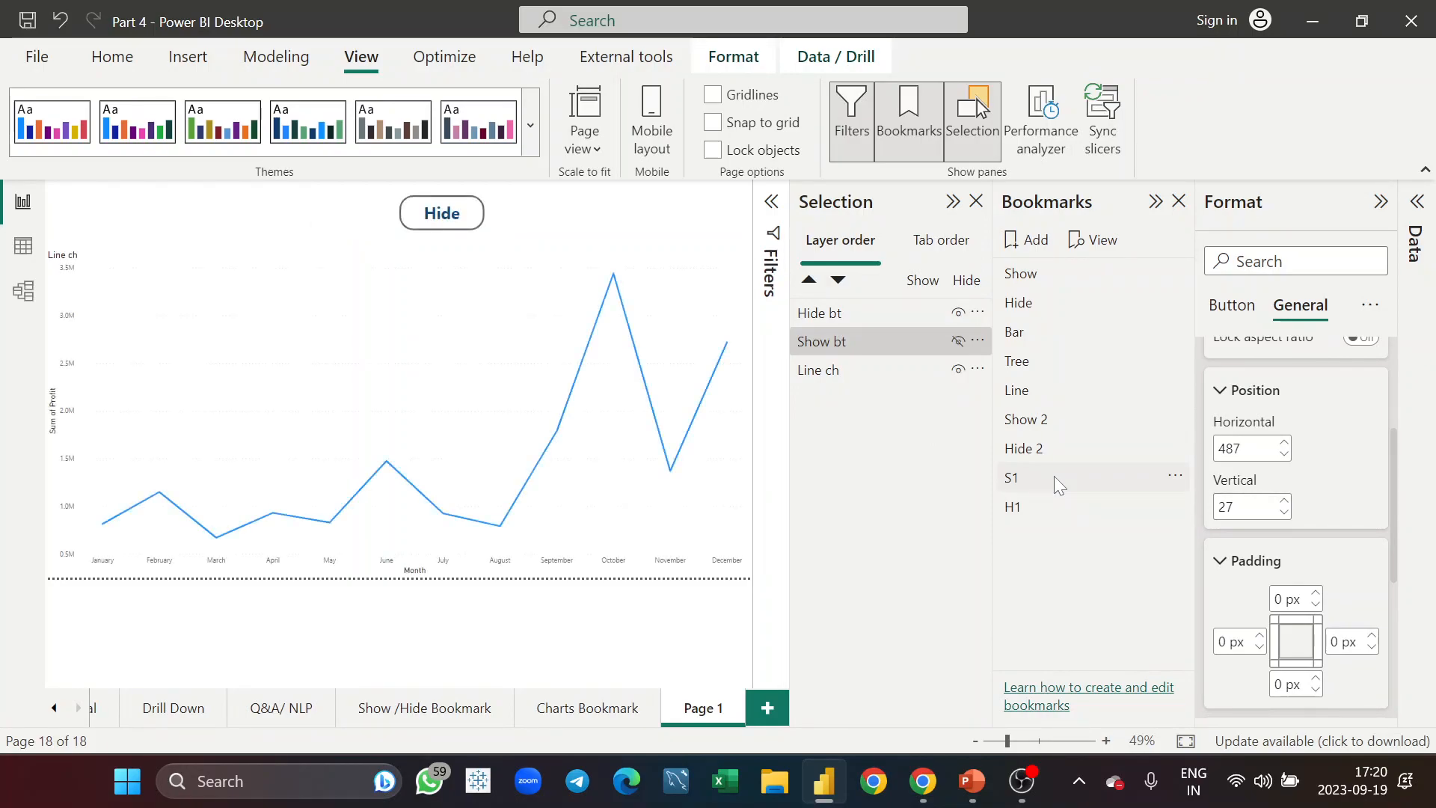
left_click(442, 213)
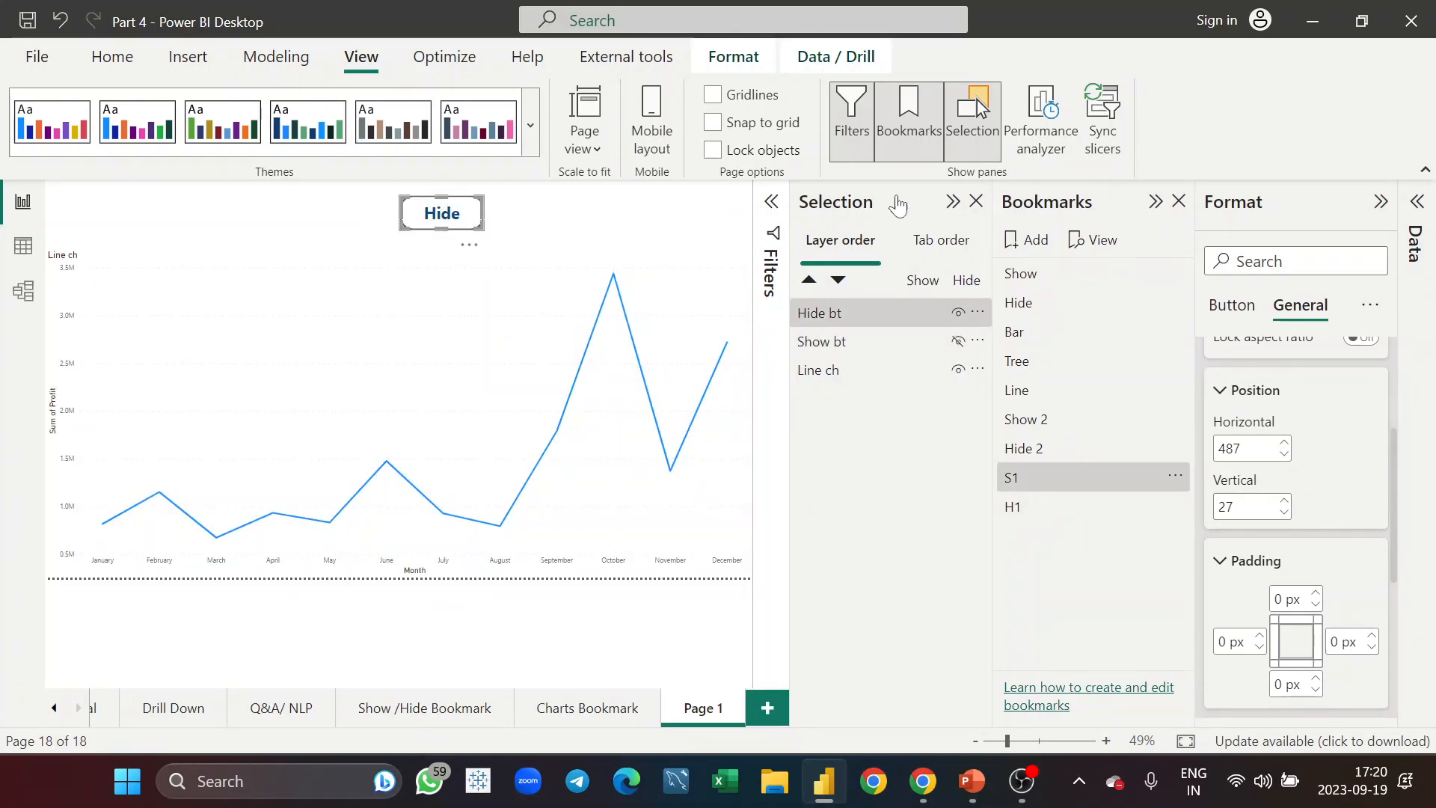
left_click(1155, 201)
left_click(695, 238)
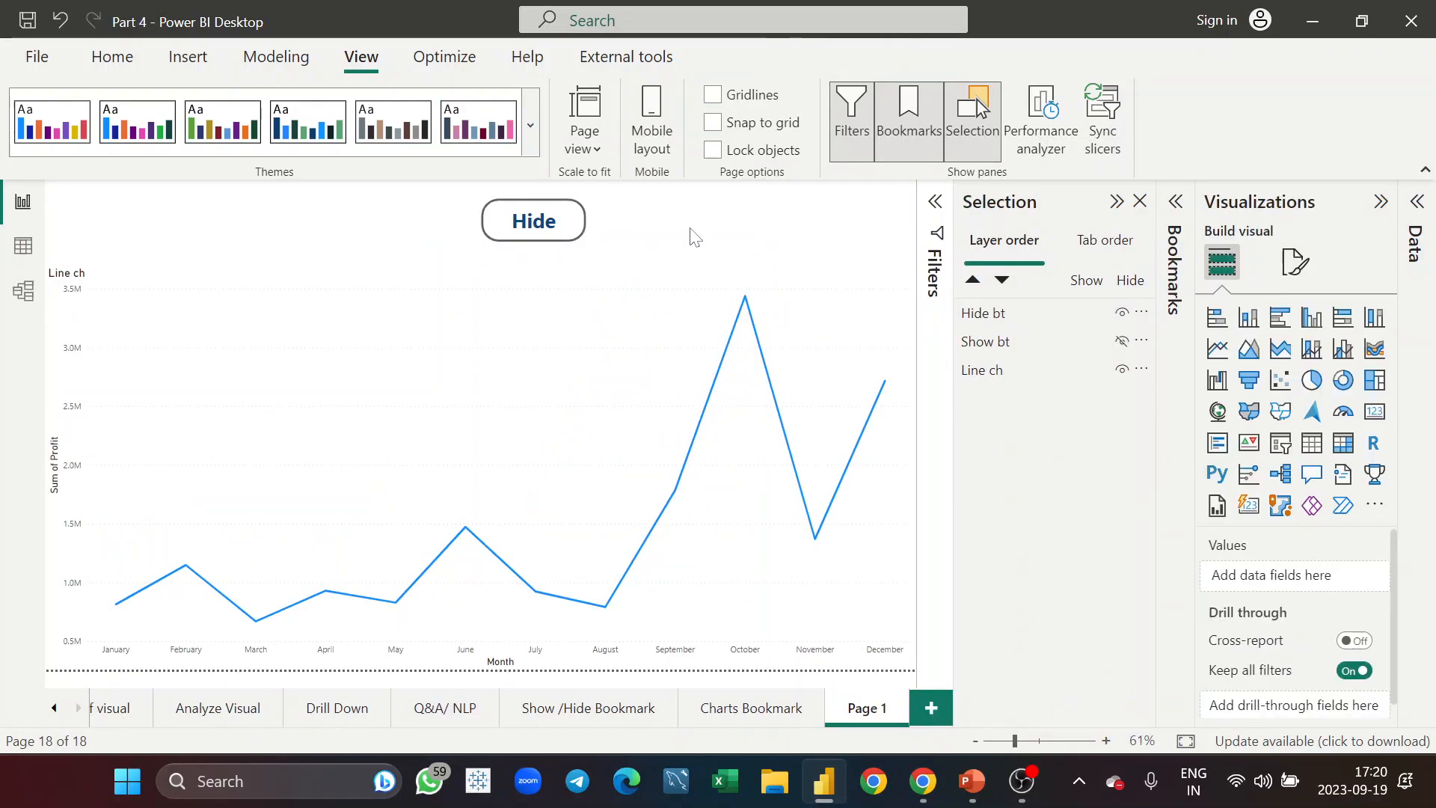
left_click(555, 228, "ctrl")
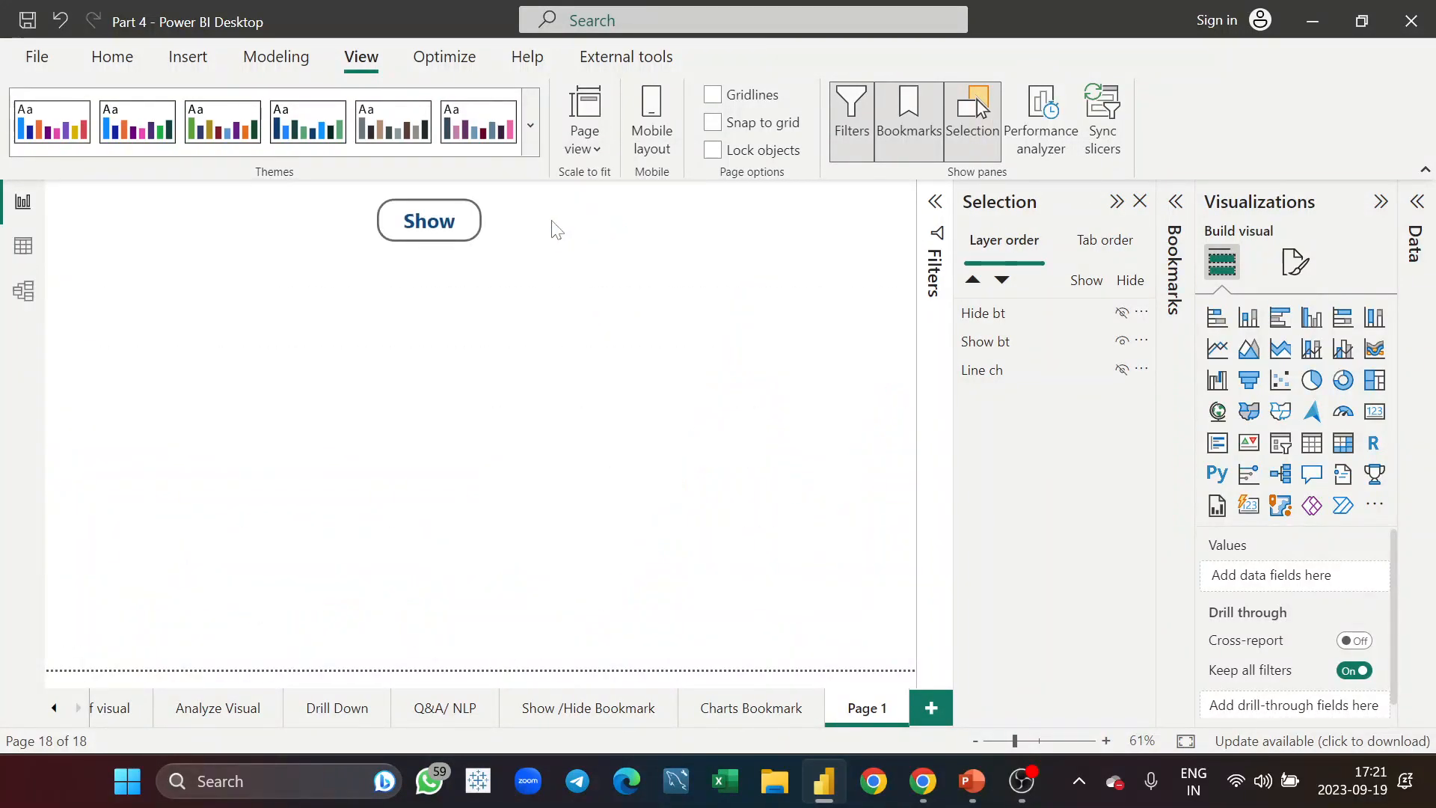
left_click(463, 230, "ctrl")
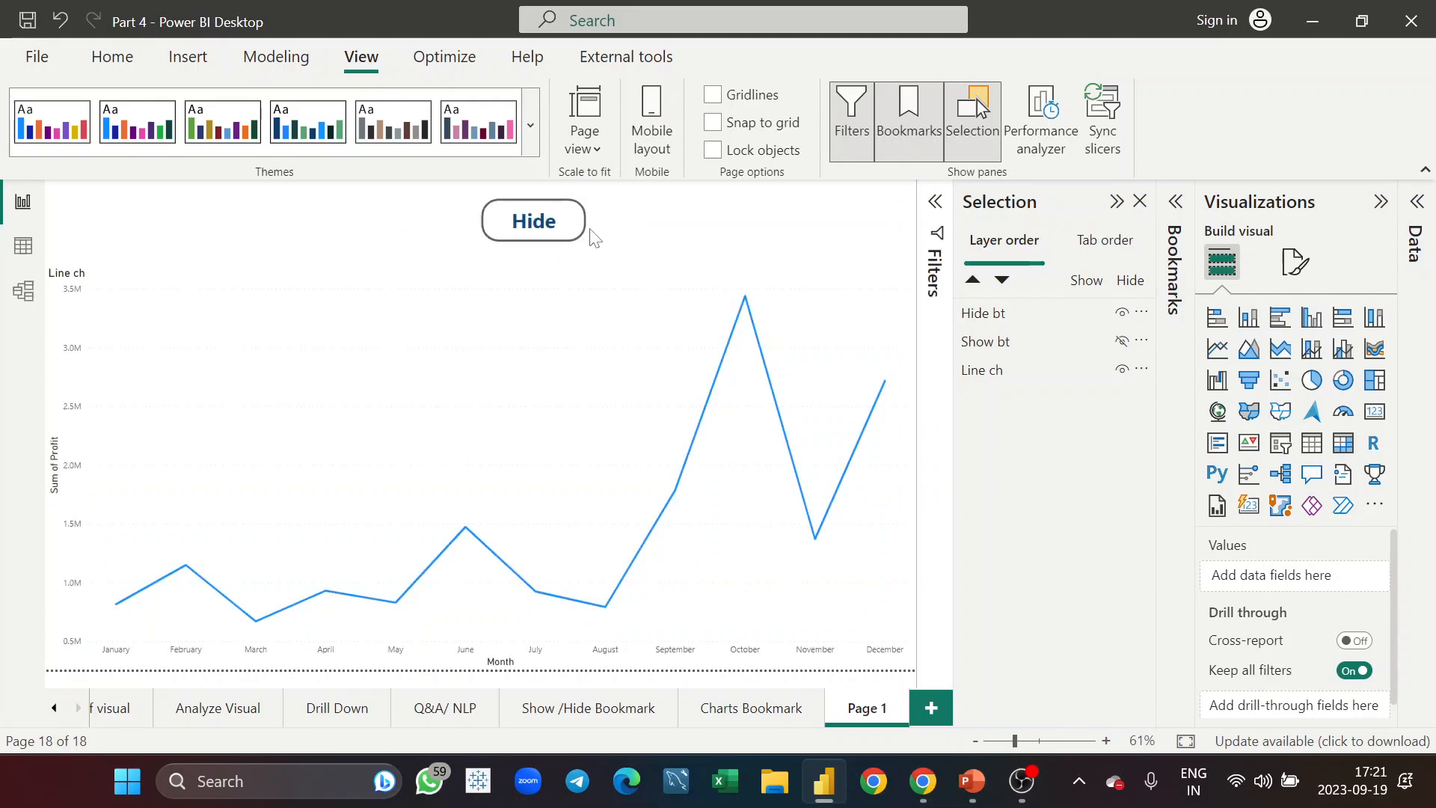
Step: Set the Hide button's horizontal position to 487 so it occupies the same spot as the Show button
left_click(566, 238)
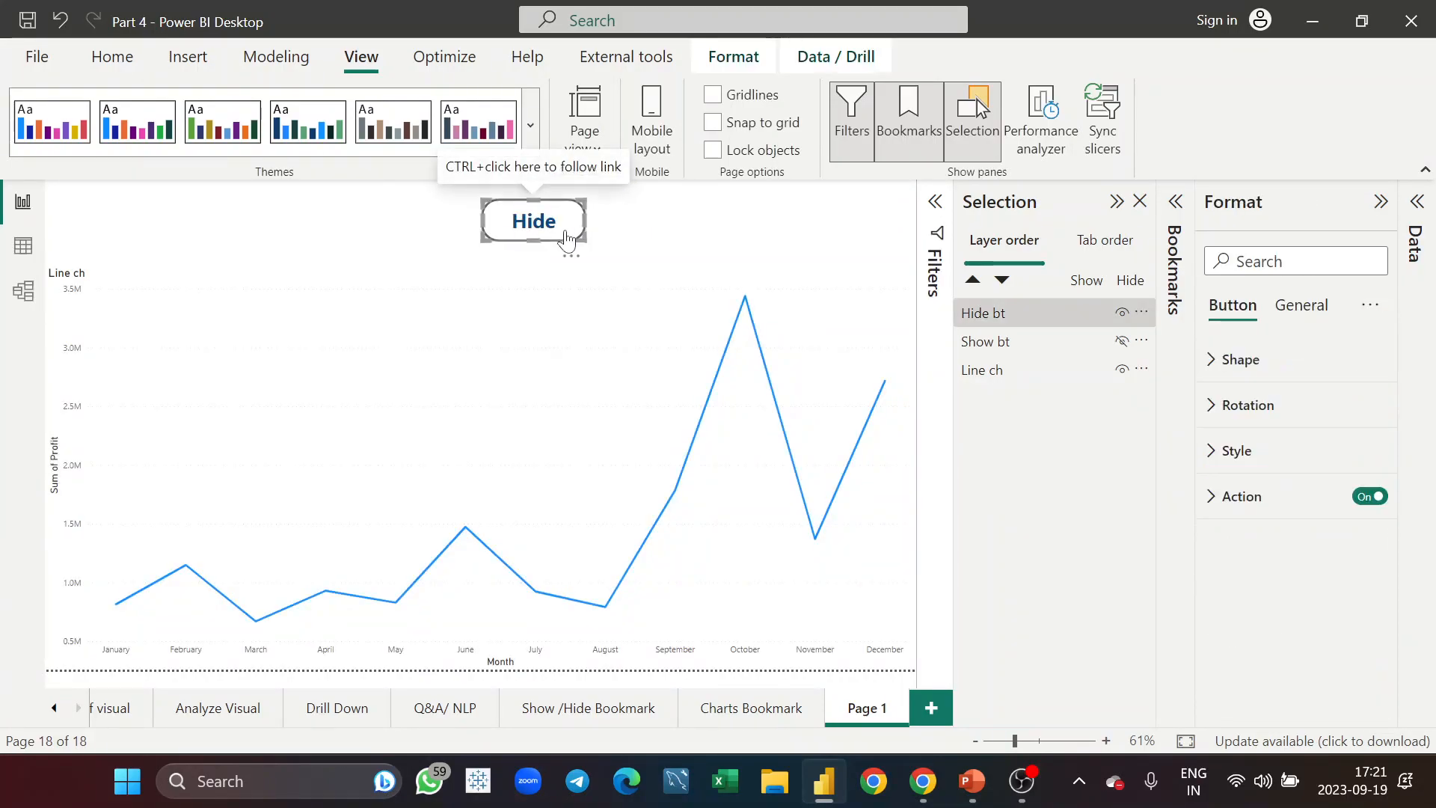
left_click(1318, 312)
left_click(1302, 359)
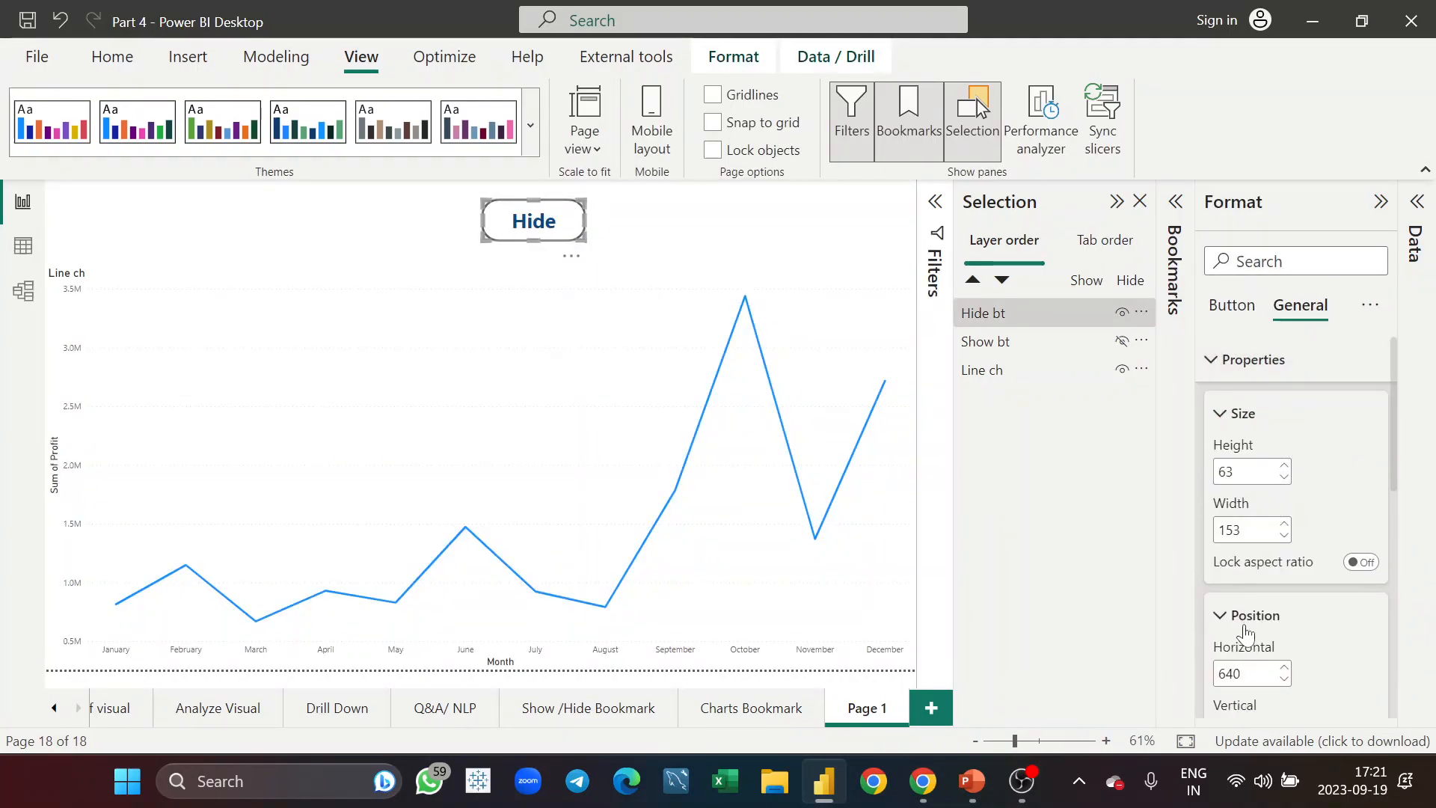
scroll(1245, 634, "down", 2)
double_click(1231, 526)
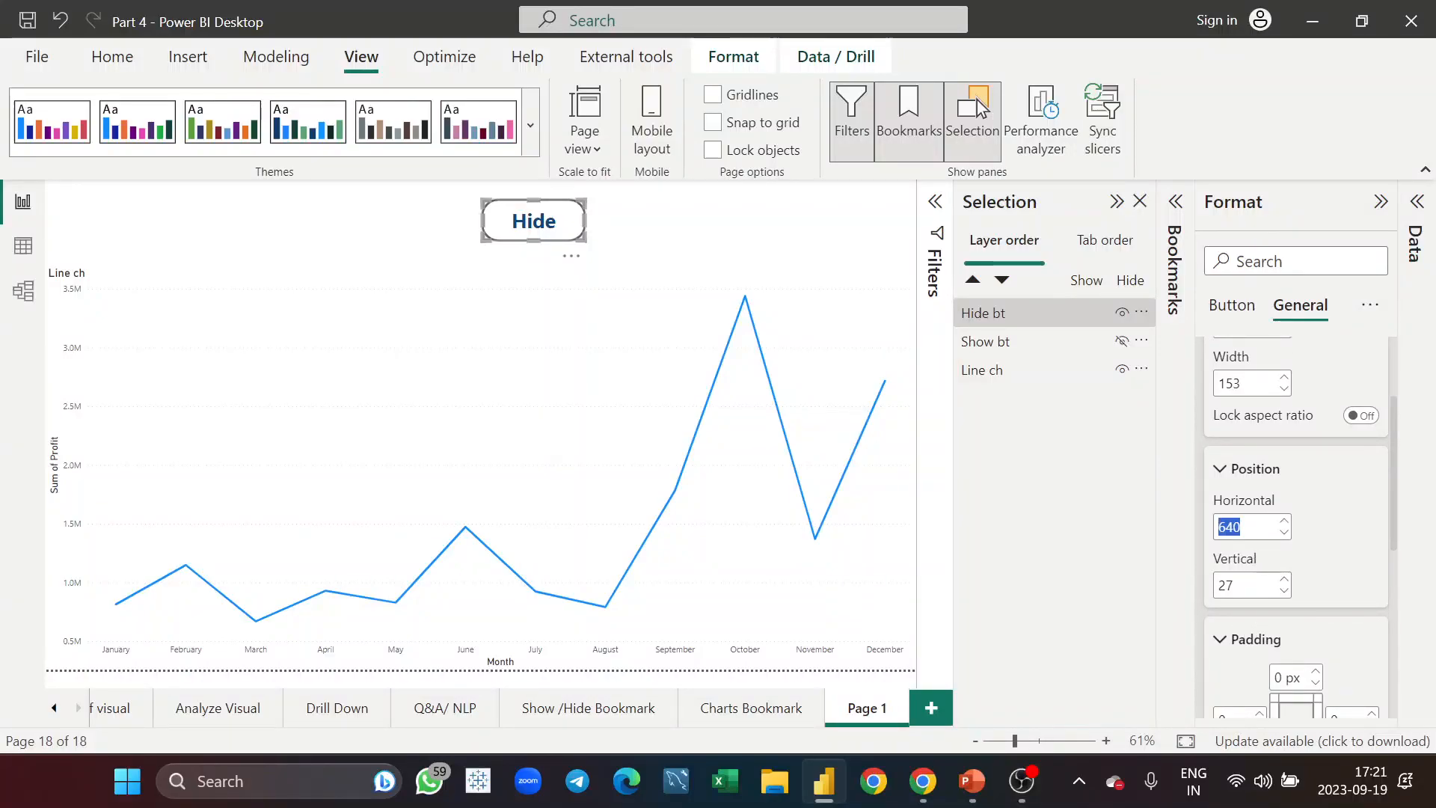
type("487")
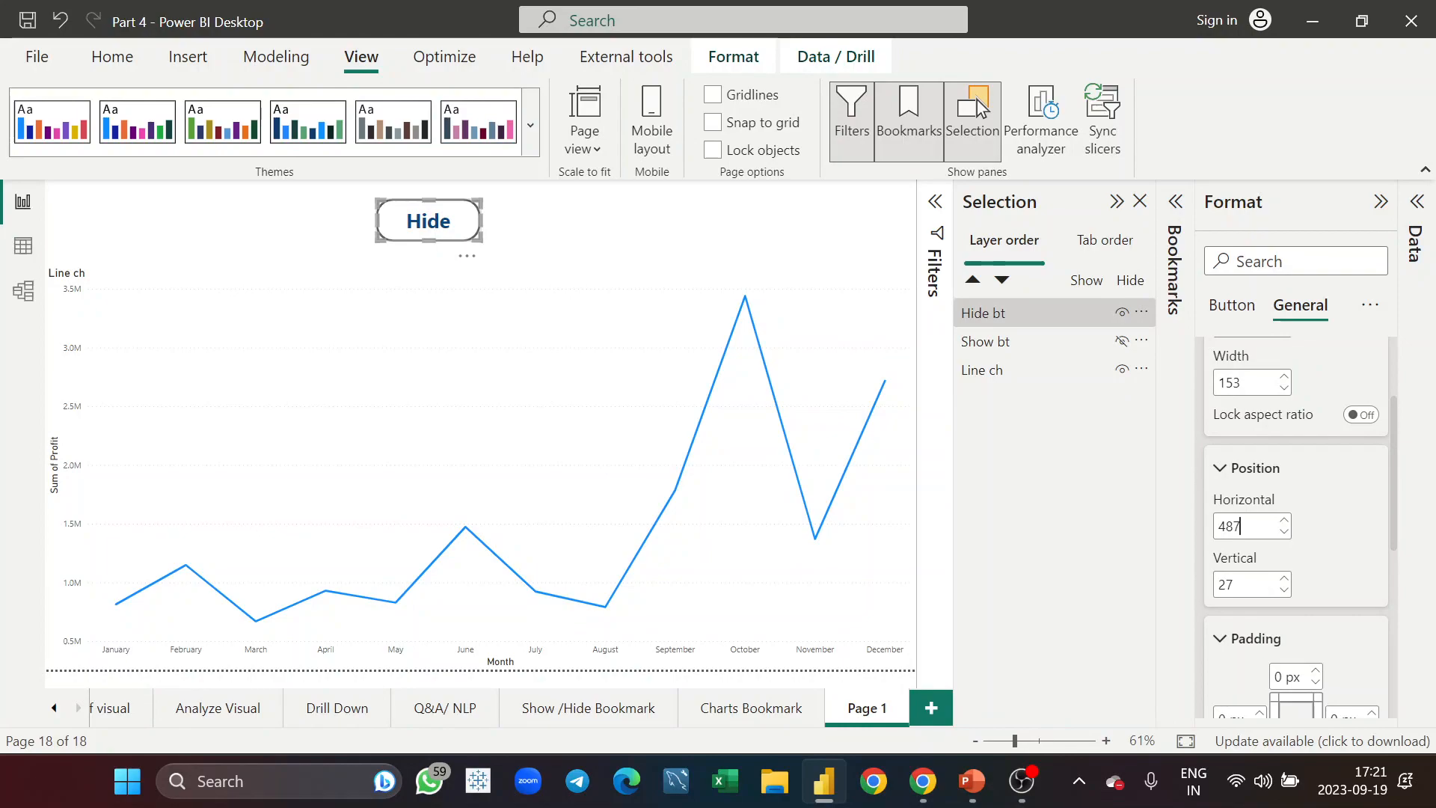
Step: Test the overlapping Show and Hide buttons by toggling the line chart repeatedly, ending with the chart displayed
left_click(1381, 201)
left_click(666, 224)
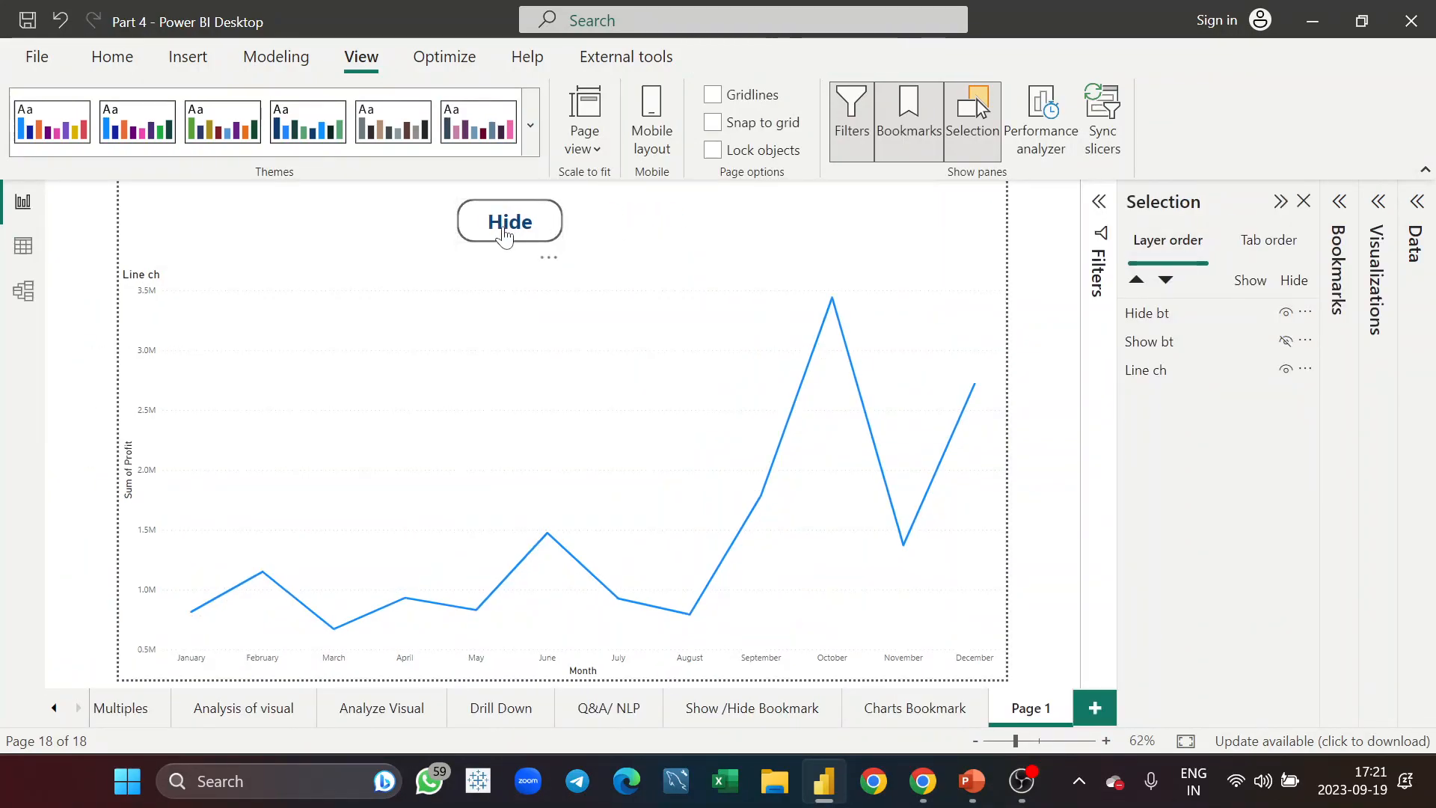
left_click(504, 237, "ctrl")
left_click(504, 238, "ctrl")
left_click(503, 238, "ctrl")
left_click(503, 238, "ctrl")
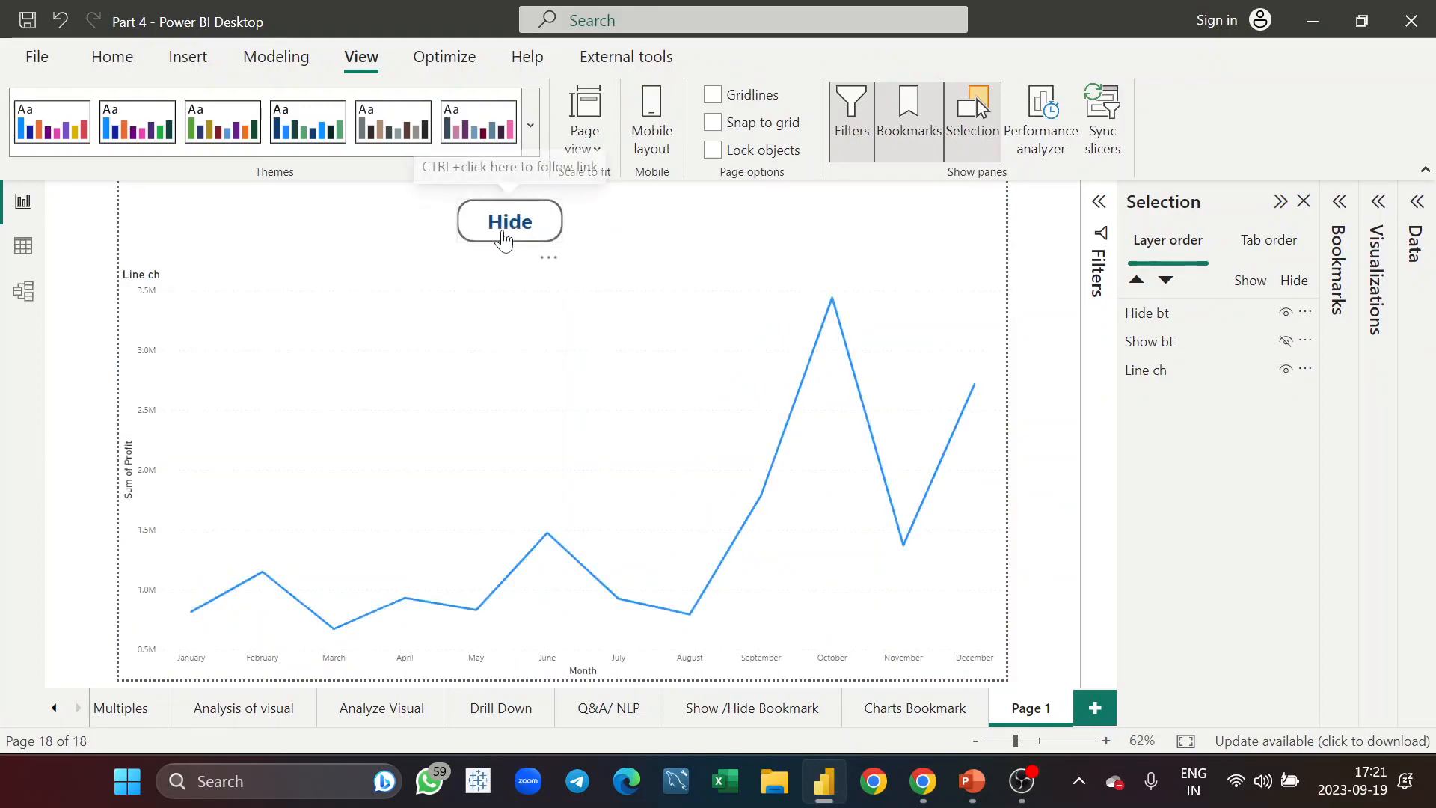
left_click(504, 238, "ctrl")
left_click(503, 237, "ctrl")
left_click(504, 238, "ctrl")
left_click(504, 238, "ctrl")
left_click(504, 237, "ctrl")
left_click(503, 238, "ctrl")
left_click(503, 238, "ctrl")
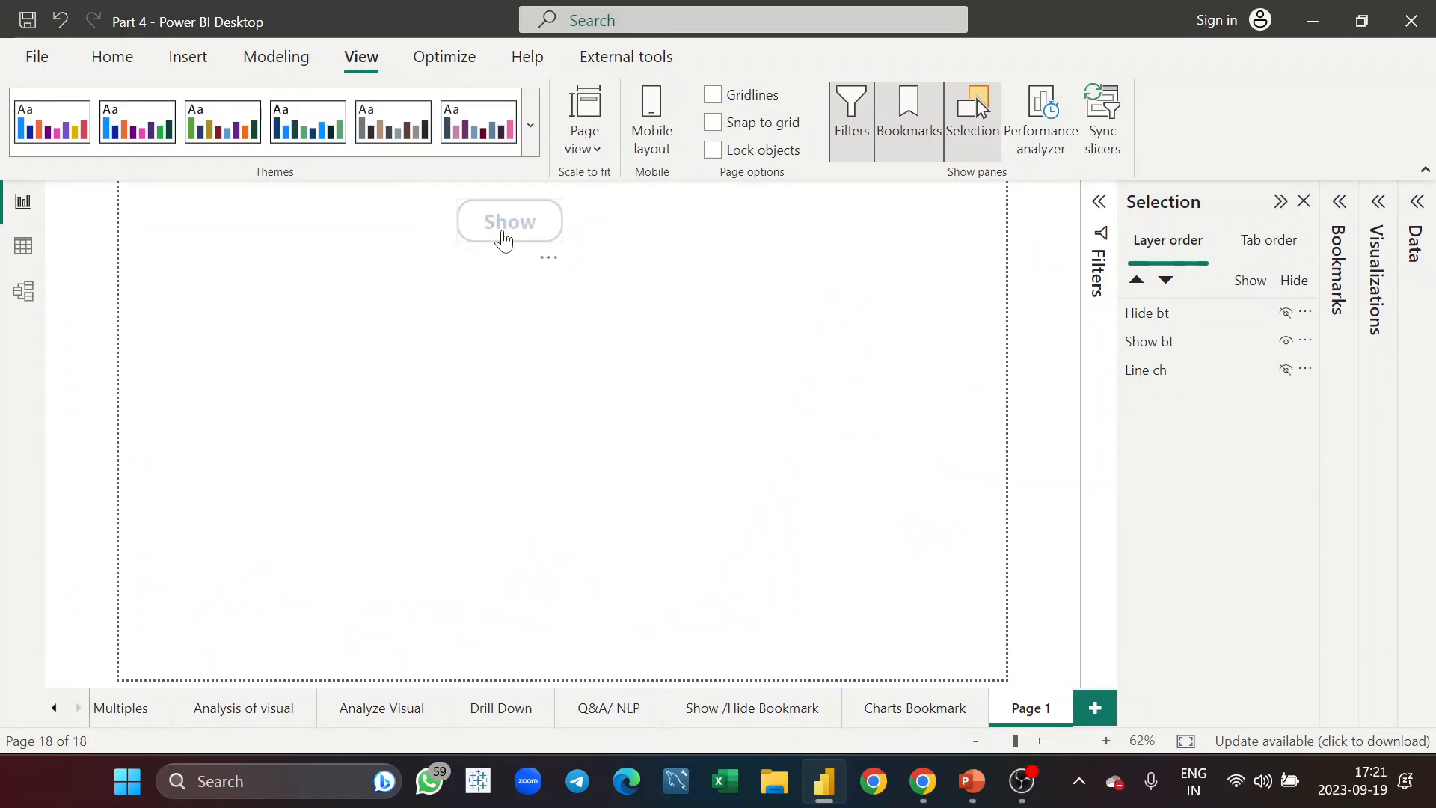
left_click(503, 238, "ctrl")
left_click(503, 238, "ctrl")
left_click(503, 238, "ctrl")
left_click(503, 238, "ctrl")
left_click(503, 237, "ctrl")
left_click(503, 237, "ctrl")
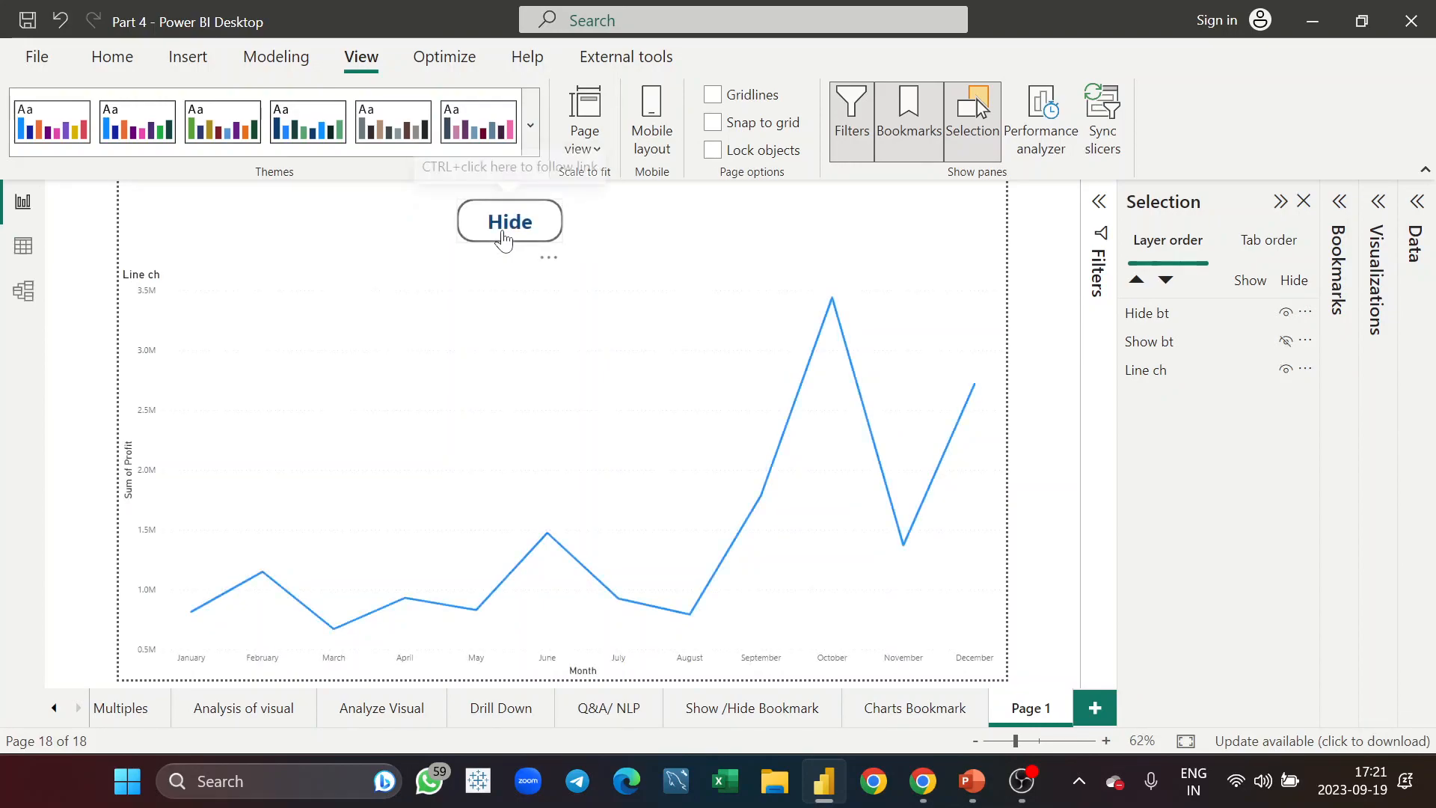
left_click(503, 238, "ctrl")
left_click(503, 237, "ctrl")
left_click(504, 238, "ctrl")
left_click(504, 238, "ctrl")
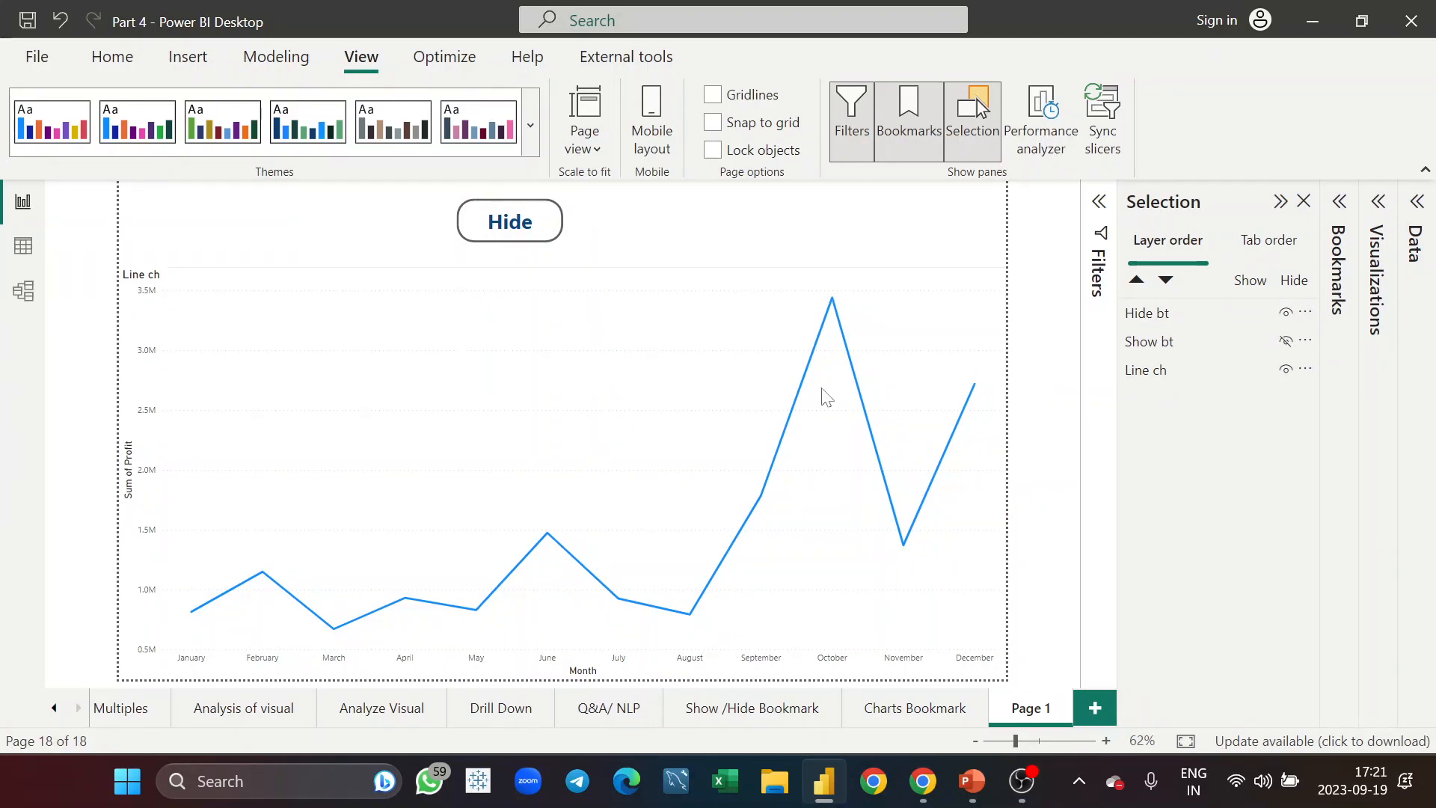
Step: Rename the report page Page 1 as BookMark
double_click(1041, 719)
type("bOO")
key("BackSpace")
type("ok Mar")
key("Return")
left_click(76, 710)
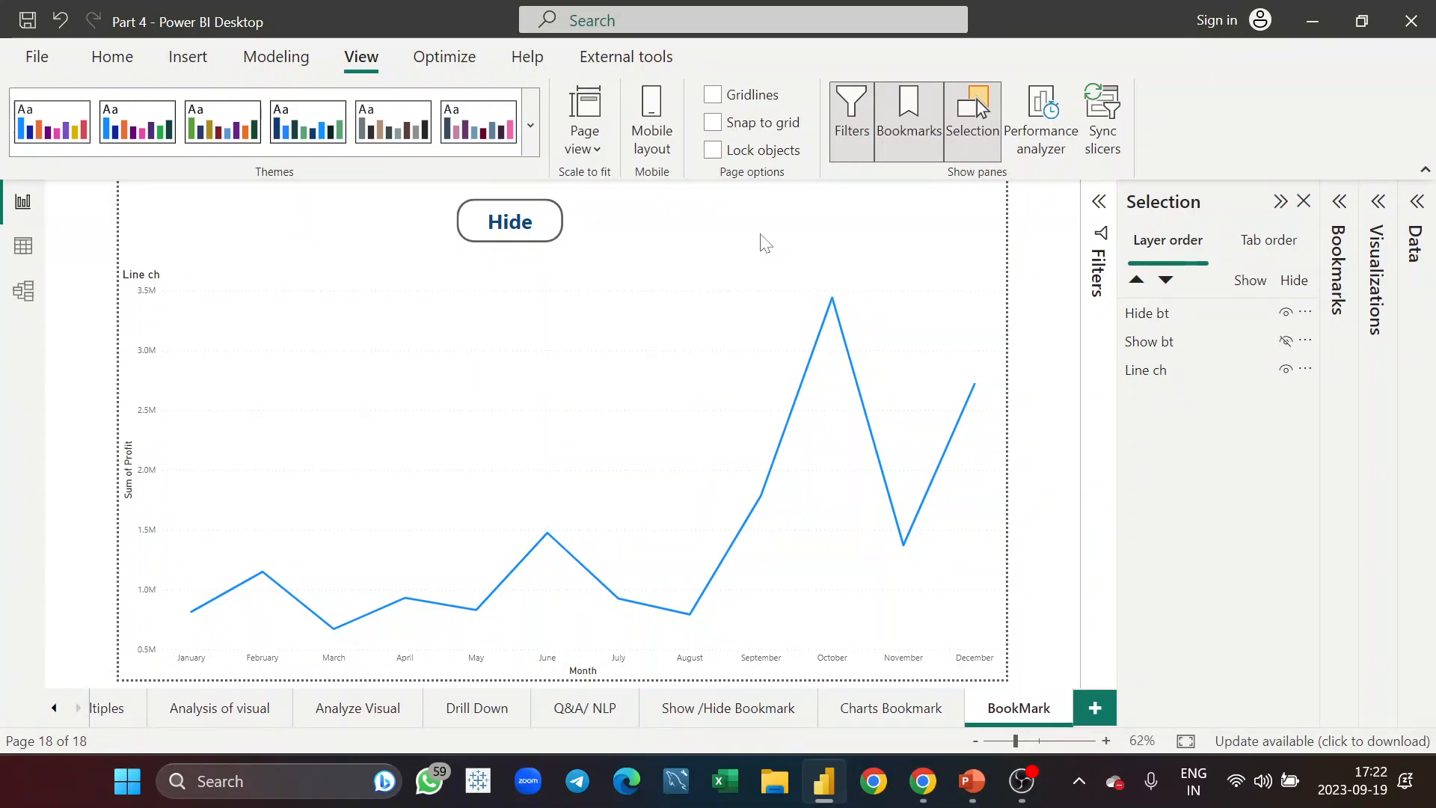
Step: Add a new blank report page with the Selection and Bookmarks panes closed and the Visualizations pane expanded
left_click(1093, 709)
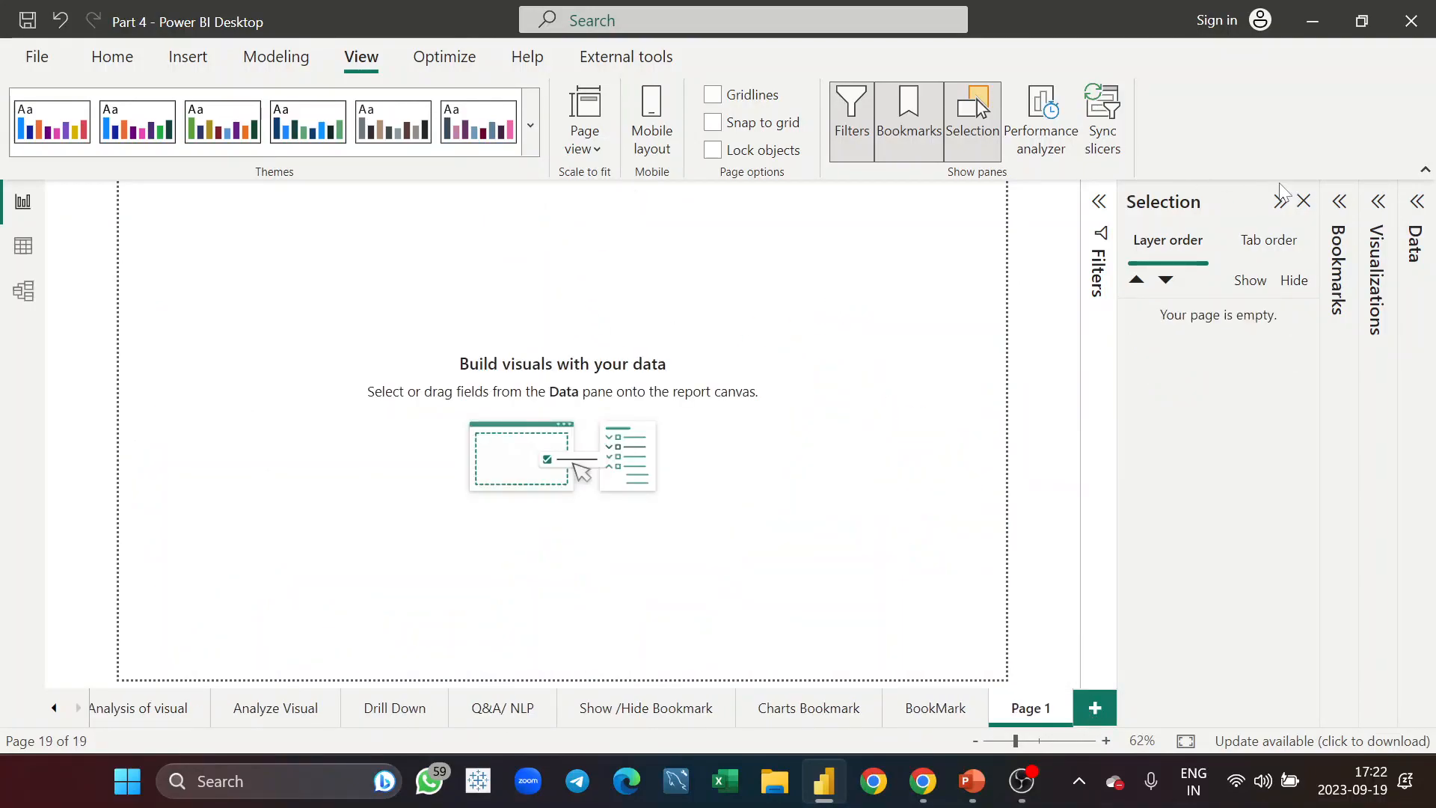
left_click(1304, 201)
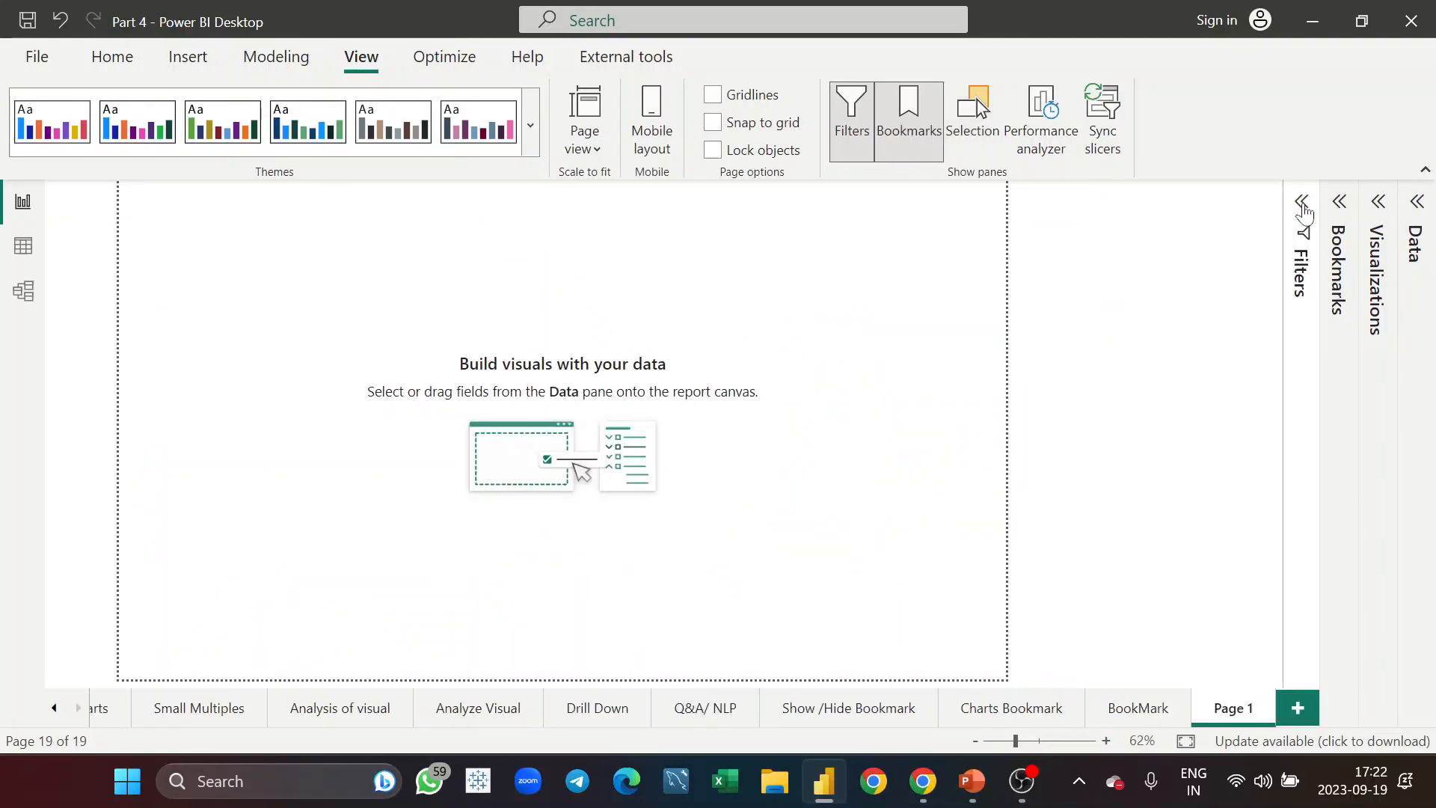
left_click(1343, 205)
left_click(1339, 202)
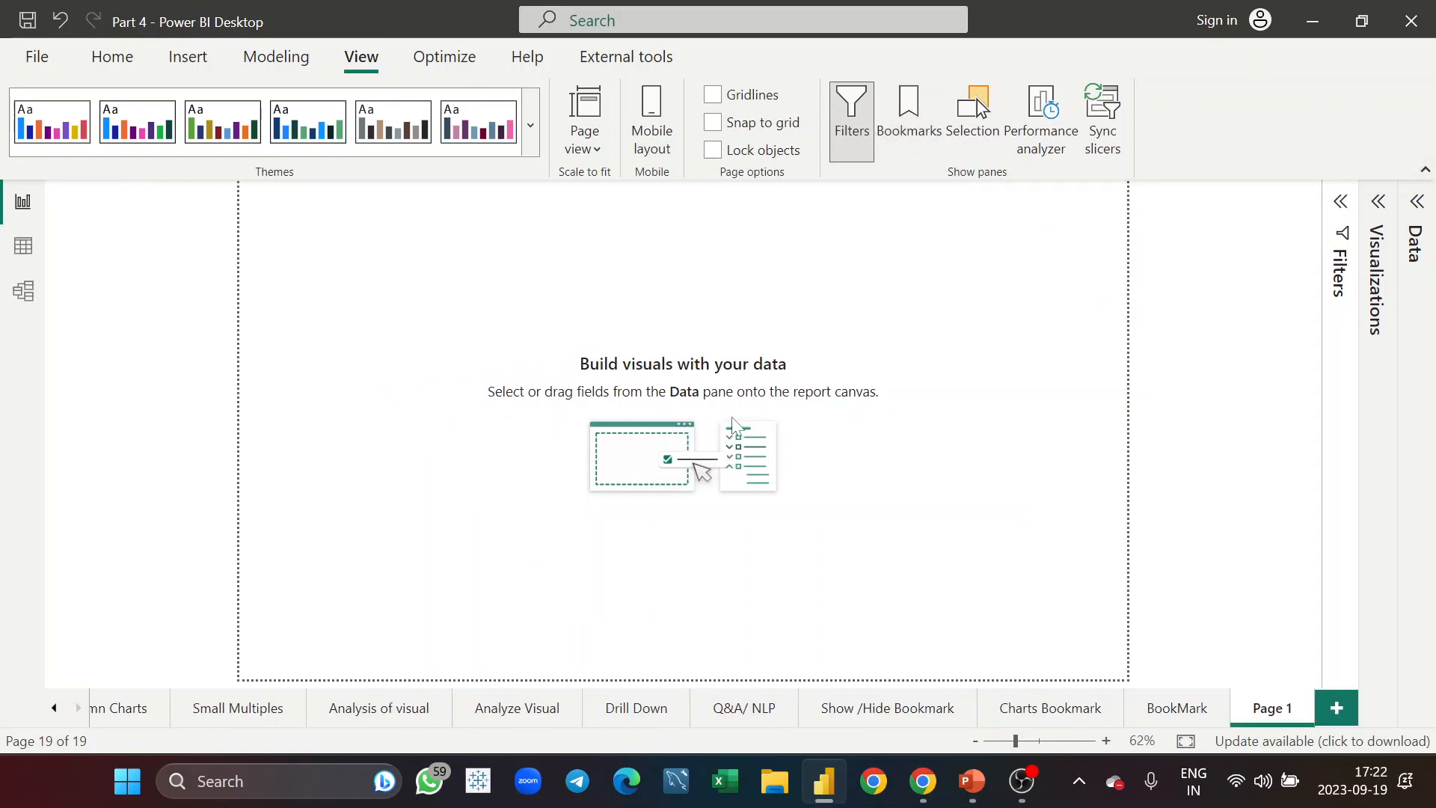
left_click(1379, 203)
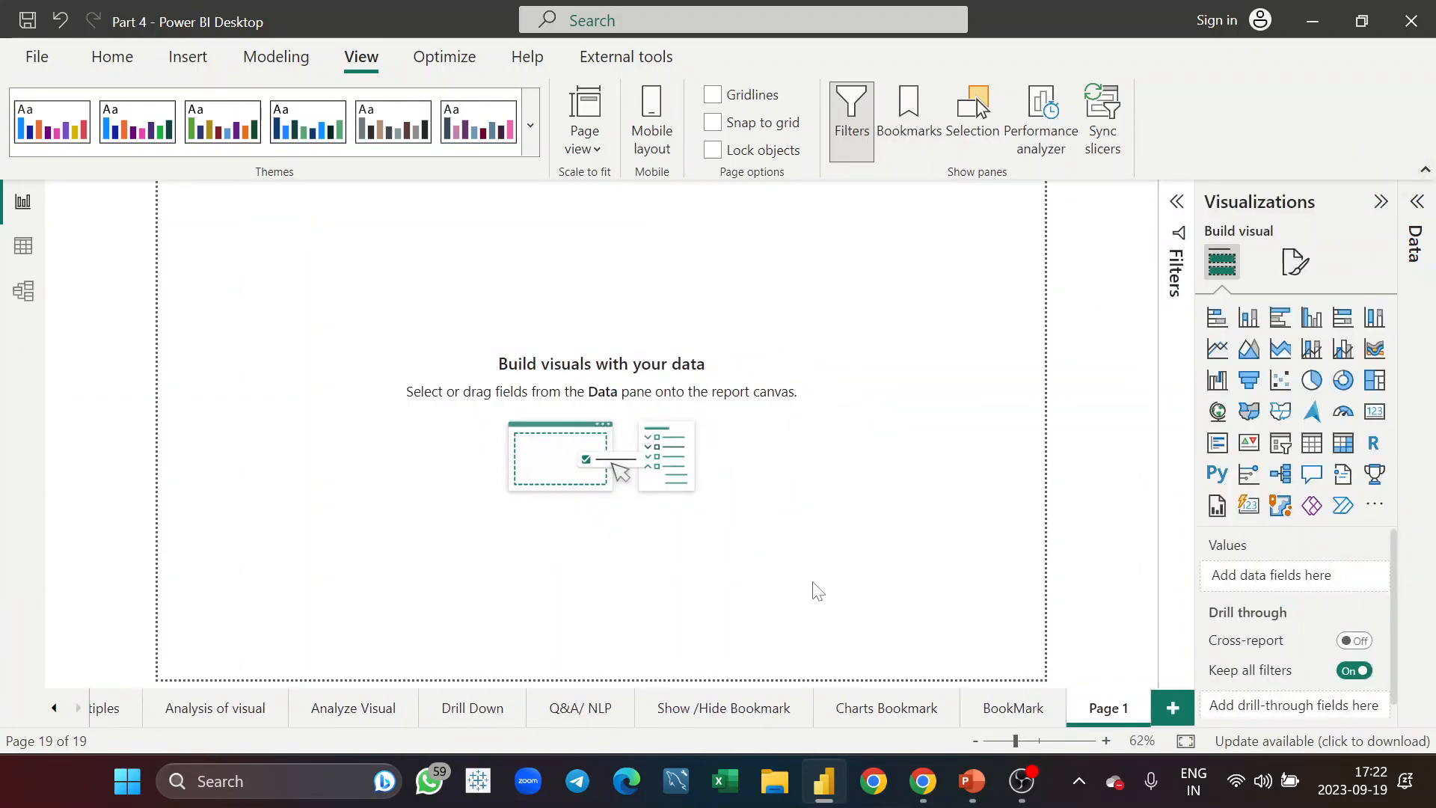
Step: Copy the line chart from the Charts Bookmark page onto the blank Page 1
left_click(112, 58)
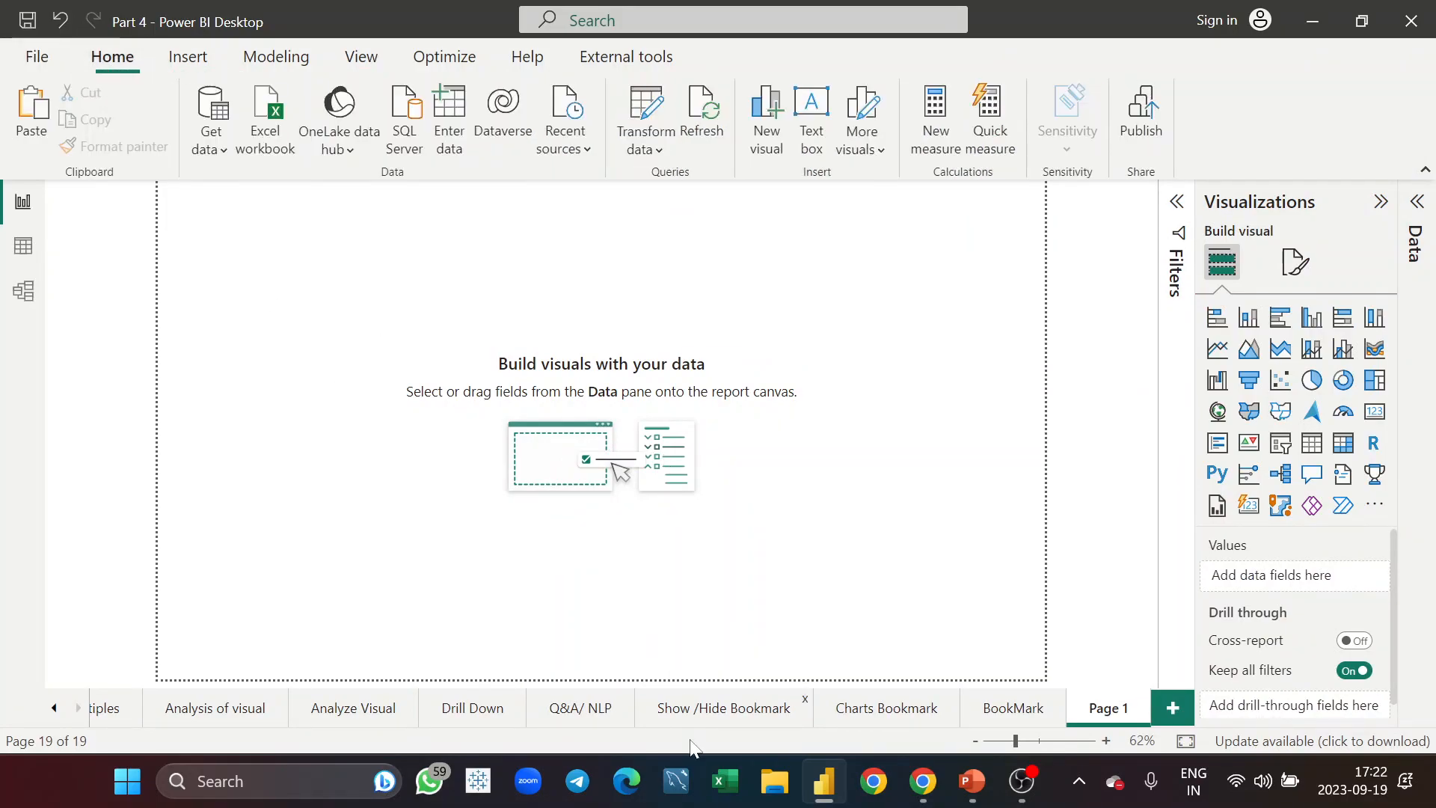
left_click(851, 718)
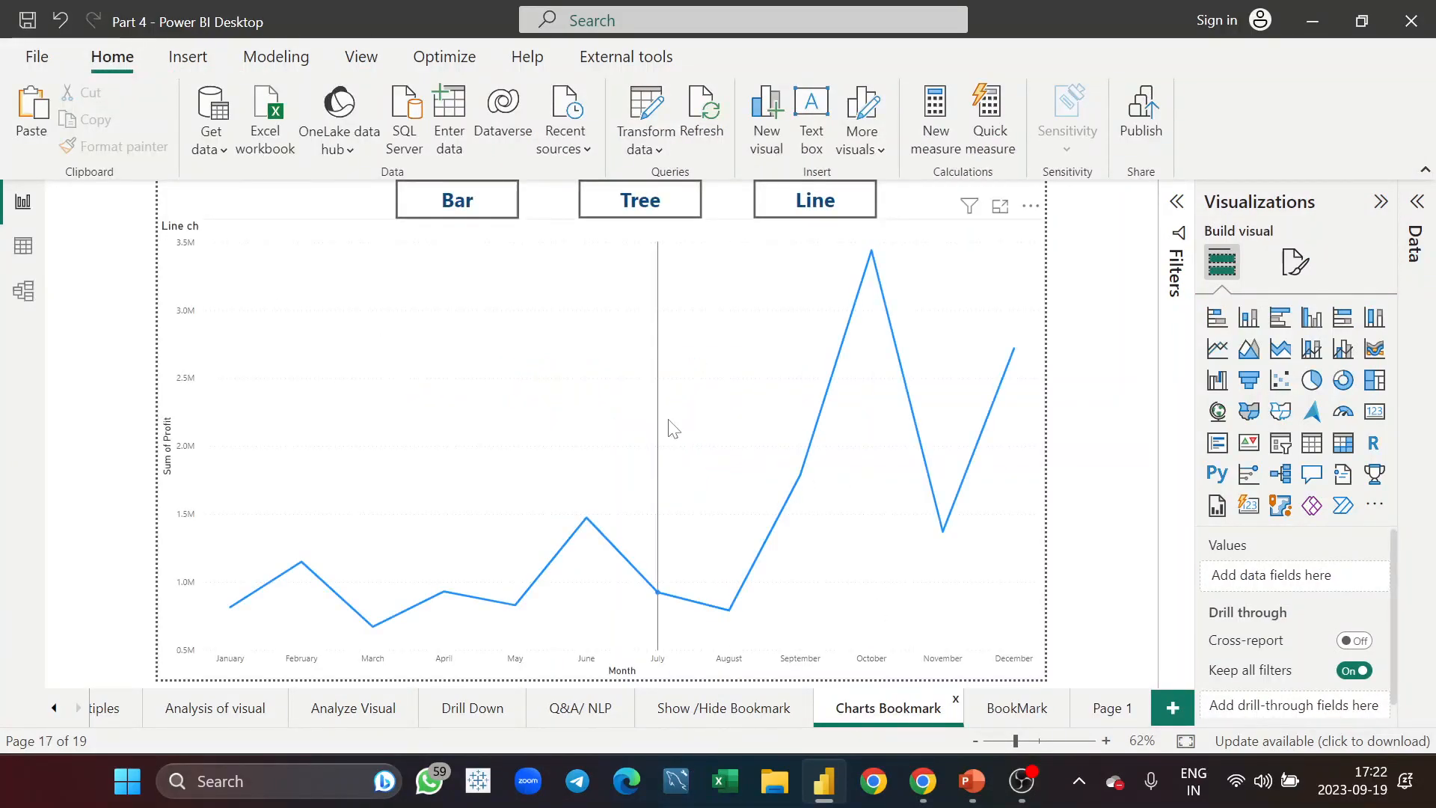
left_click(508, 293)
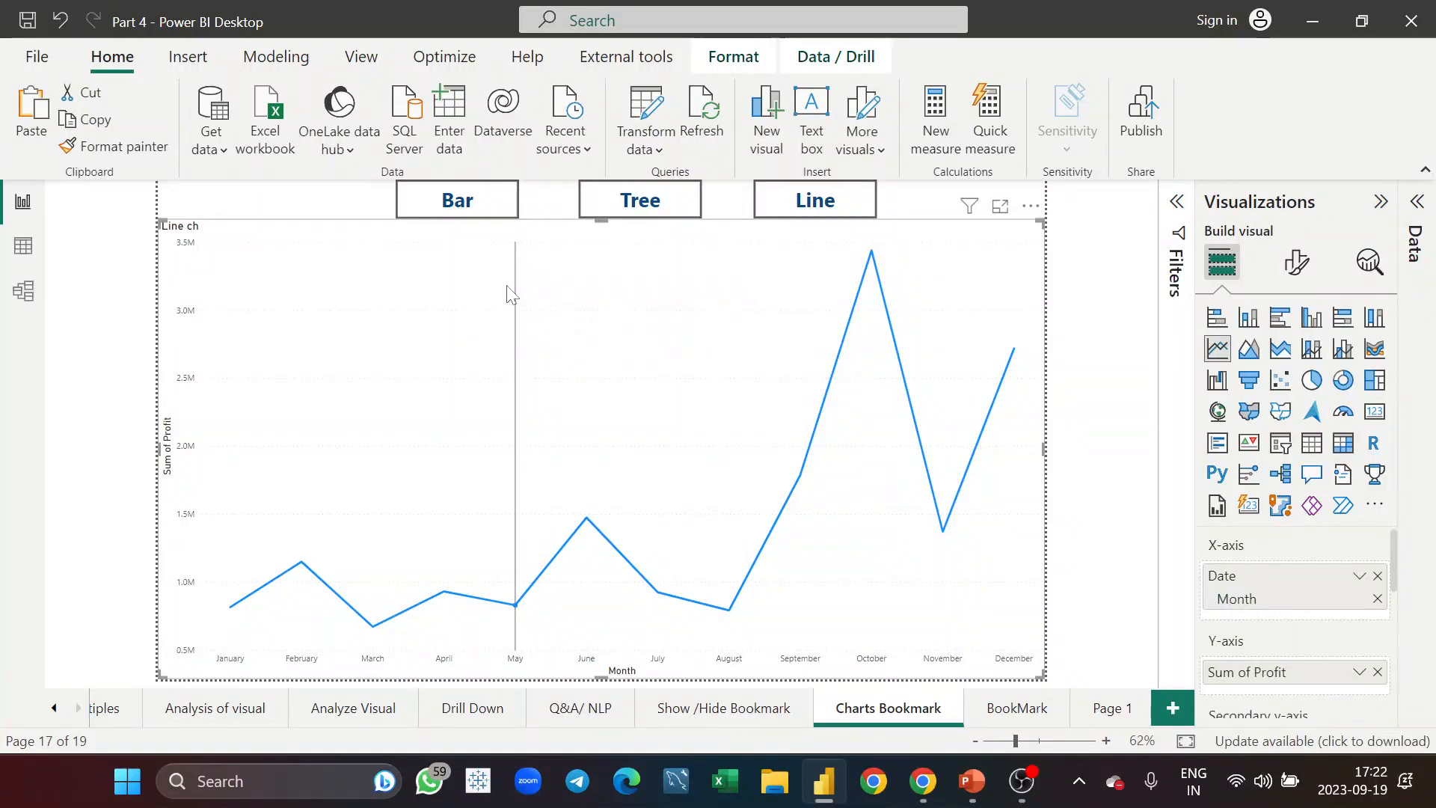
left_click(1108, 706)
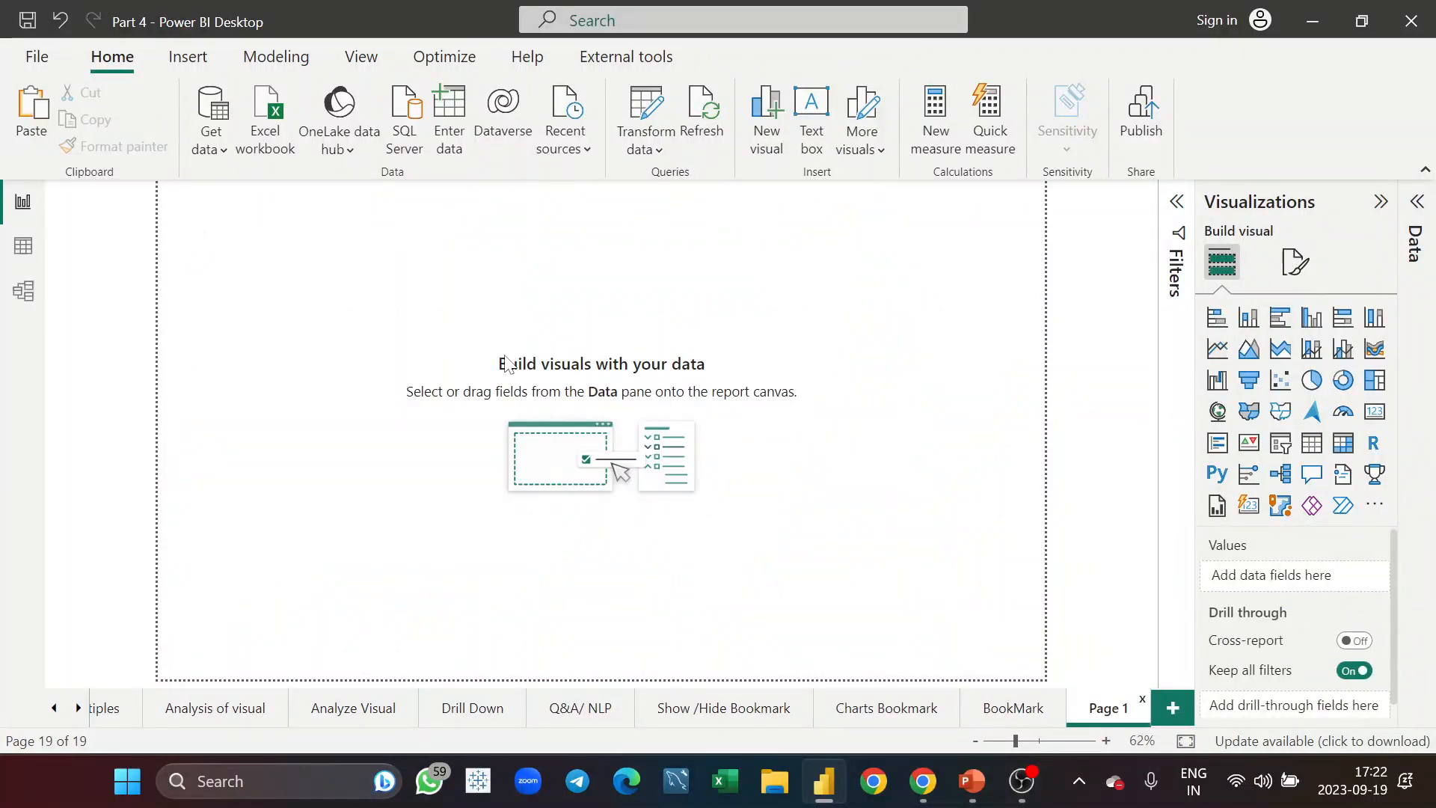
key("ctrl+v")
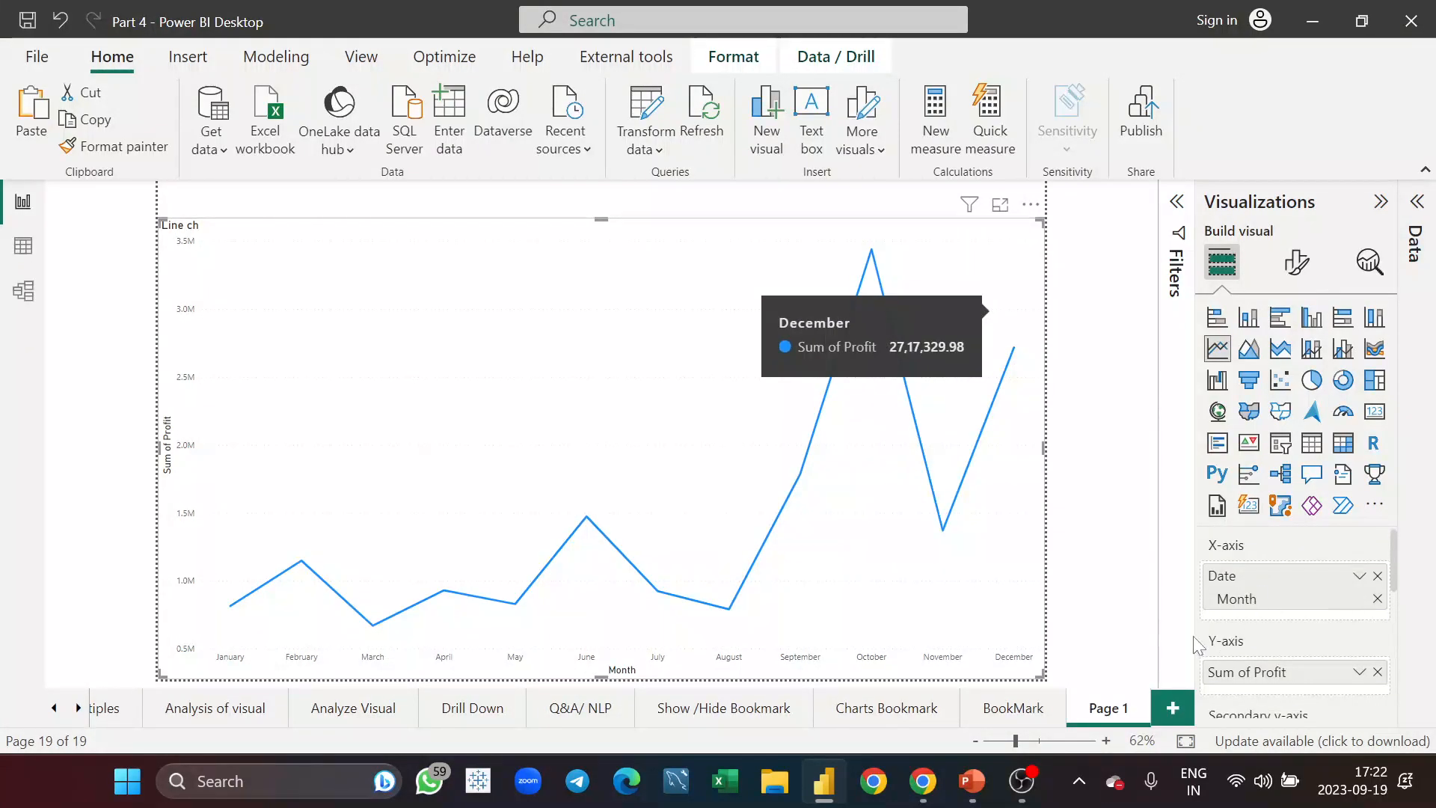
Step: Add the Discounts and Sale Price fields from Sample Data to the line chart's tooltips
scroll(1249, 606, "down", 3)
scroll(1249, 606, "down", 5)
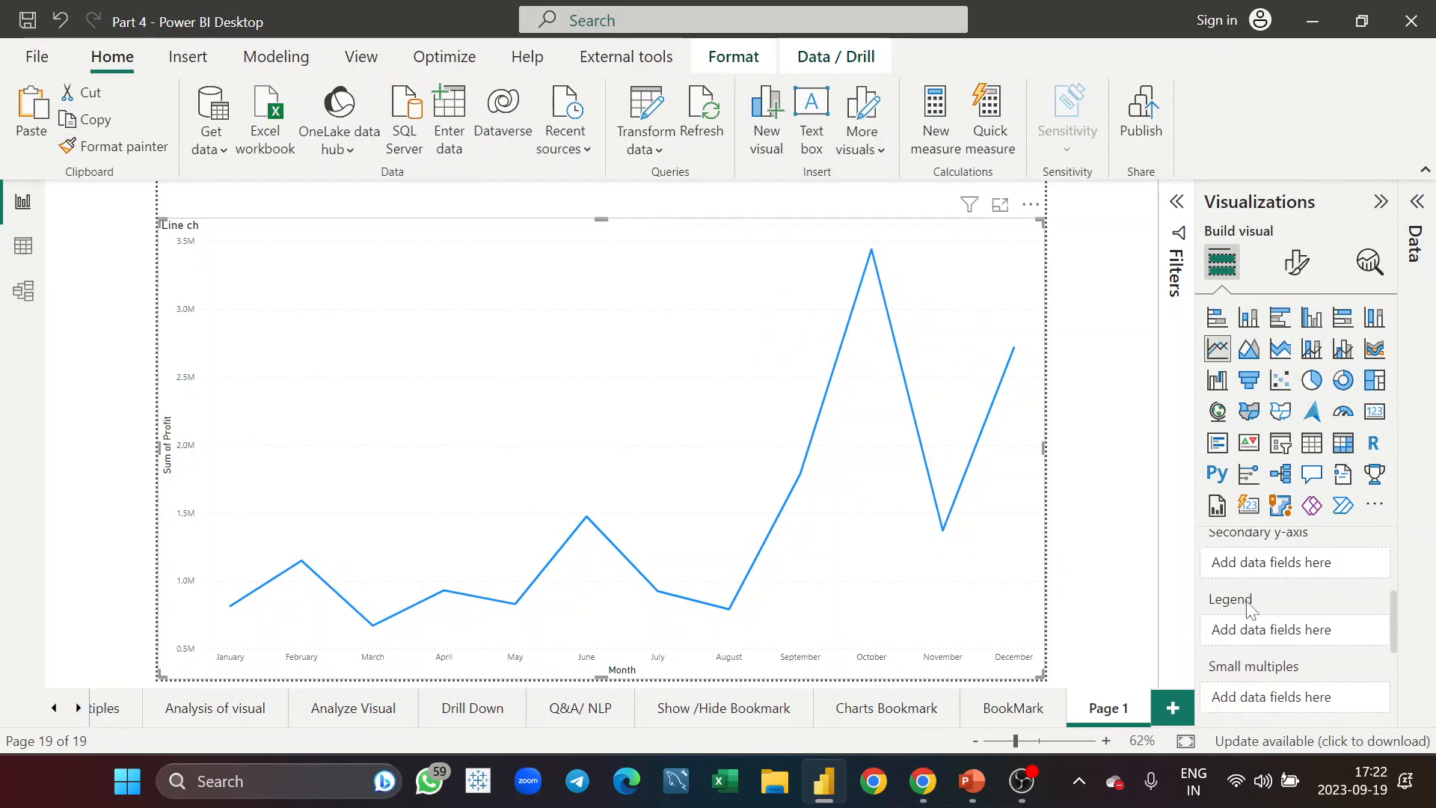
scroll(1249, 606, "down", 1)
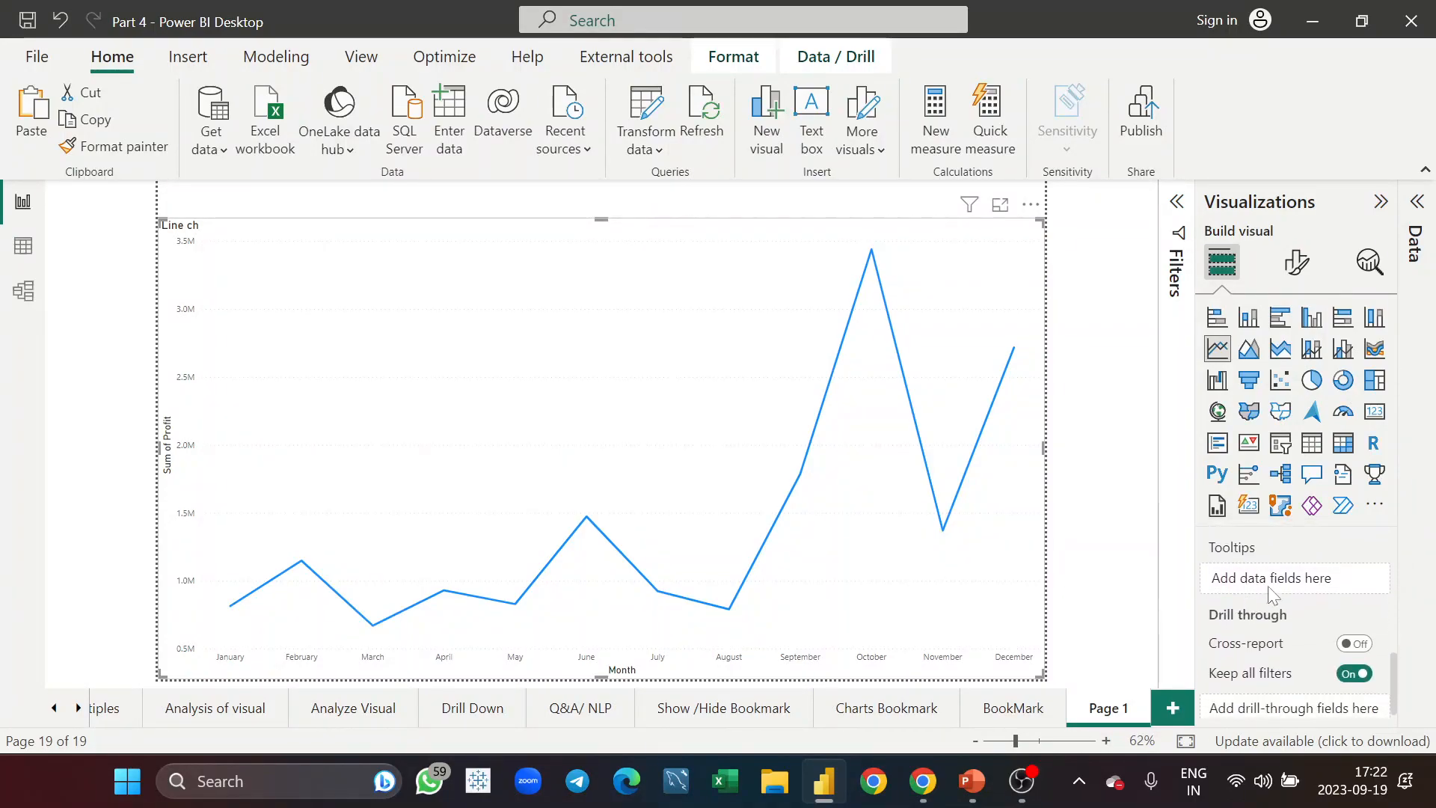
left_click(1417, 202)
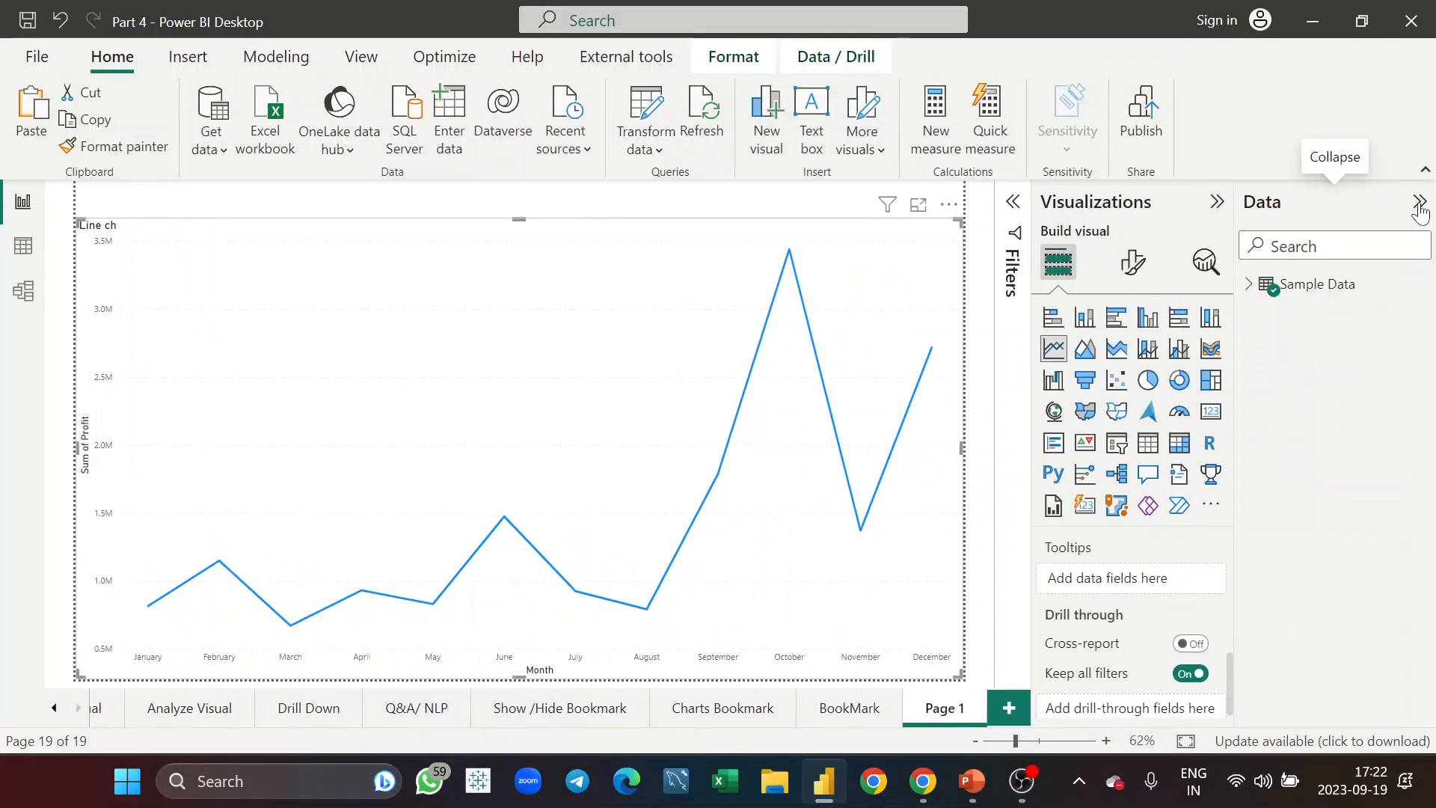
left_click(1257, 296)
left_click(1247, 285)
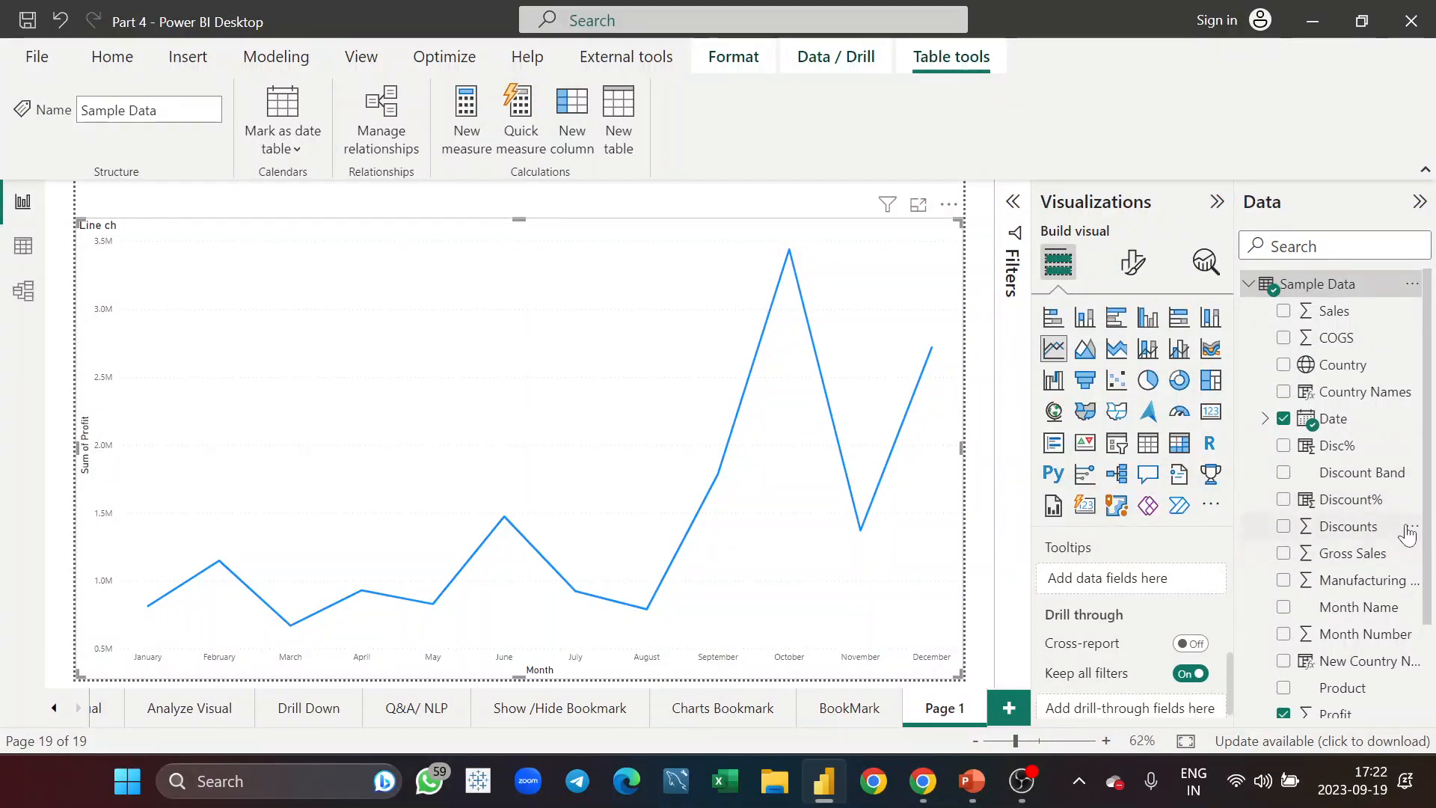
left_click_drag(1370, 528, 1182, 591)
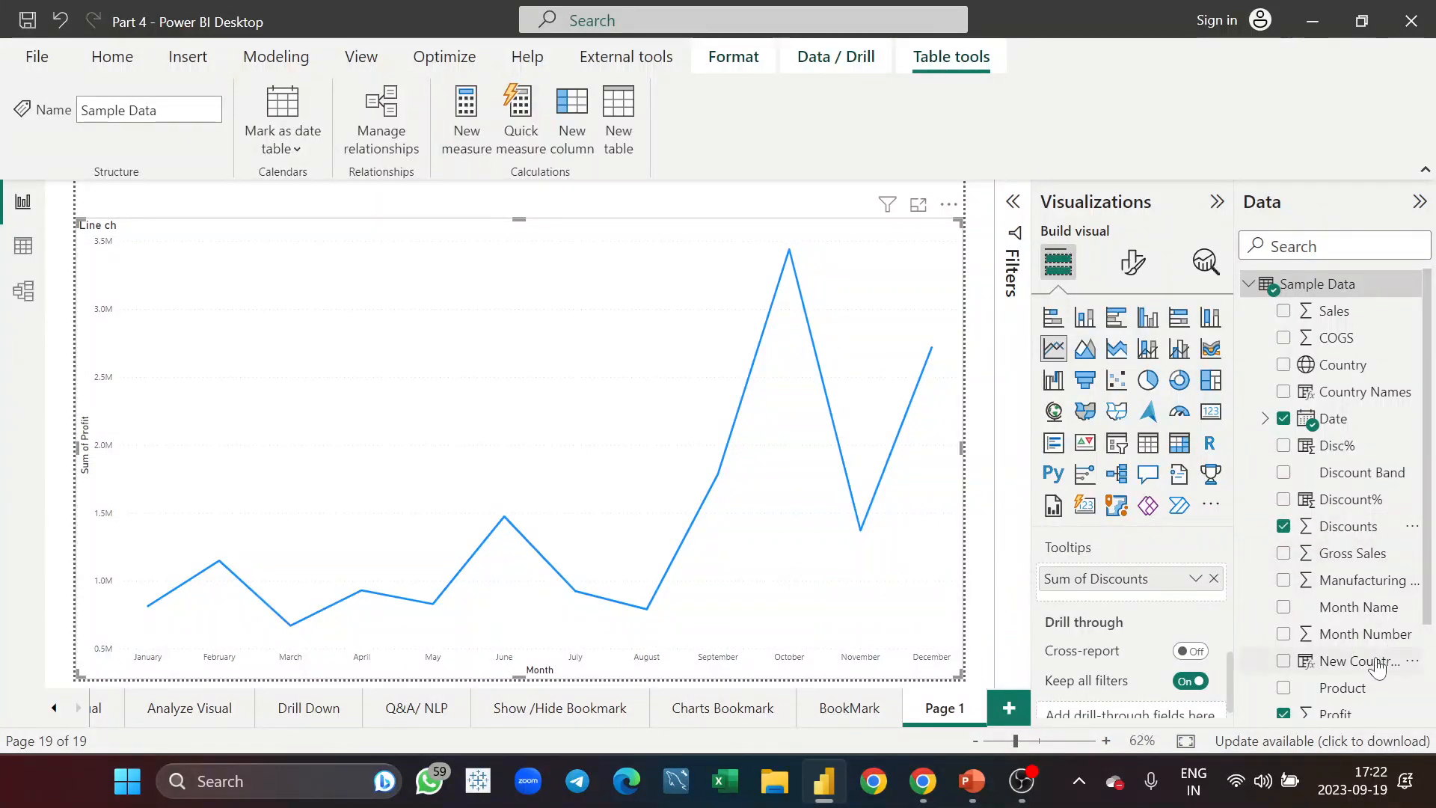
scroll(1378, 666, "down", 2)
left_click_drag(1369, 624, 1197, 604)
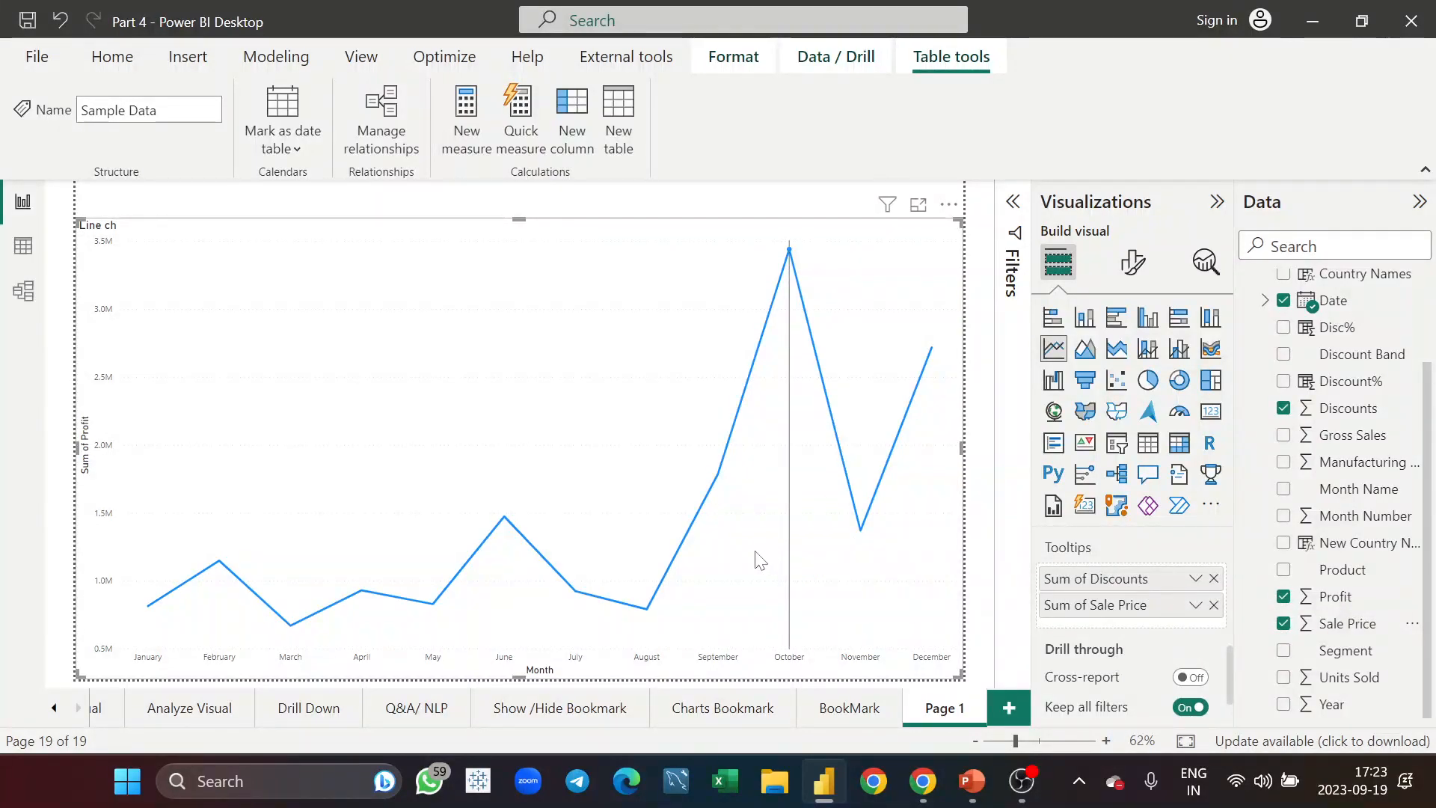
Step: Inspect the line chart's tooltip at several months, including October, to check the added fields
mouse_move(685, 550)
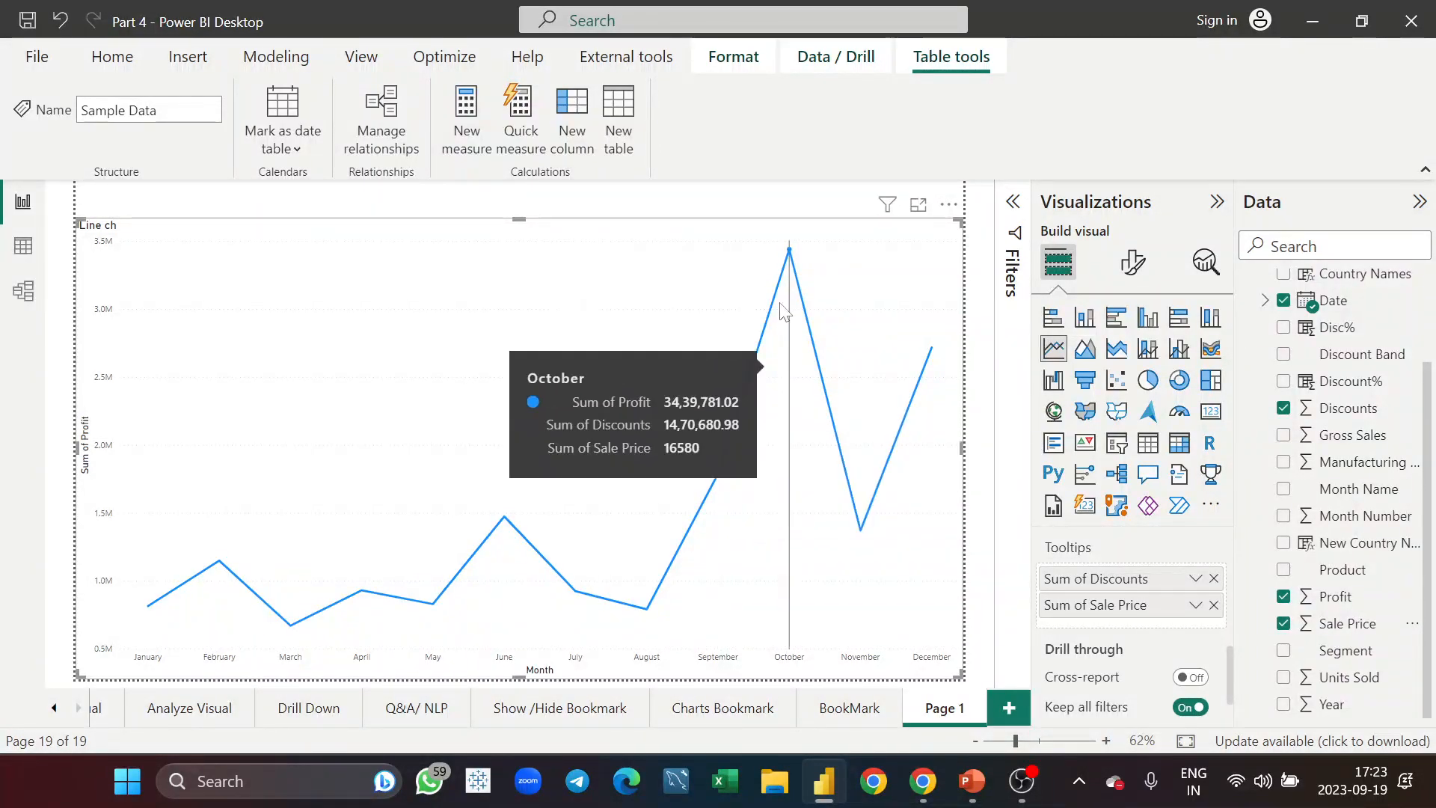
left_click(728, 199)
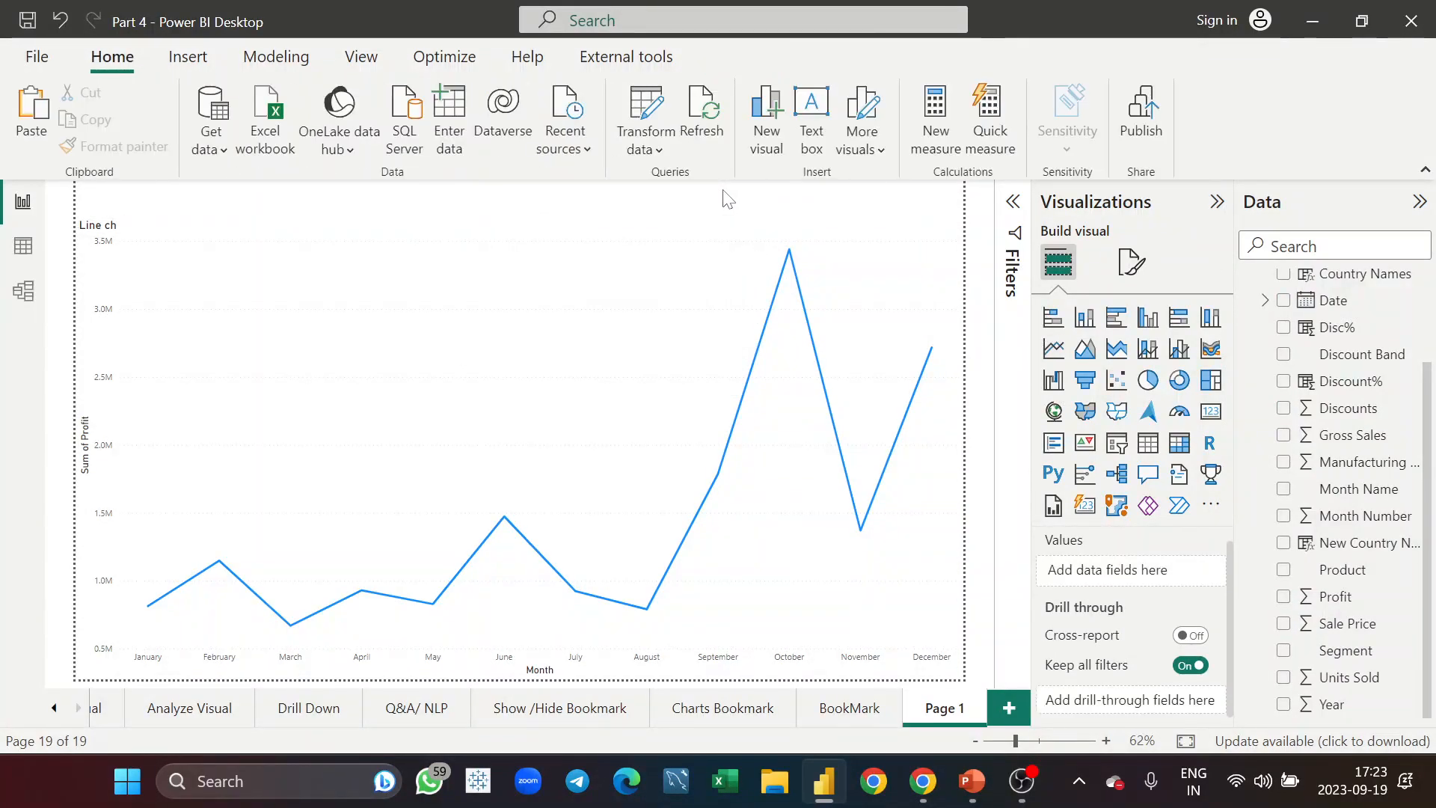
left_click(597, 236)
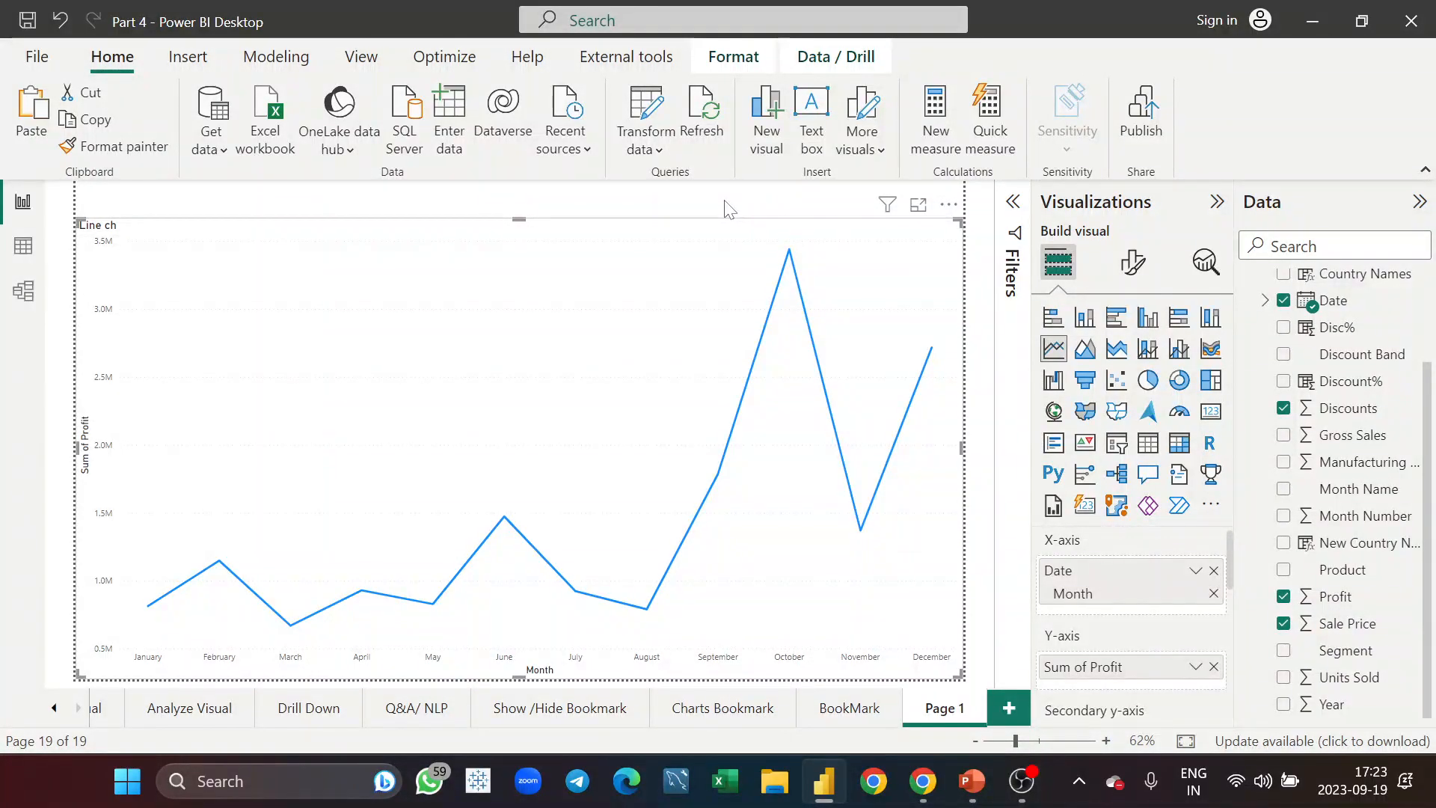
mouse_move(416, 331)
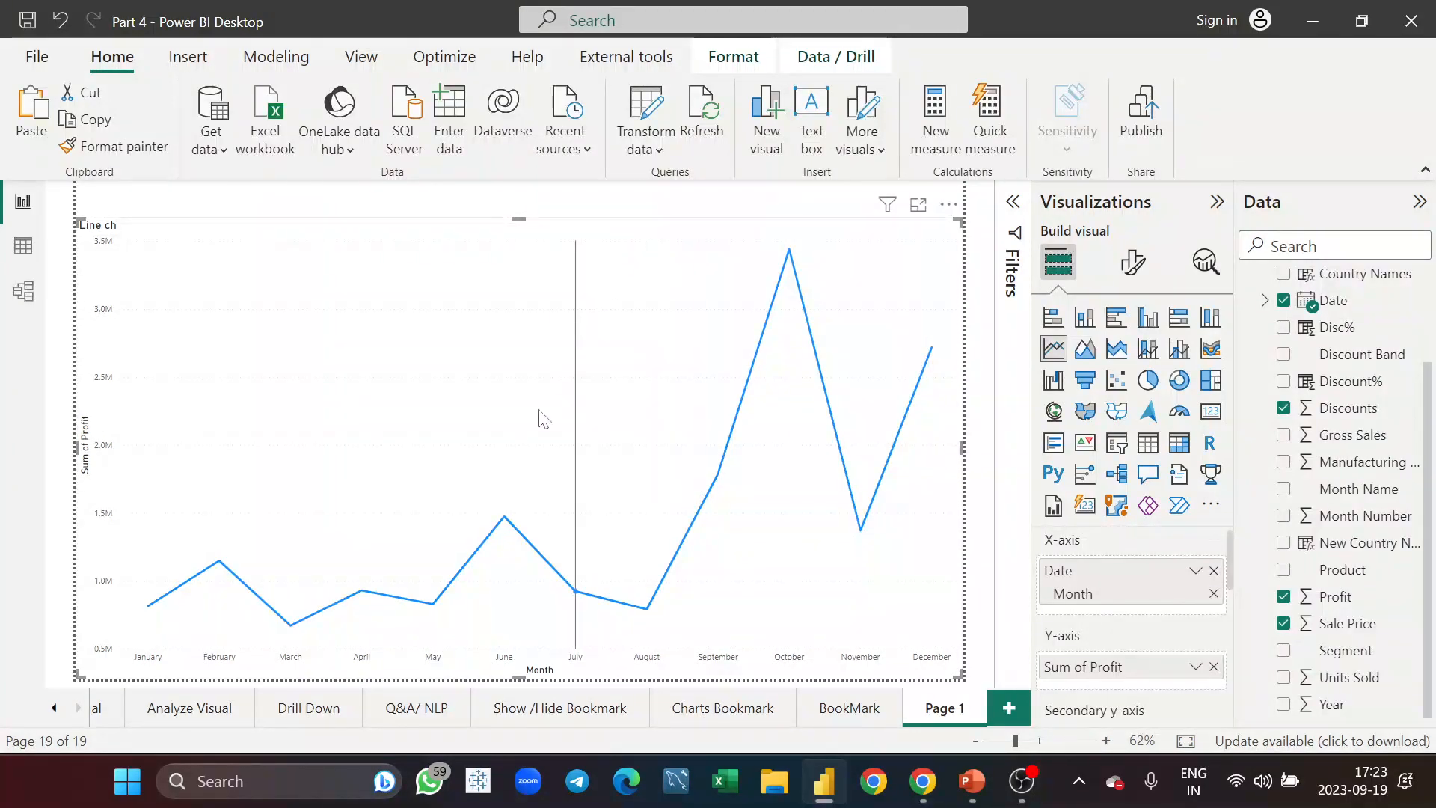
mouse_move(506, 528)
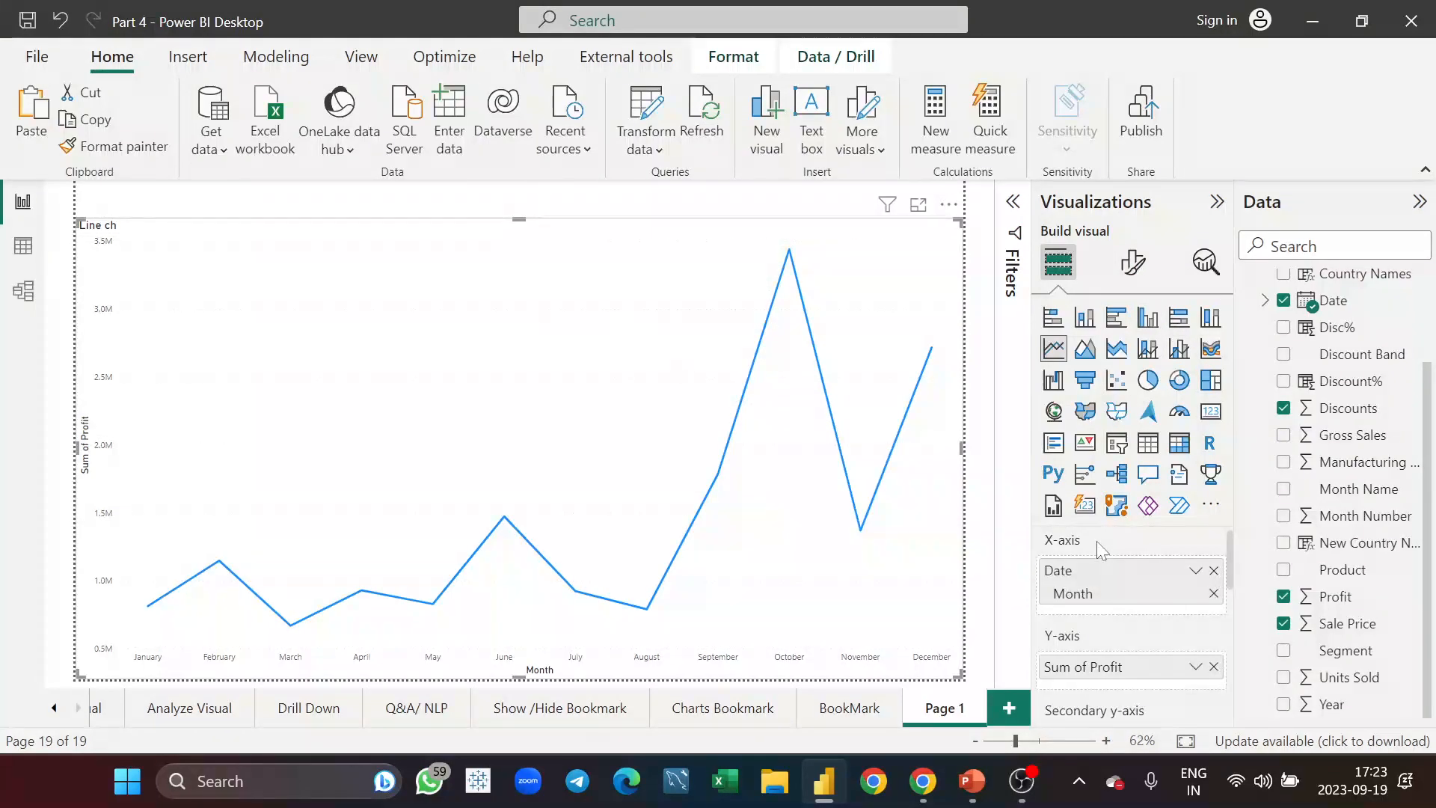
Step: Remove Sum of Discounts and Sum of Sale Price from the line chart's tooltip fields
scroll(1096, 540, "down", 5)
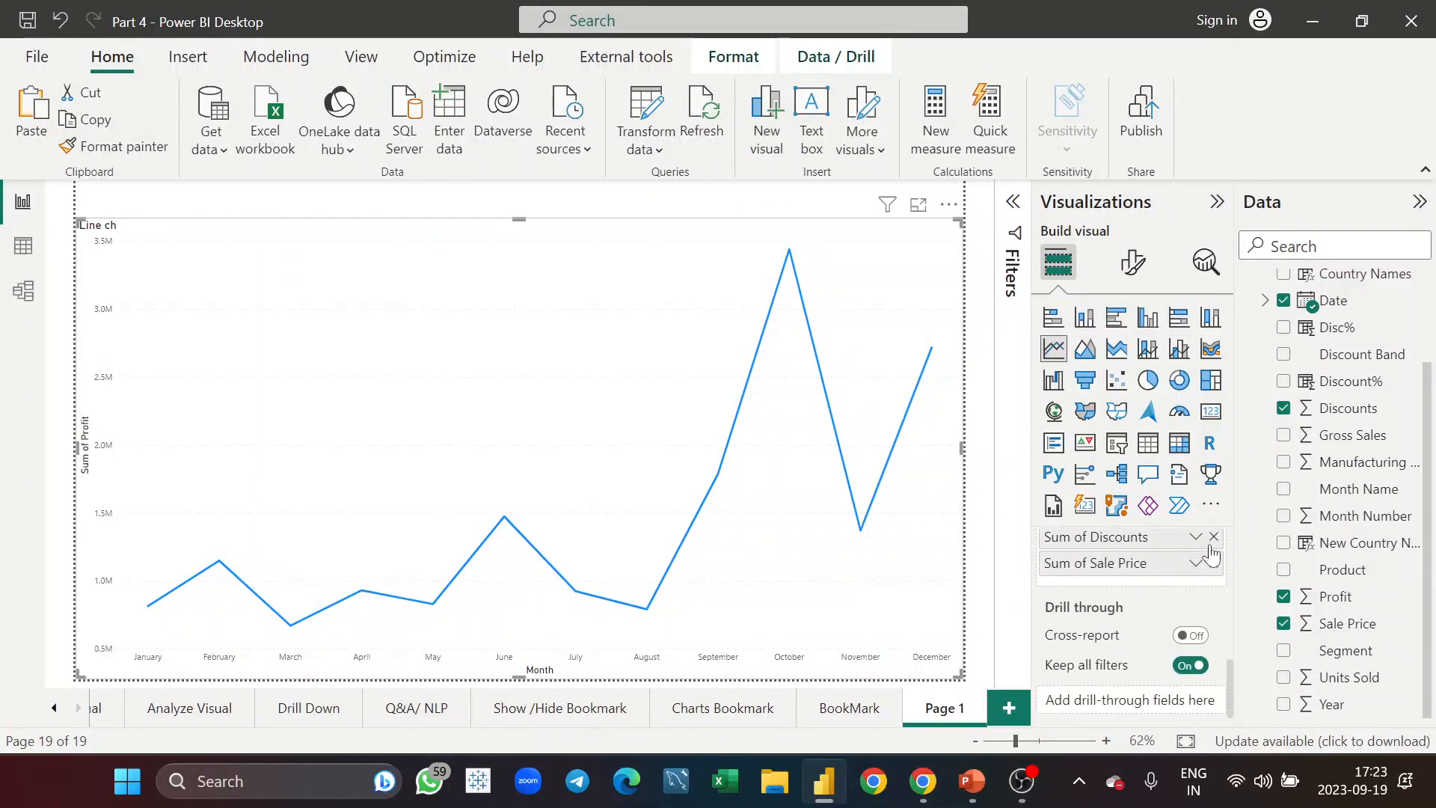
left_click(1213, 536)
left_click(1213, 562)
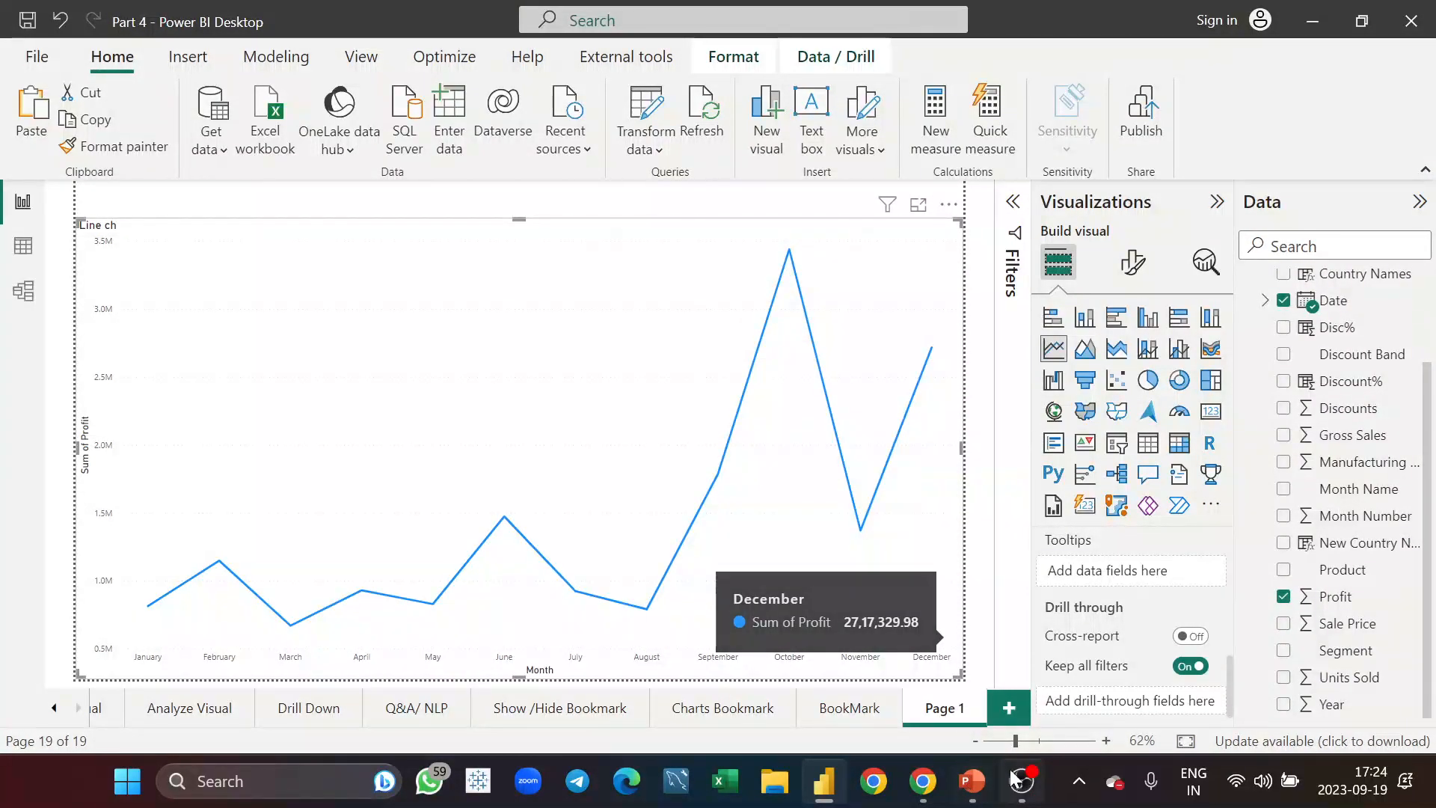
Step: Add a new report page and allow it to be used as a tooltip
left_click(1011, 714)
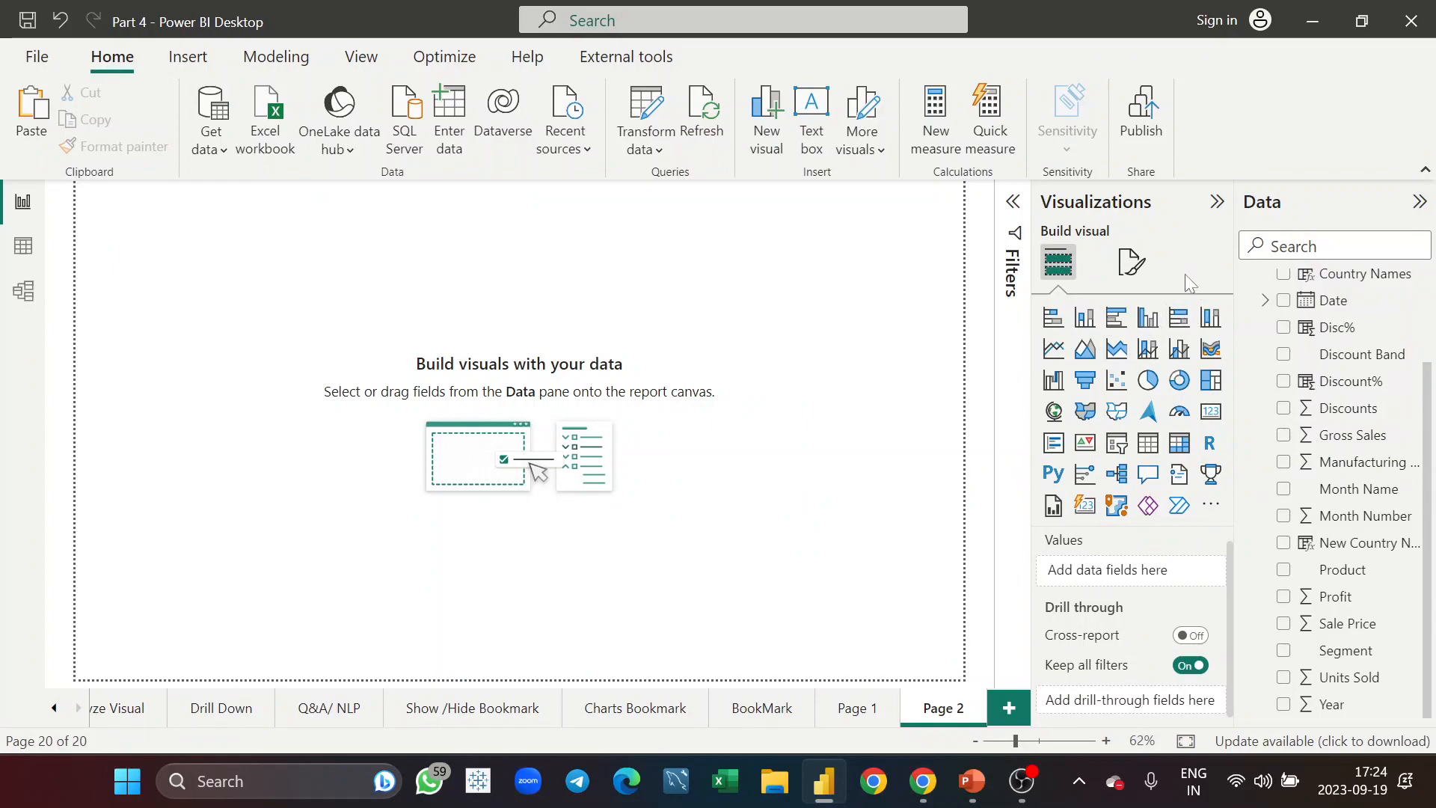
left_click(1132, 276)
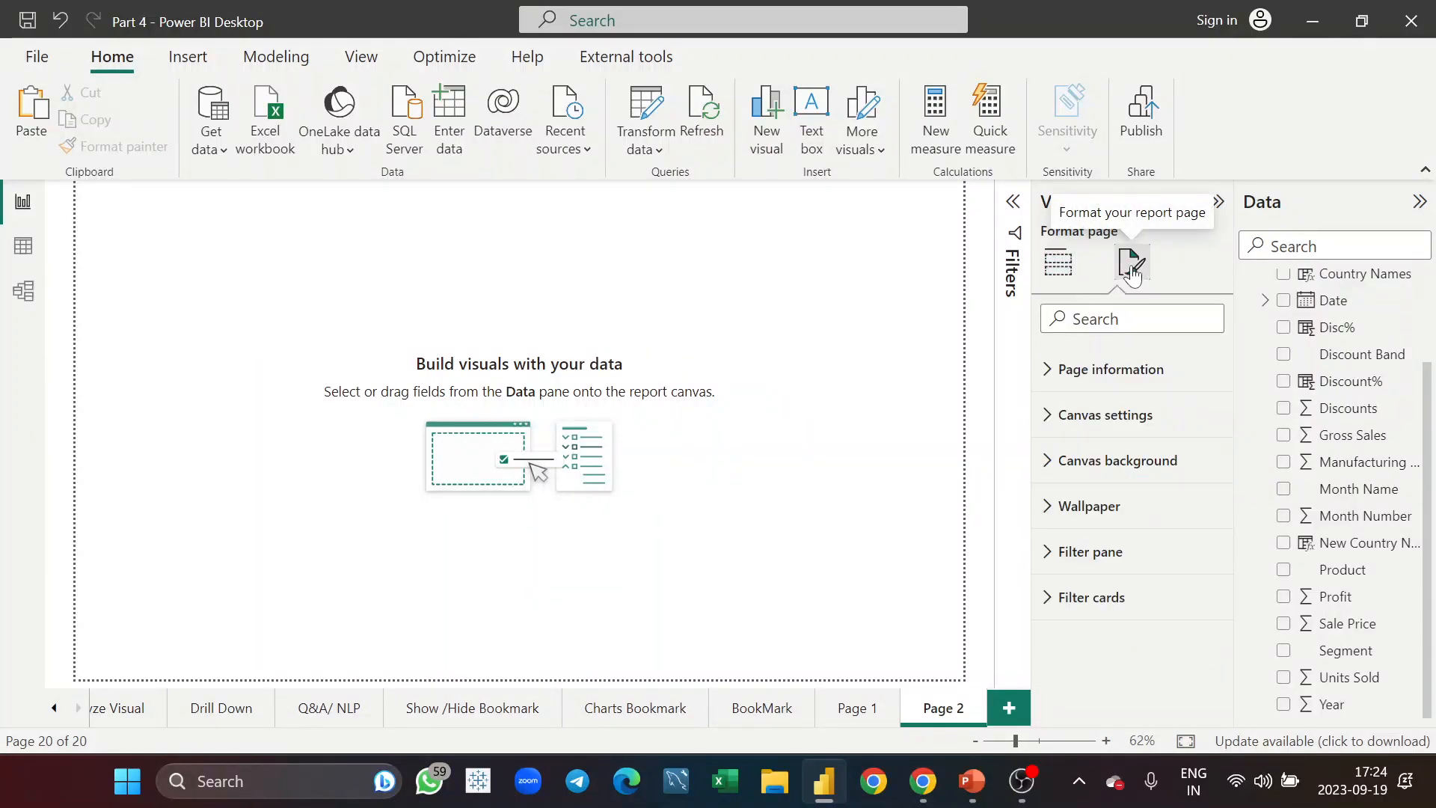
left_click(1124, 380)
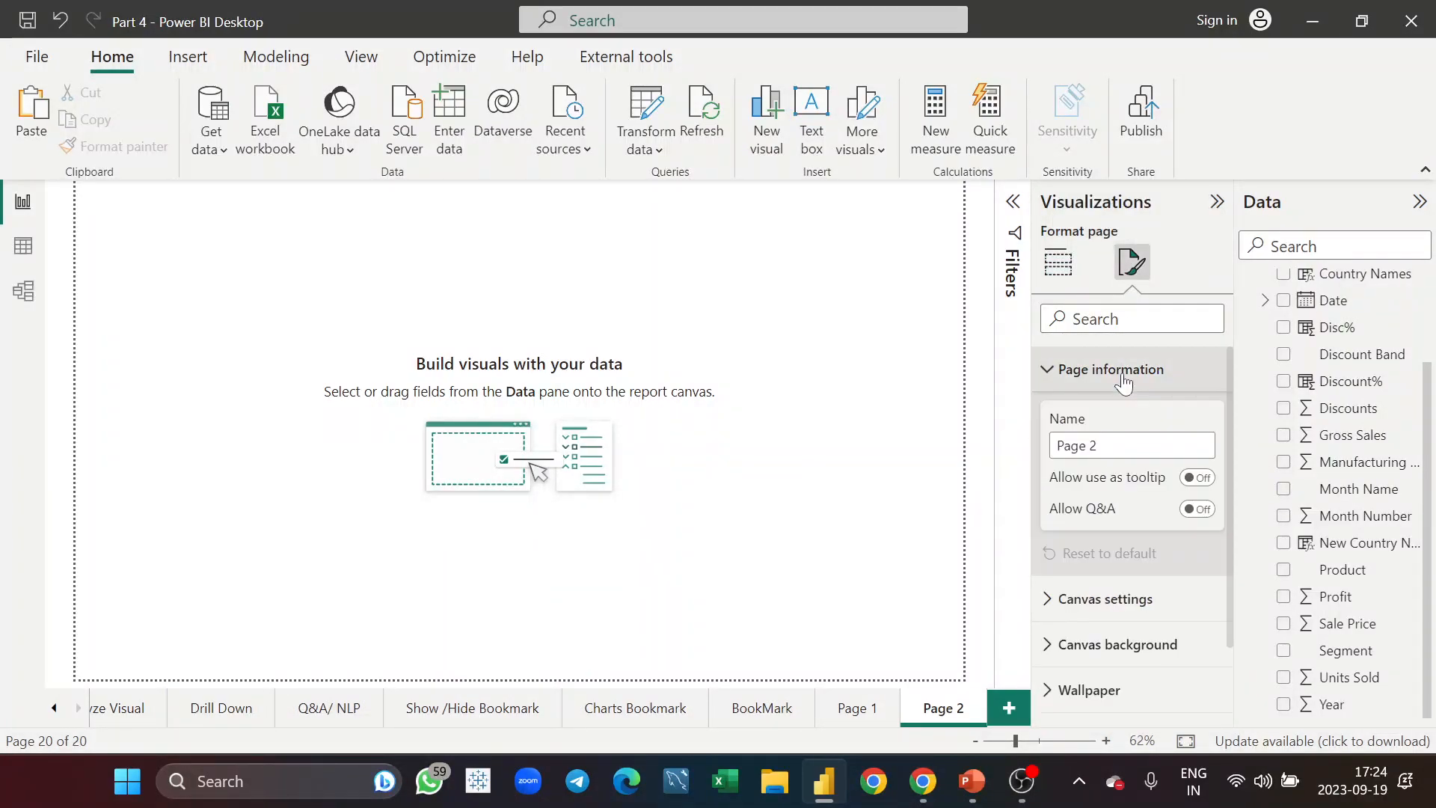
left_click(1195, 478)
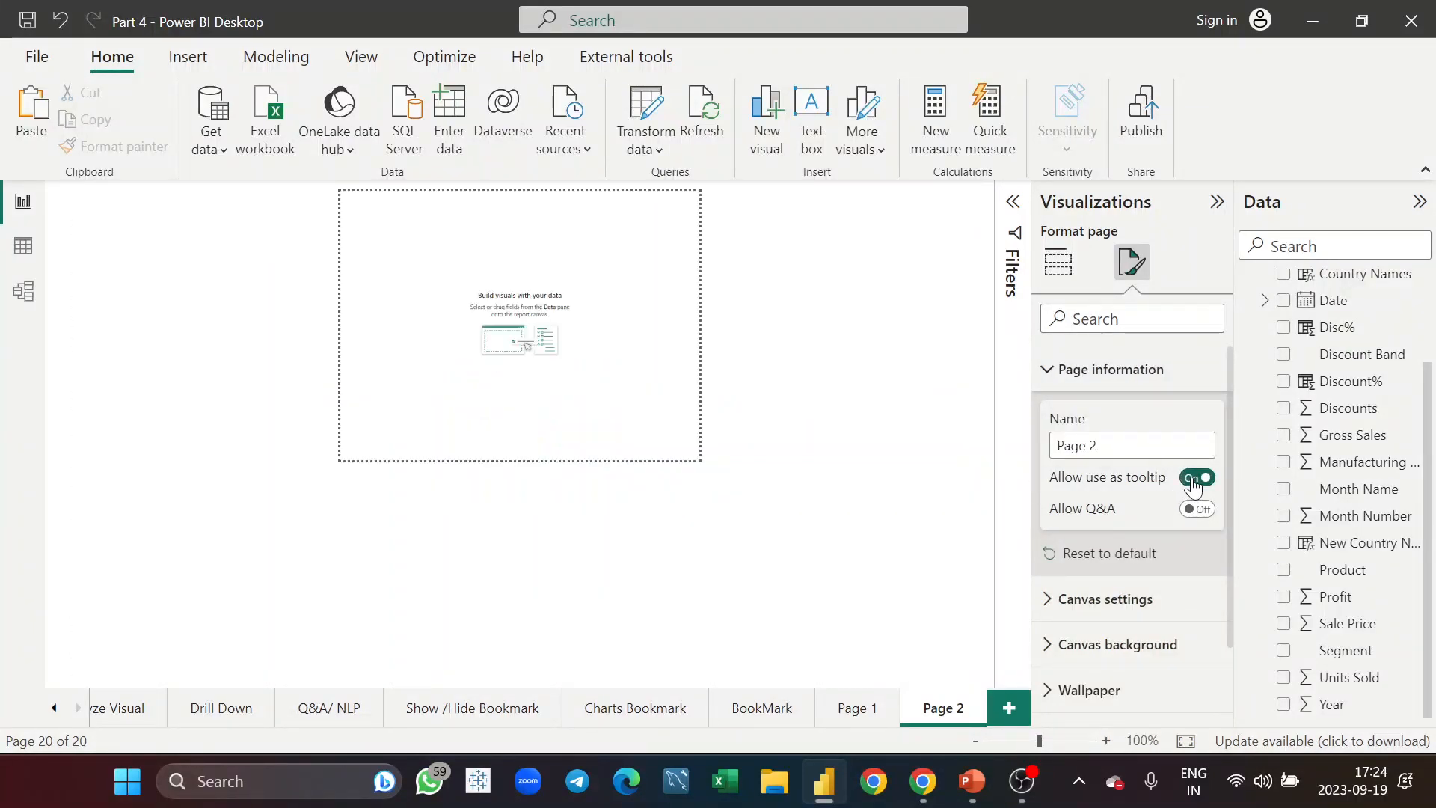
Step: Review the canvas type options for Page 2, keep Tooltip, and collapse the page information and canvas settings
left_click(1077, 600)
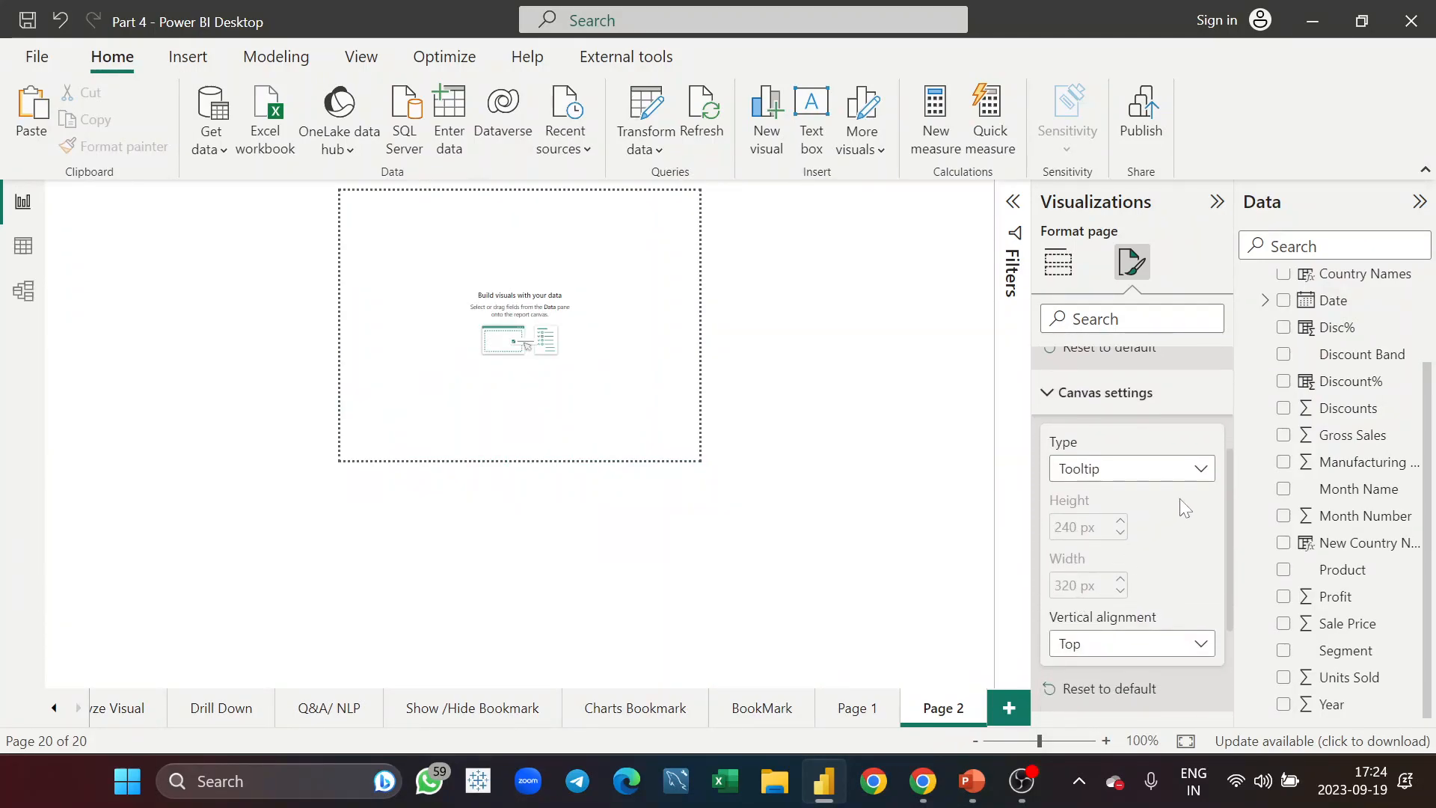
left_click(1202, 481)
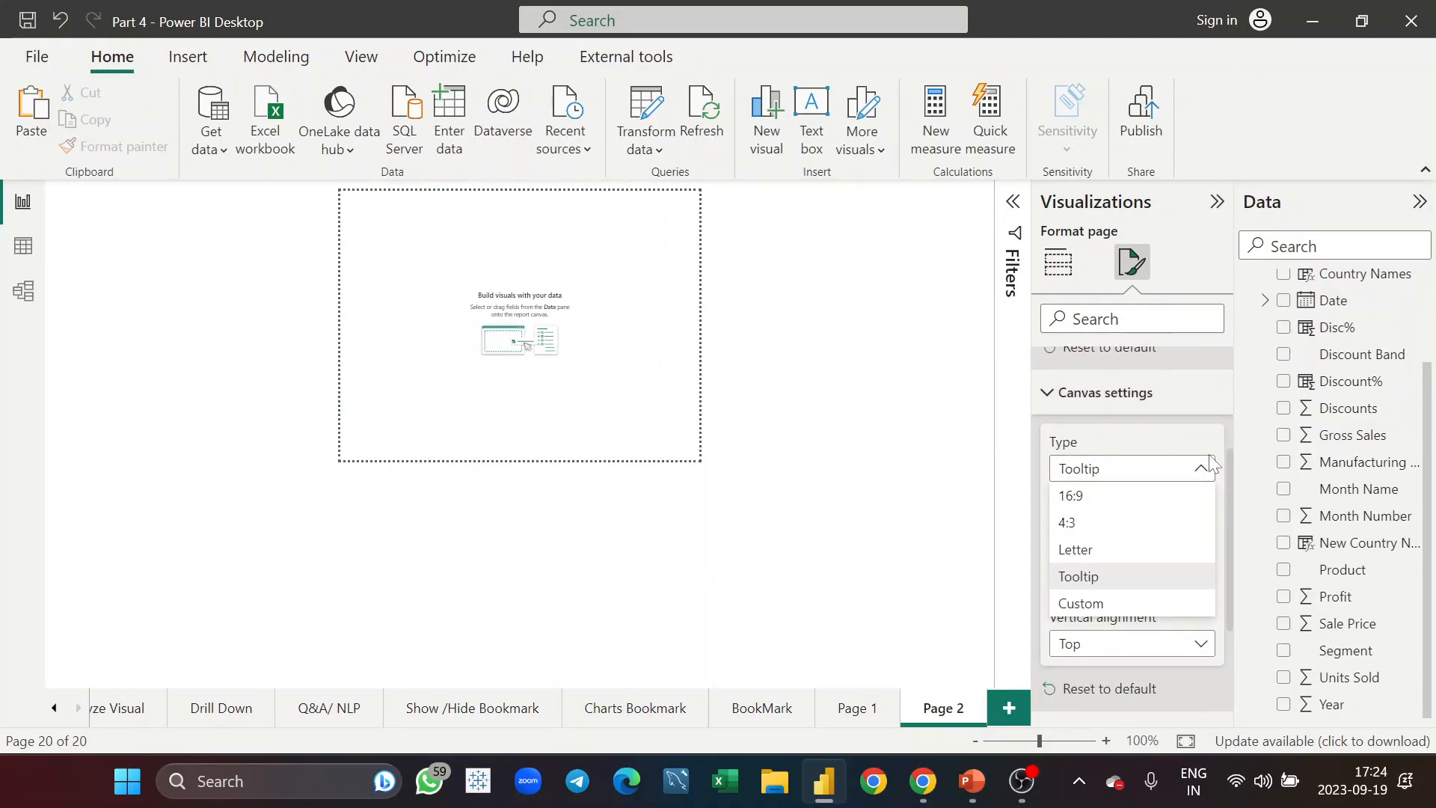
left_click(1211, 467)
scroll(1178, 432, "up", 3)
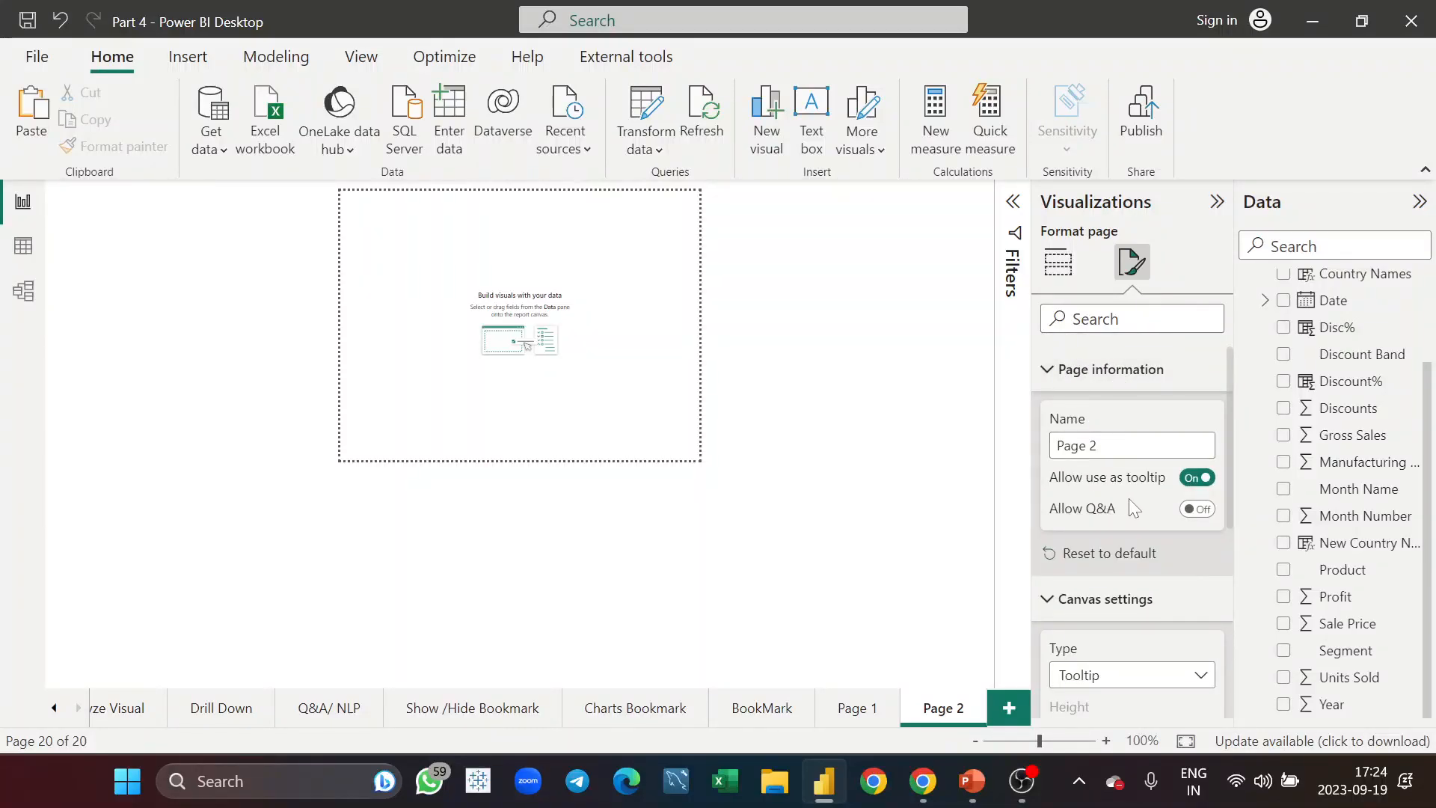
left_click(1109, 374)
left_click(1090, 424)
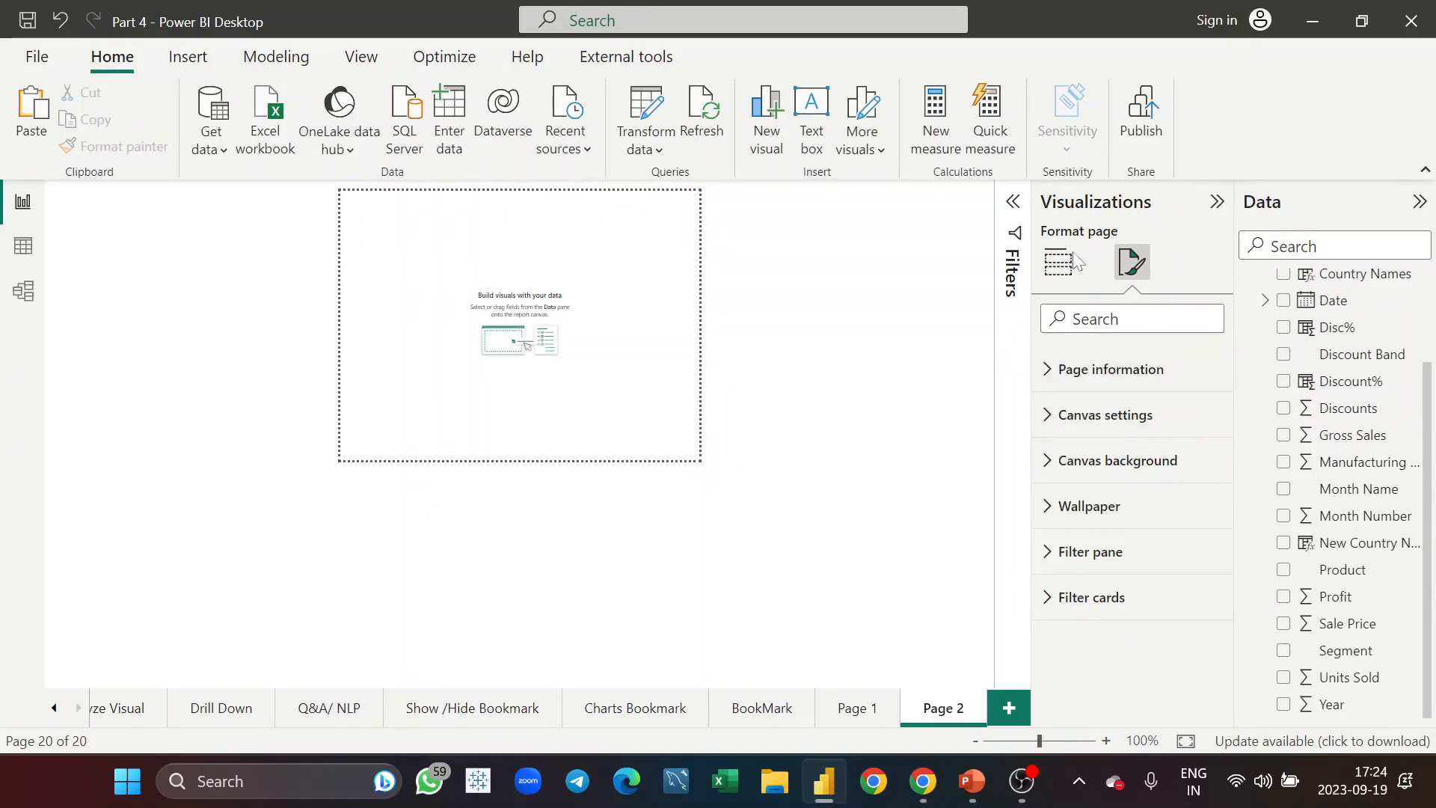
Step: Insert a stacked column chart on Page 2 and resize it to fill the whole tooltip canvas
left_click(1058, 270)
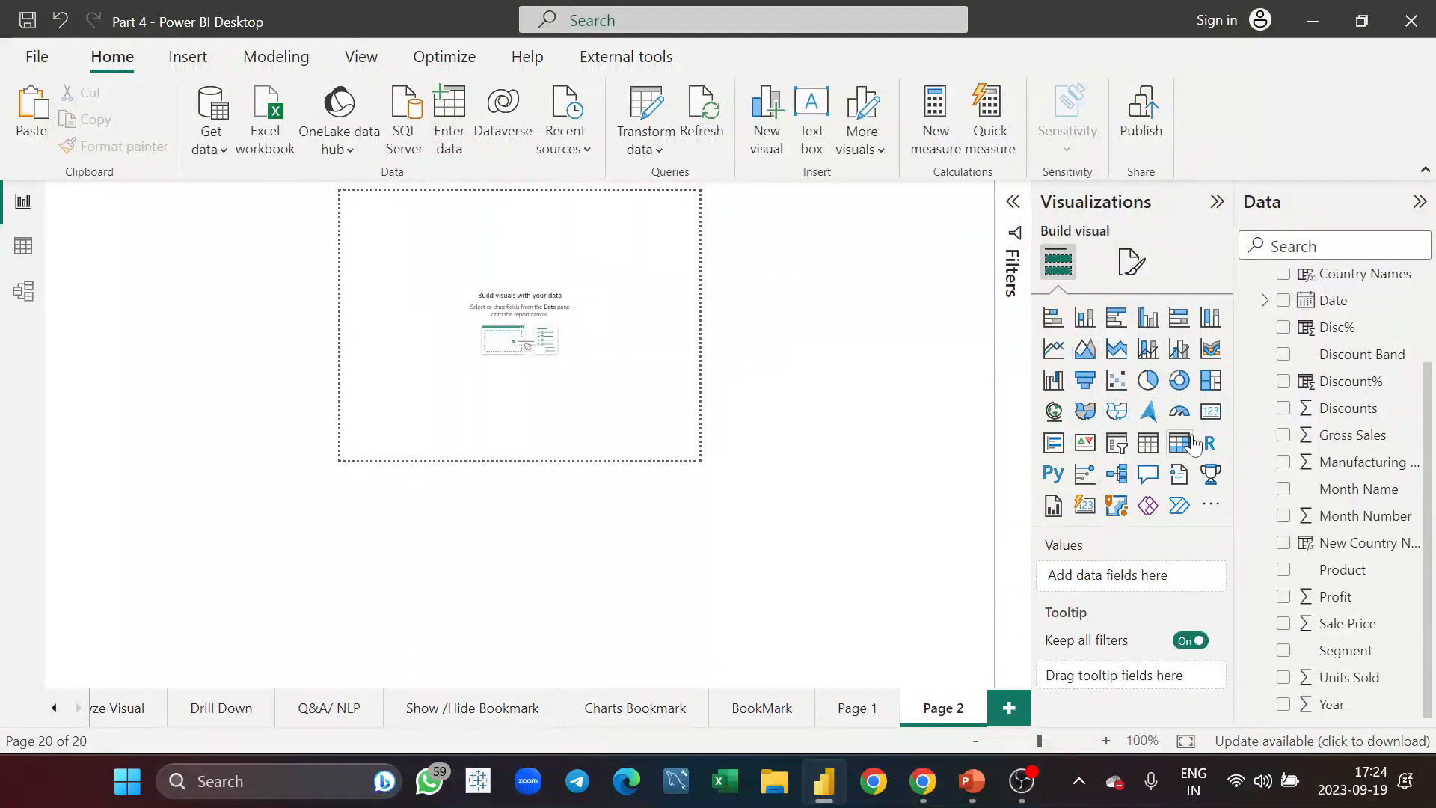
left_click(1084, 317)
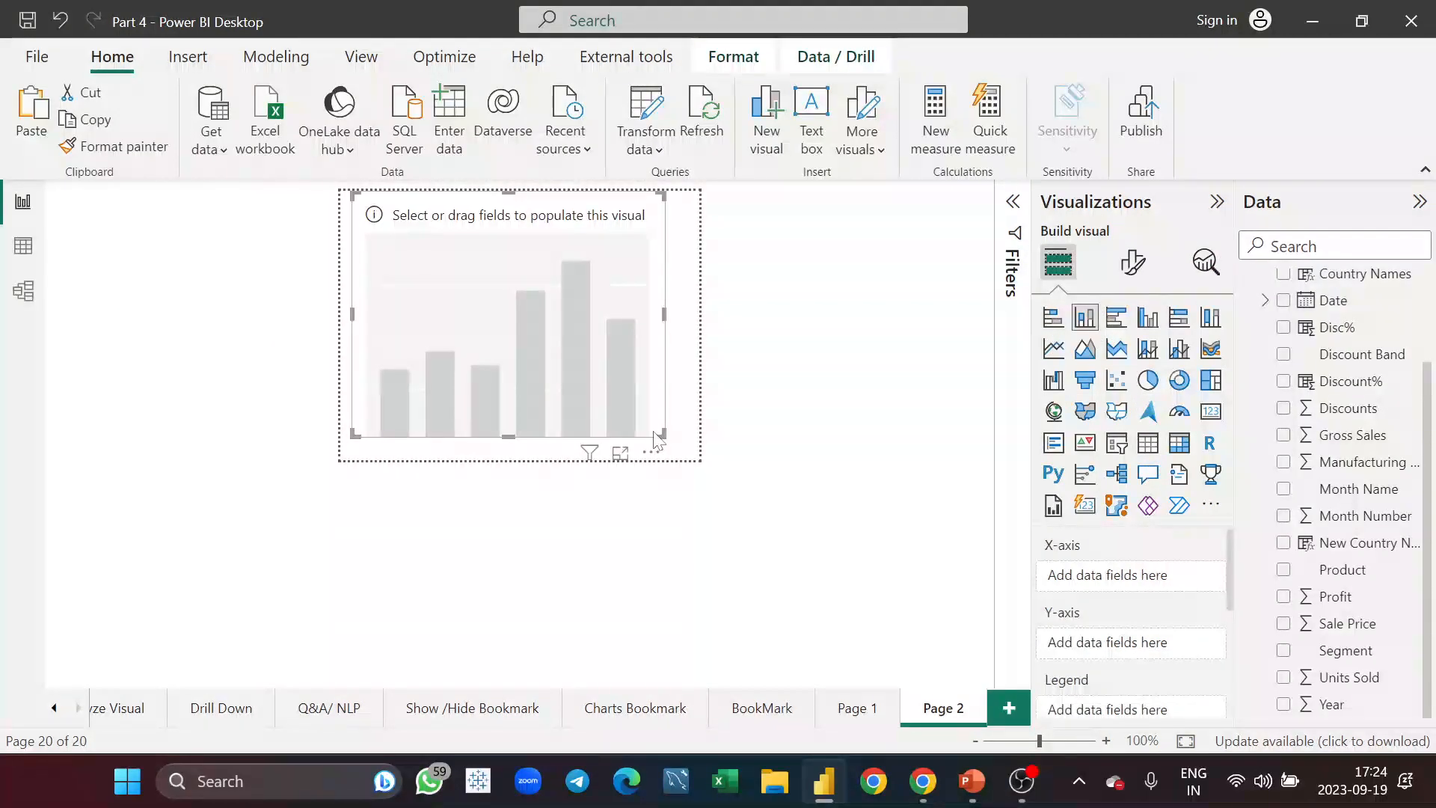
left_click(761, 489)
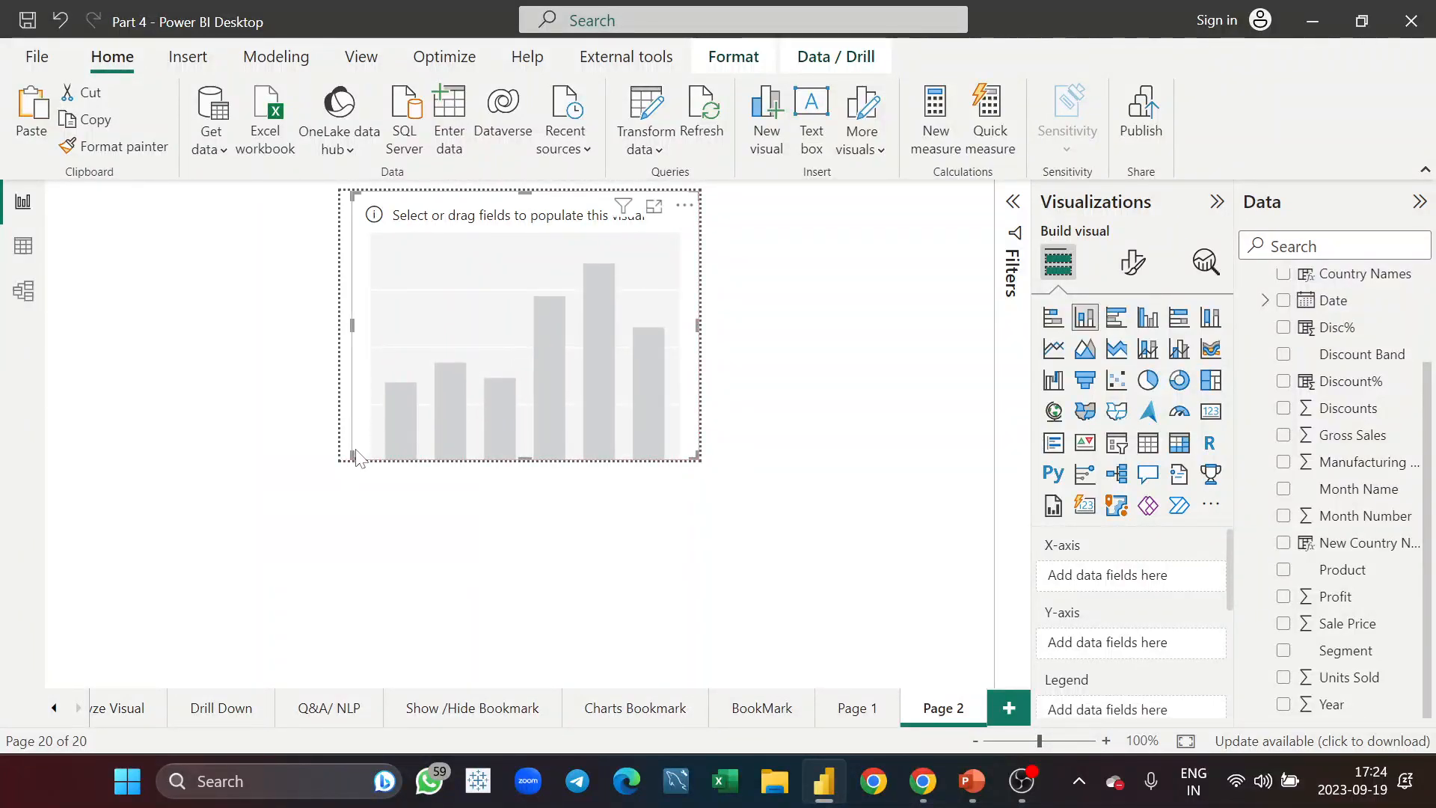
left_click_drag(297, 457, 299, 458)
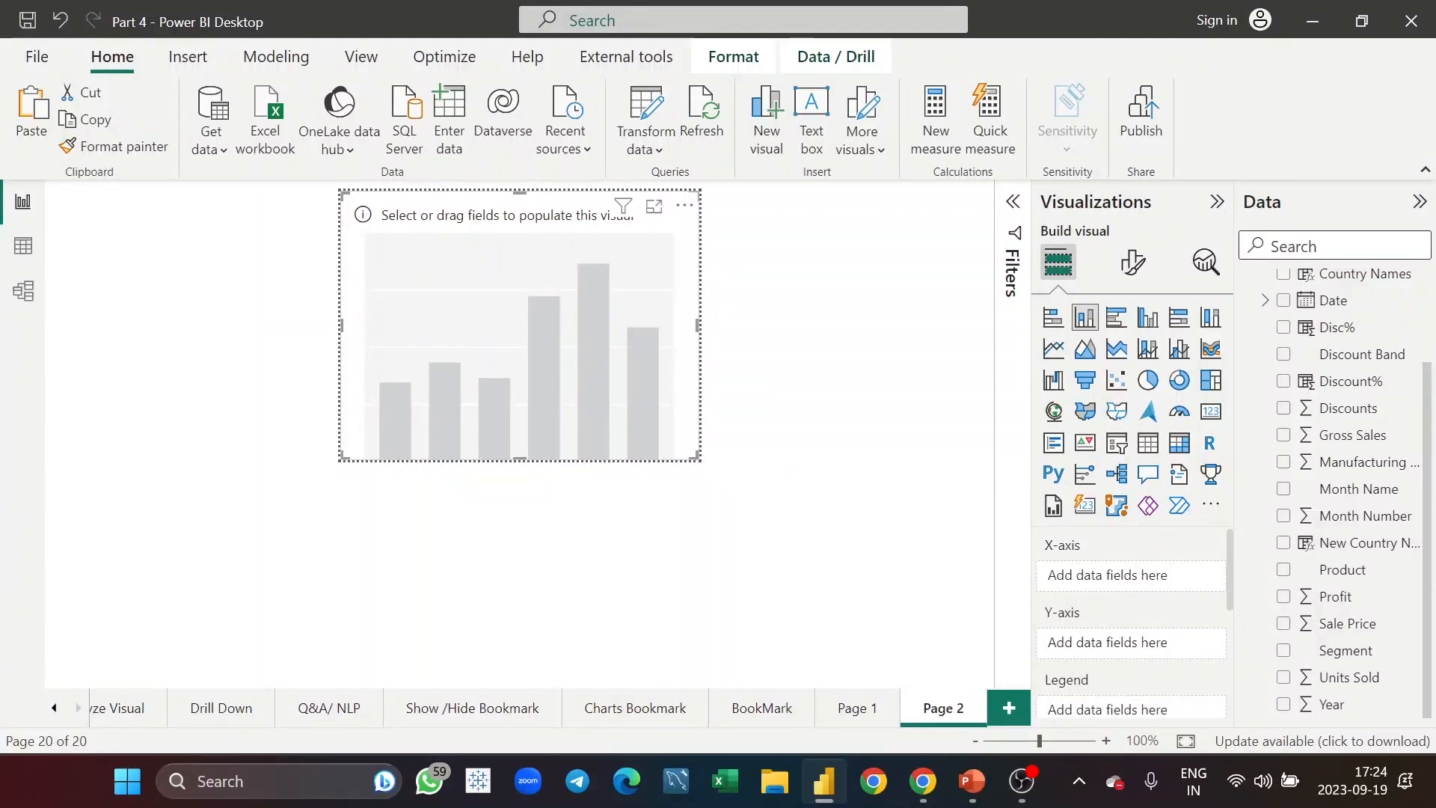
Step: Populate the column chart with New Country Names on the X-axis and Profit on the Y-axis
type("cou")
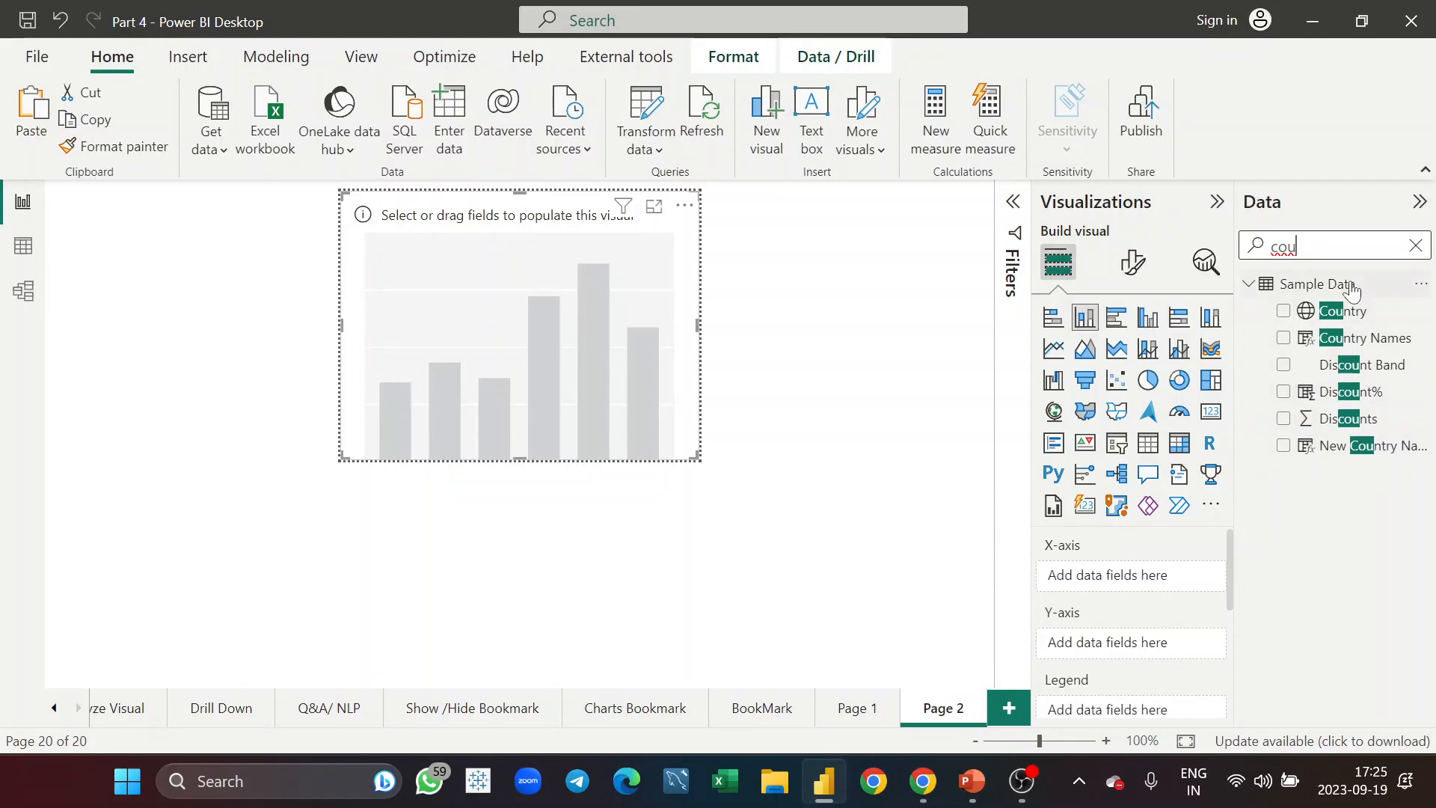
left_click_drag(1349, 446, 657, 392)
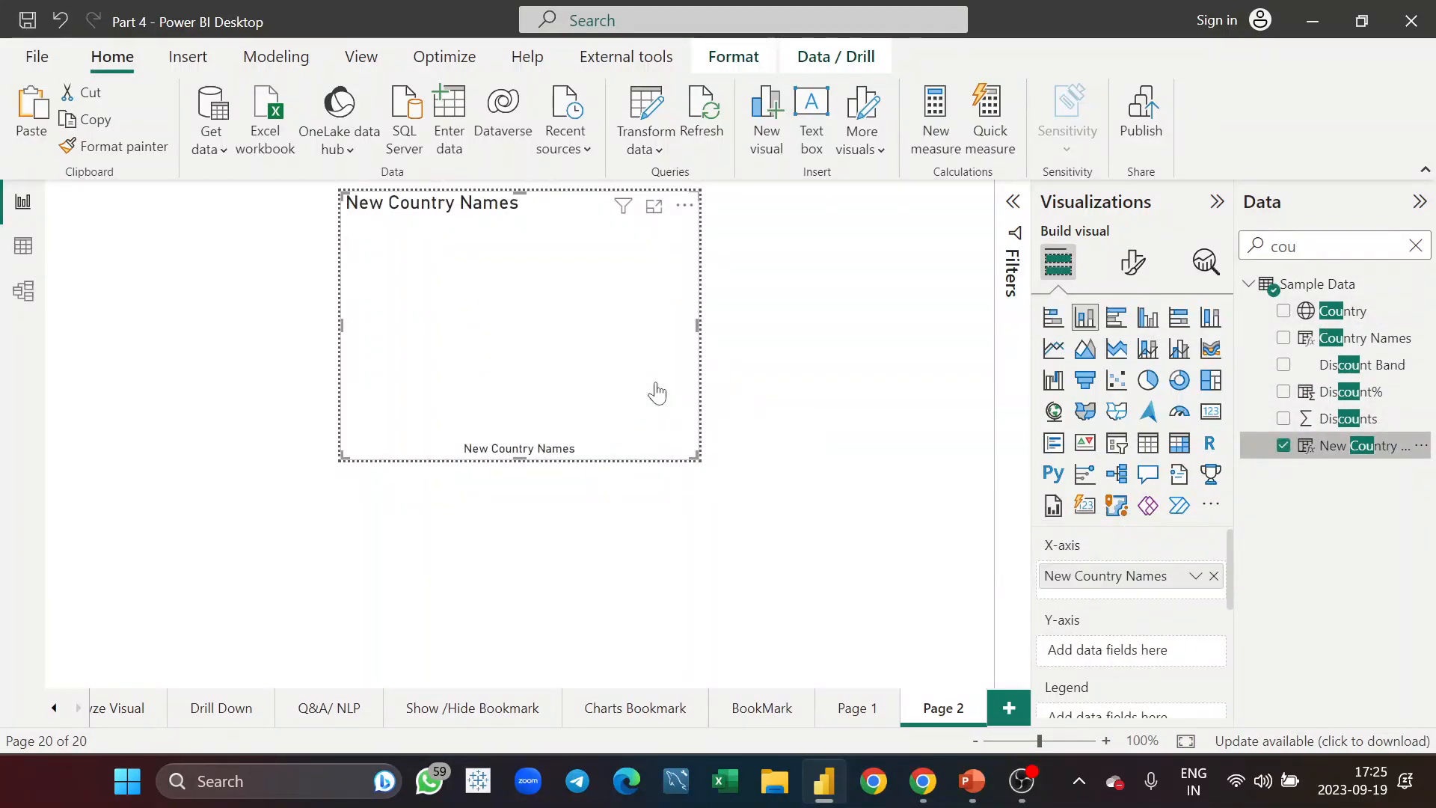
double_click(1283, 246)
type("pro")
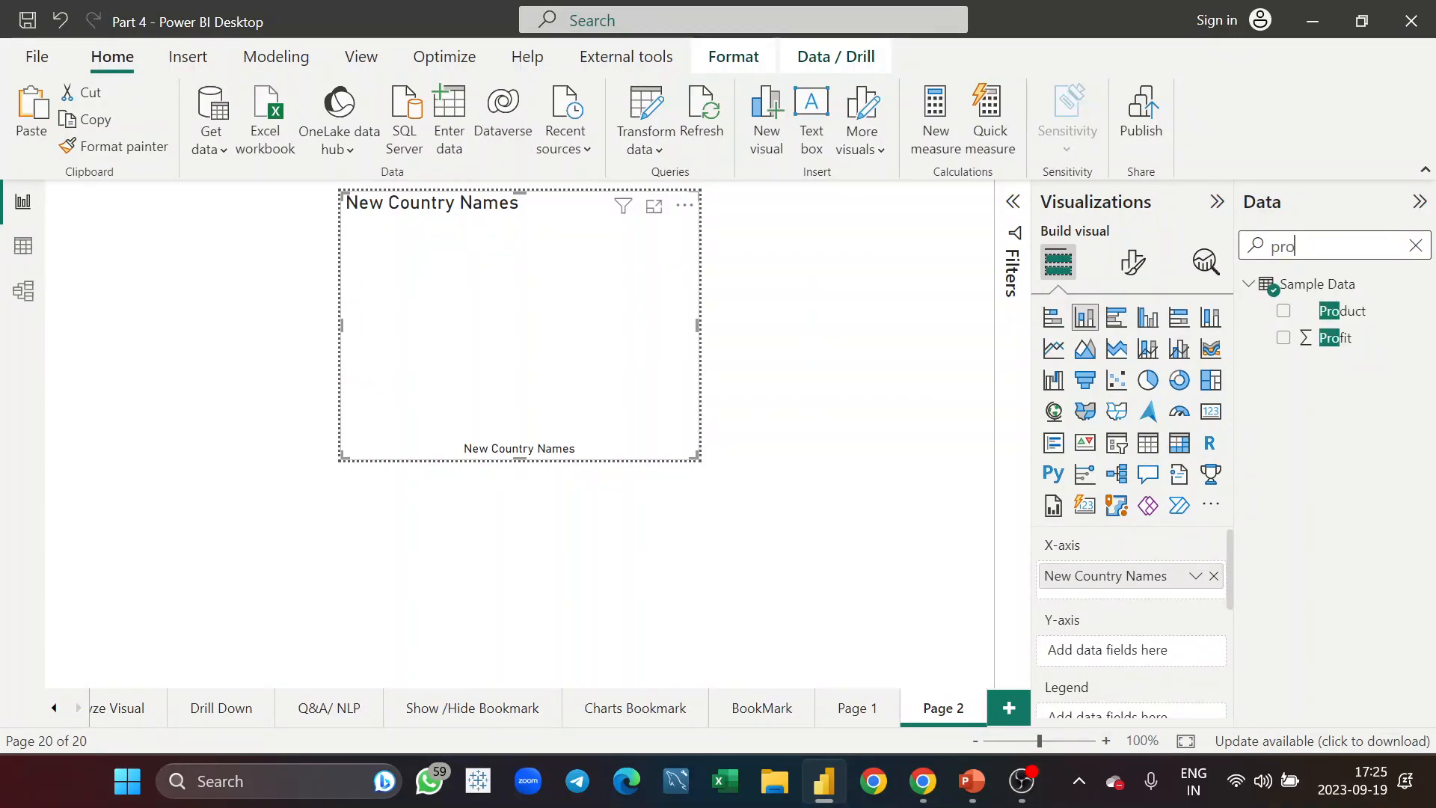
left_click_drag(1342, 338, 618, 345)
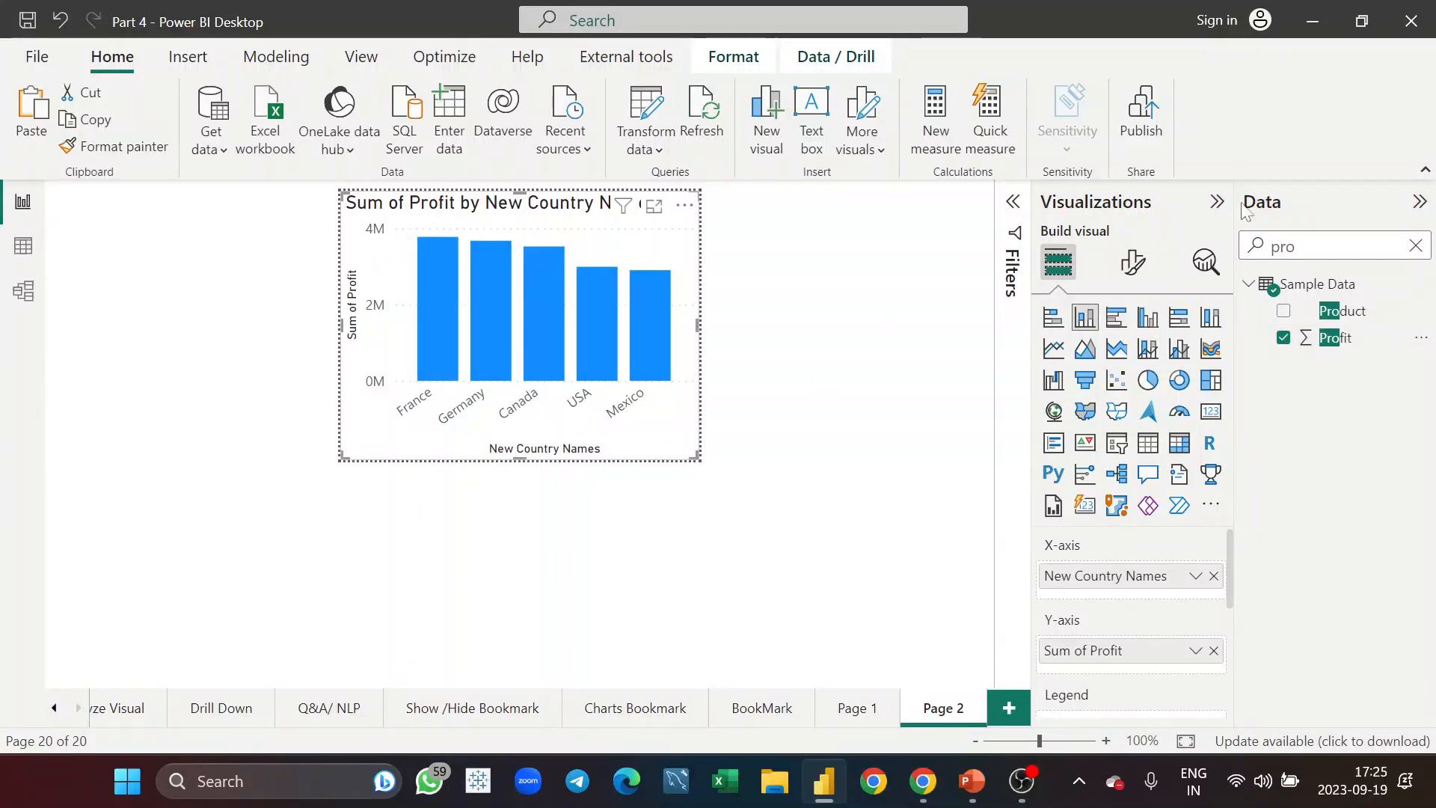
Step: Turn off the Y-axis of the profit-by-country column chart, keeping its X-axis on
left_click(1133, 263)
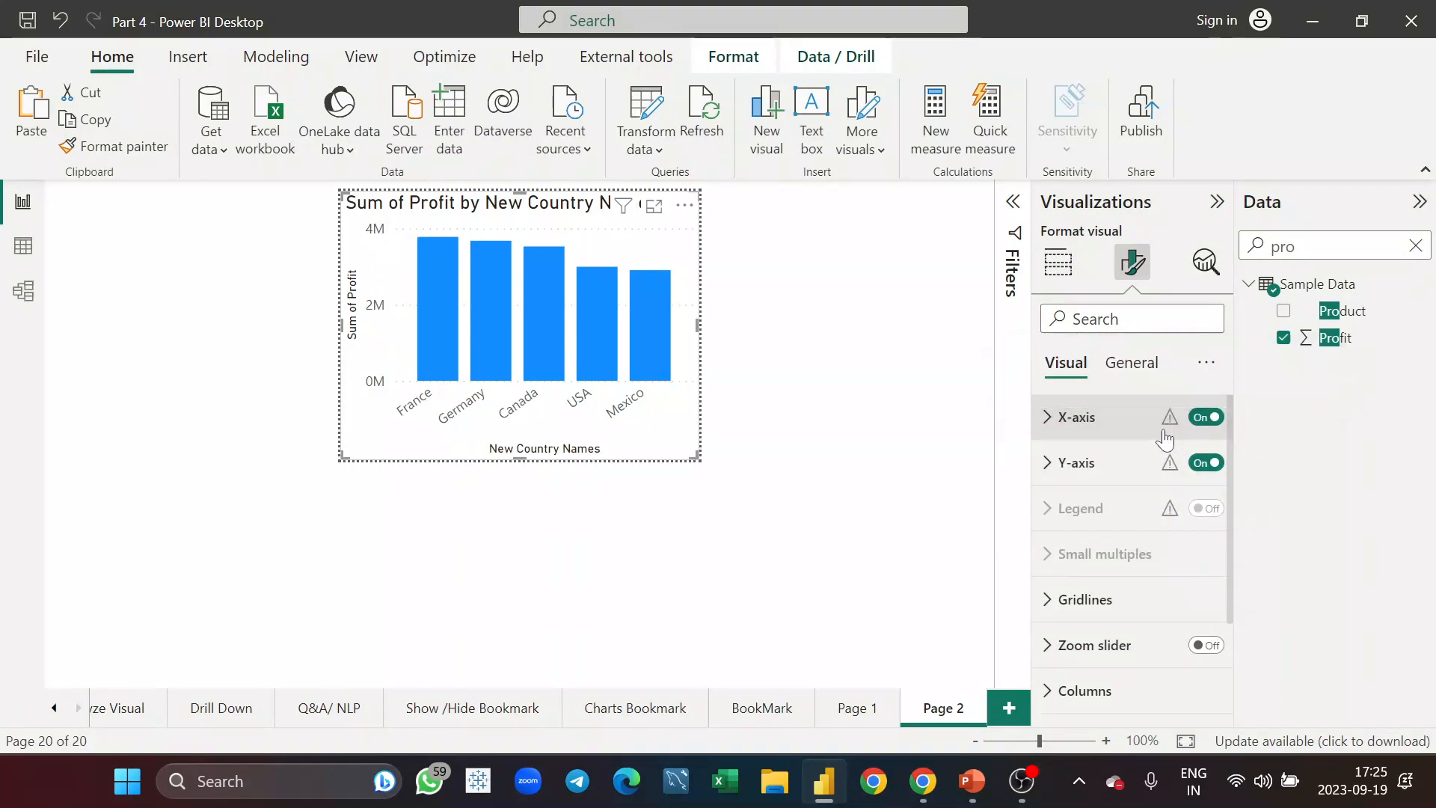
left_click(1204, 420)
left_click(1204, 425)
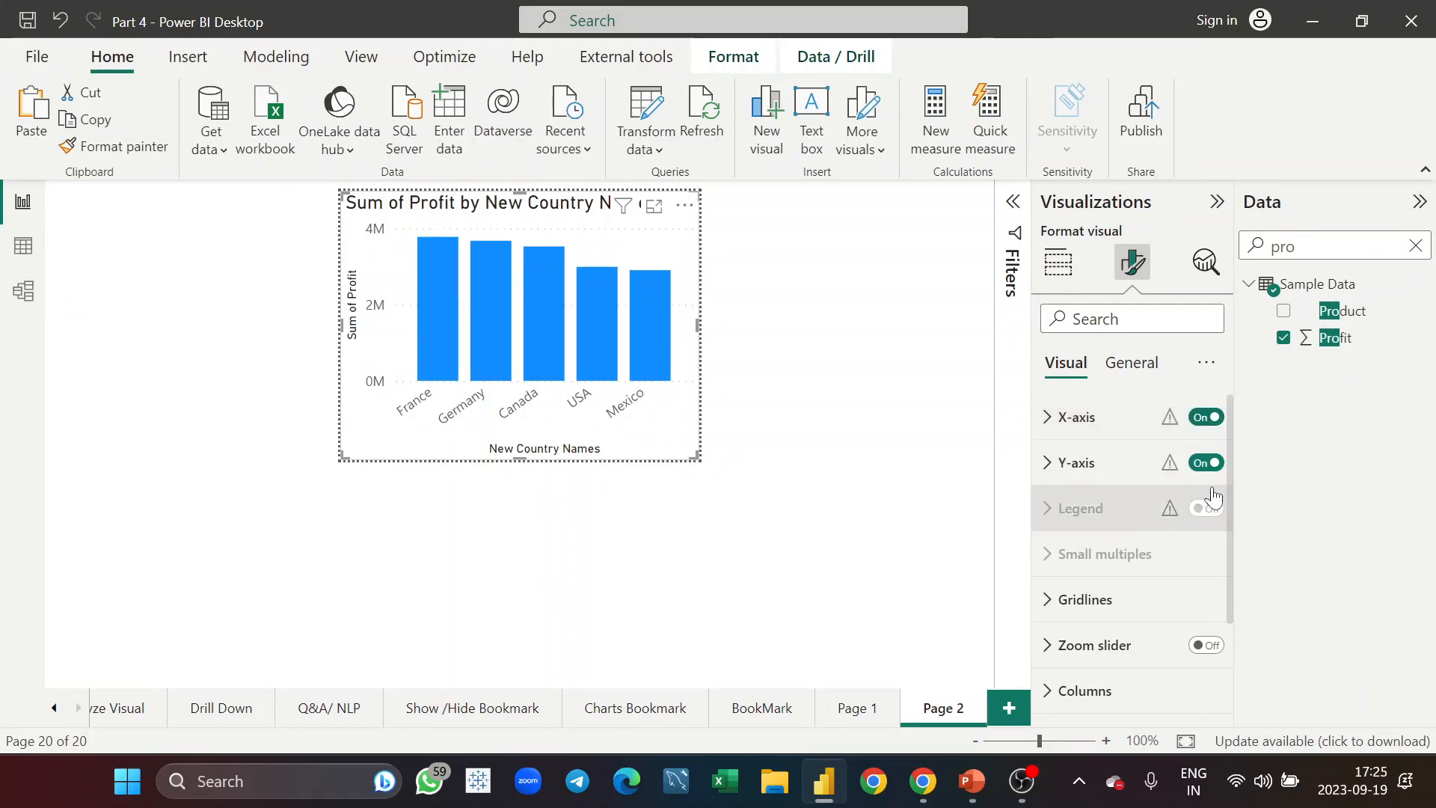
left_click(1204, 465)
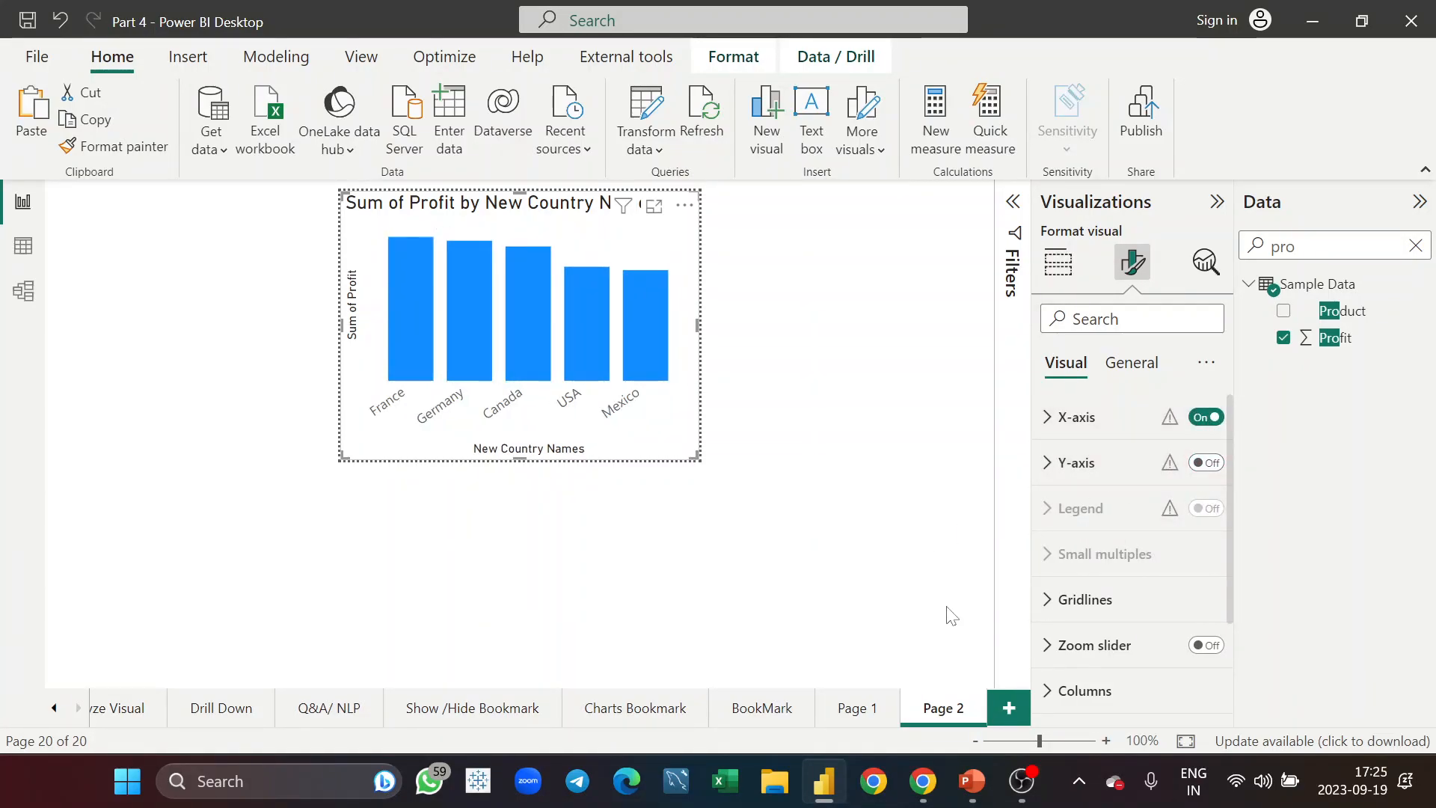
Step: Turn on the column chart's data labels and turn off its title
scroll(1079, 663, "down", 3)
left_click(1206, 605)
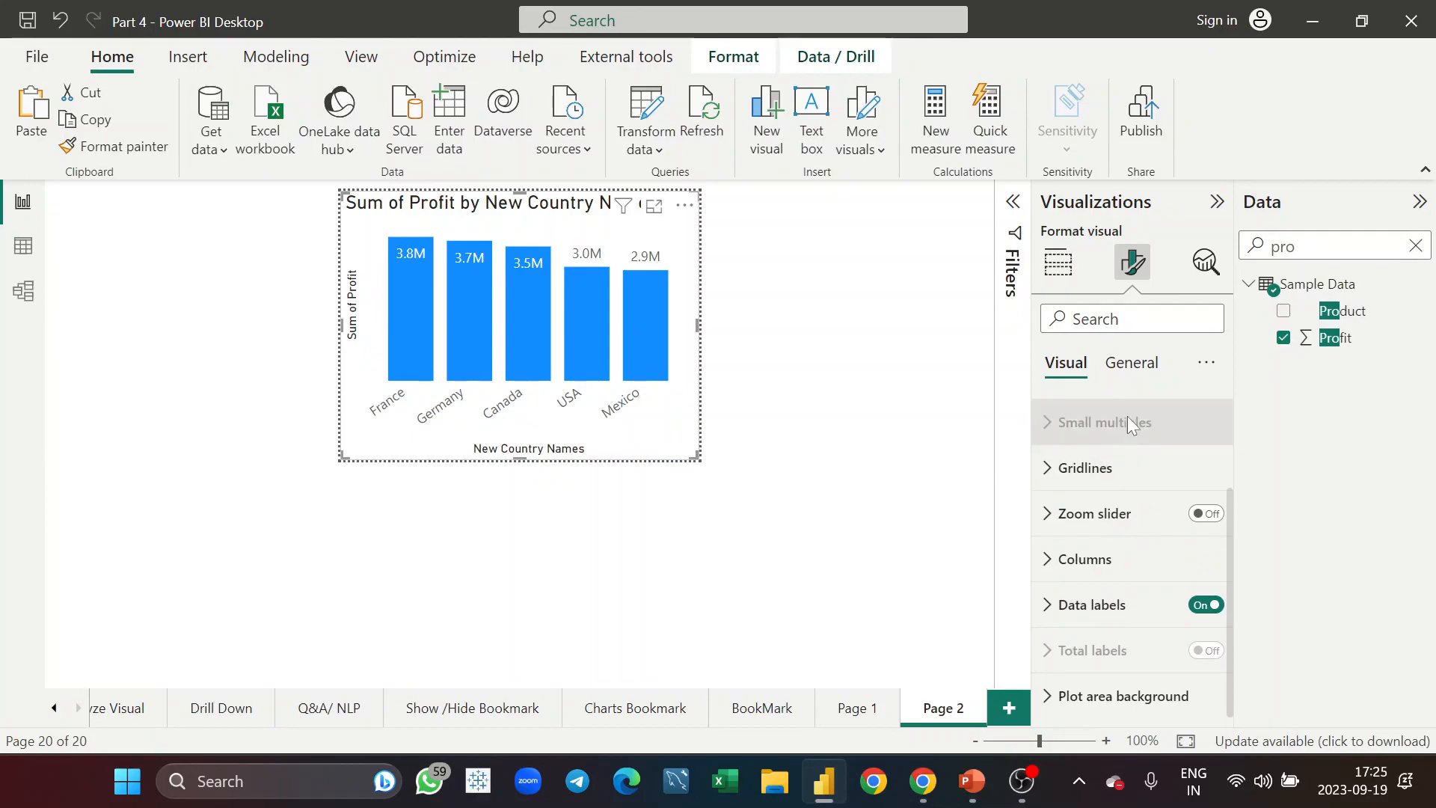
left_click(1159, 371)
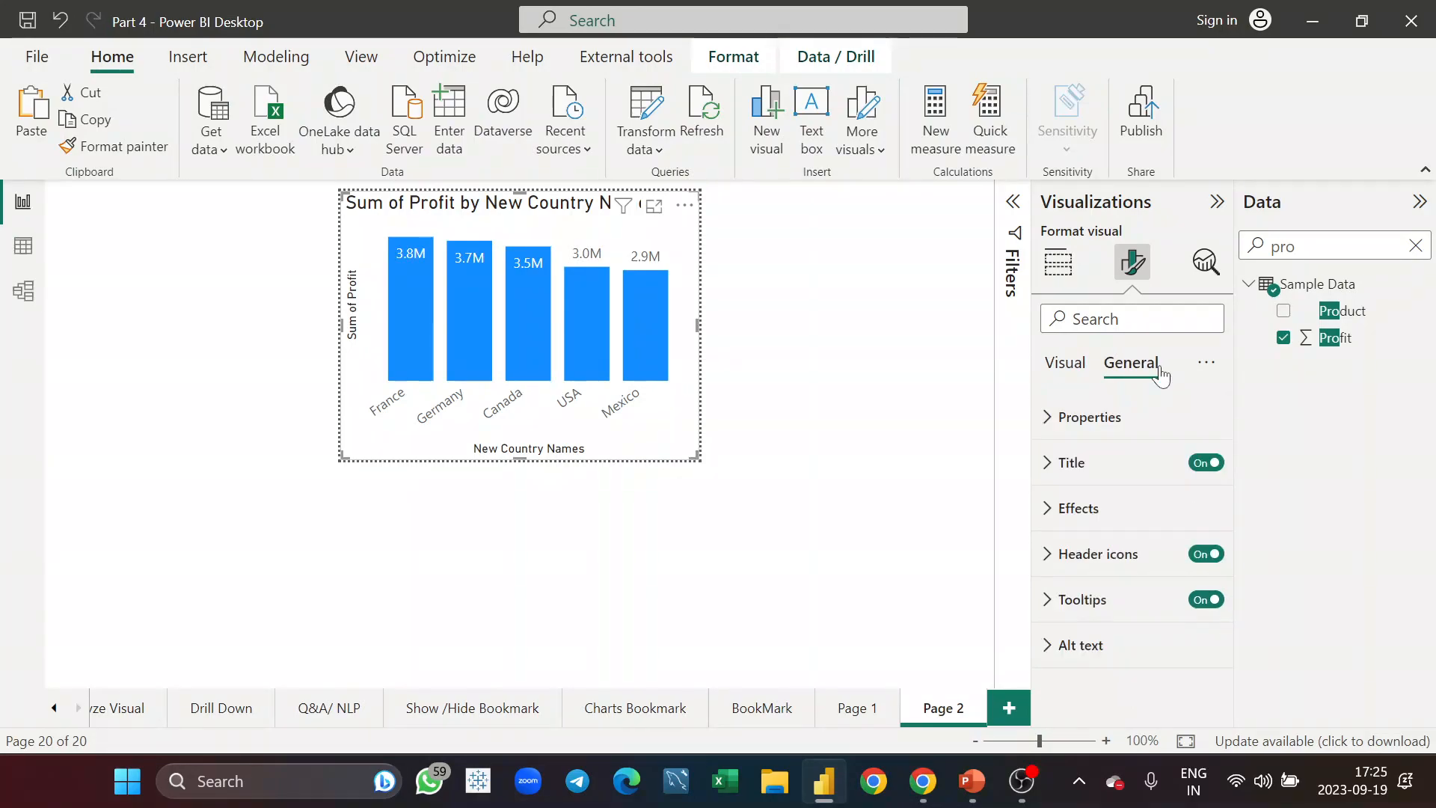
left_click(1207, 464)
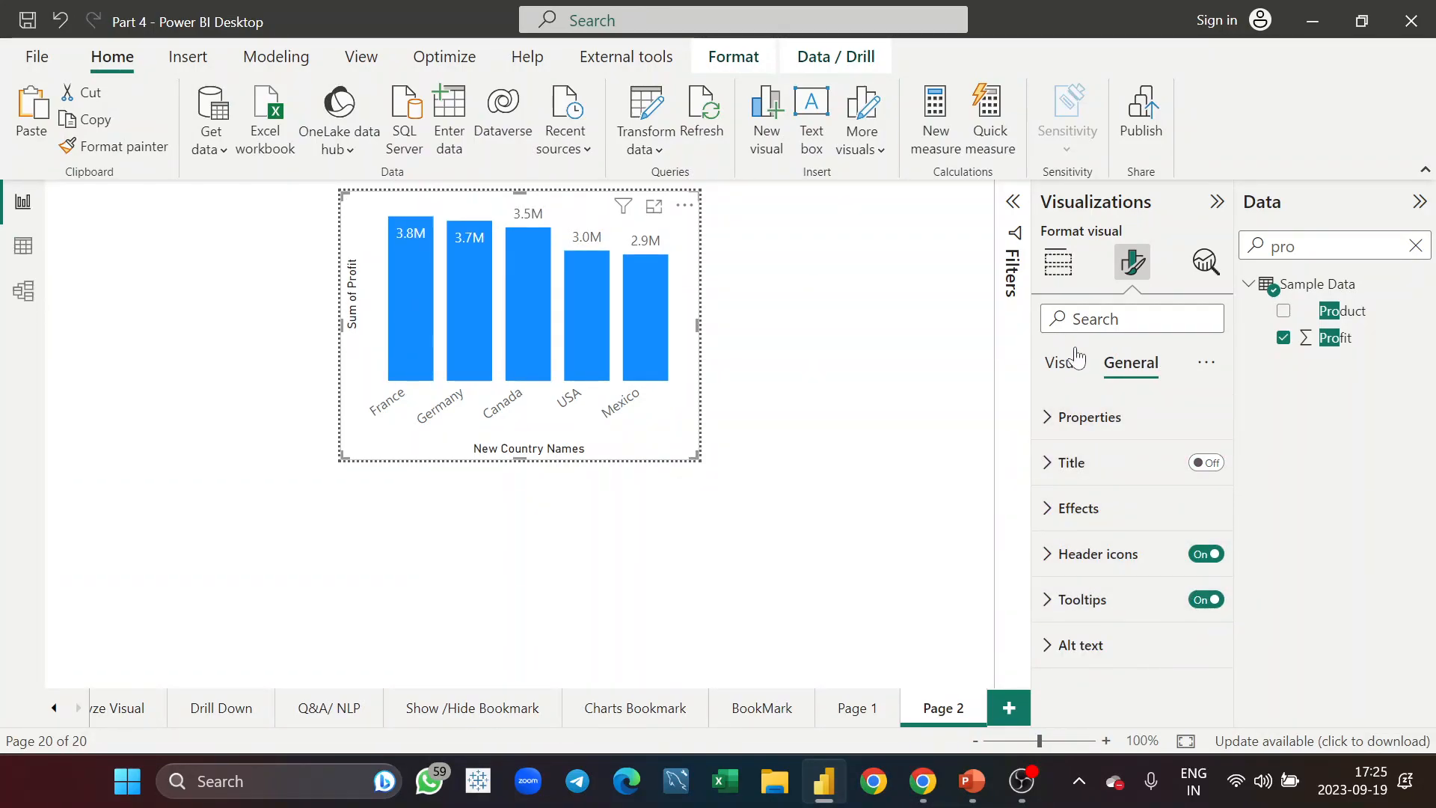
Step: Set the position of the column chart's data labels to Inside end
left_click(1062, 380)
scroll(1122, 546, "down", 3)
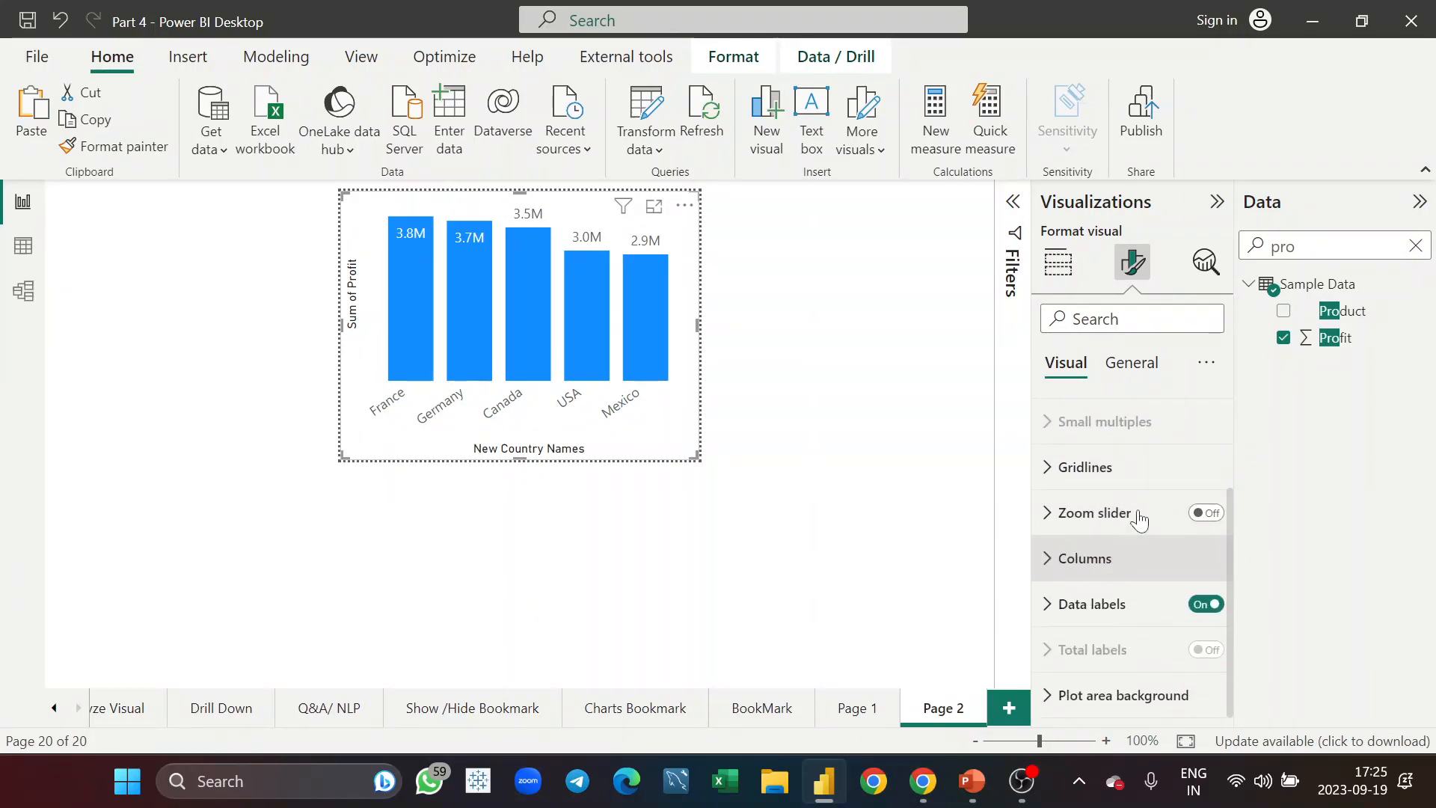
left_click(1109, 615)
scroll(1151, 523, "down", 2)
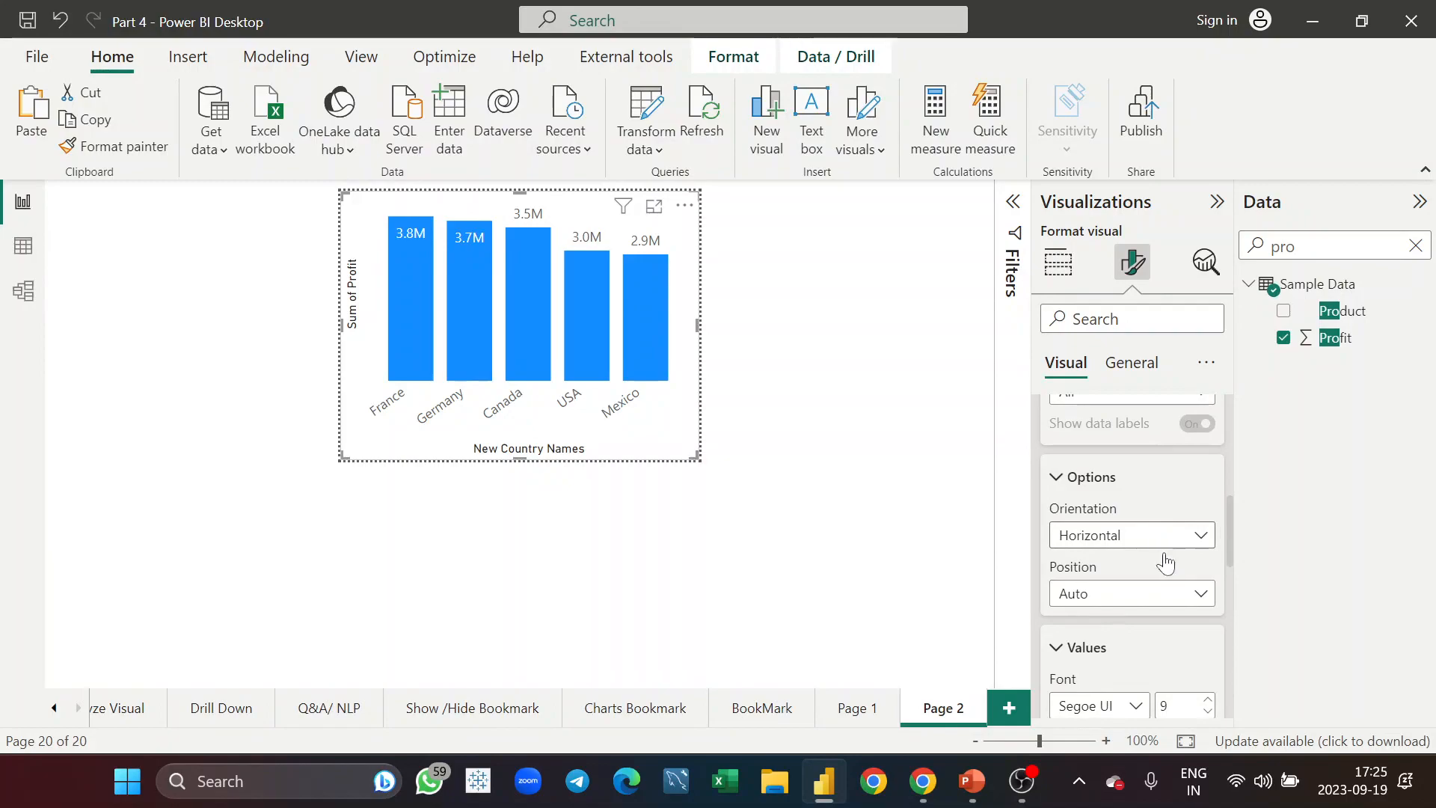
left_click(1128, 595)
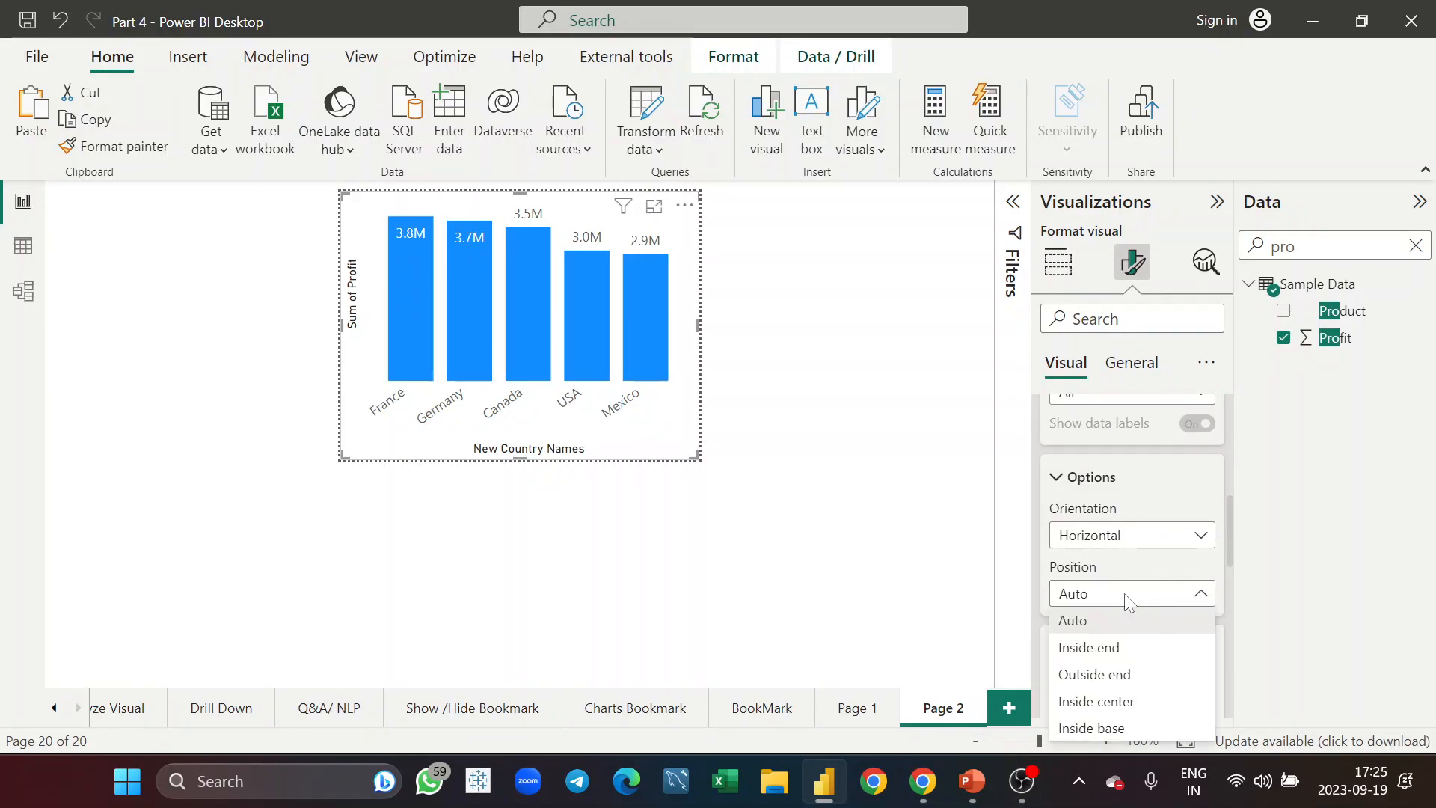
left_click(1111, 648)
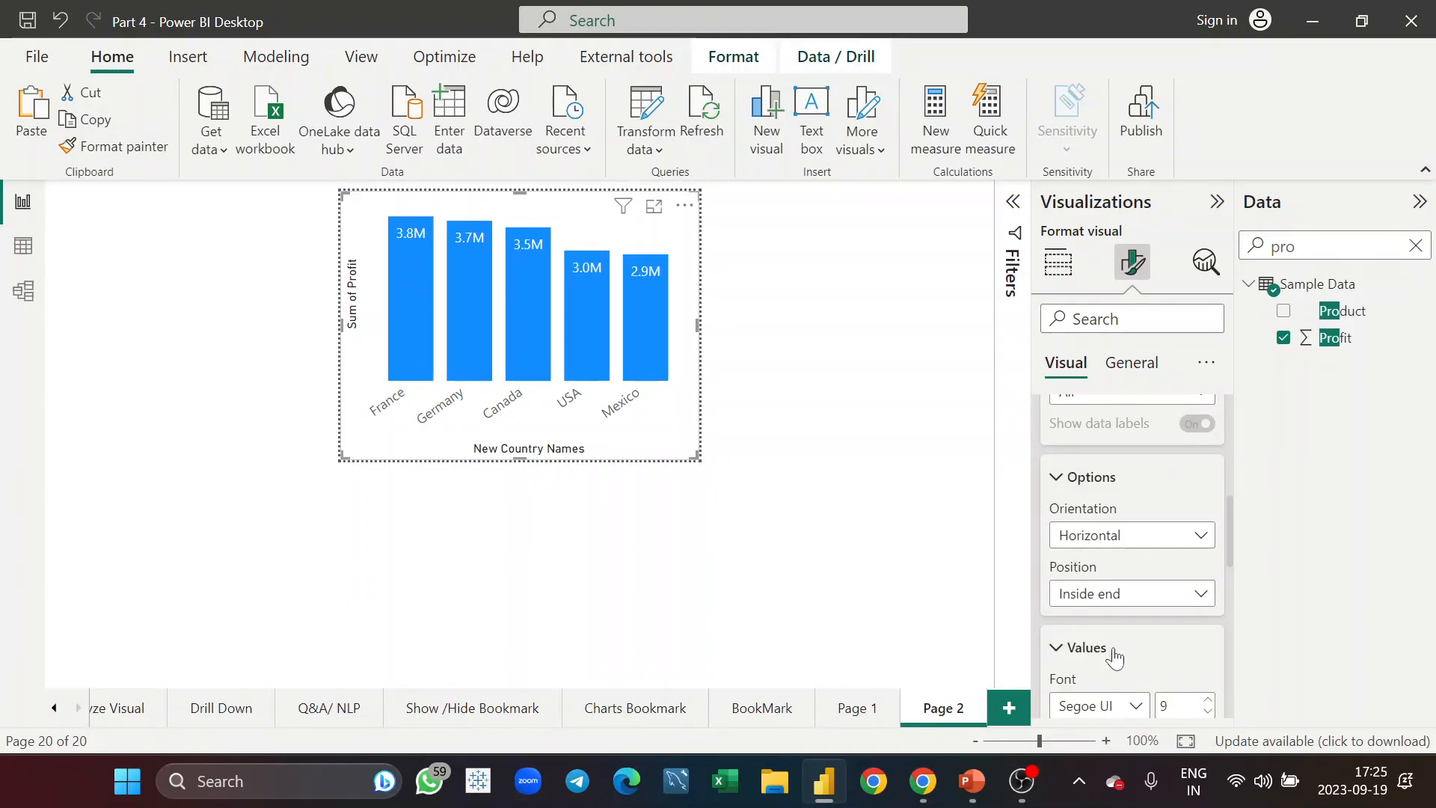
Step: Try the Outside end position for the data labels, and return them to Inside end
left_click(1183, 604)
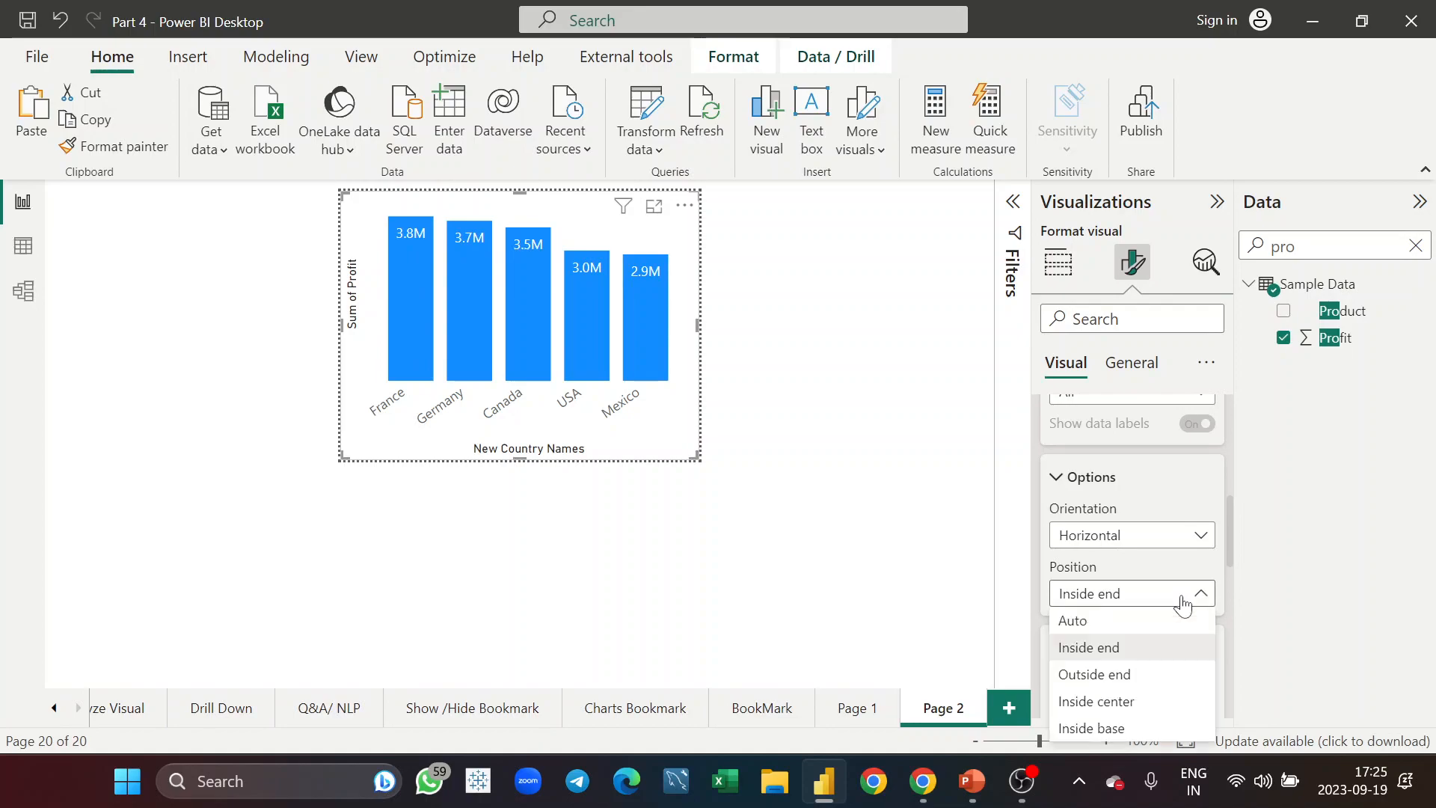
left_click(1103, 674)
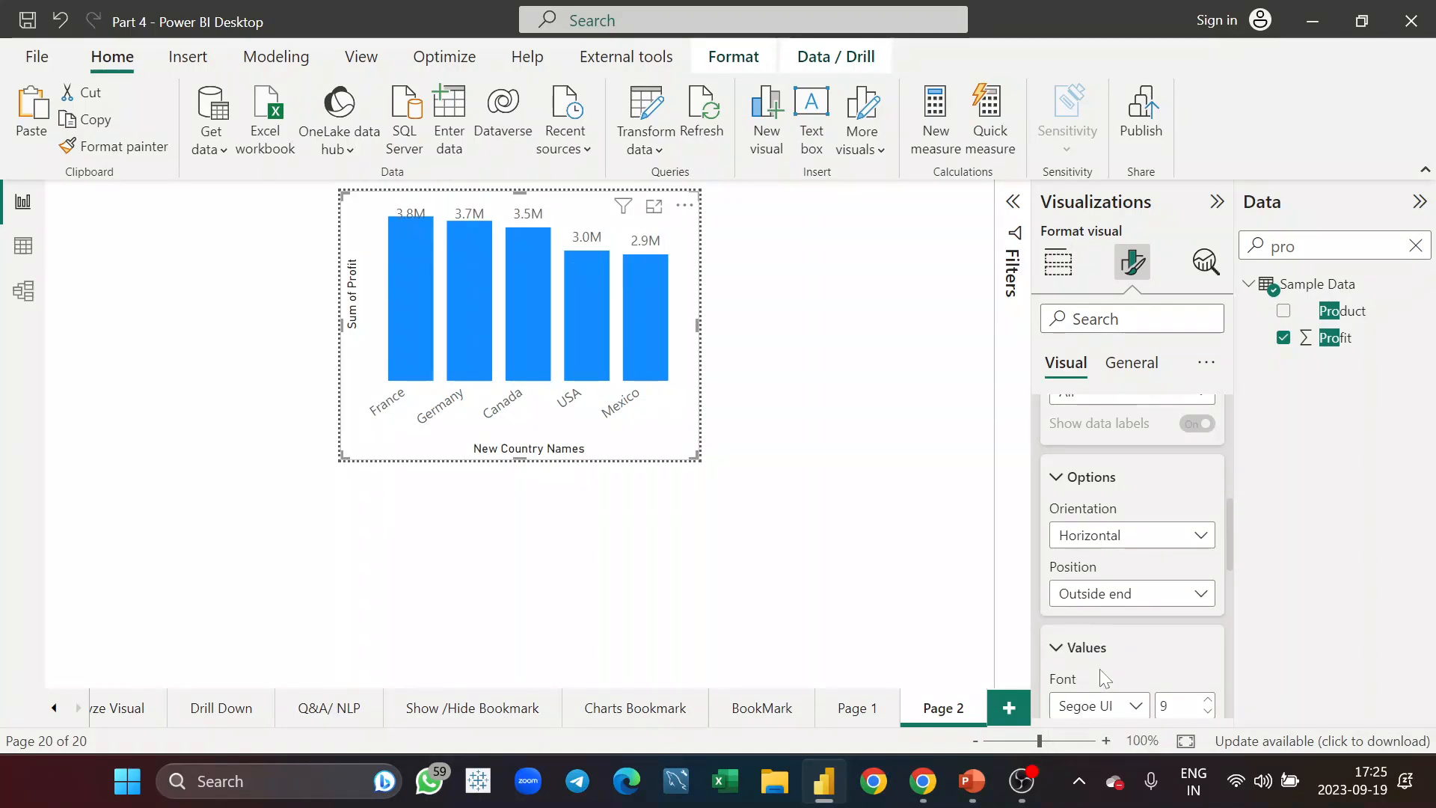
left_click(1188, 598)
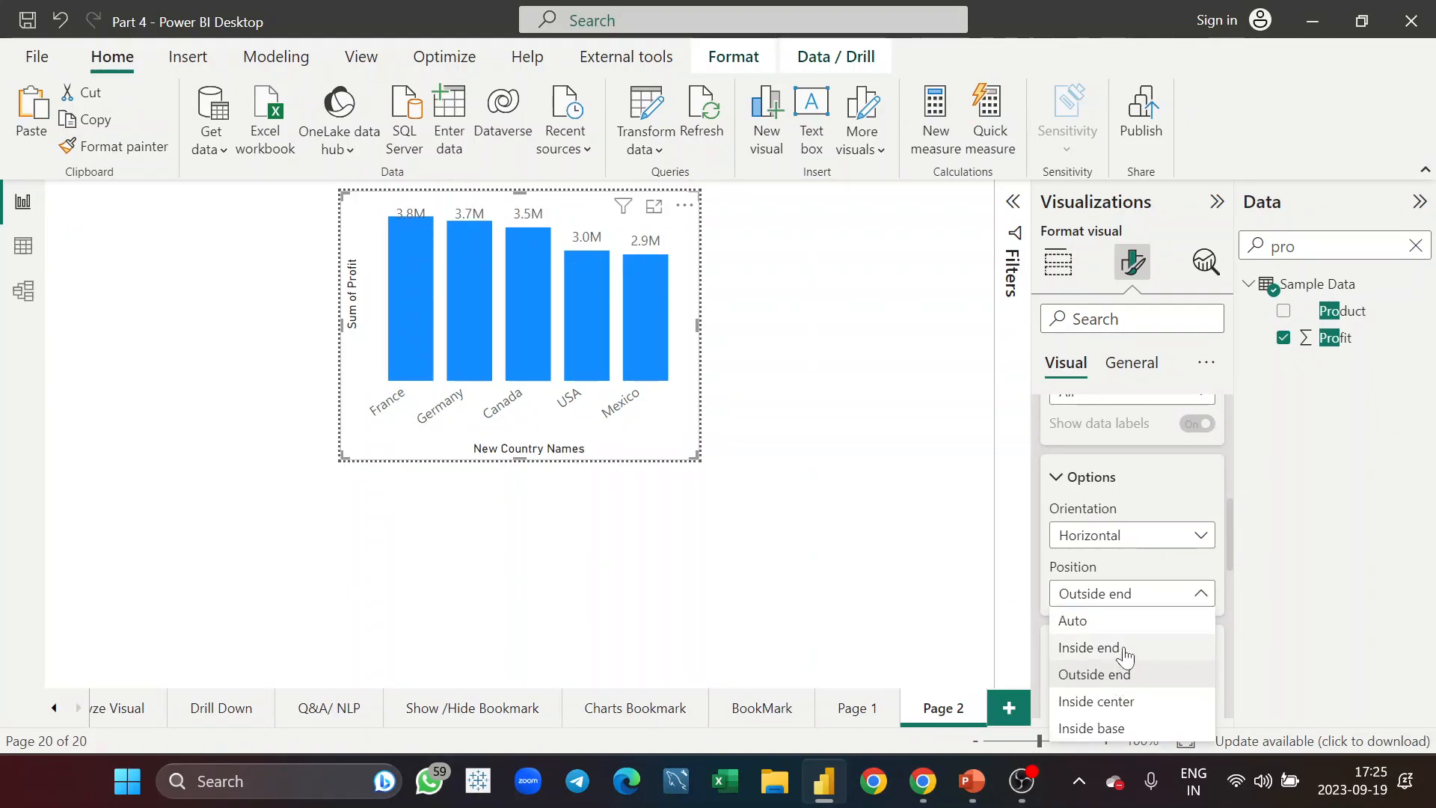
left_click(1121, 648)
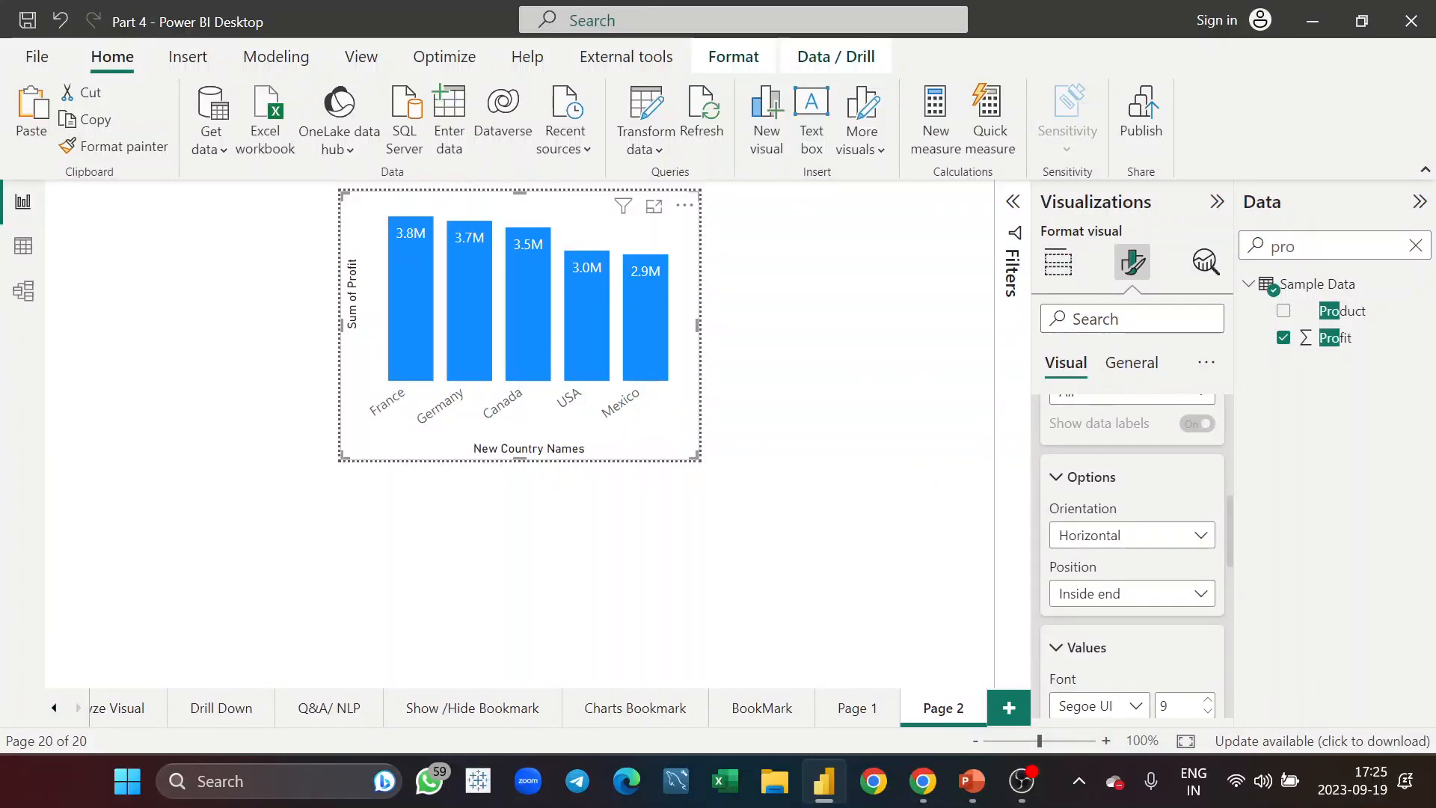
Step: Rename Page 2 as Tooltip
left_click(1075, 277)
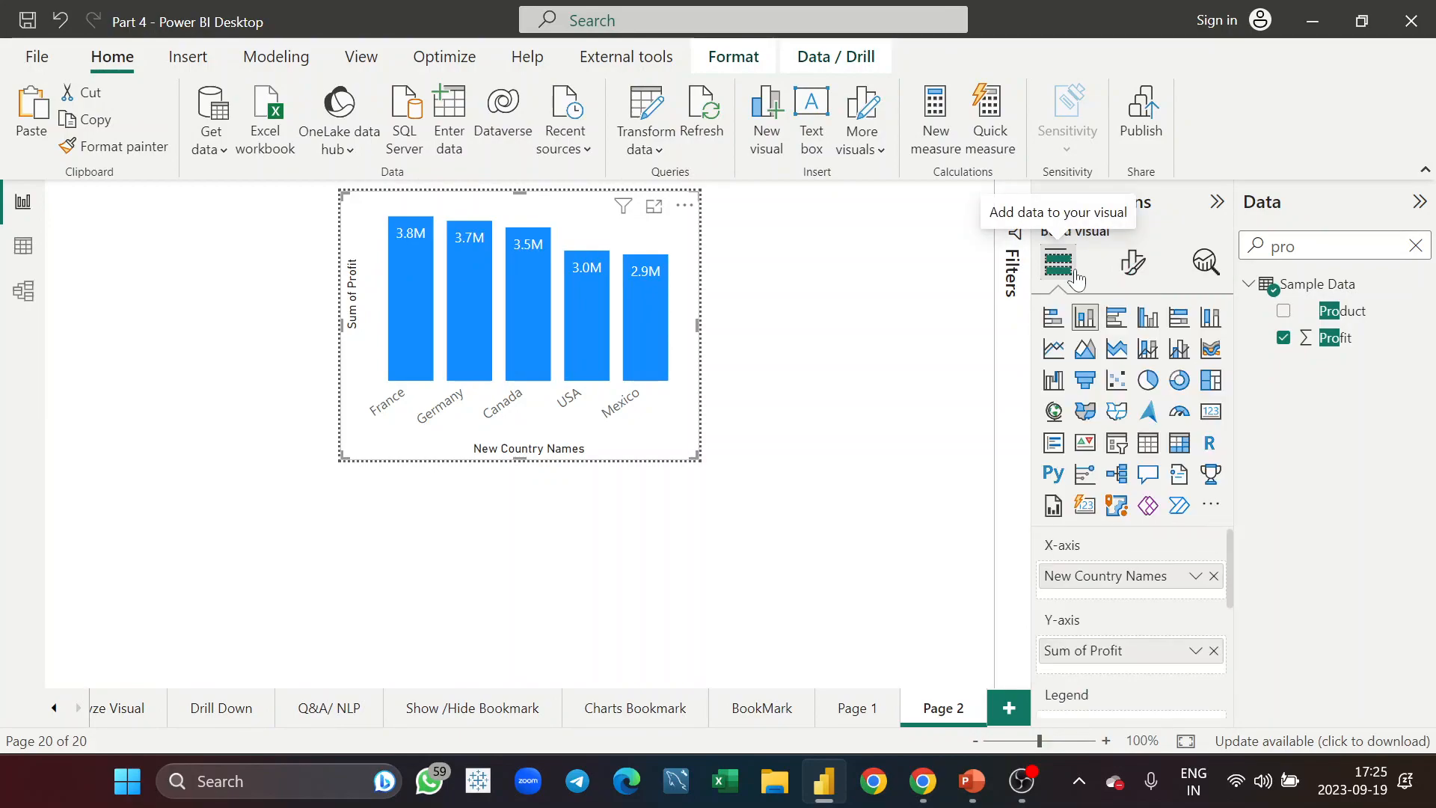
double_click(936, 708)
key("BackSpace")
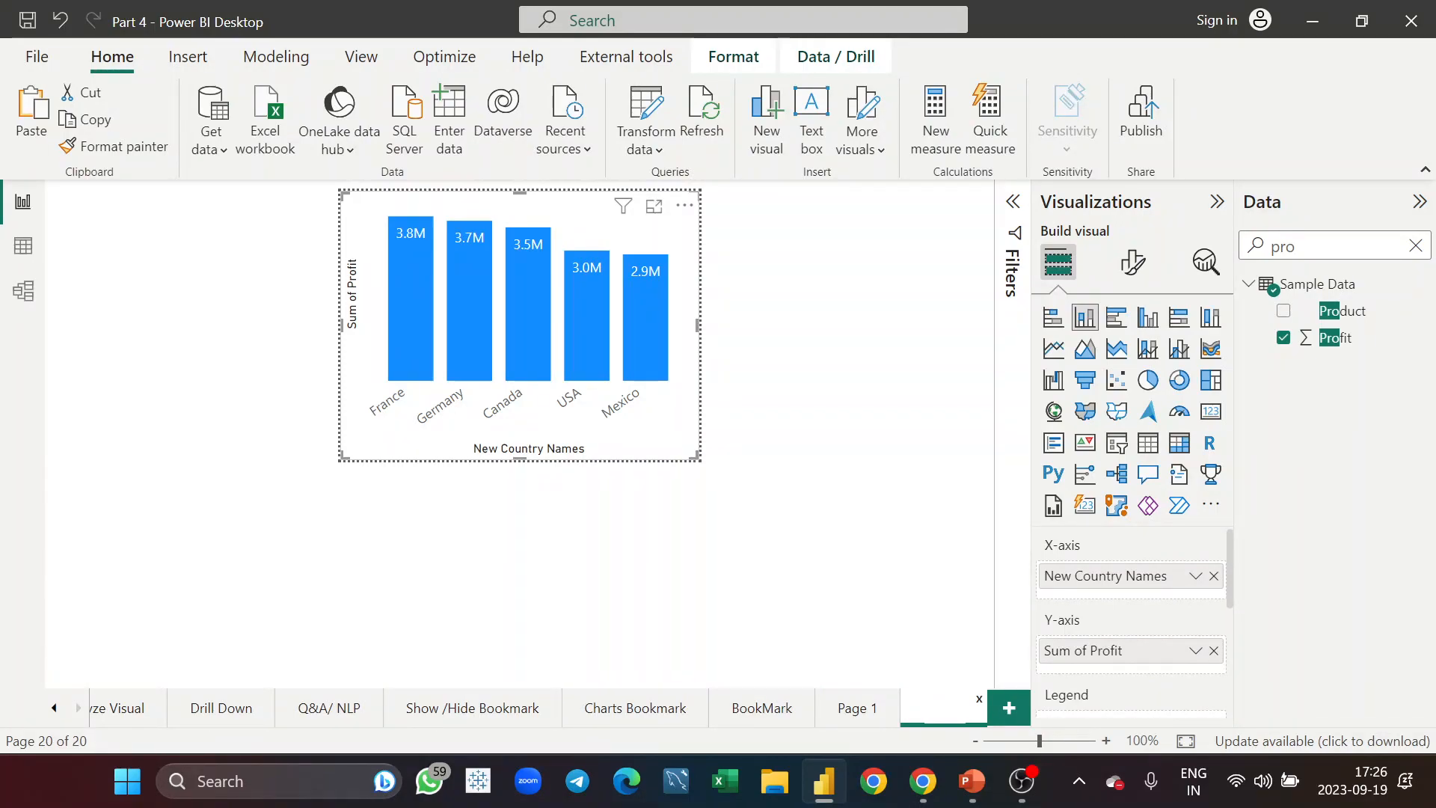
type("Tooltip")
key("Return")
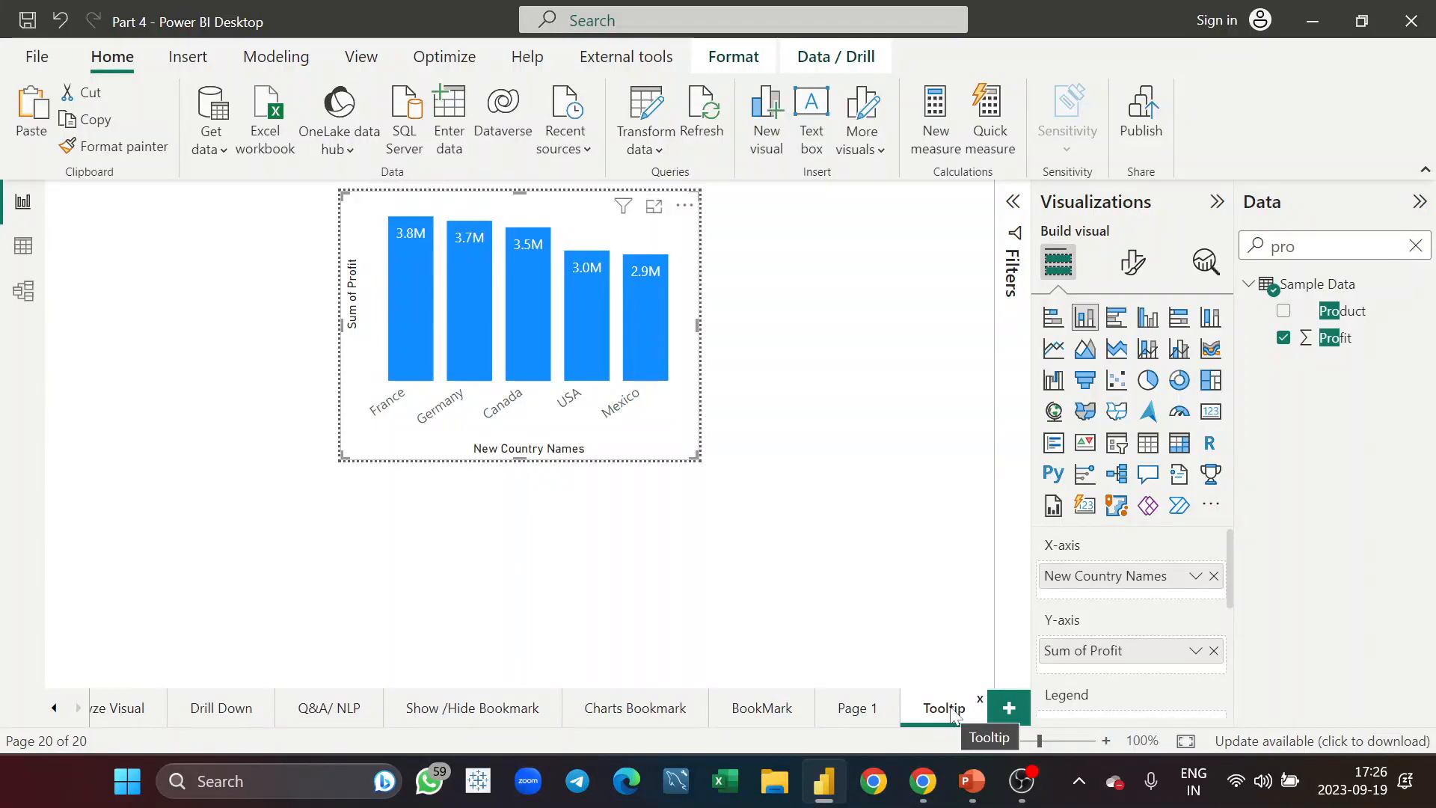
Step: Check the default tooltip of the line chart on Page 1 and open the chart's tooltip formatting options
left_click(856, 710)
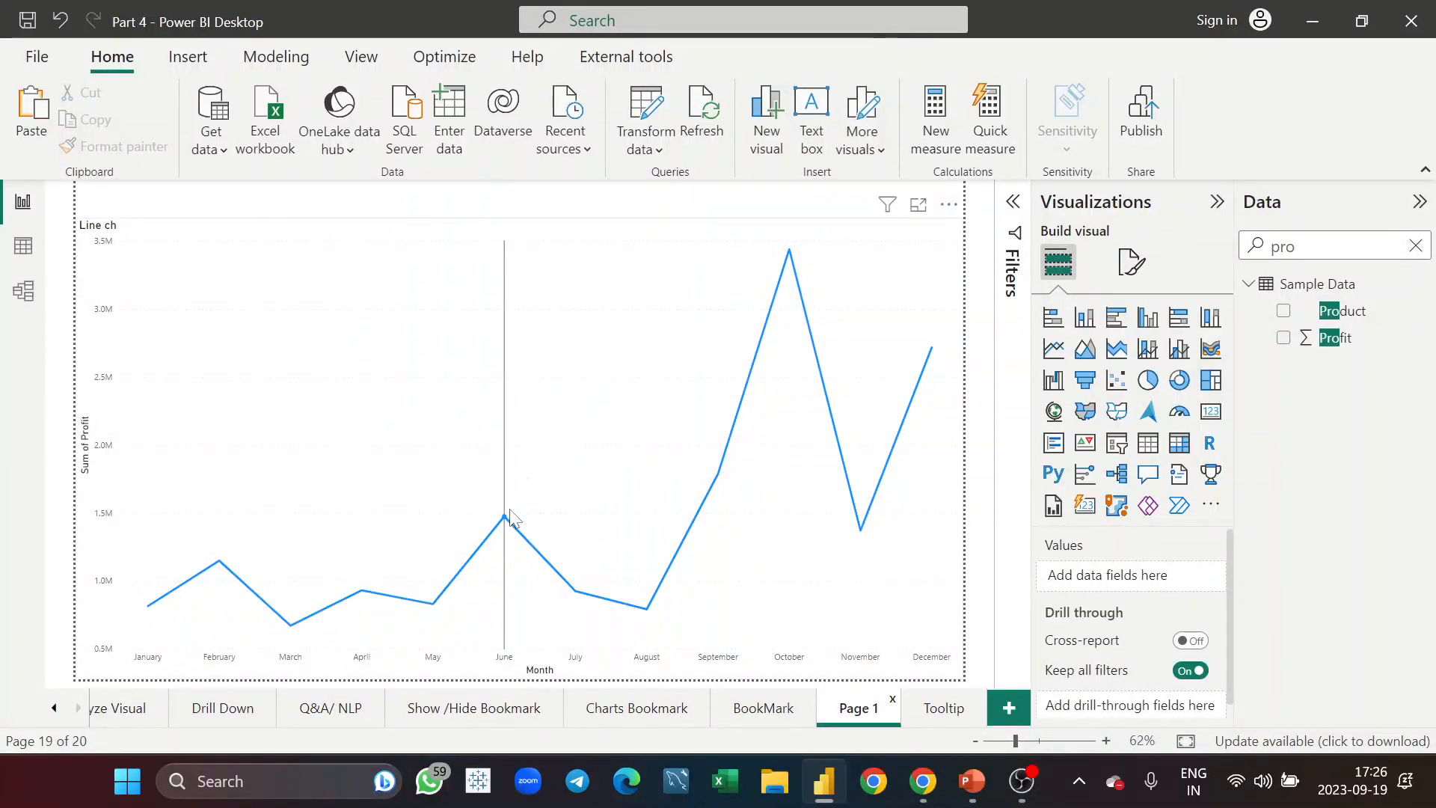
mouse_move(511, 518)
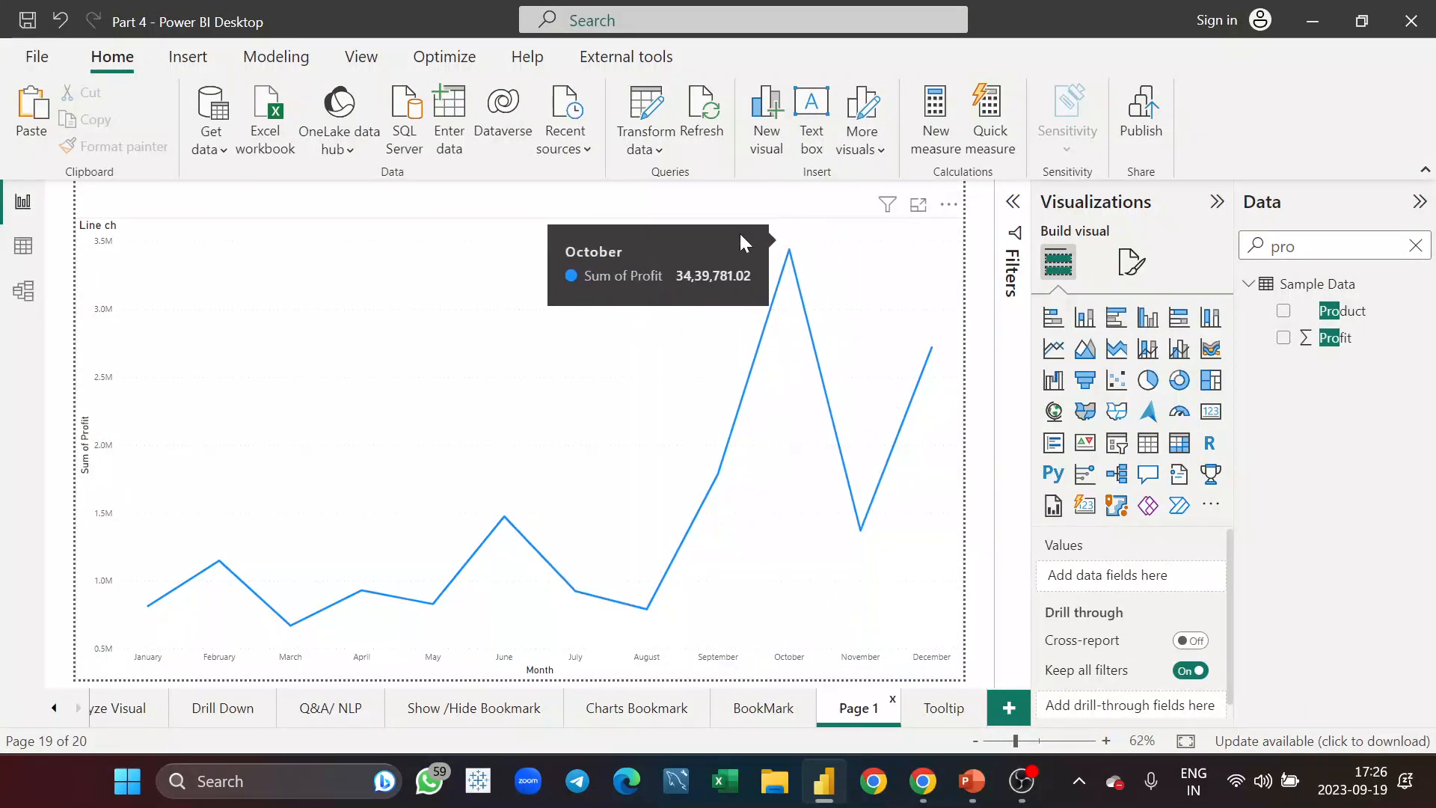
left_click(895, 254)
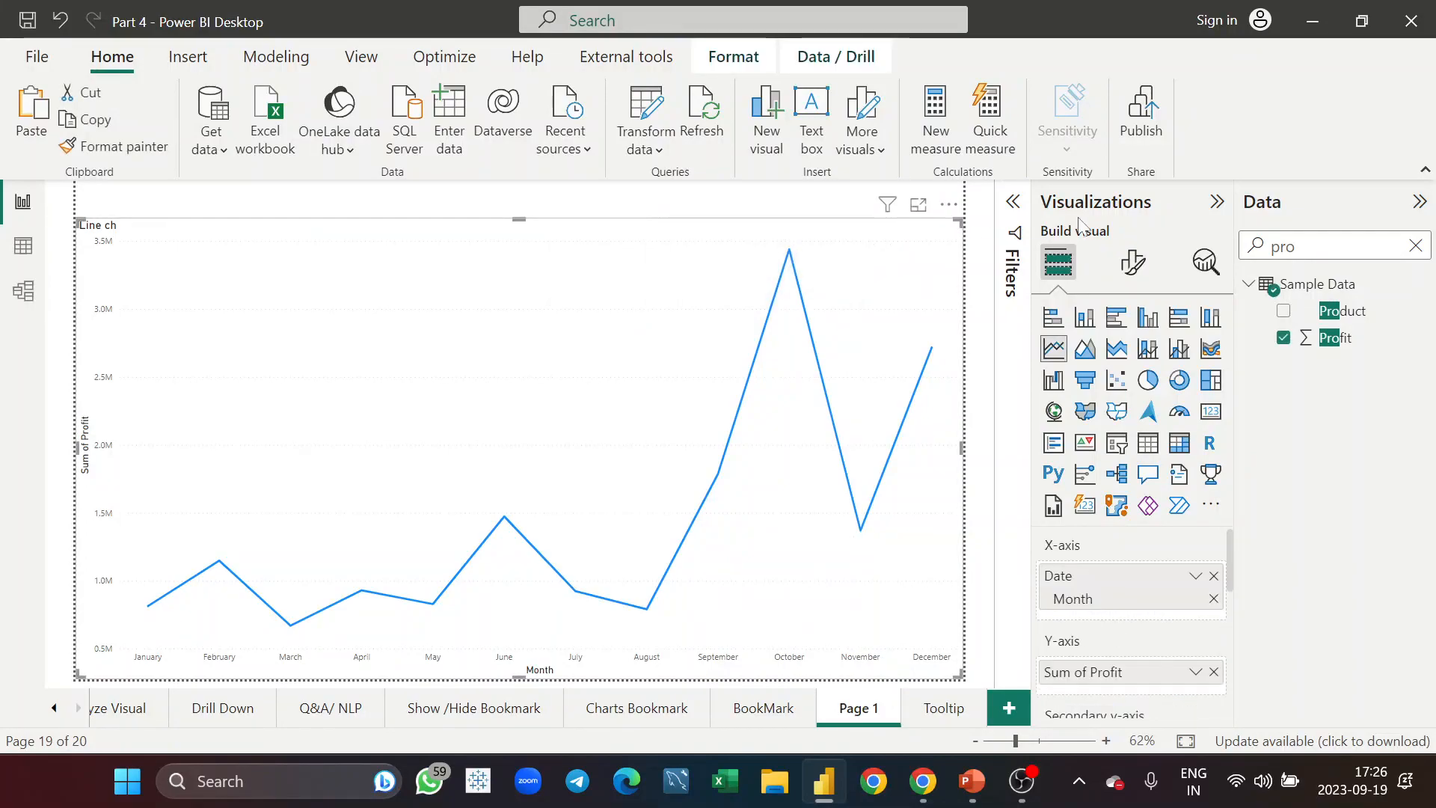
left_click(1134, 269)
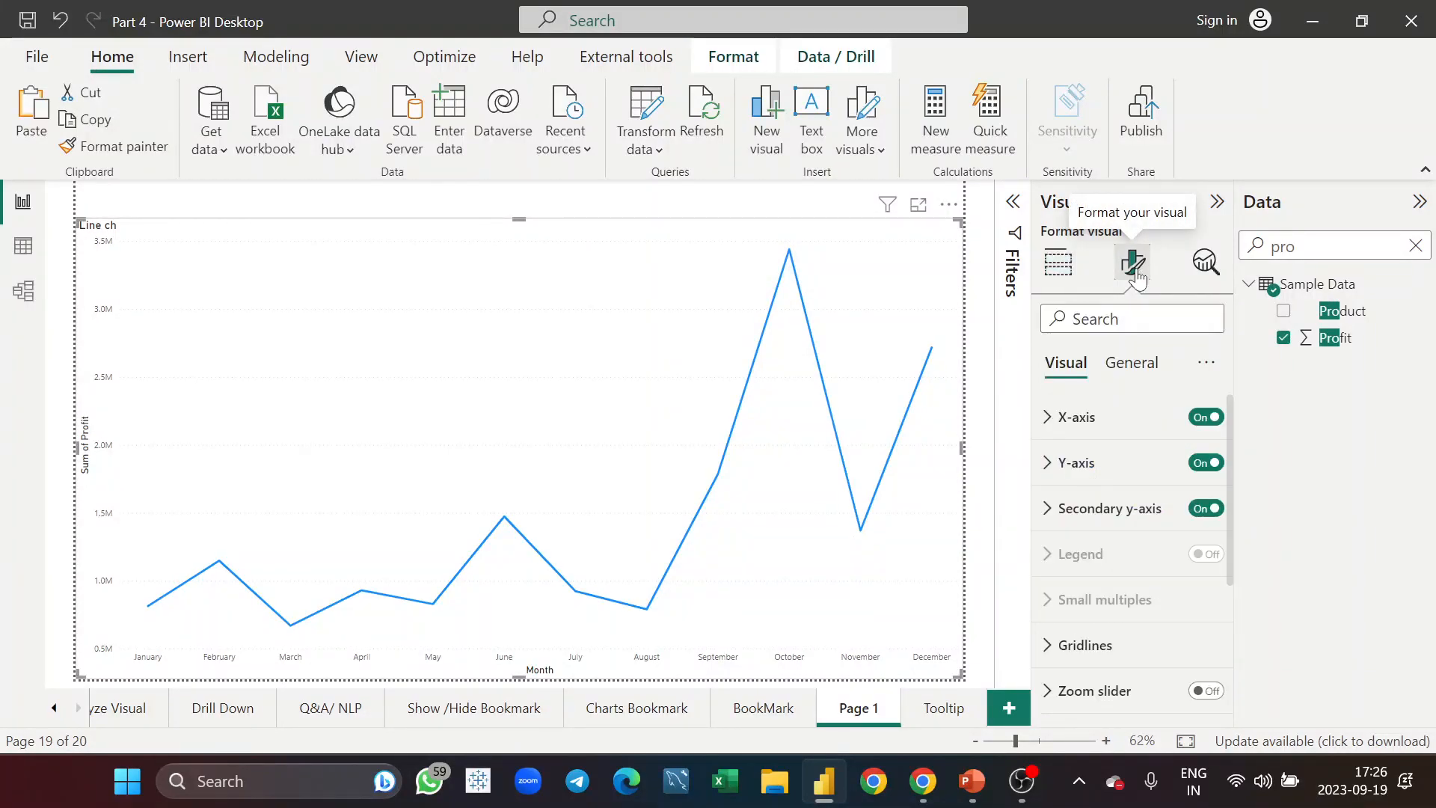
scroll(1094, 595, "down", 3)
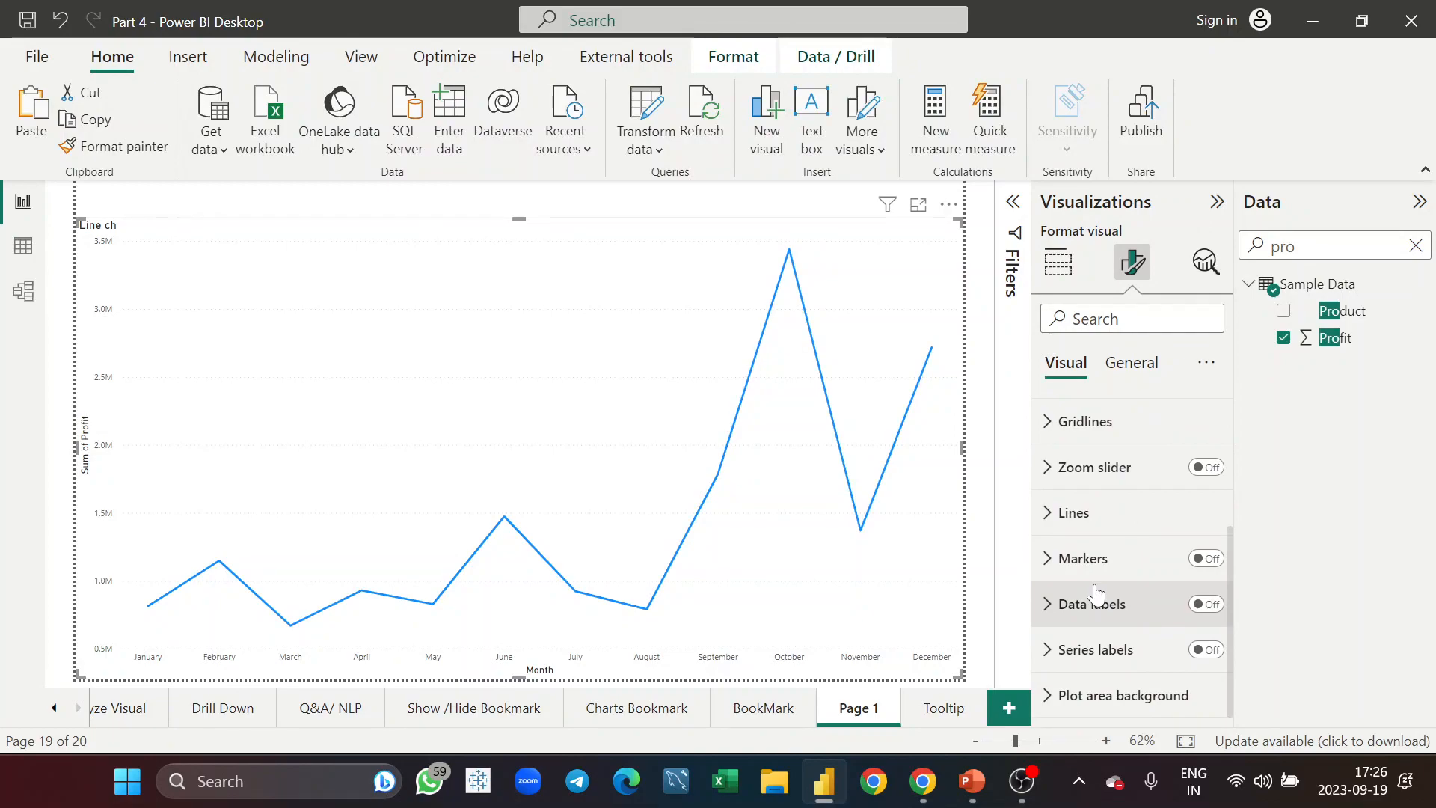
scroll(1093, 595, "up", 3)
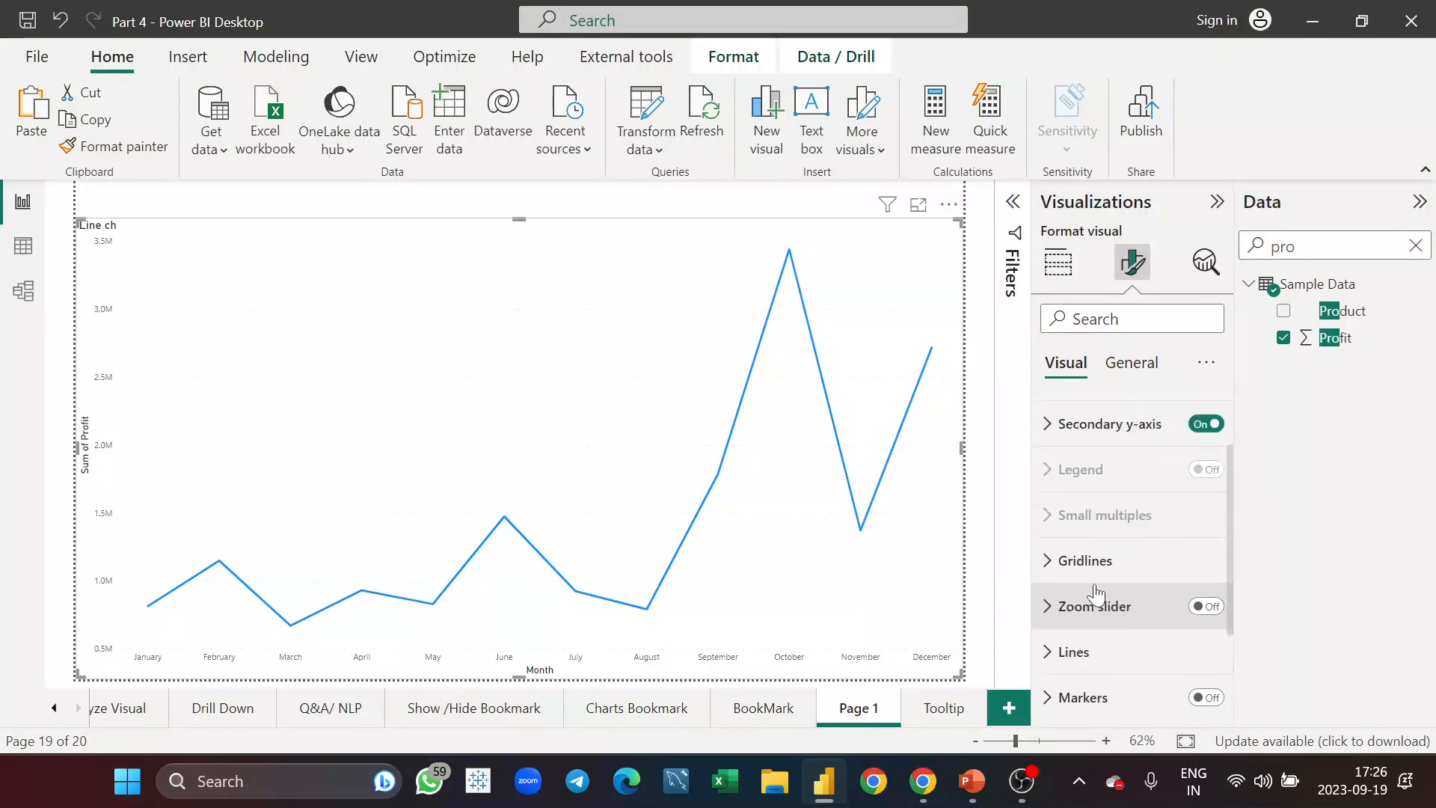
left_click(1132, 362)
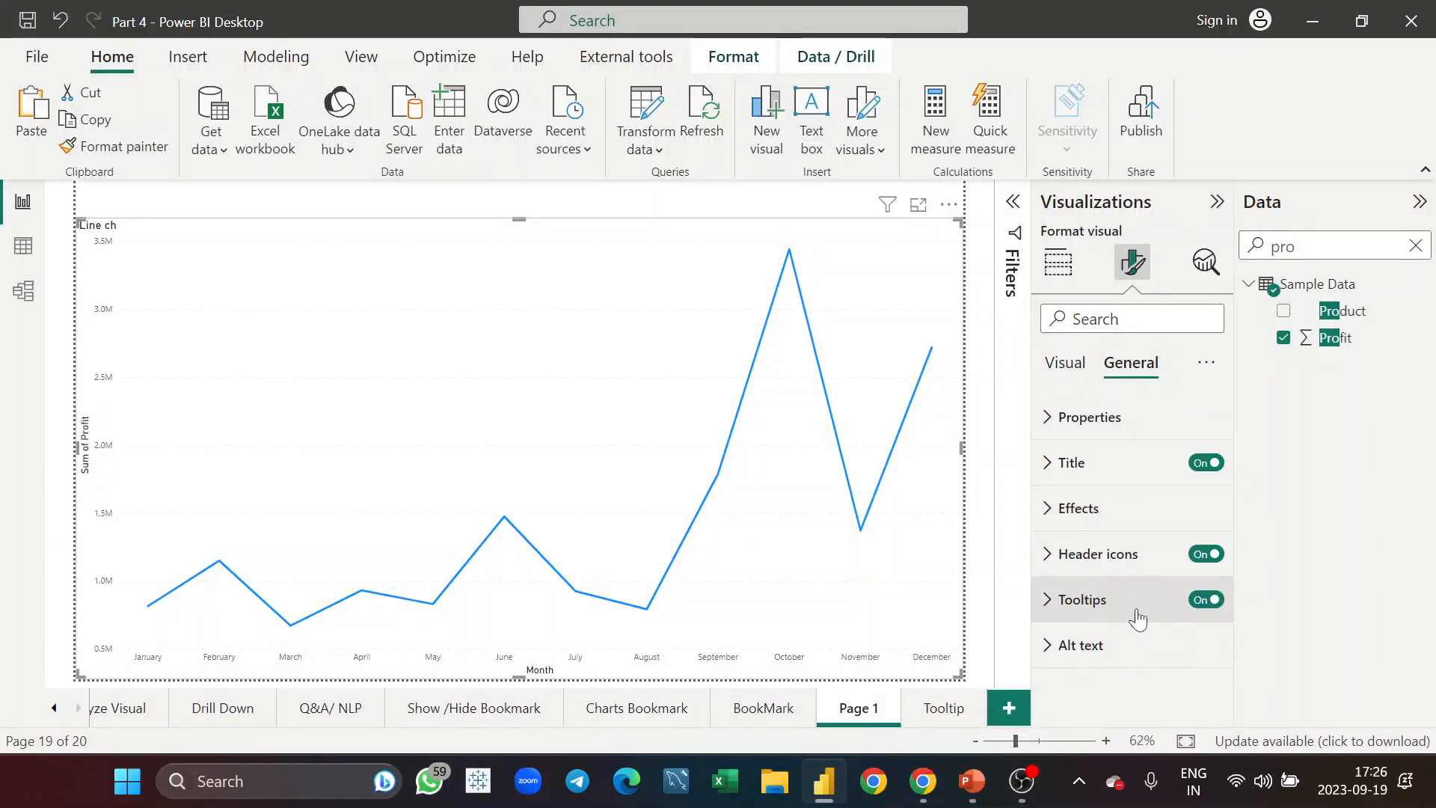
left_click(1082, 607)
scroll(1158, 658, "down", 2)
scroll(1157, 658, "down", 2)
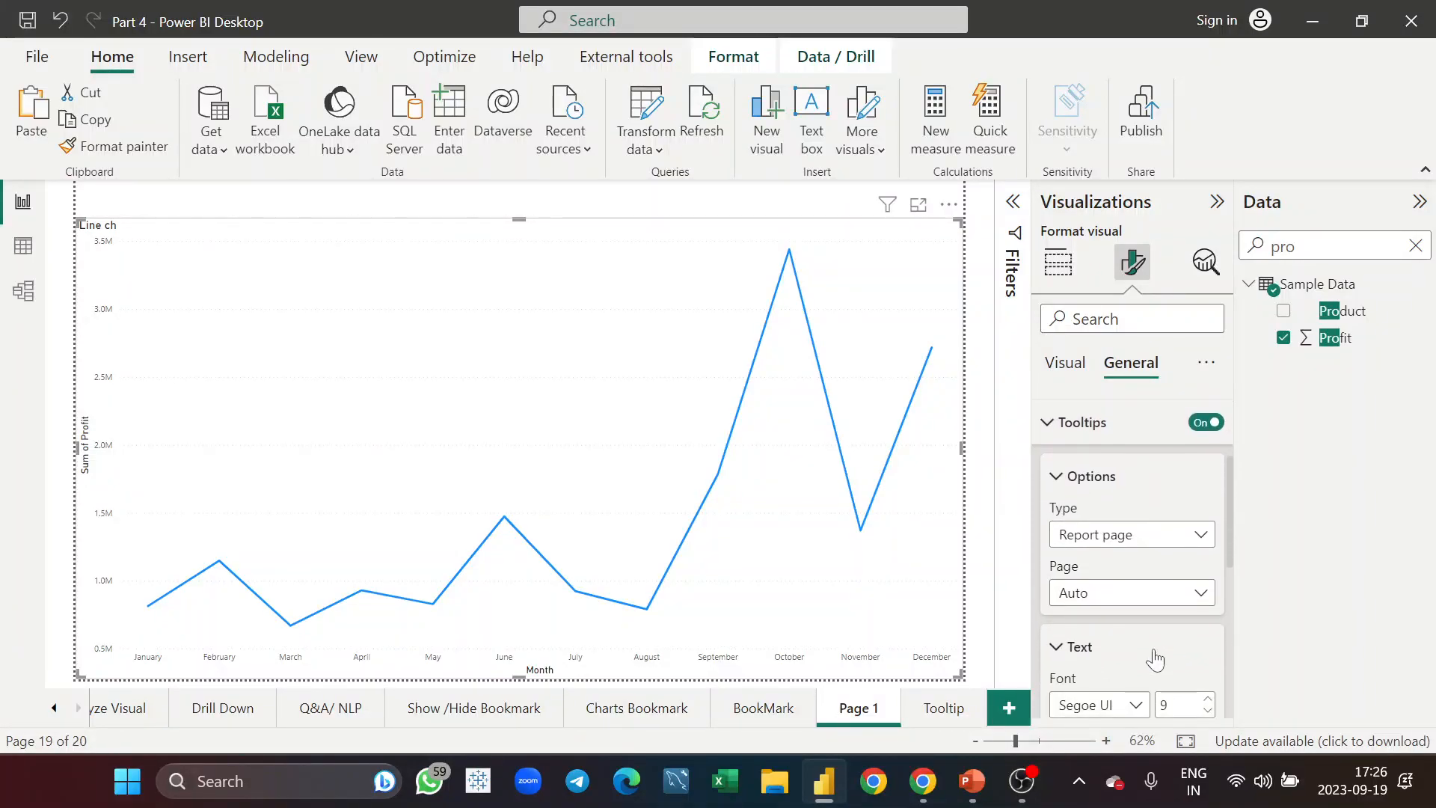
Step: Keep the line chart's tooltip type as Report page, set its page to Tooltip, and collapse the tooltip options
left_click(1193, 527)
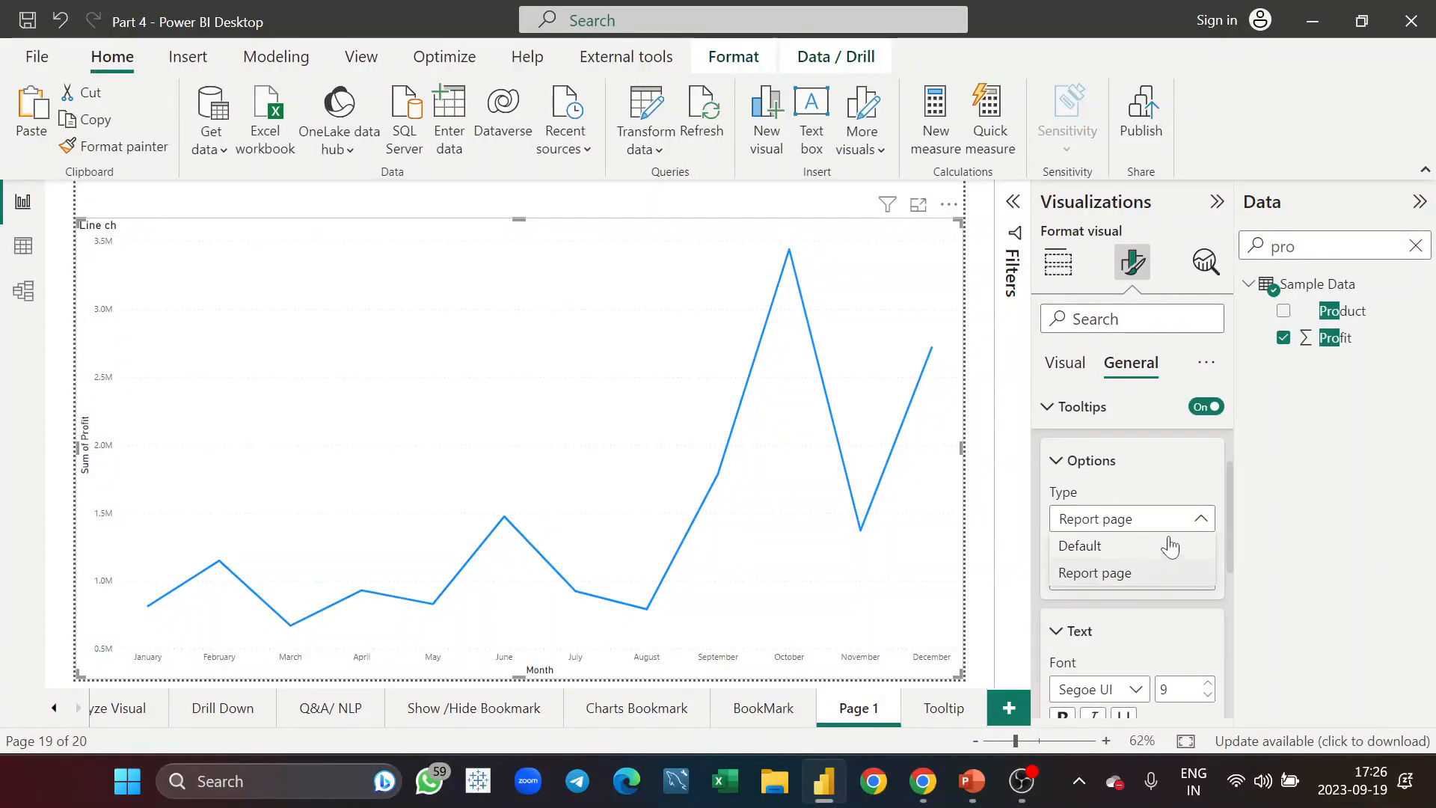
left_click(1192, 530)
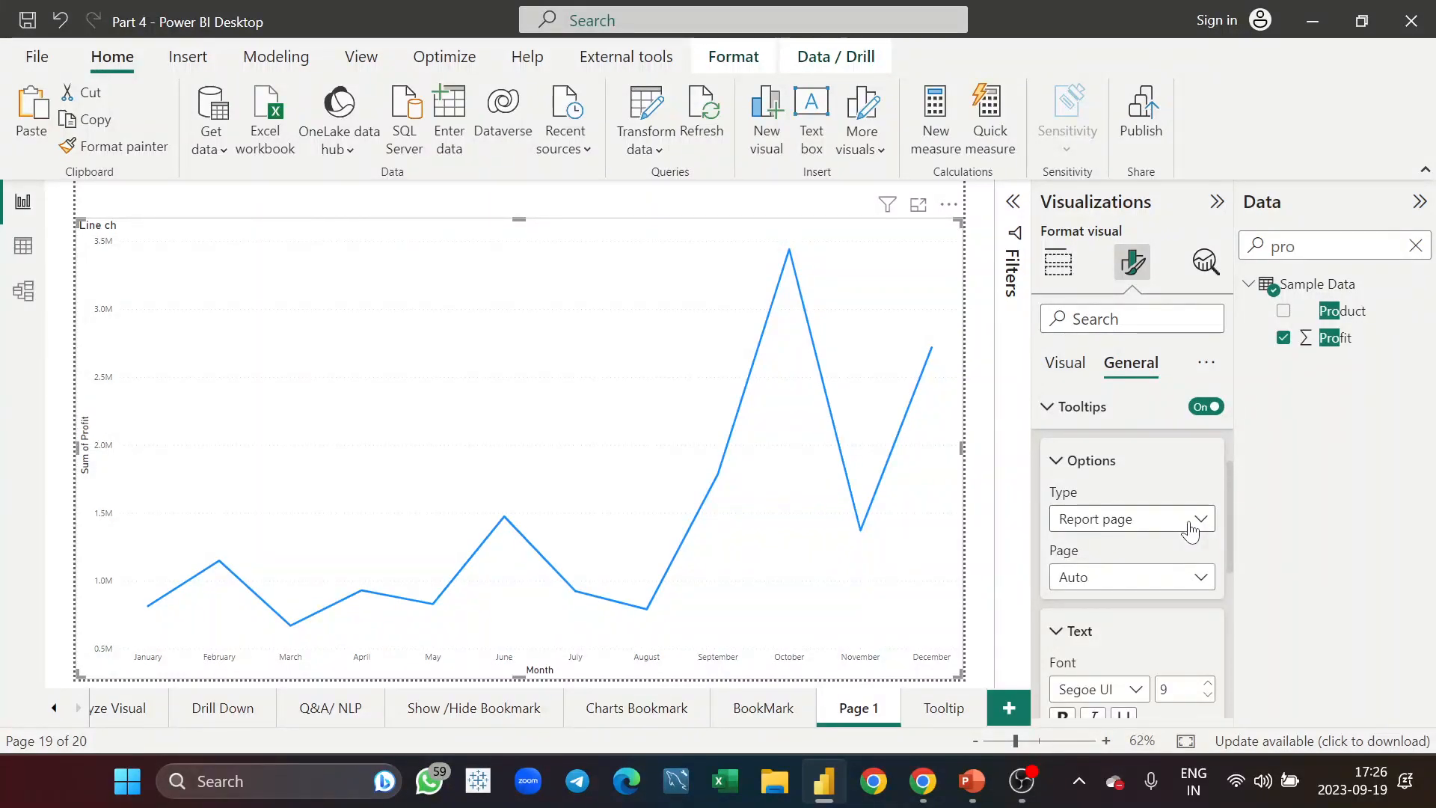
left_click(1167, 591)
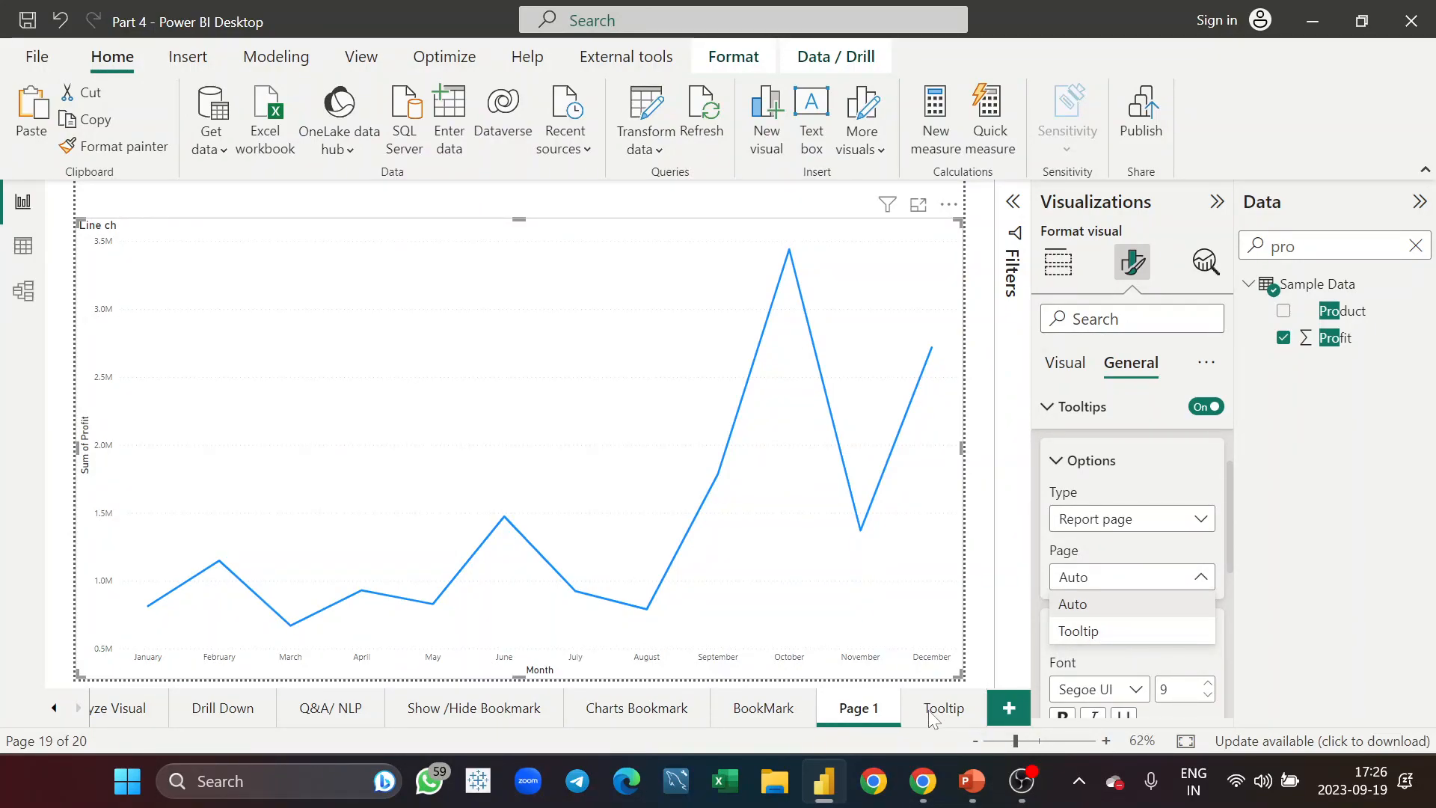
left_click(1102, 633)
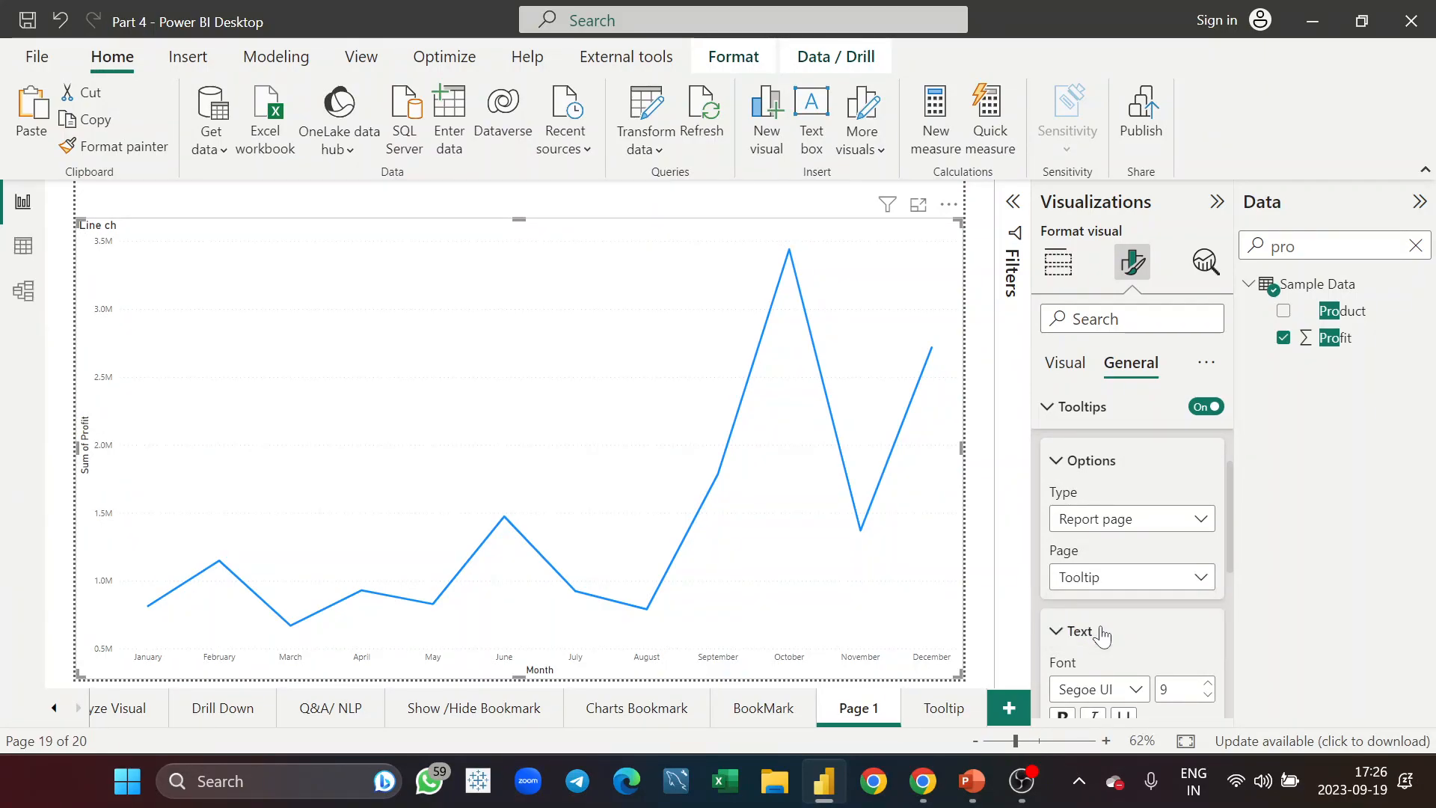
scroll(1101, 634, "down", 1)
scroll(1100, 632, "up", 4)
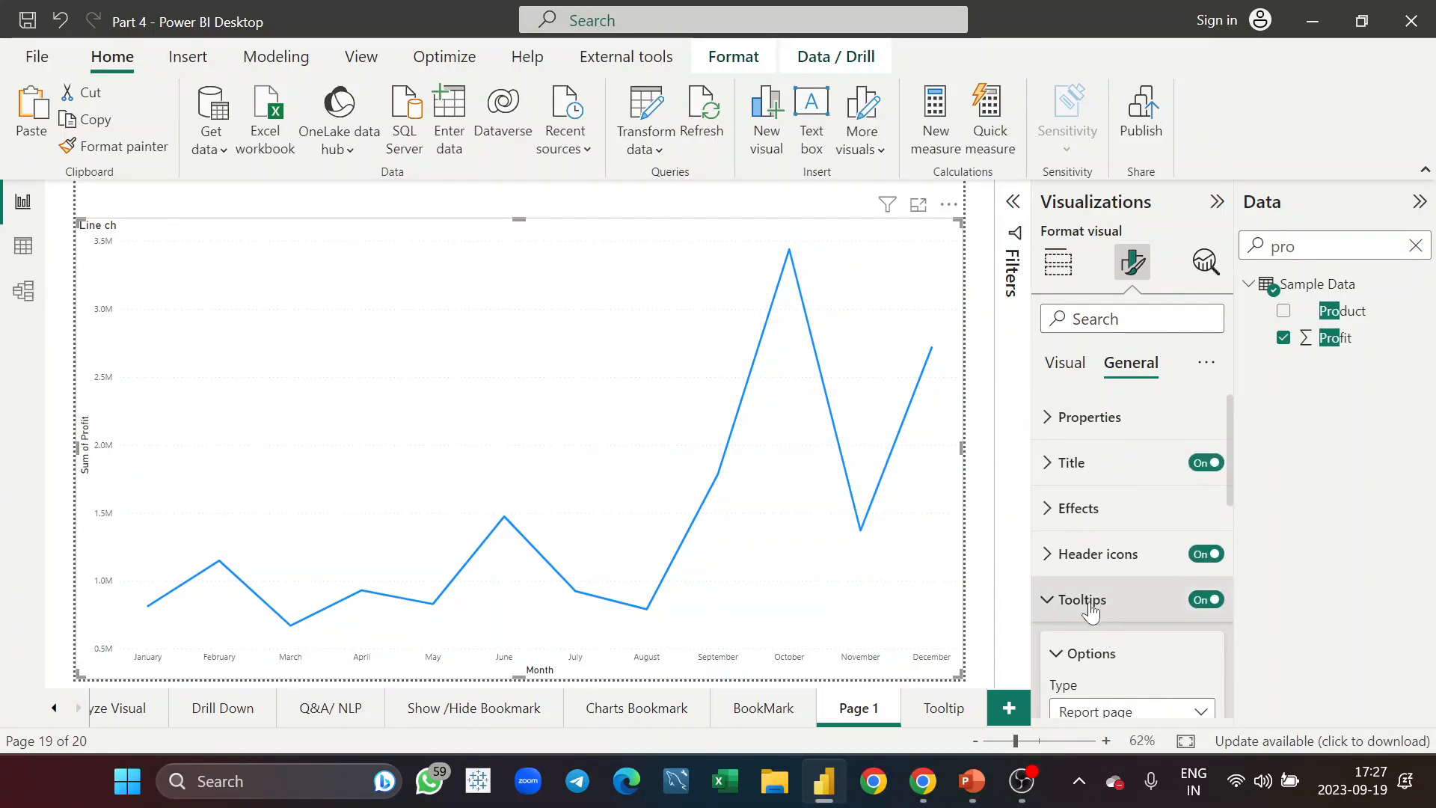
left_click(1090, 602)
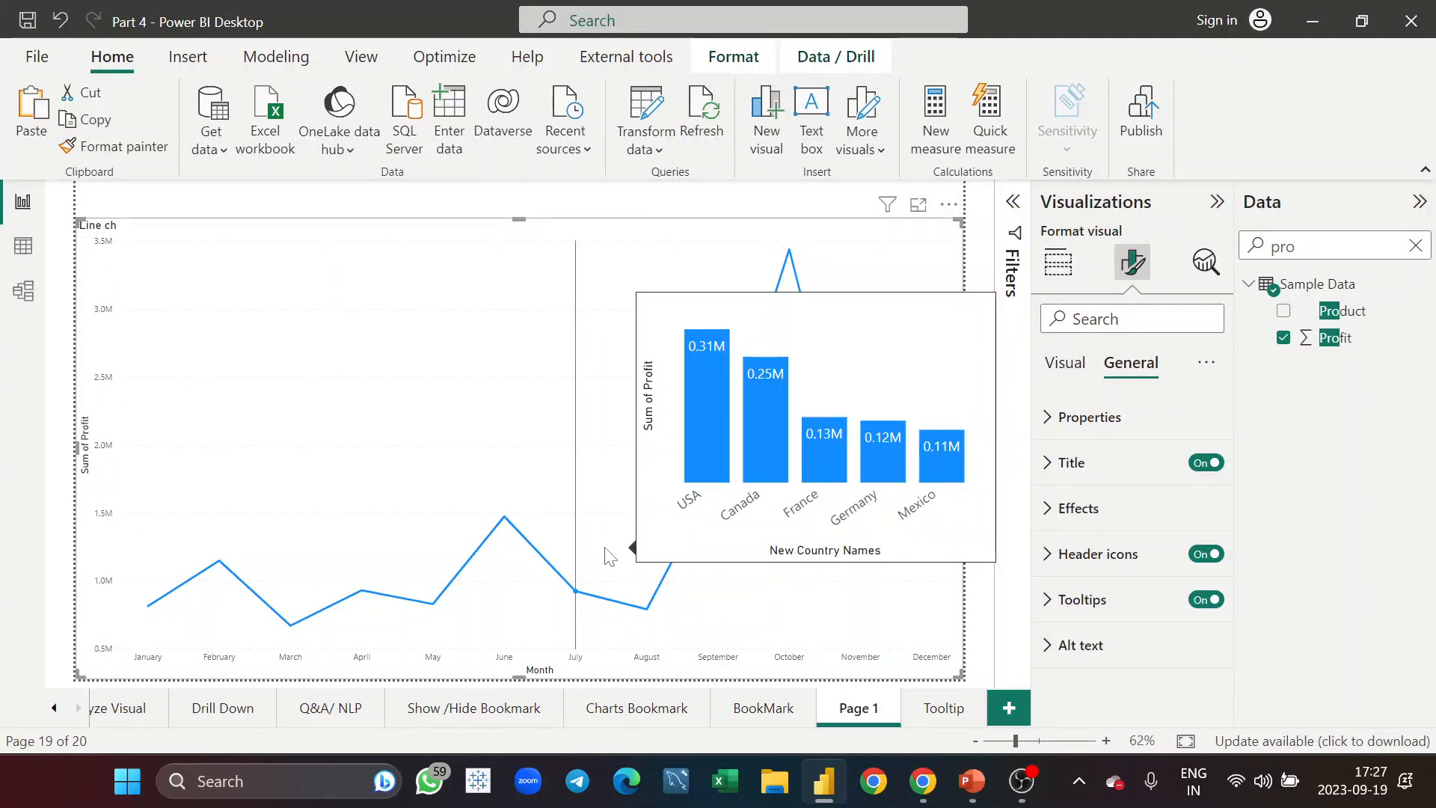
Step: Add another report page after the Tooltip page and allow its use as a tooltip
left_click(945, 712)
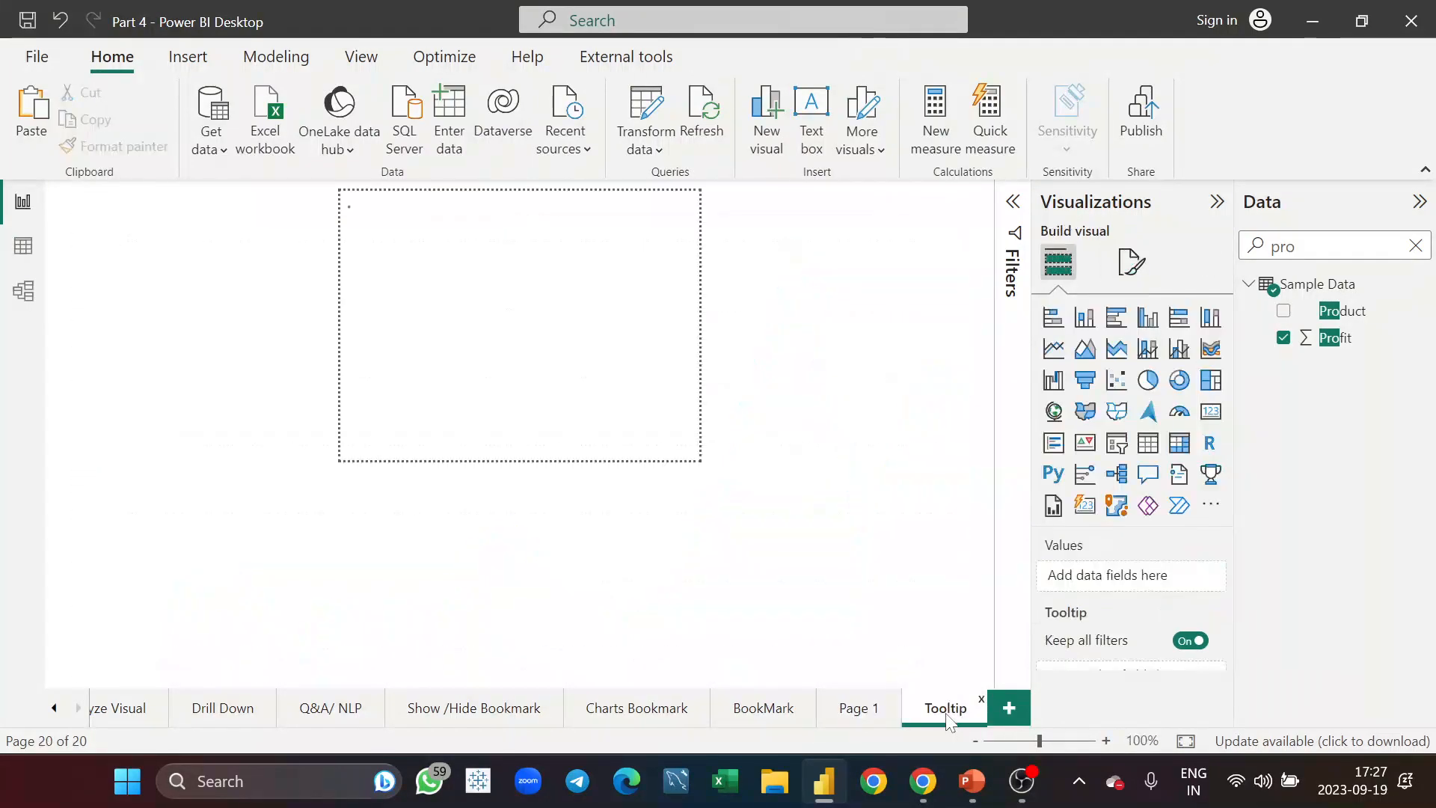
left_click(1010, 709)
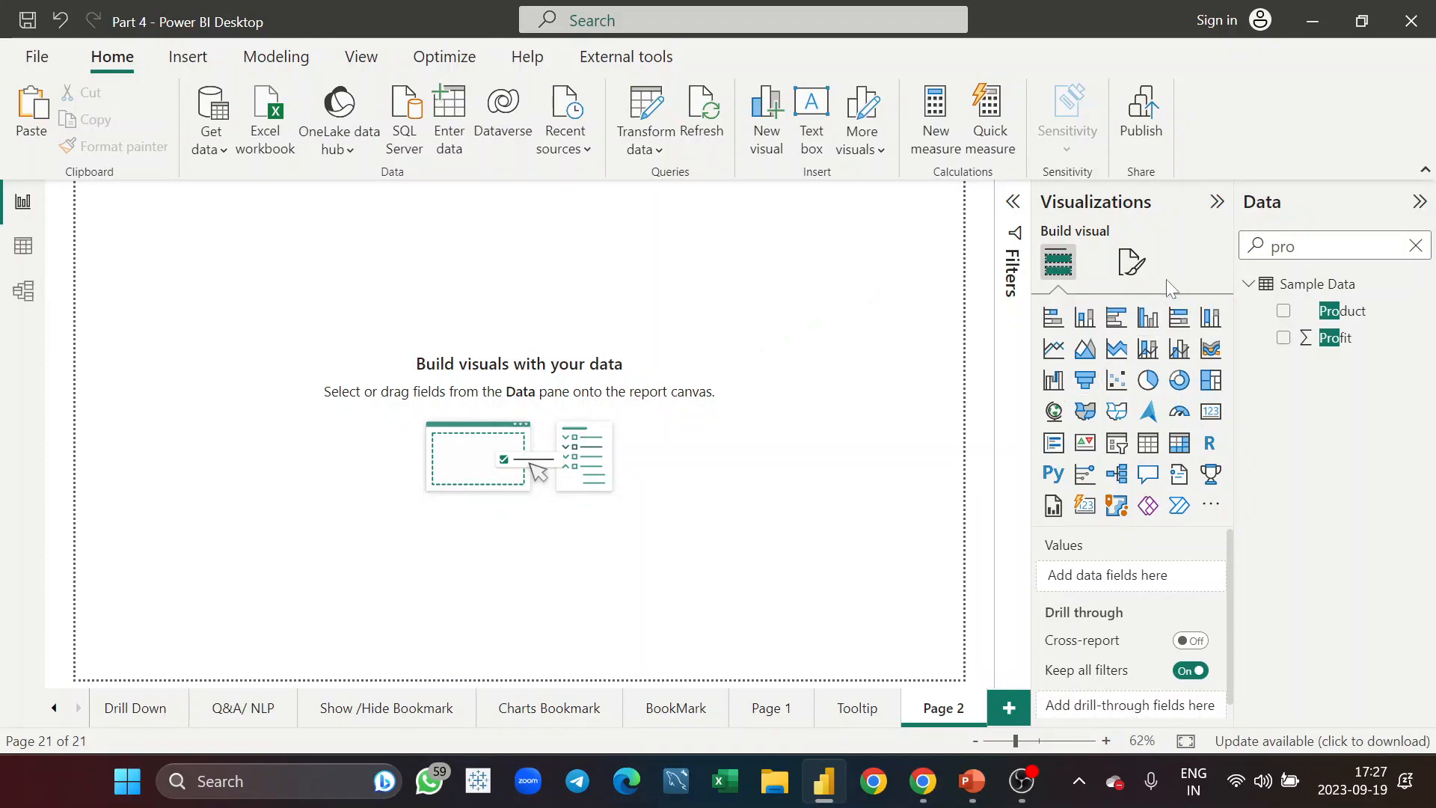
left_click(1131, 262)
left_click(1138, 370)
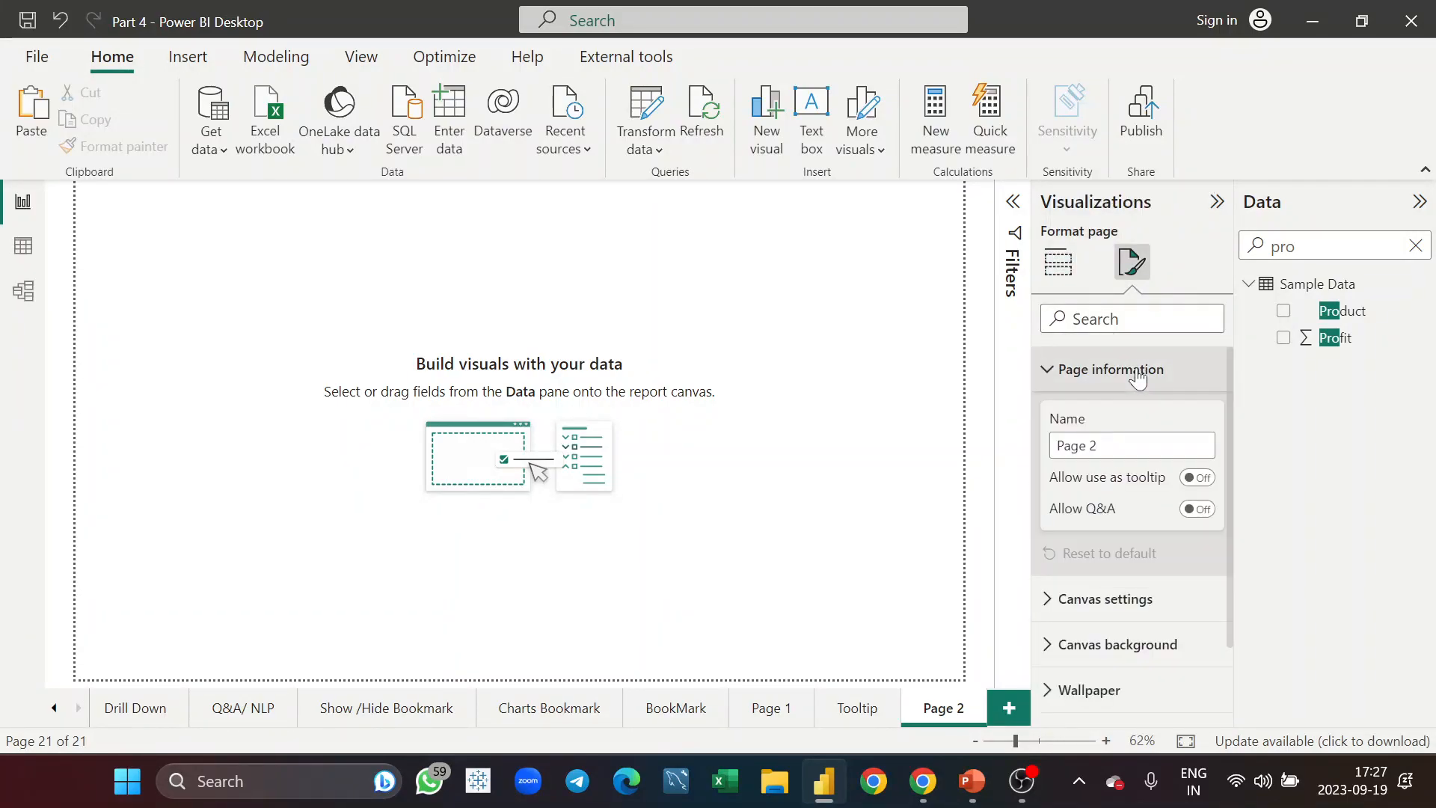
left_click(1197, 479)
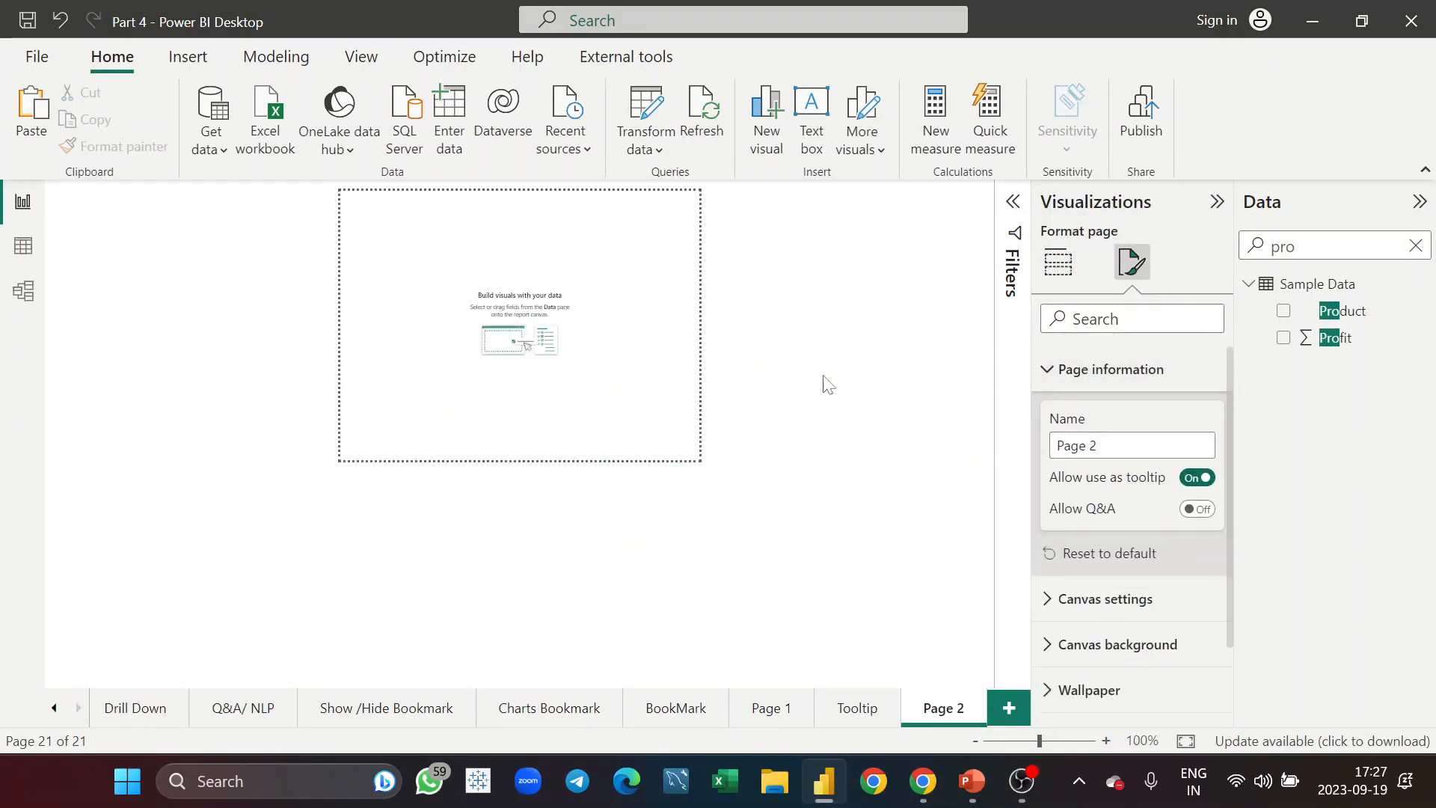
Step: Rename the new Page 2 as Tooltip 2
double_click(945, 709)
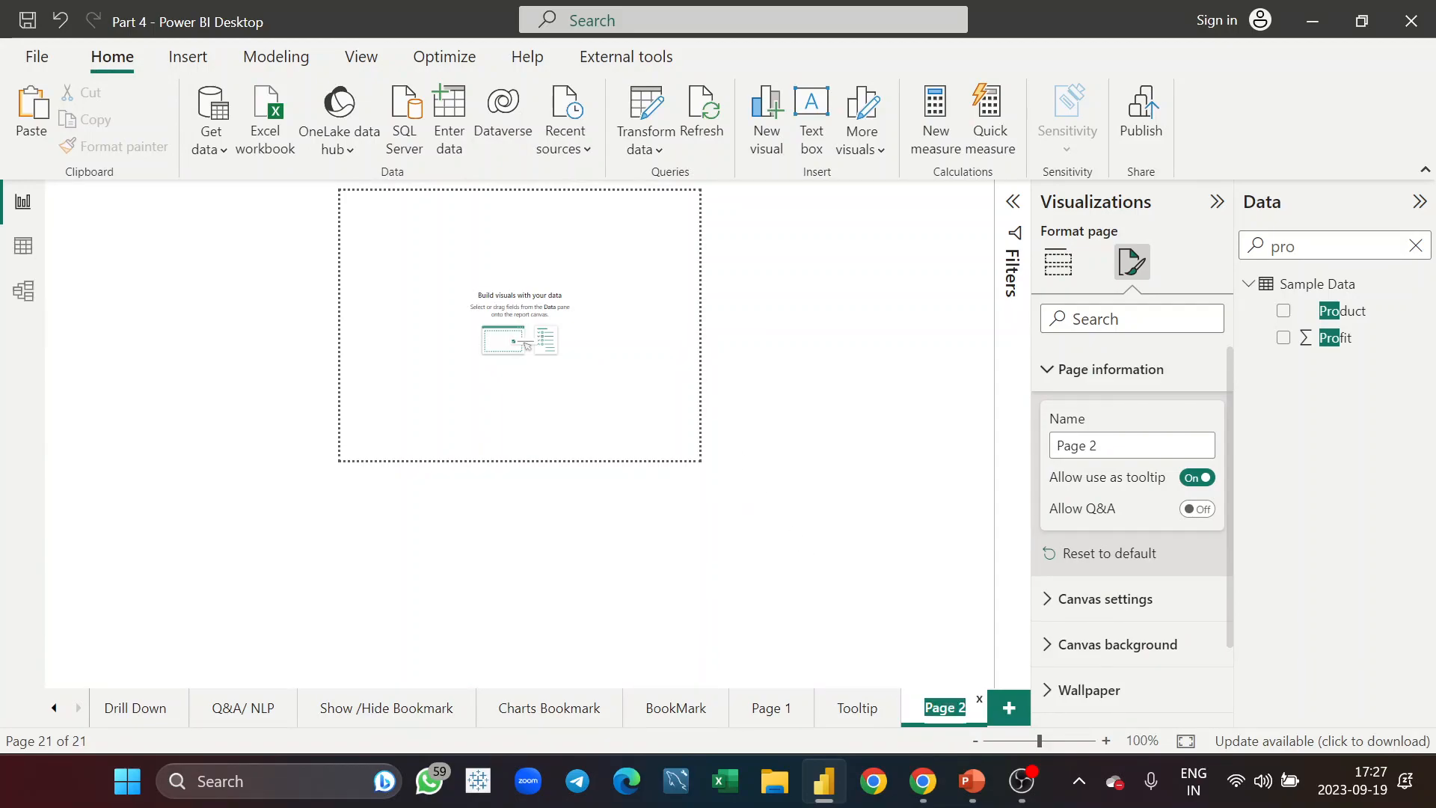
type("Tooltip 2")
key("Return")
Step: Add a treemap to the Tooltip 2 page with Profit as values and Product as category
left_click(1061, 273)
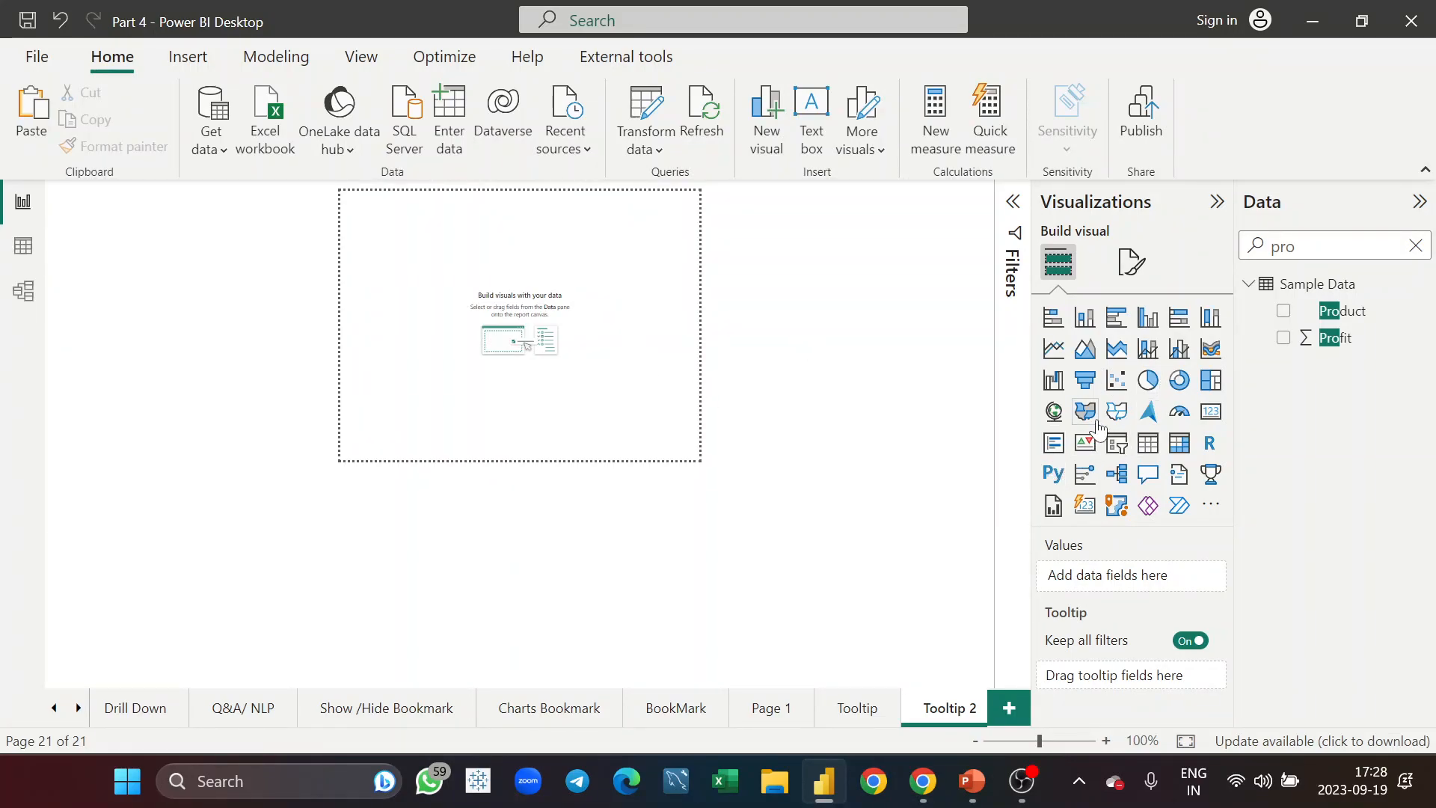
left_click(1216, 421)
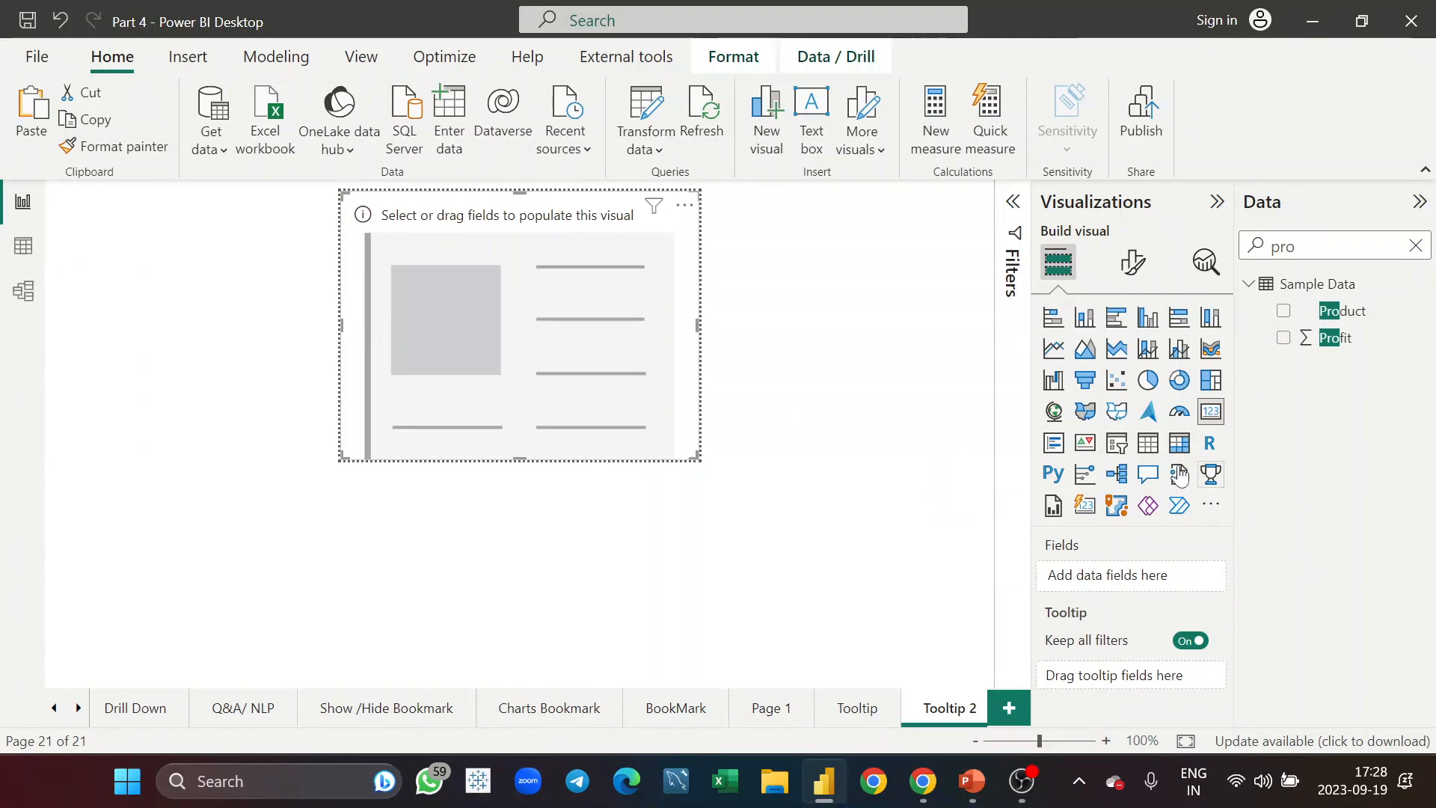
left_click(1210, 380)
left_click(1328, 343)
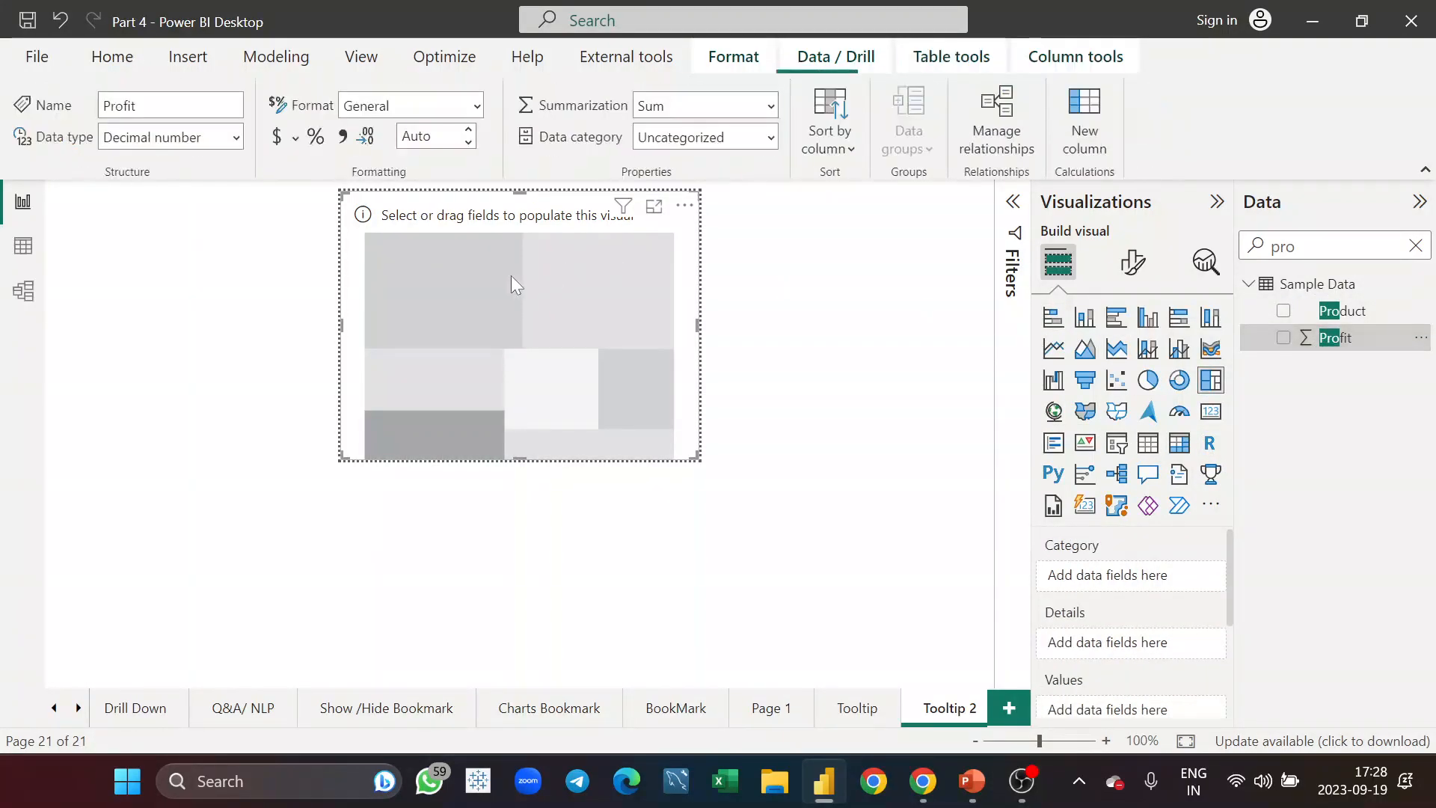
left_click_drag(1365, 353, 613, 344)
left_click_drag(1362, 323, 596, 322)
mouse_move(595, 322)
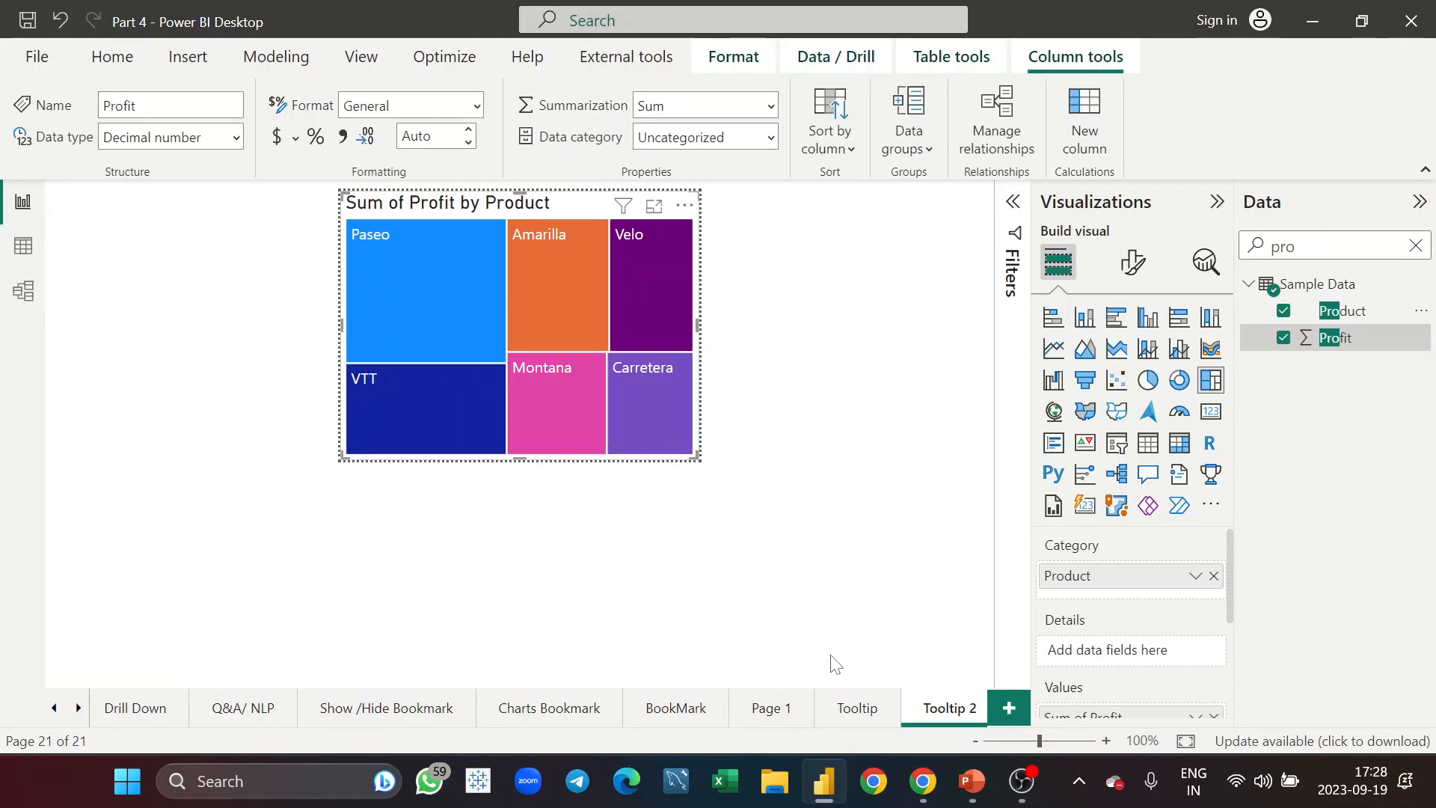
Step: Turn on the Help tooltip header icon for the line chart on Page 1
left_click(784, 710)
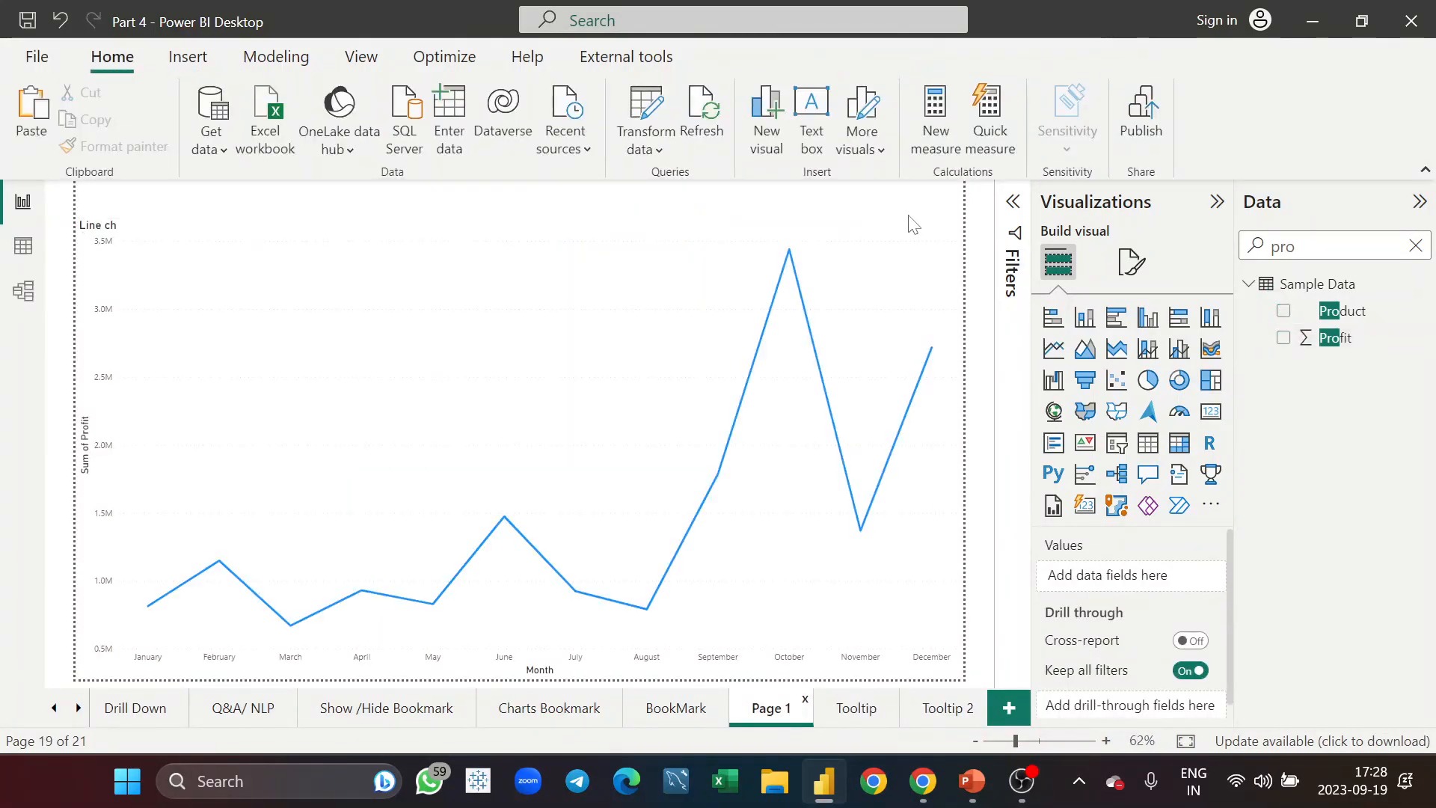
left_click(934, 237)
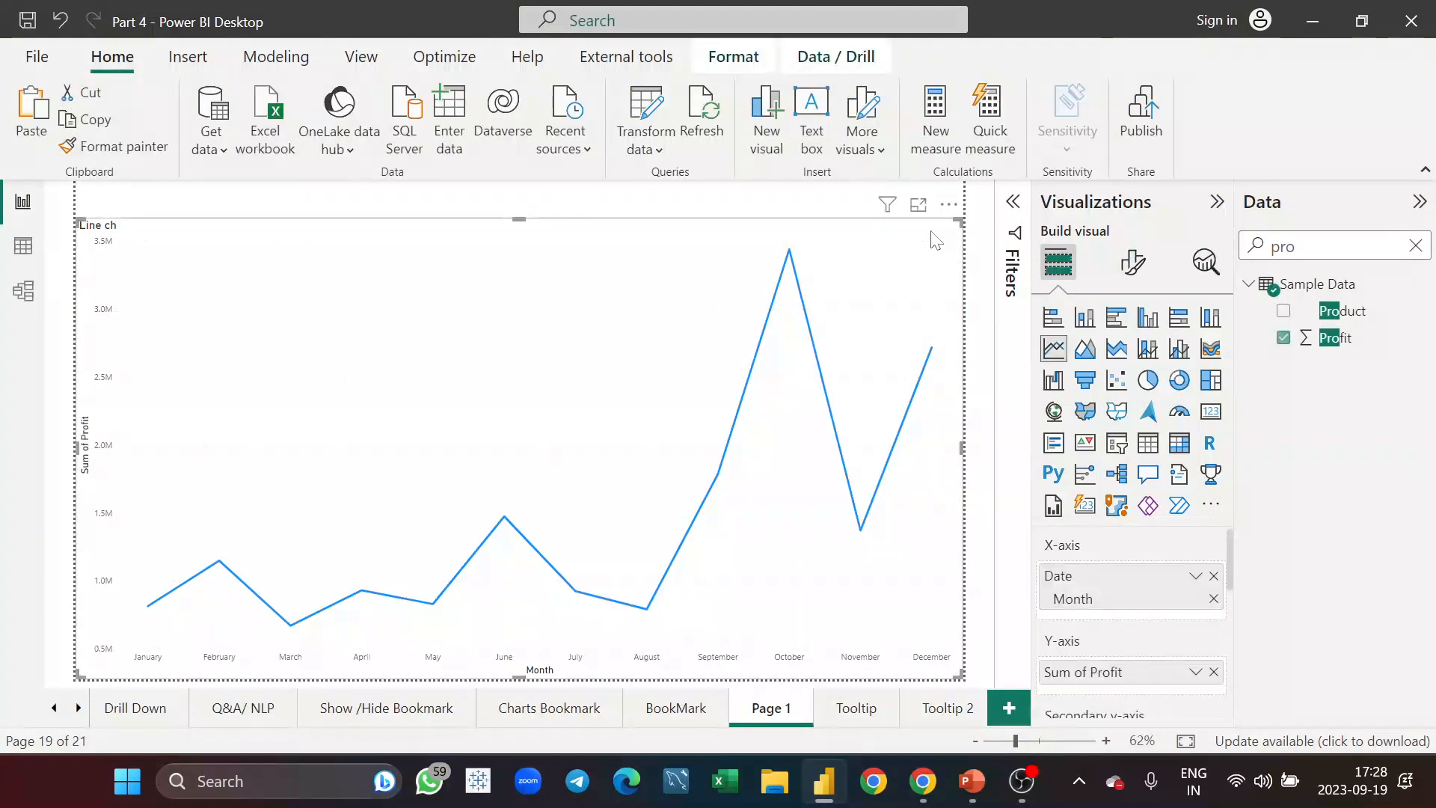
left_click(1146, 267)
left_click(1152, 372)
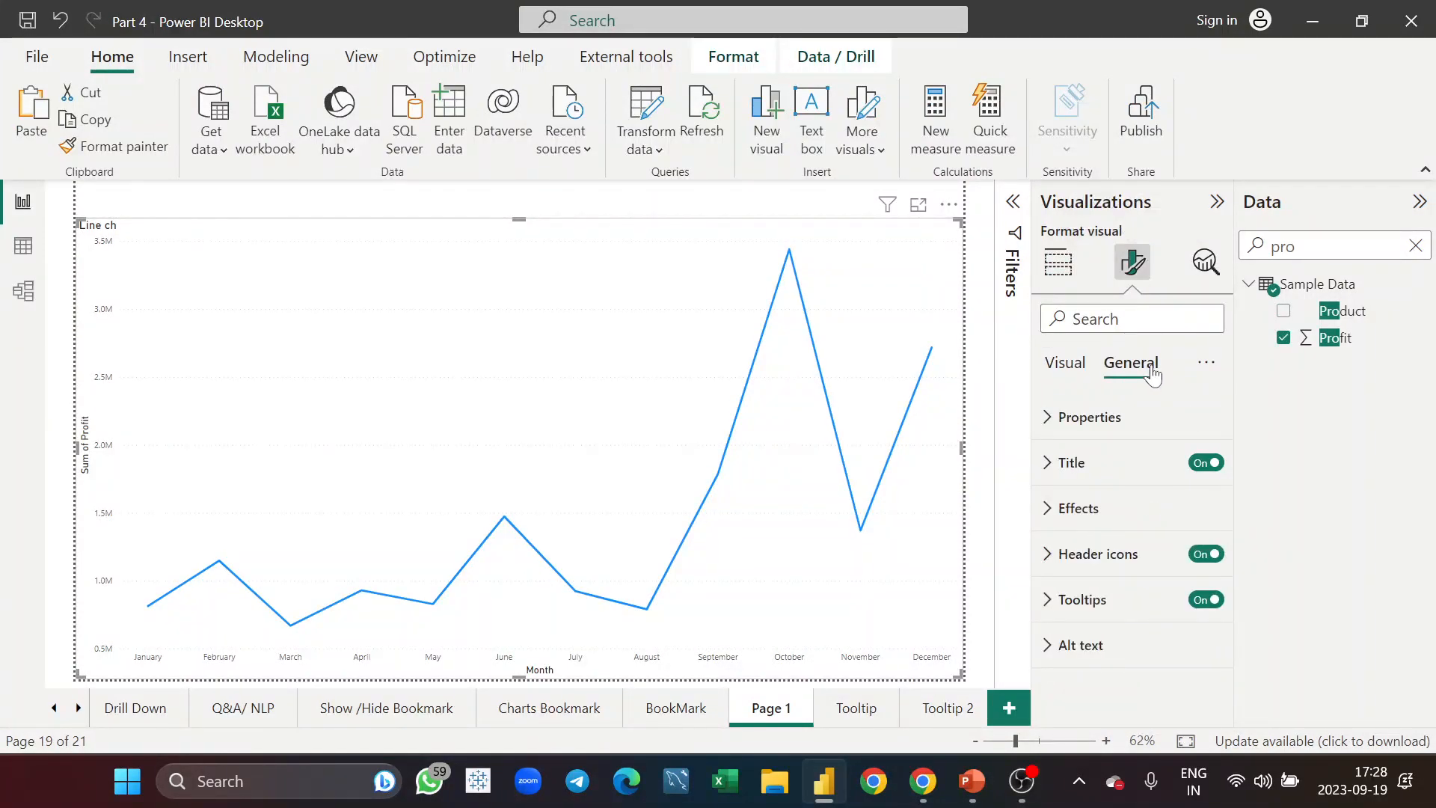
left_click(1080, 558)
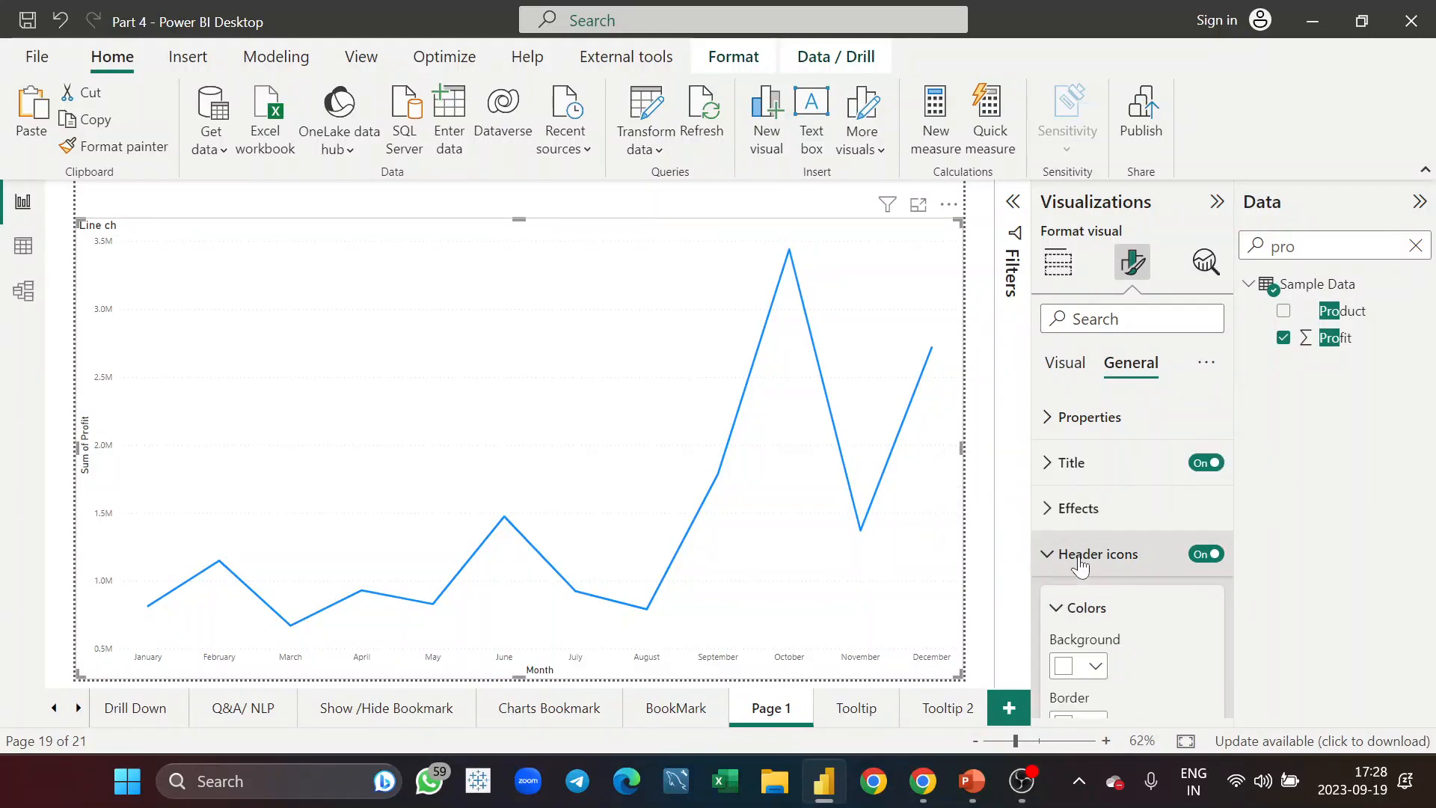
scroll(1081, 566, "down", 10)
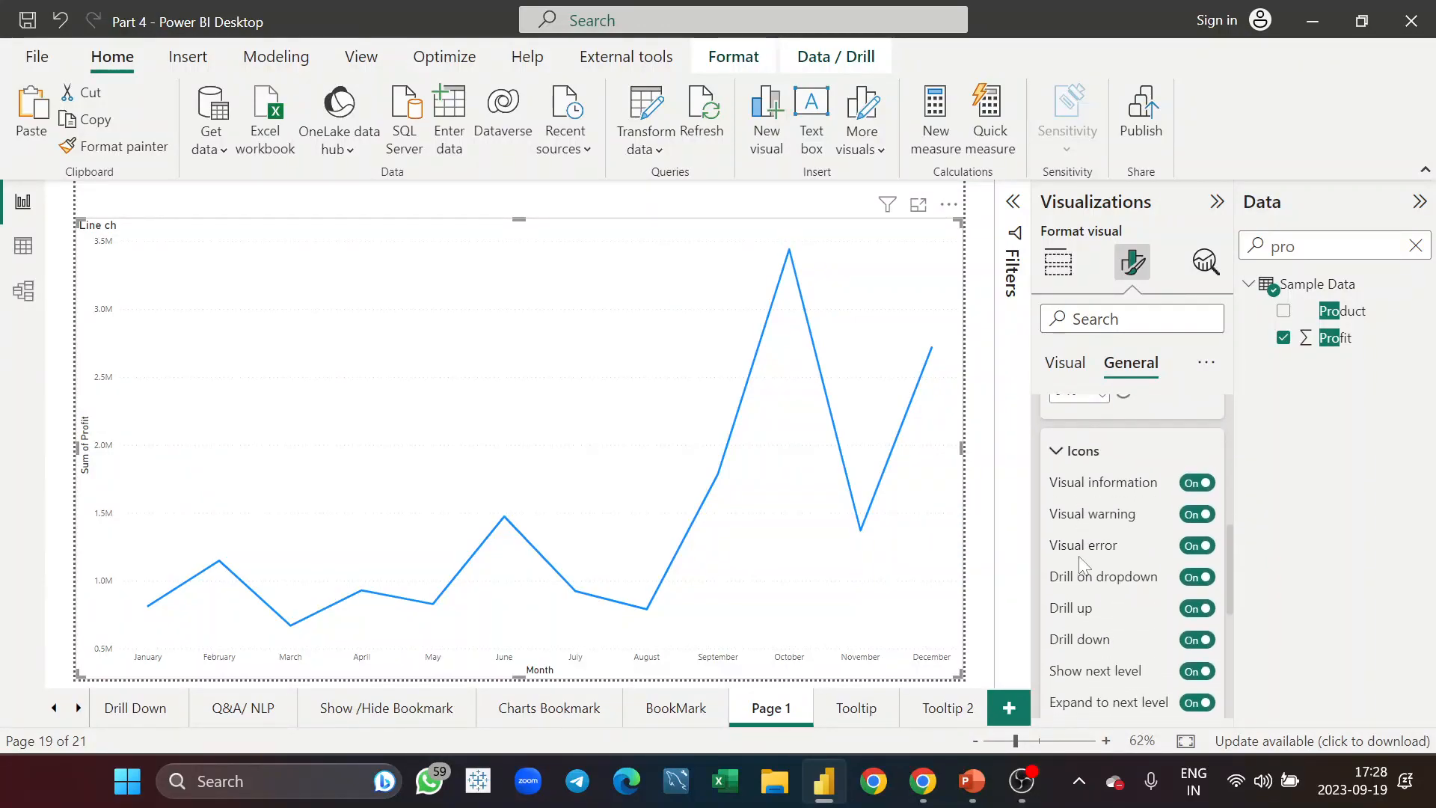
scroll(1078, 554, "down", 5)
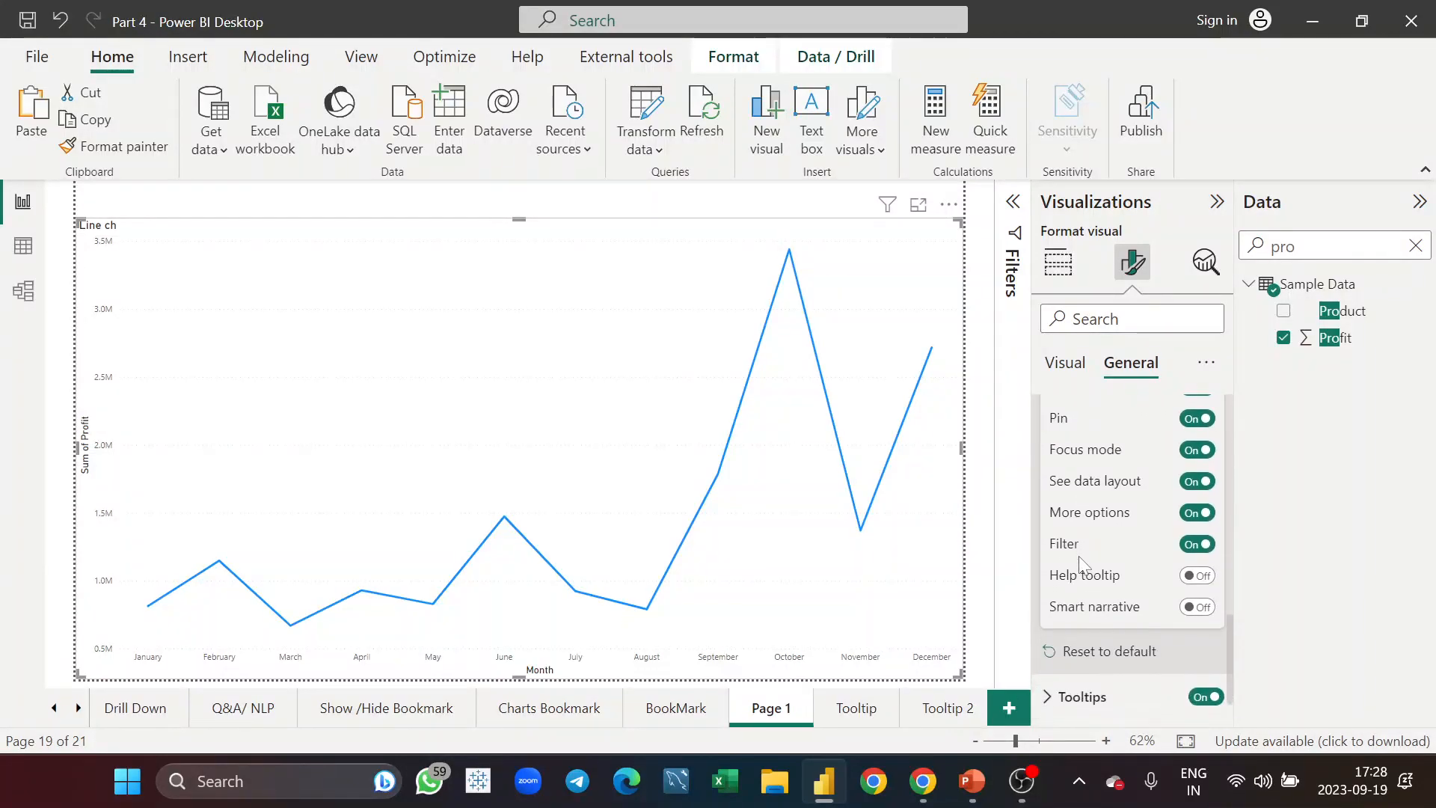
left_click(1198, 576)
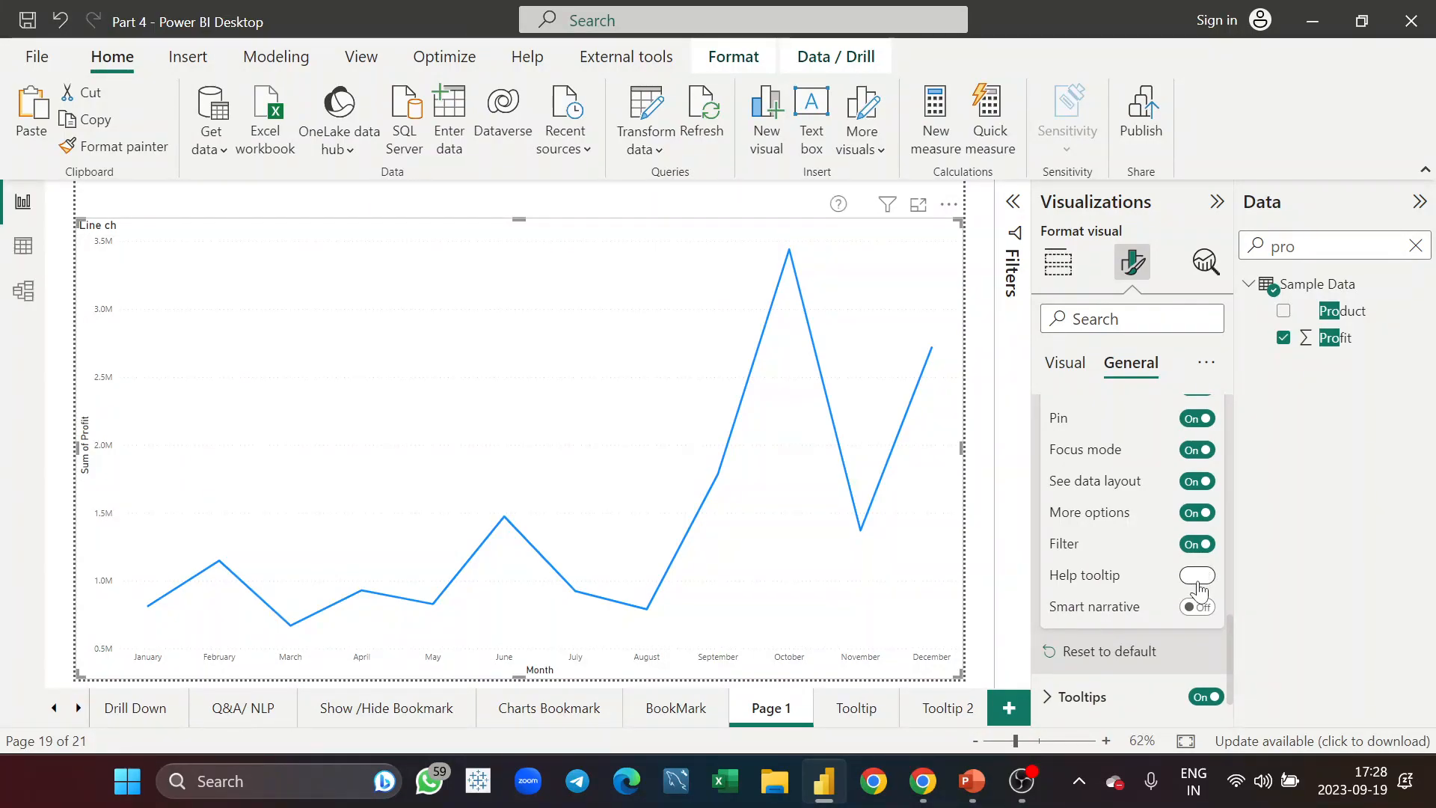
scroll(1165, 671, "down", 2)
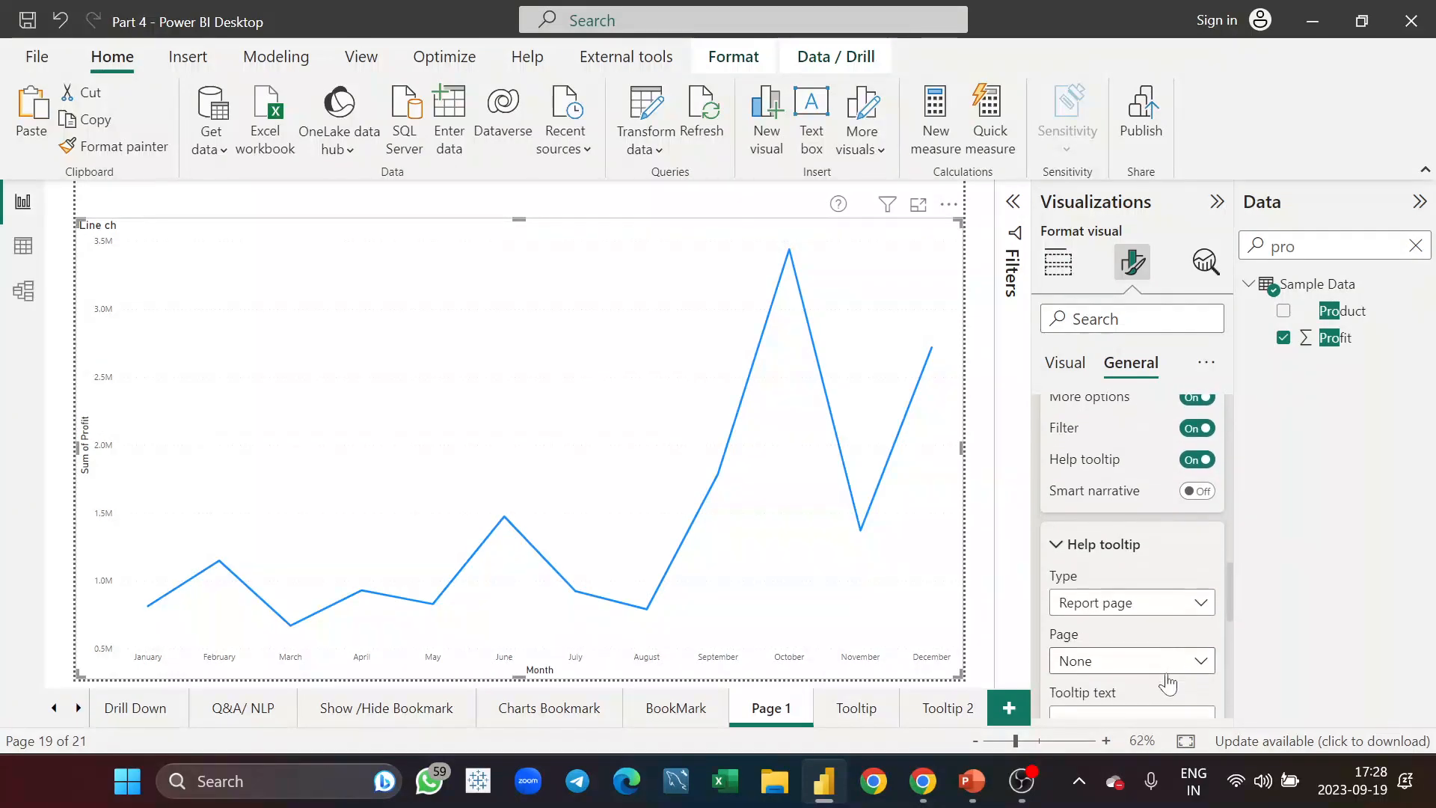
mouse_move(839, 213)
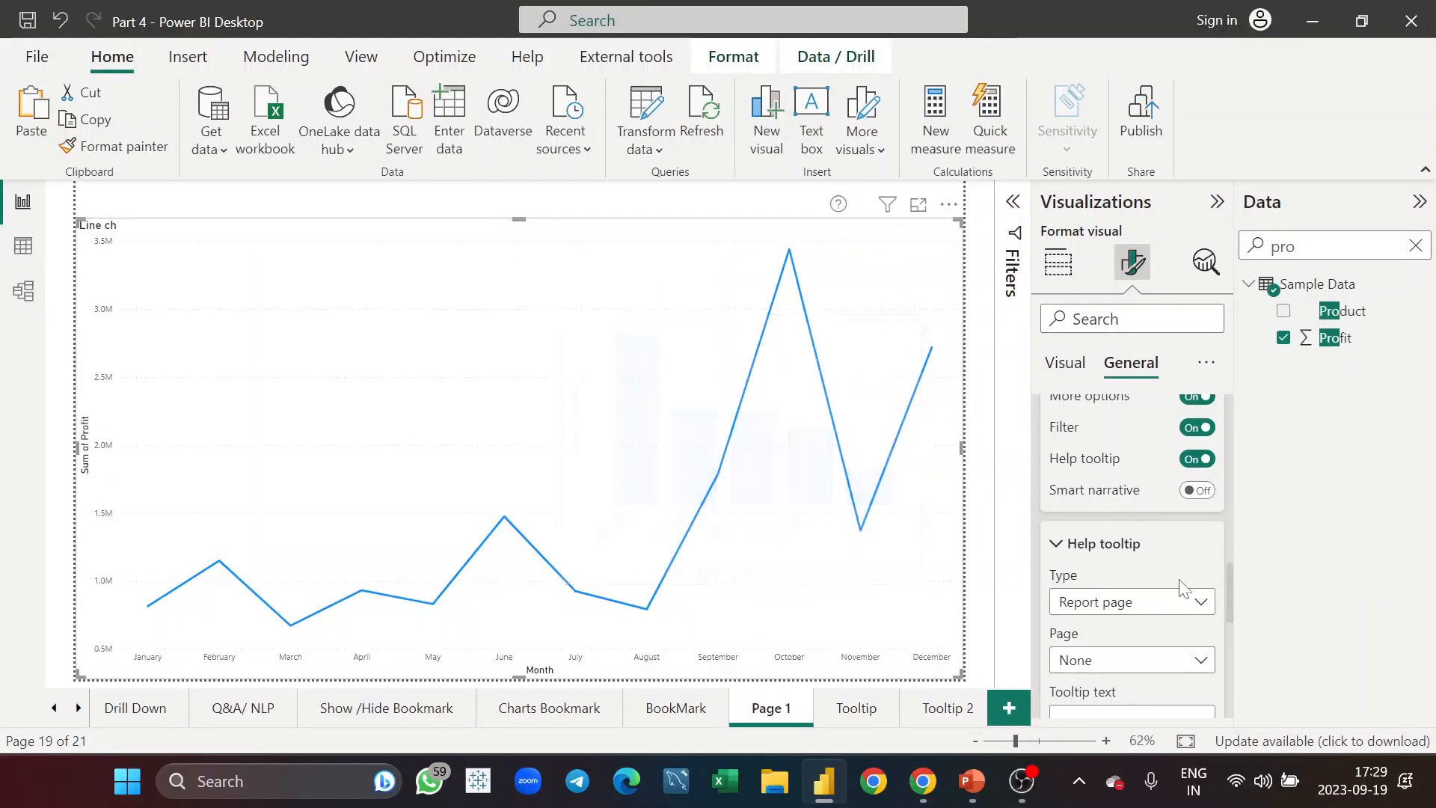
Step: Enter "Trend of profit over two years" as the line chart's help tooltip text and preview it on the chart's help icon
scroll(1184, 588, "down", 2)
scroll(1184, 589, "down", 1)
left_click_drag(1116, 573, 1051, 580)
key("BackSpace")
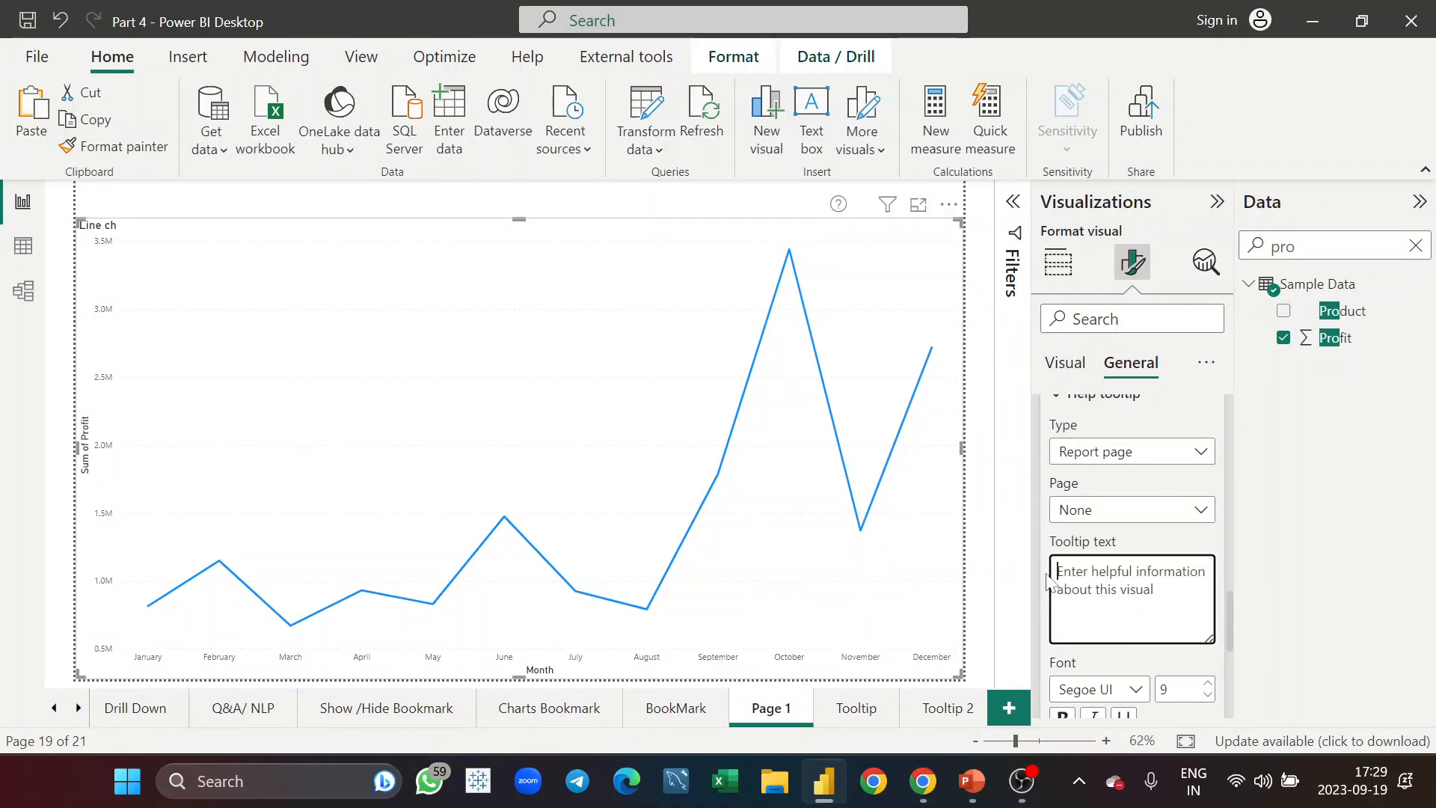
type("T")
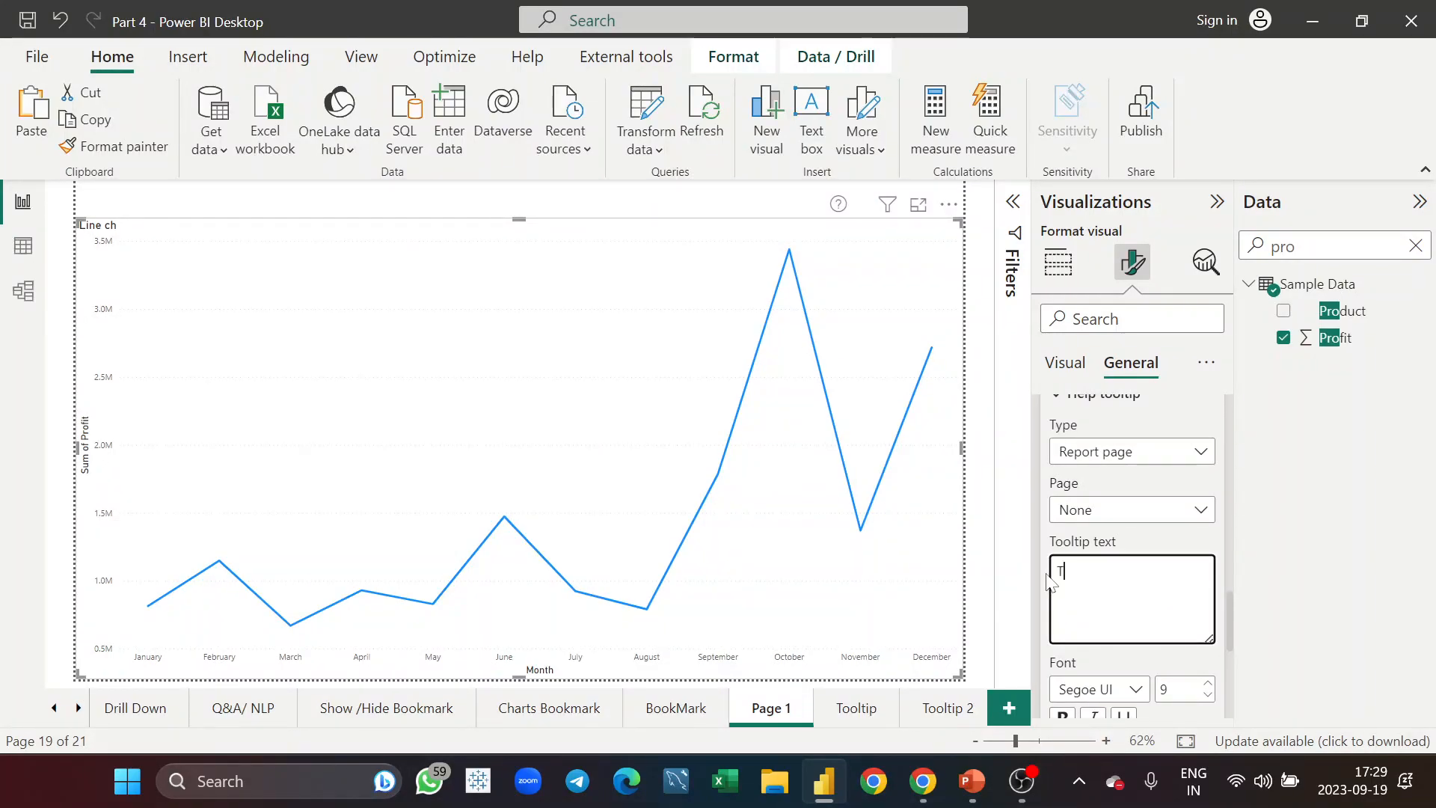
type("rend of profit over t")
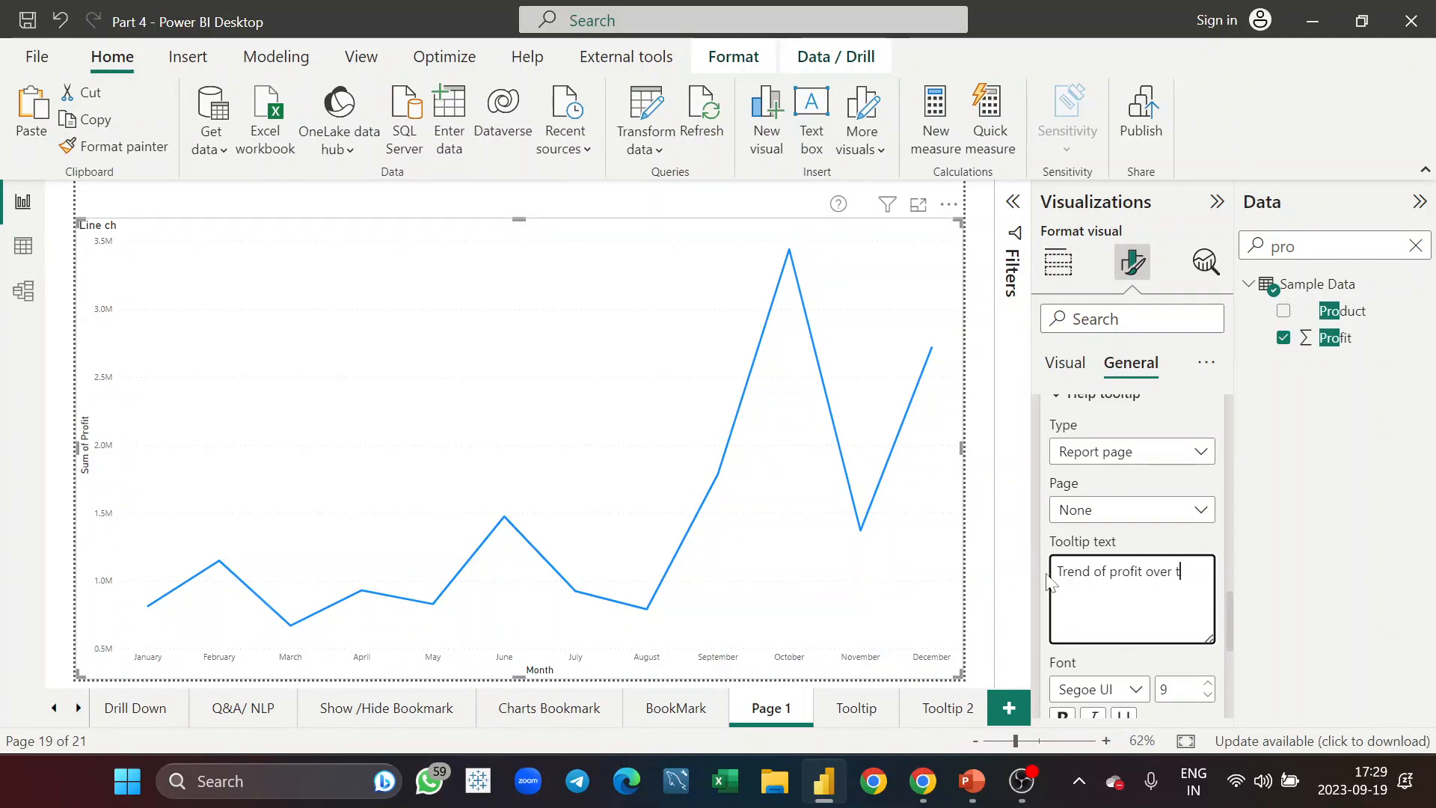
type("wo years")
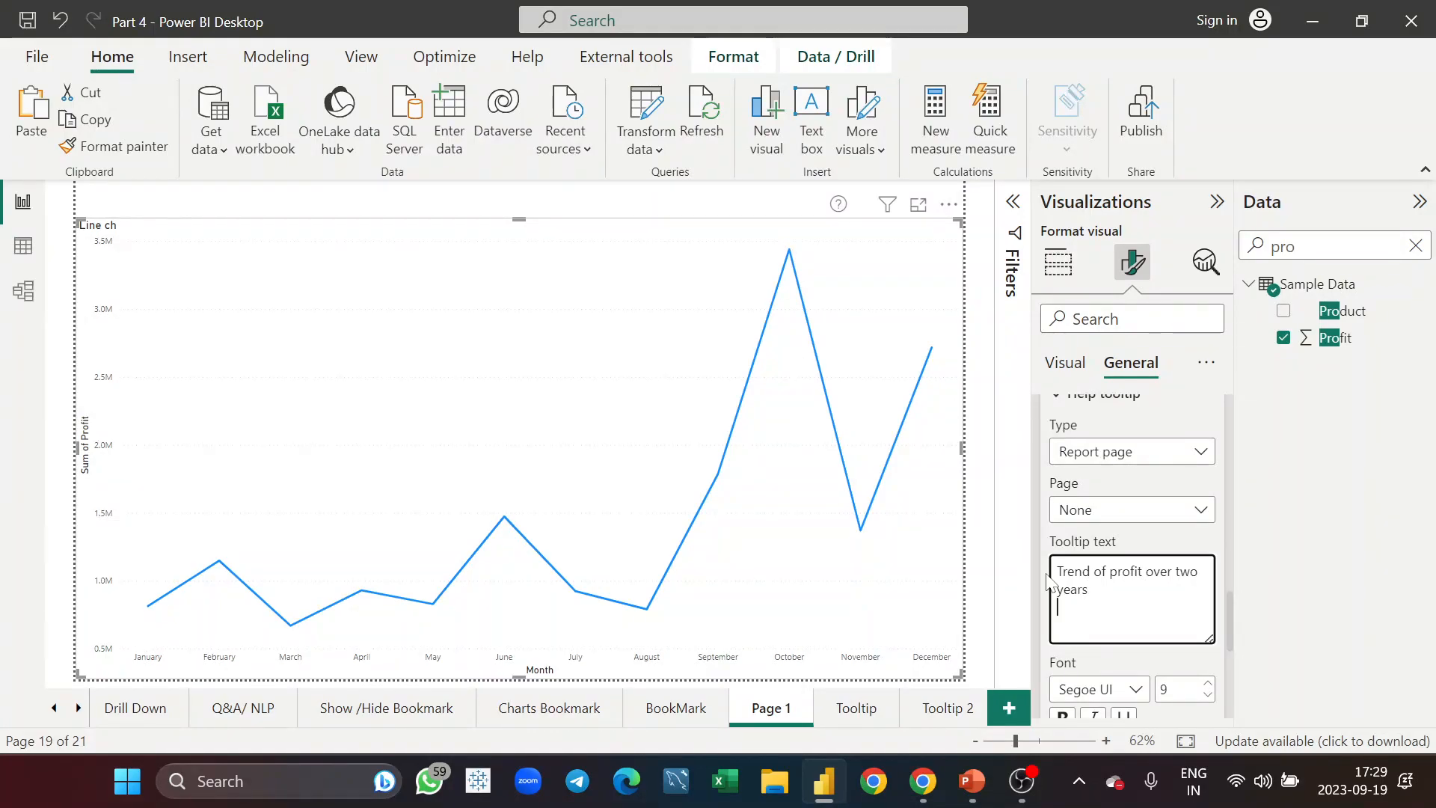
mouse_move(847, 215)
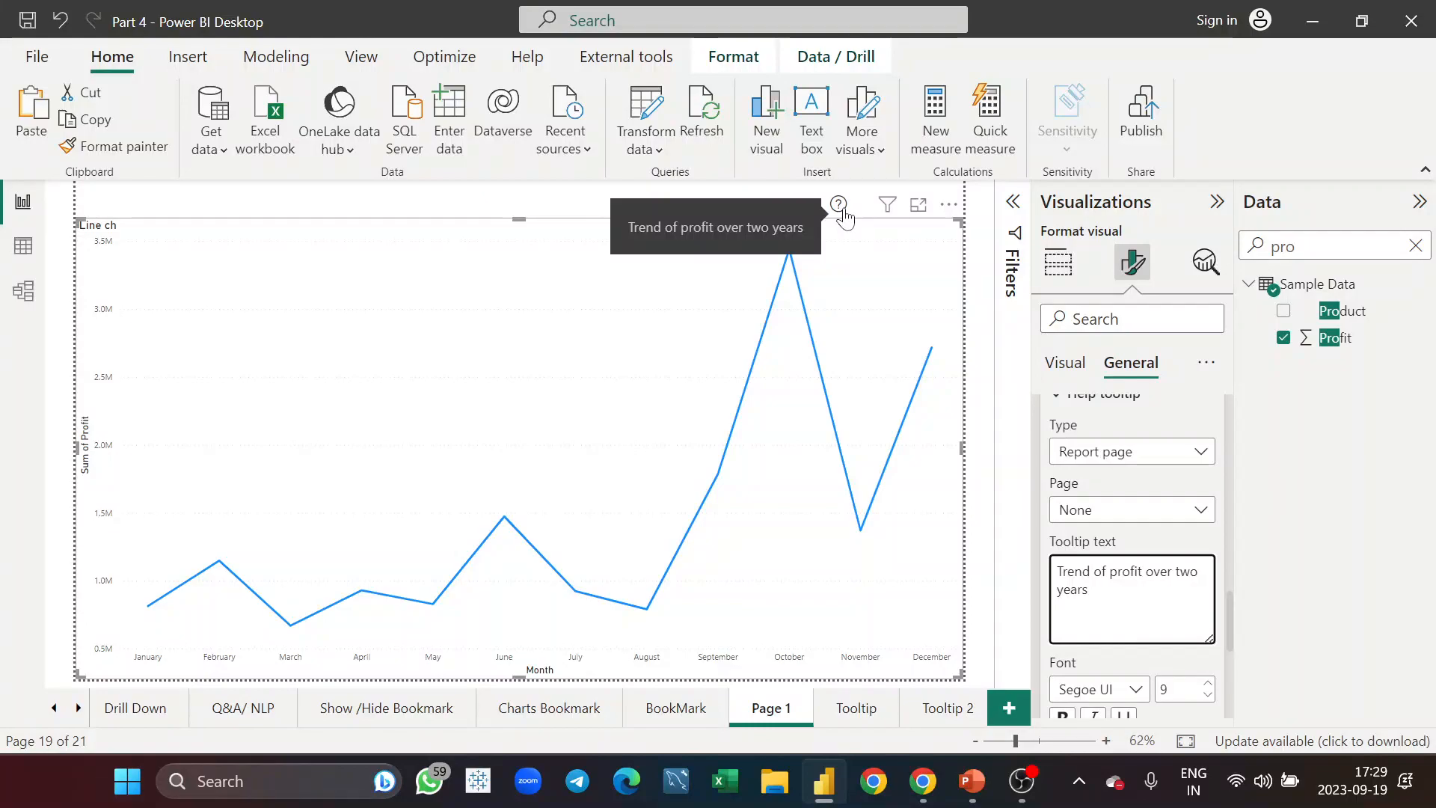
Step: Clear the help tooltip text, set the help tooltip's page to Tooltip 2, and preview it on the line chart
left_click_drag(1103, 592, 1037, 569)
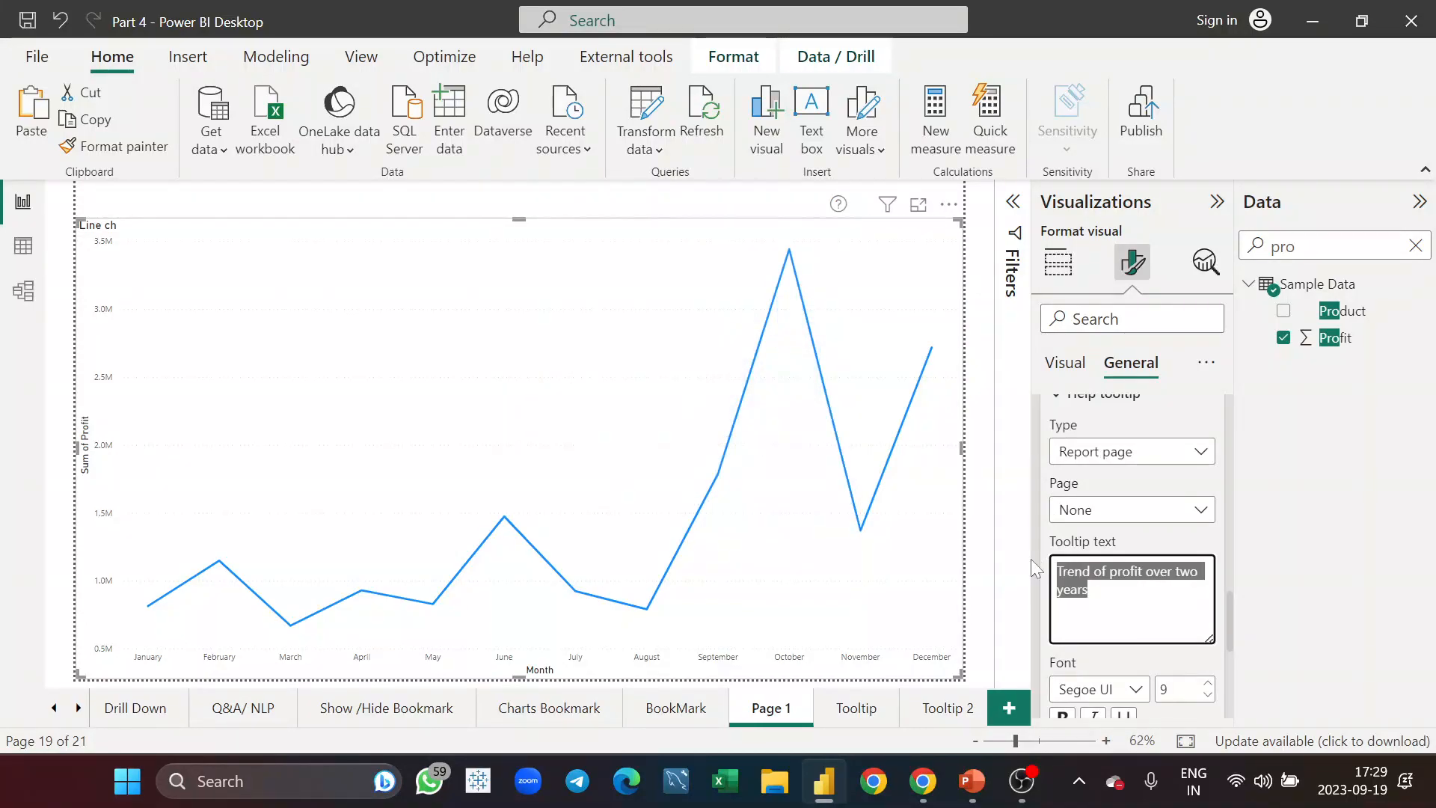
key("BackSpace")
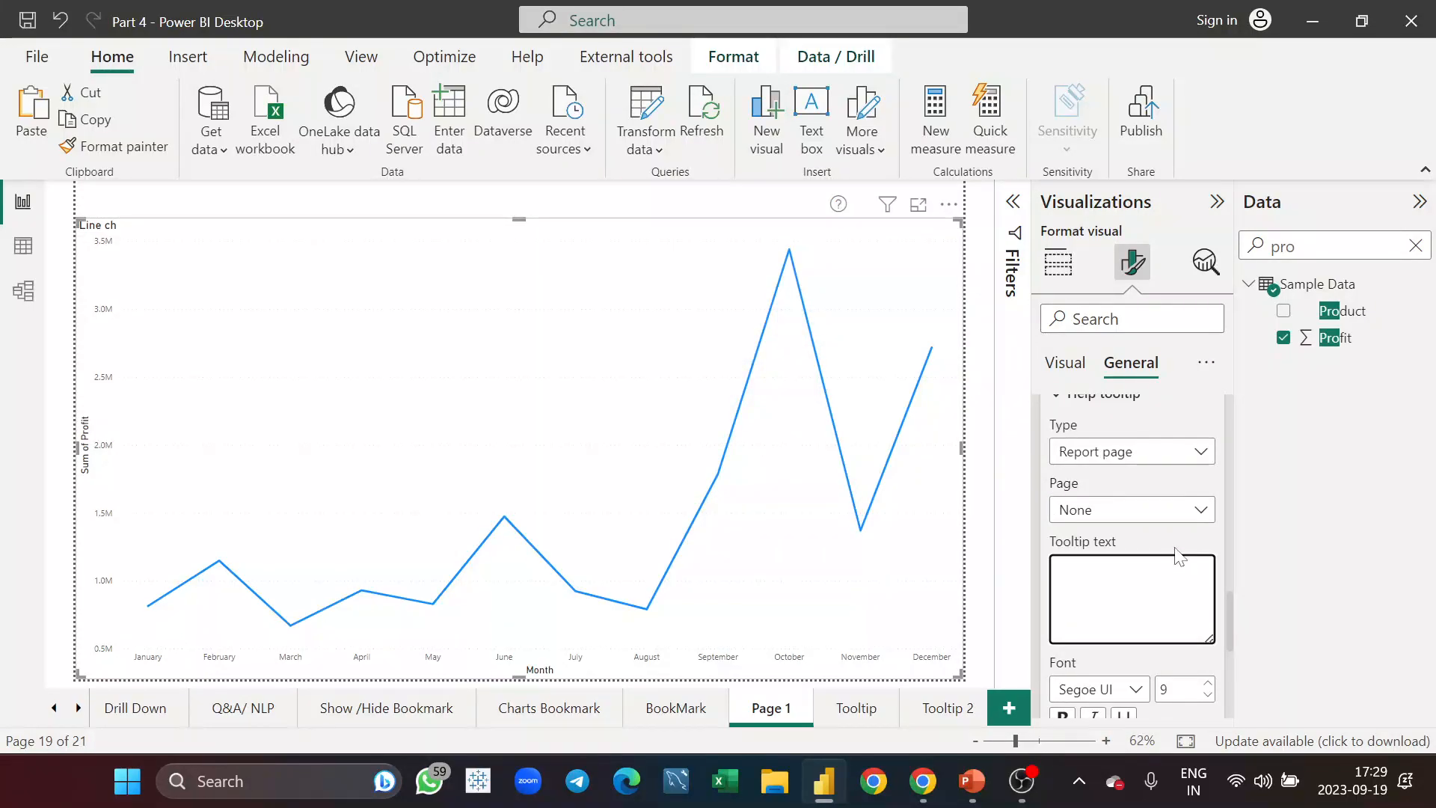
left_click(1189, 517)
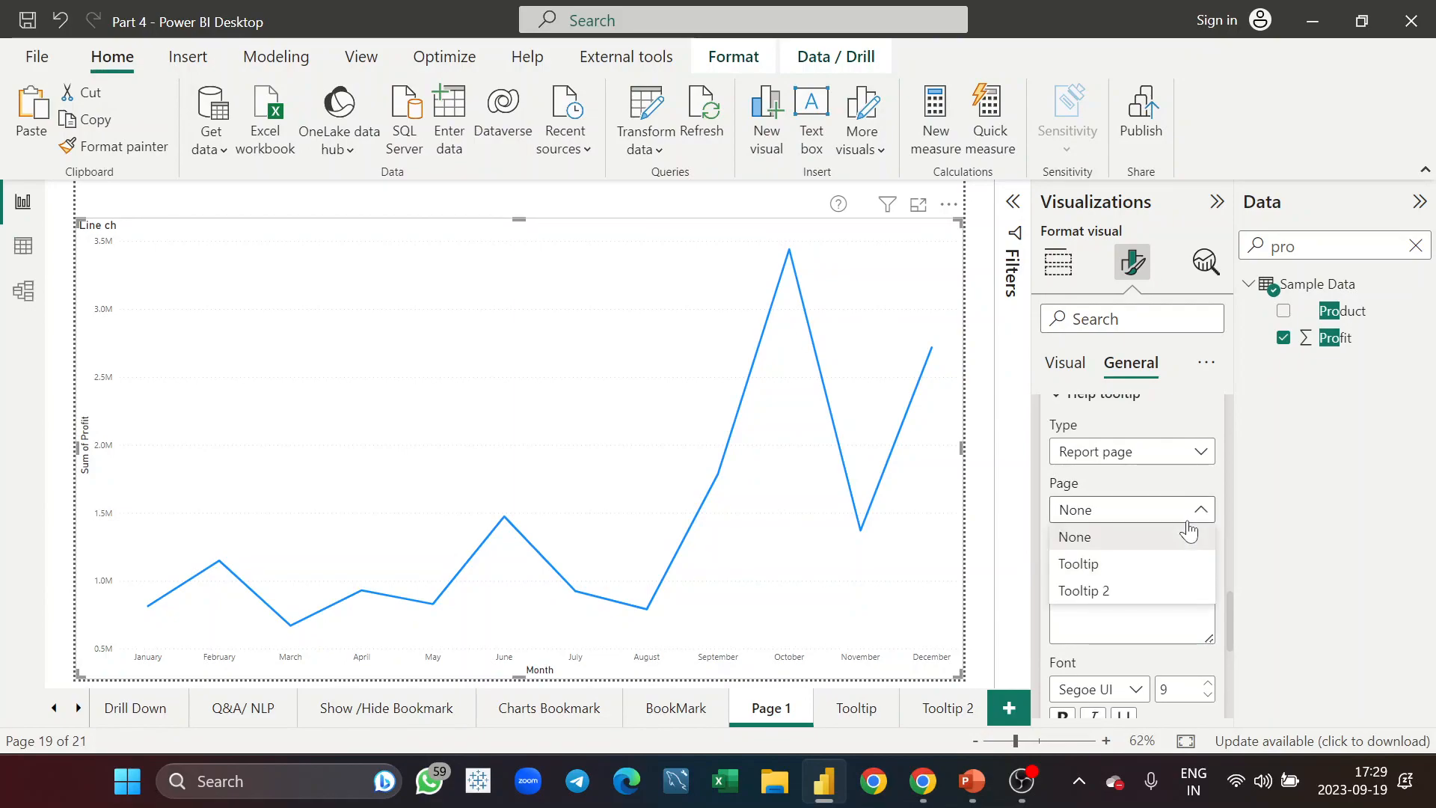
left_click(1148, 592)
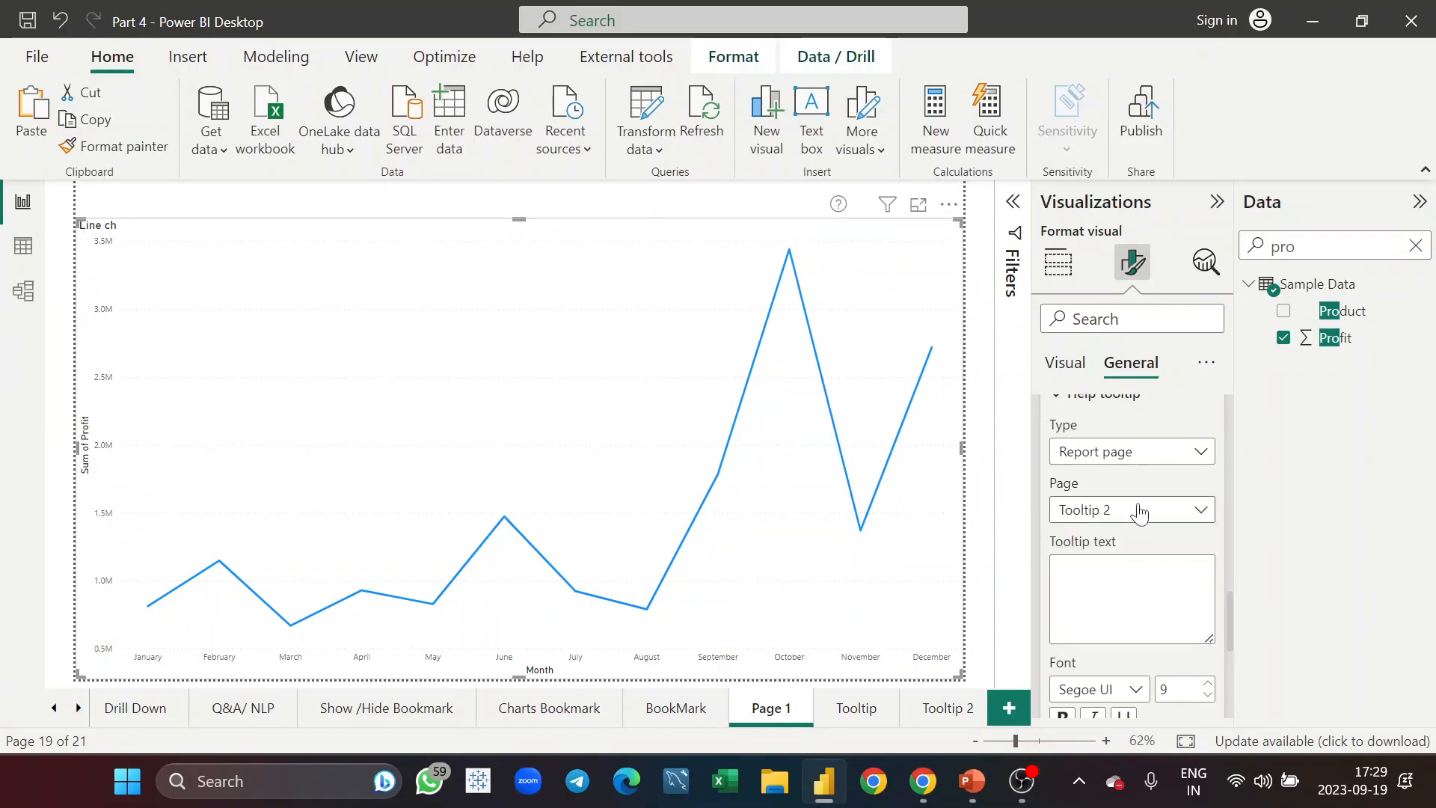
mouse_move(838, 207)
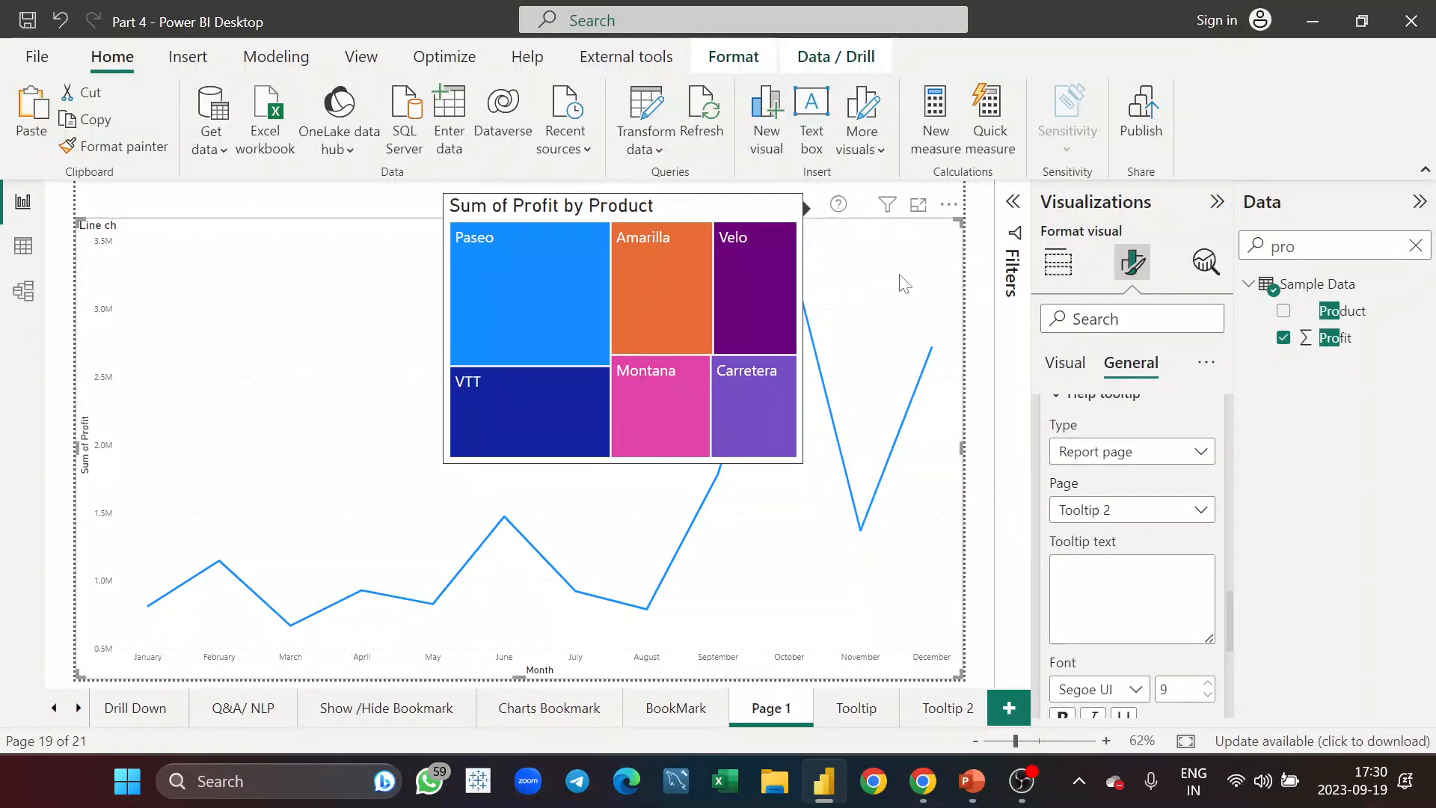
Step: Check the line chart's data-point tooltips against its help tooltip and review the header icon settings
mouse_move(909, 289)
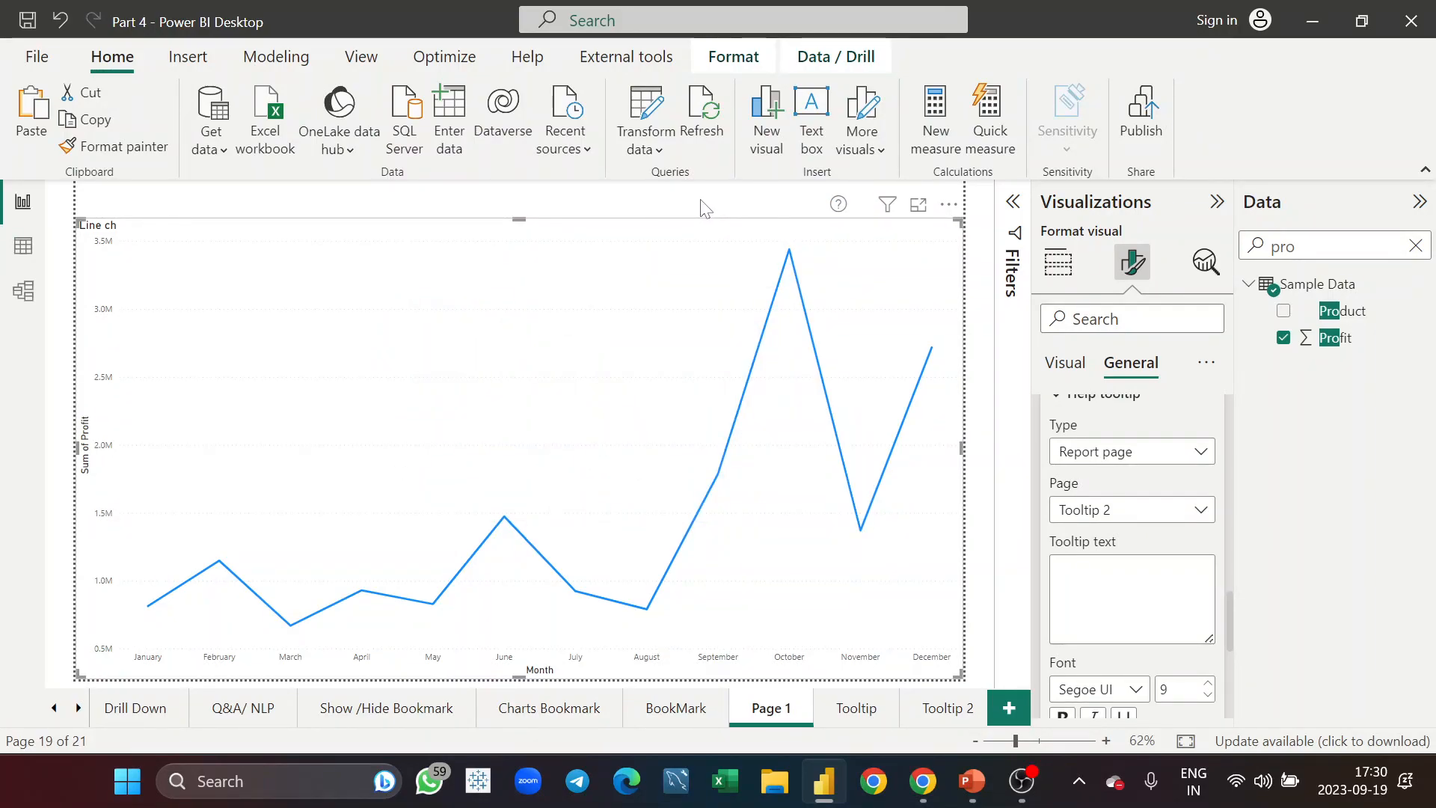
mouse_move(724, 454)
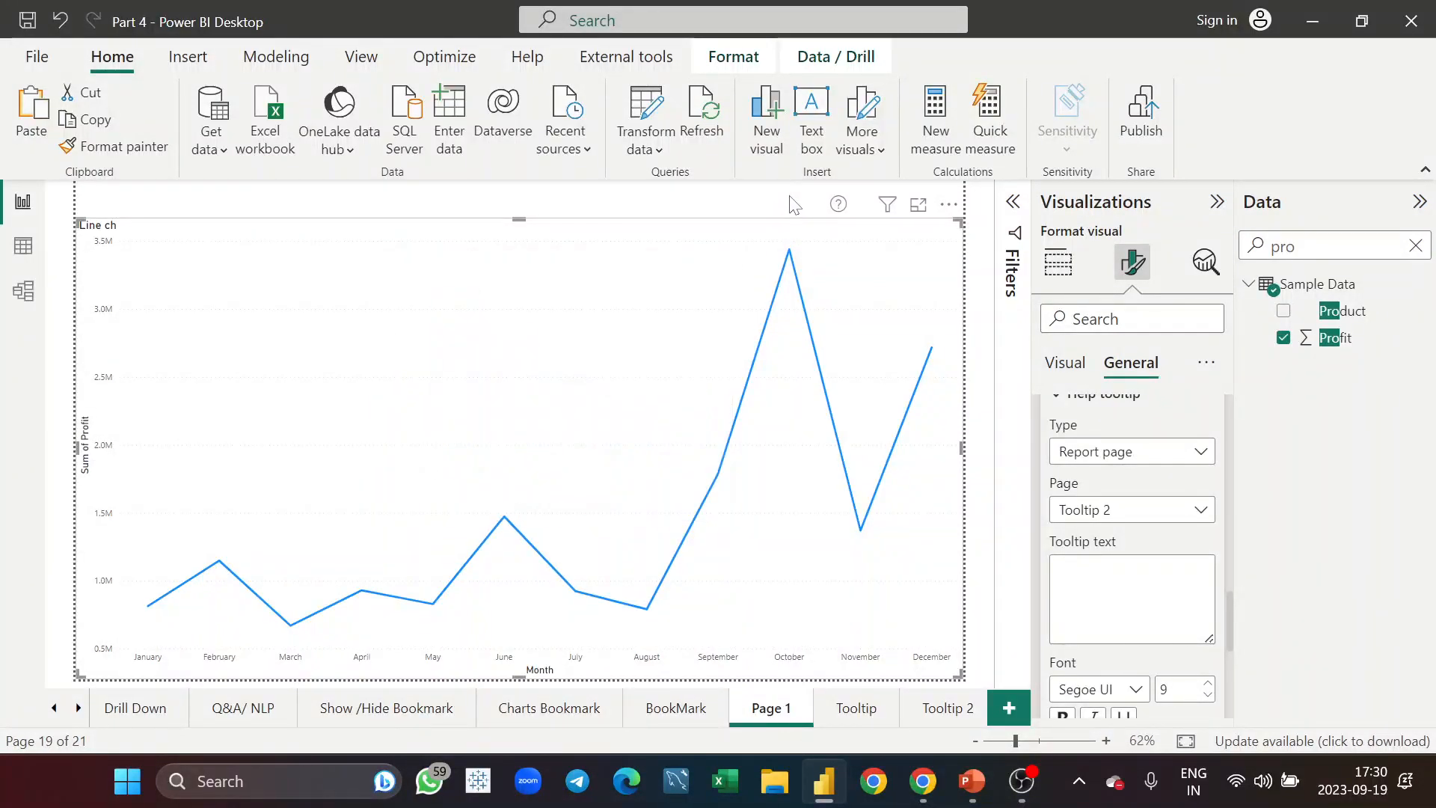
mouse_move(752, 387)
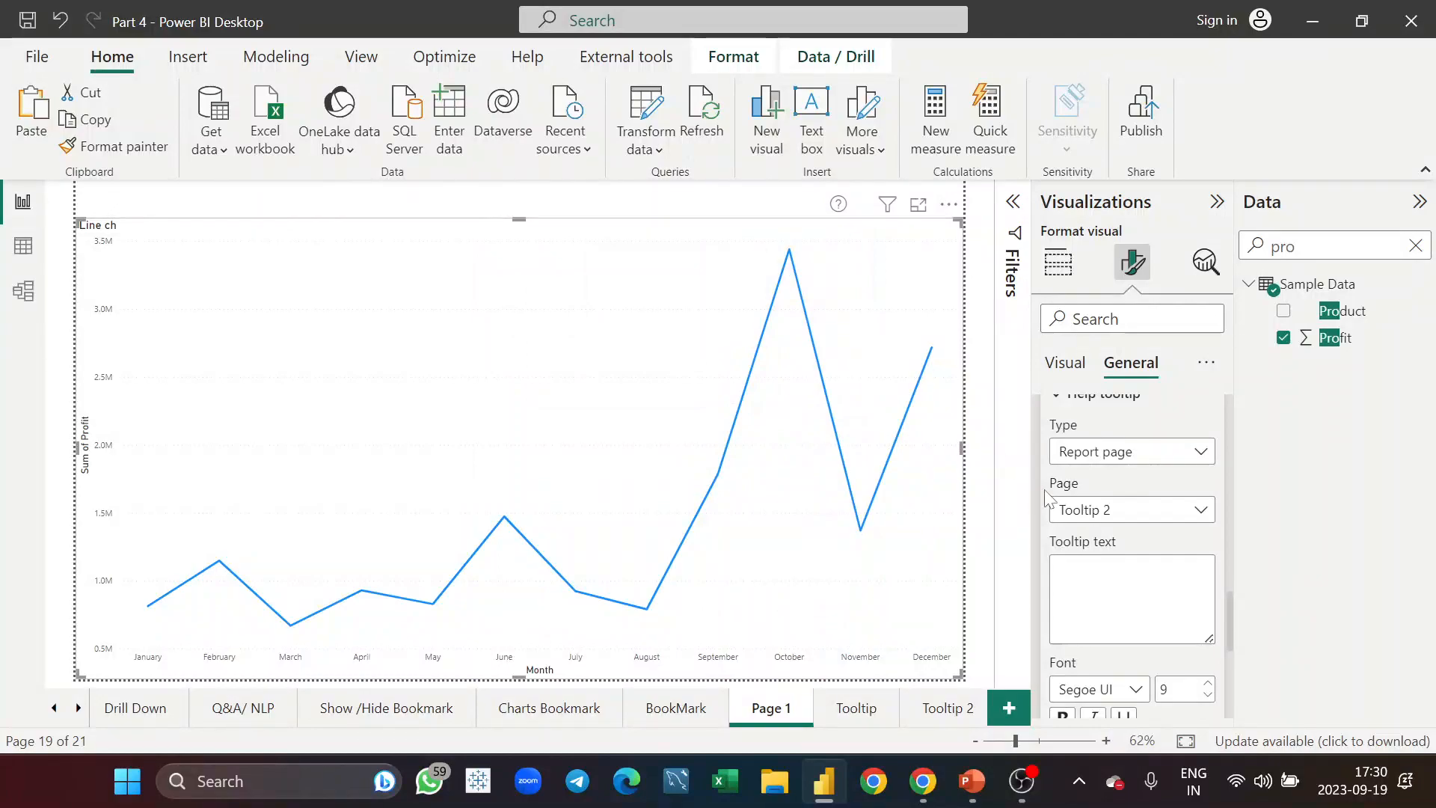
scroll(1047, 497, "up", 3)
scroll(1047, 497, "down", 3)
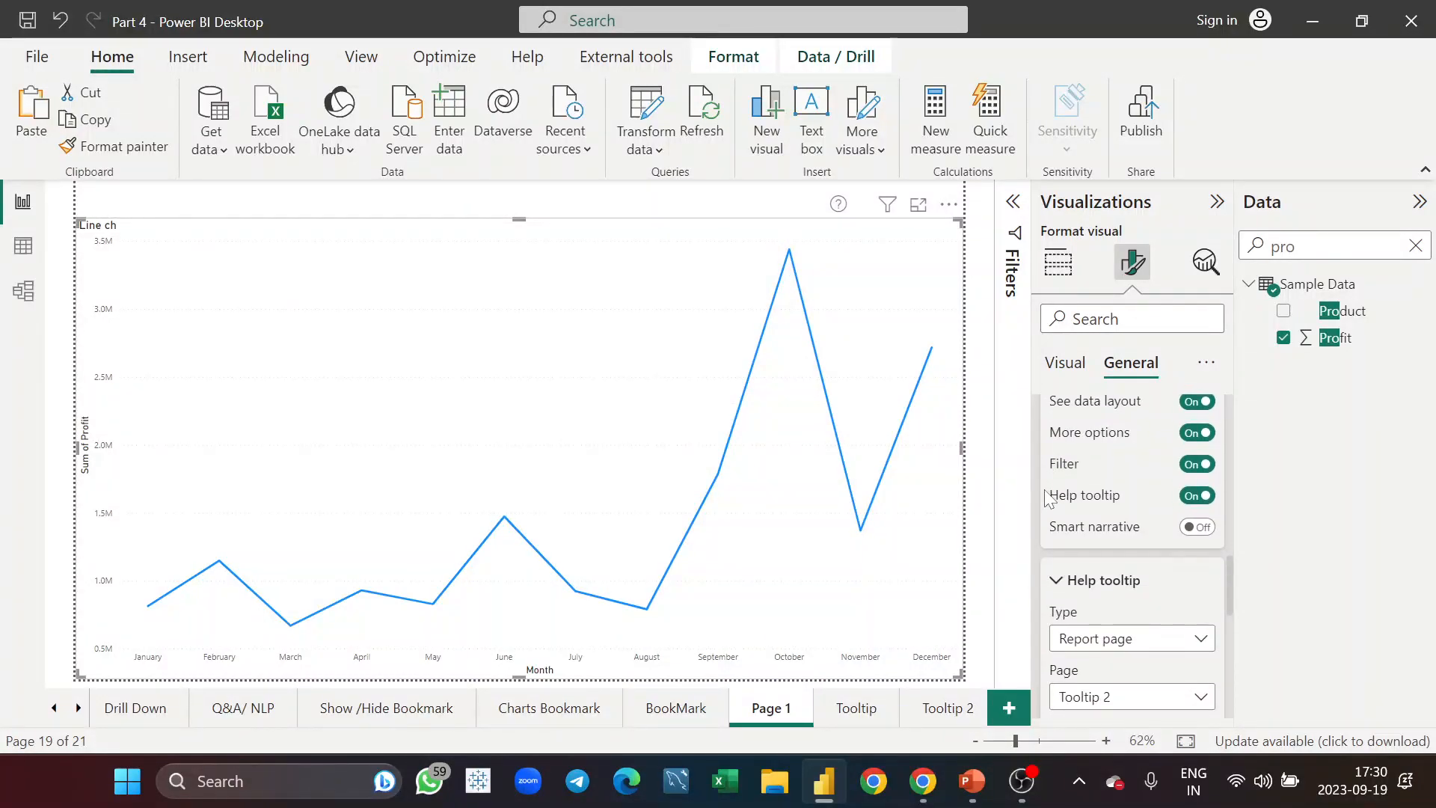
scroll(1047, 497, "down", 2)
scroll(1047, 497, "up", 4)
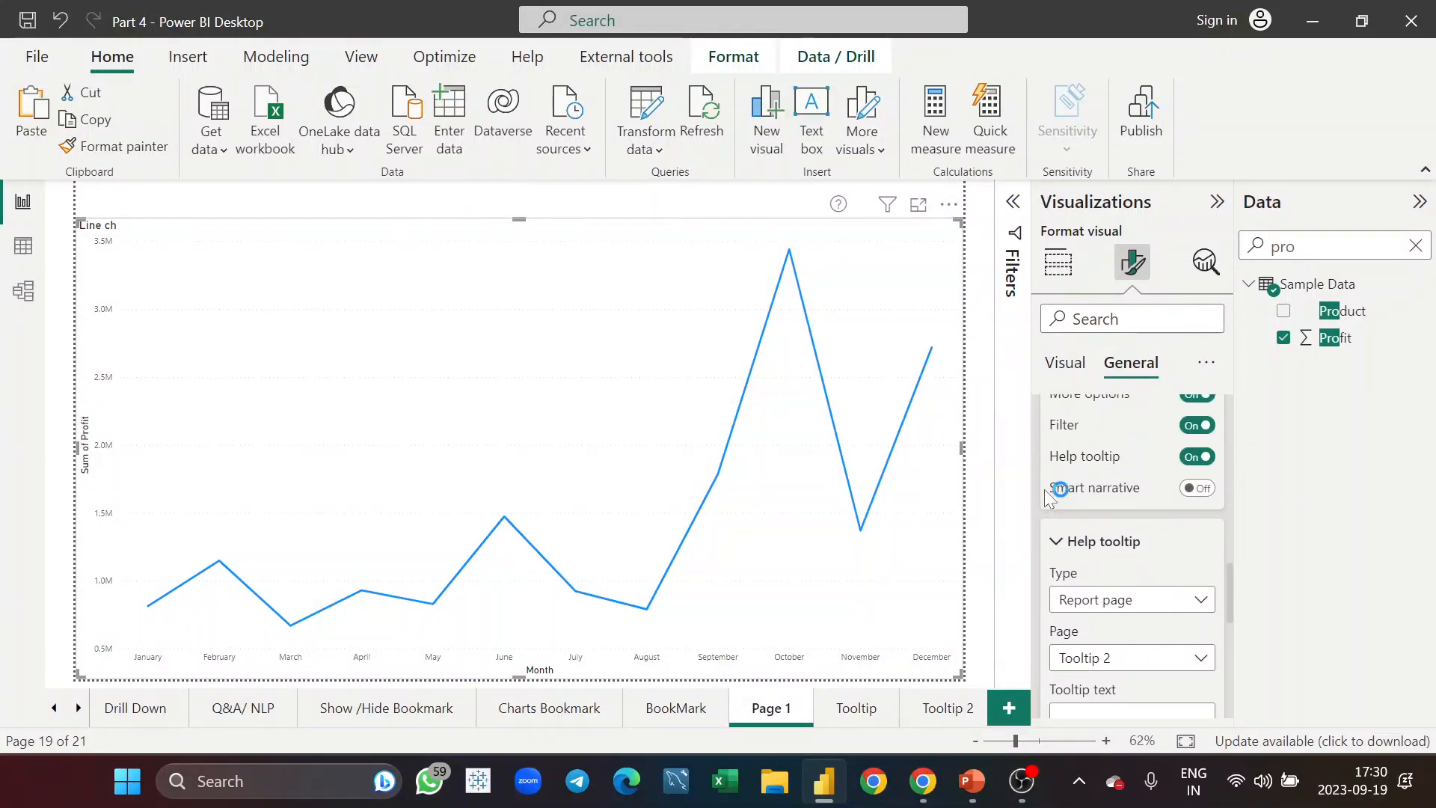
scroll(1048, 497, "up", 5)
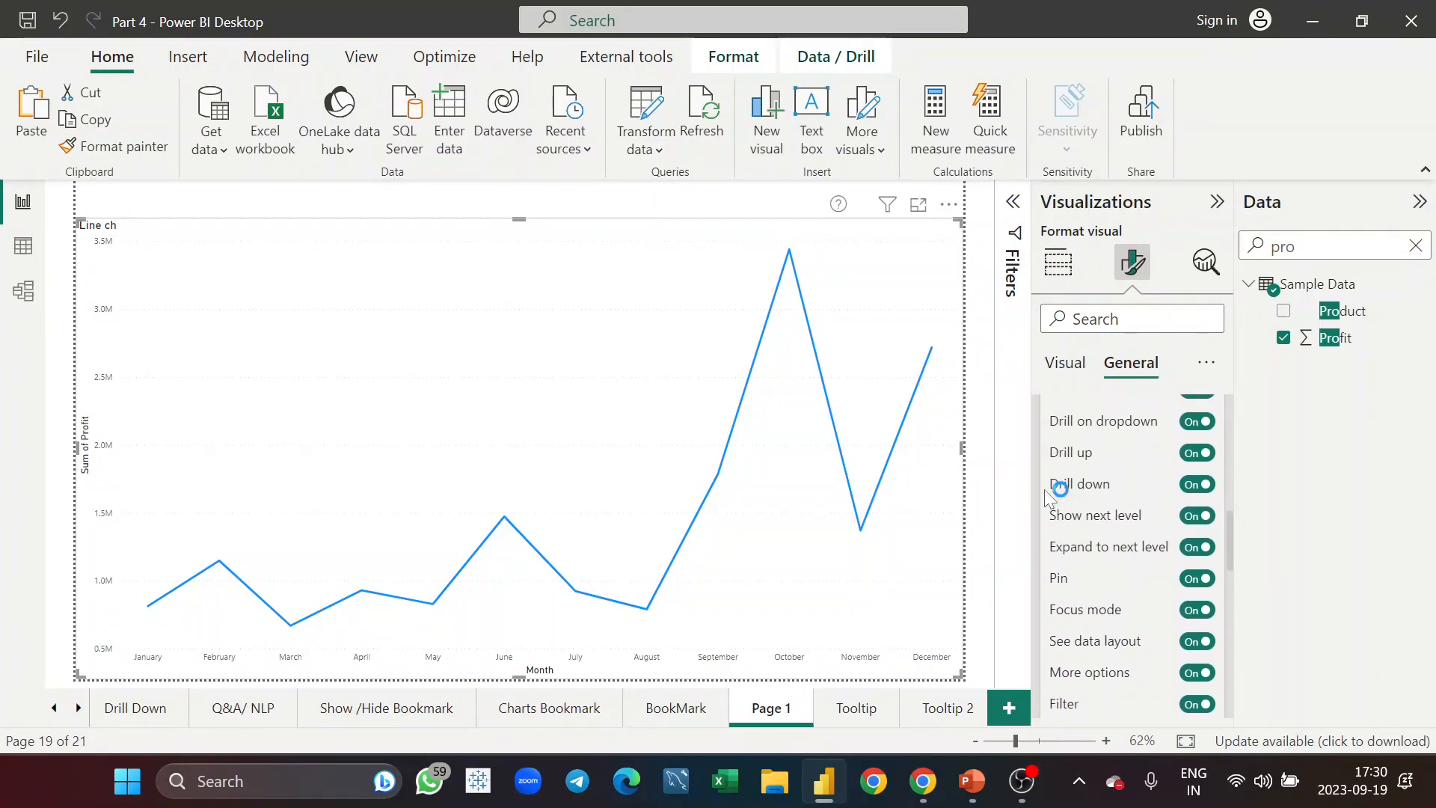
scroll(1046, 492, "down", 4)
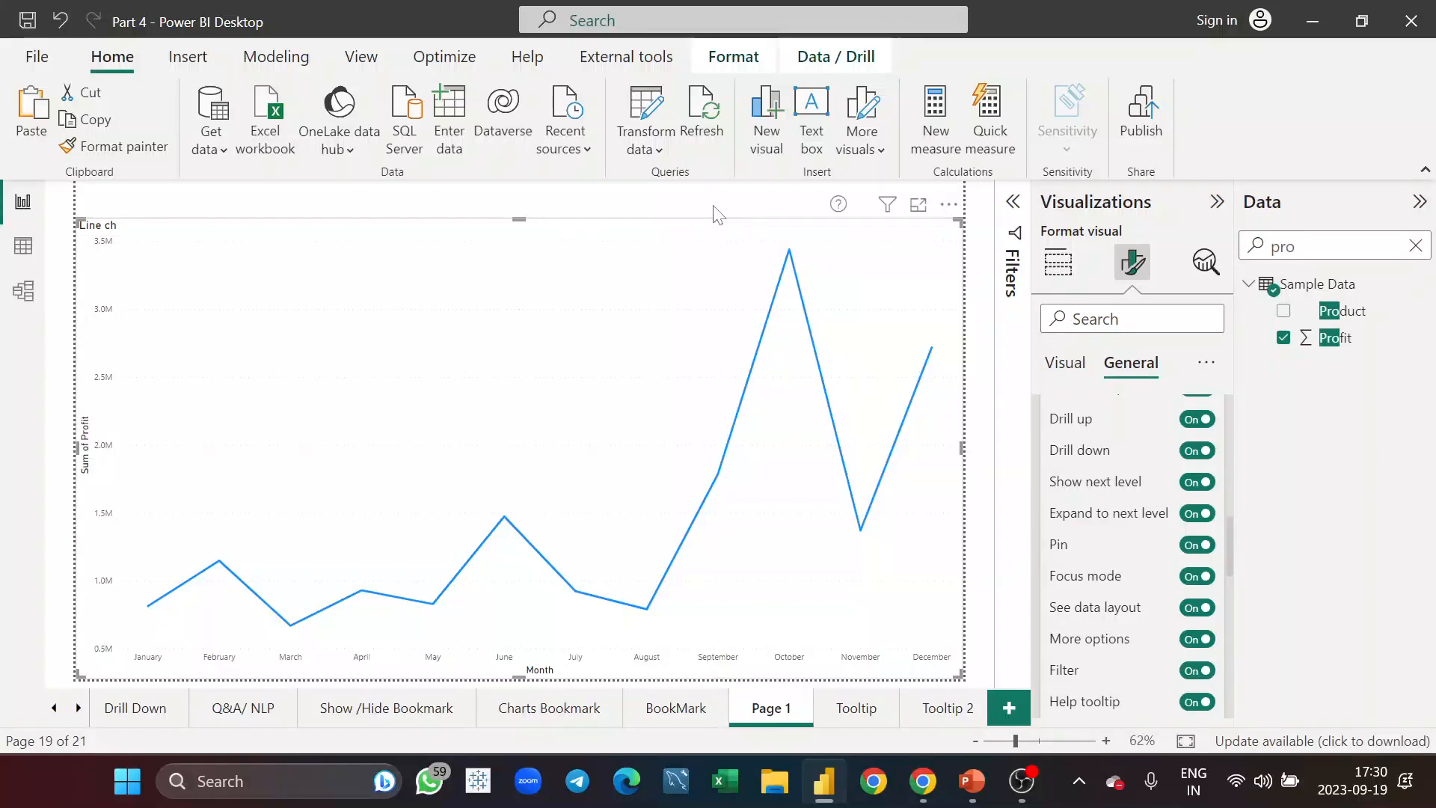
Step: Display the bar chart on the Charts Bookmark page through its Bar bookmark button and open the chart's tooltip options
left_click(868, 725)
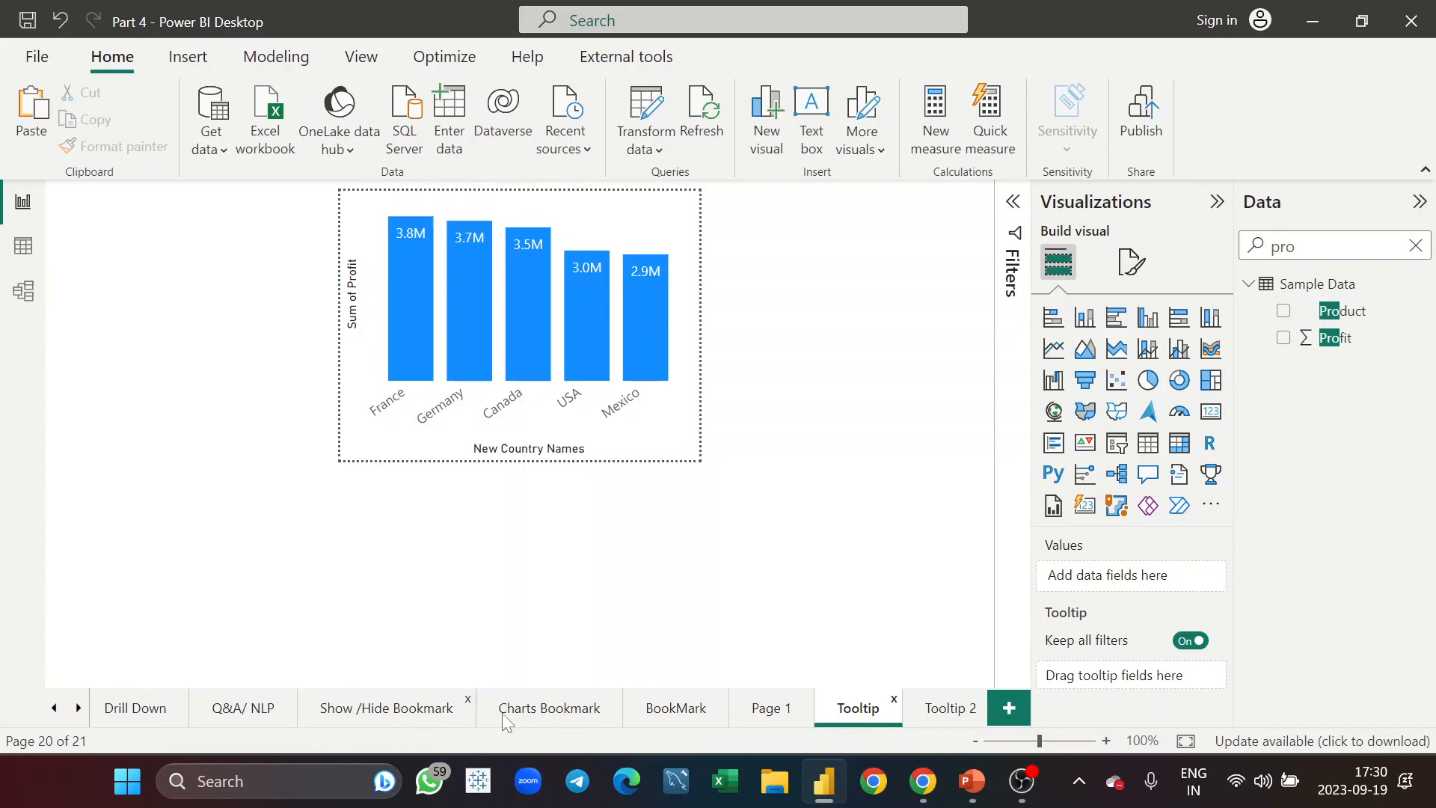
left_click(554, 722)
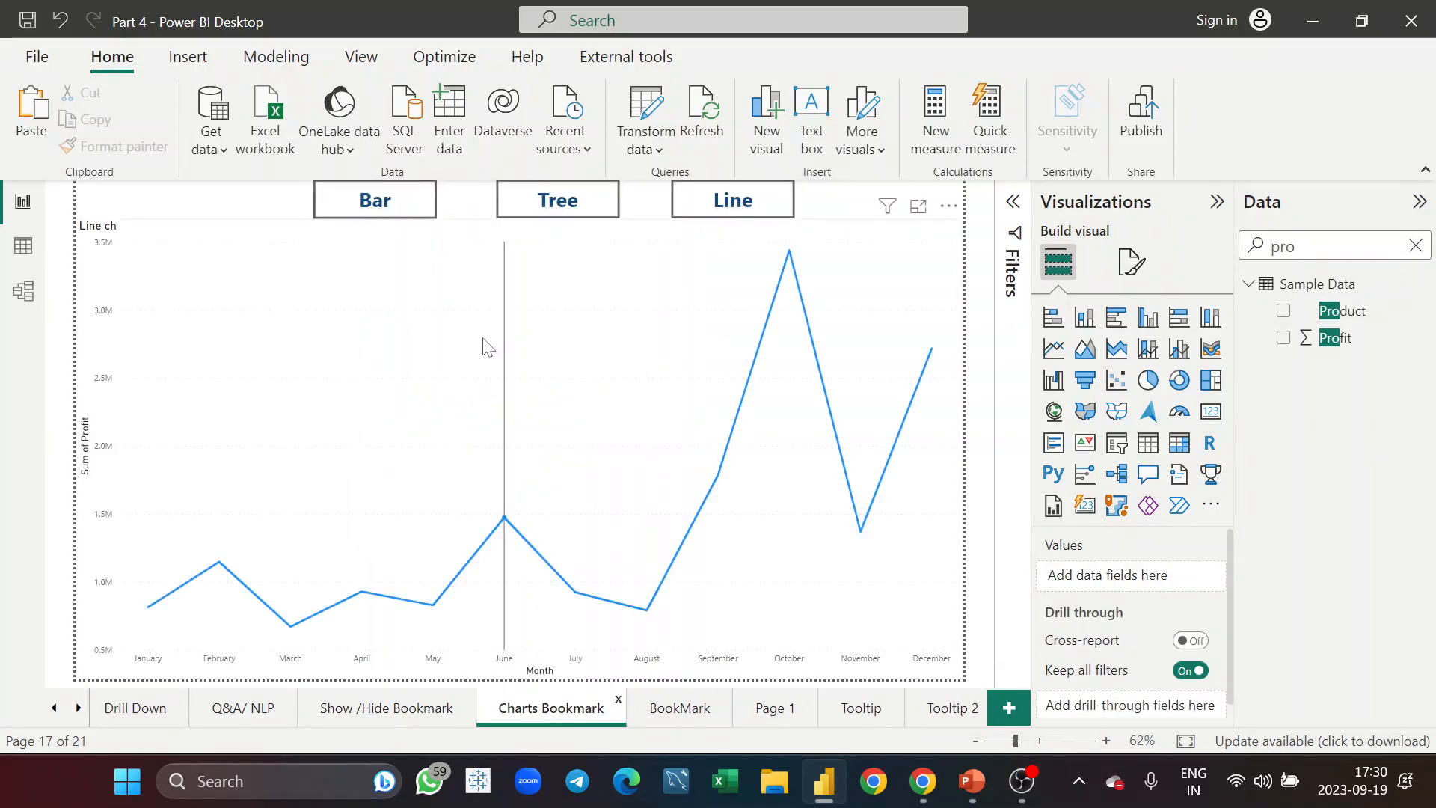
left_click(380, 209, "ctrl")
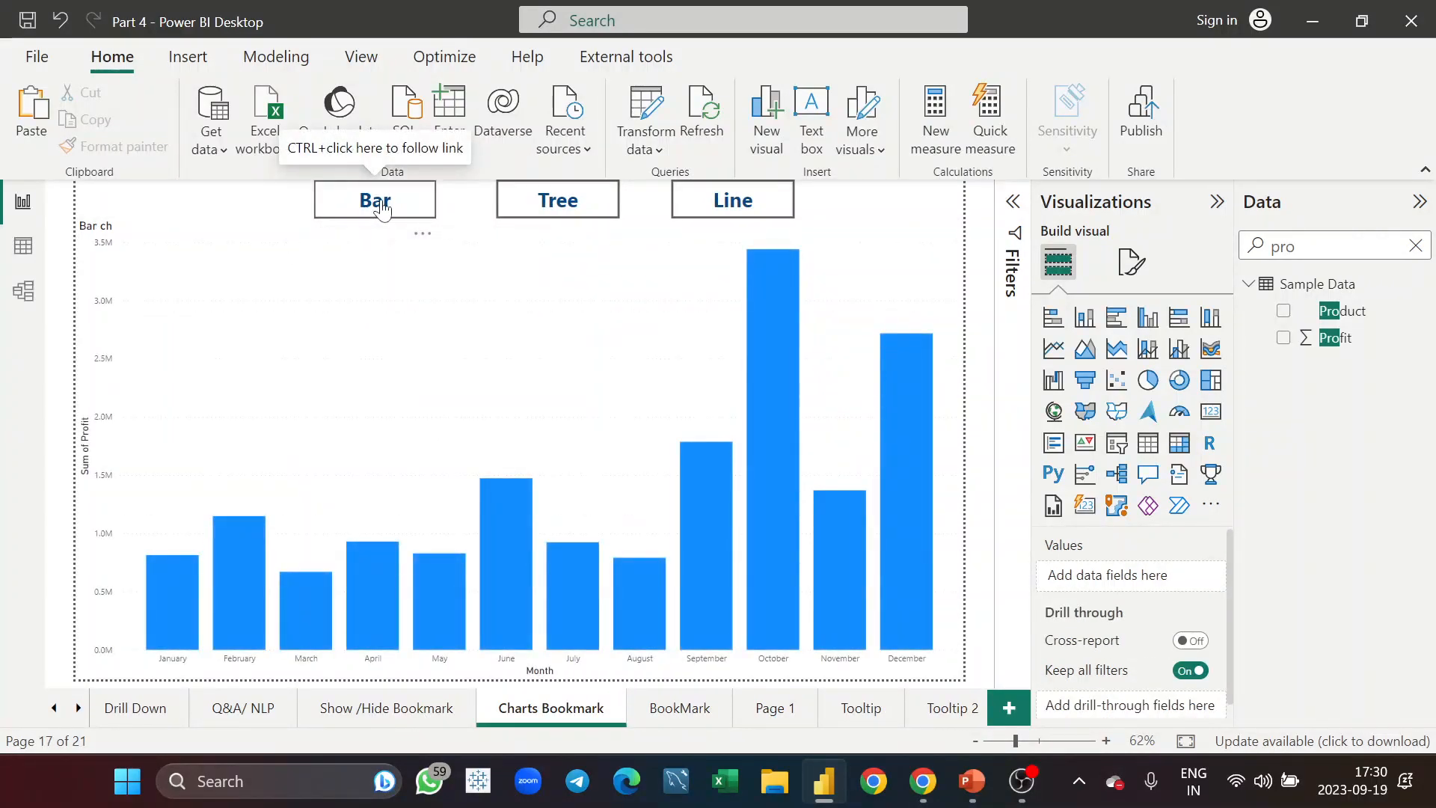
left_click(664, 270)
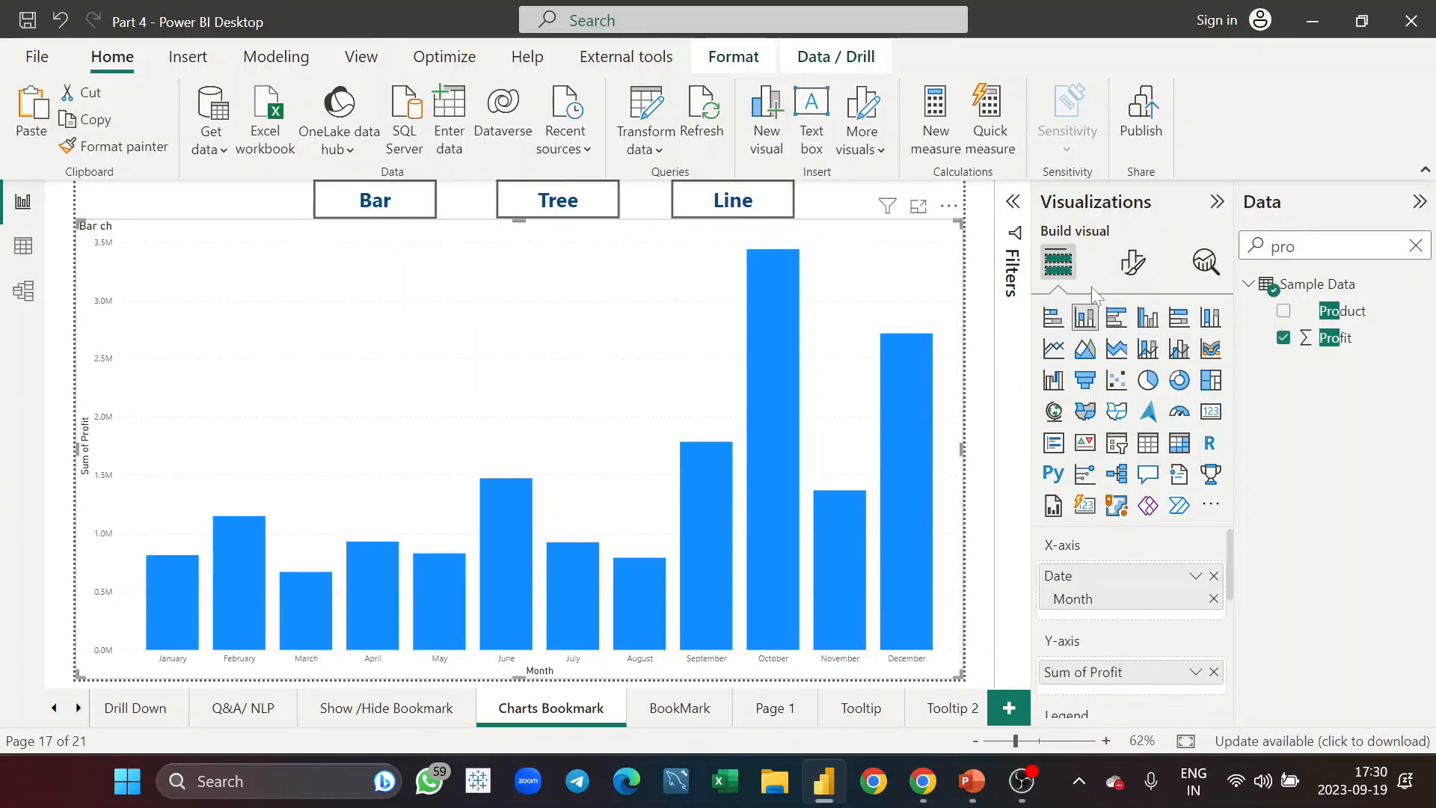
left_click(1127, 275)
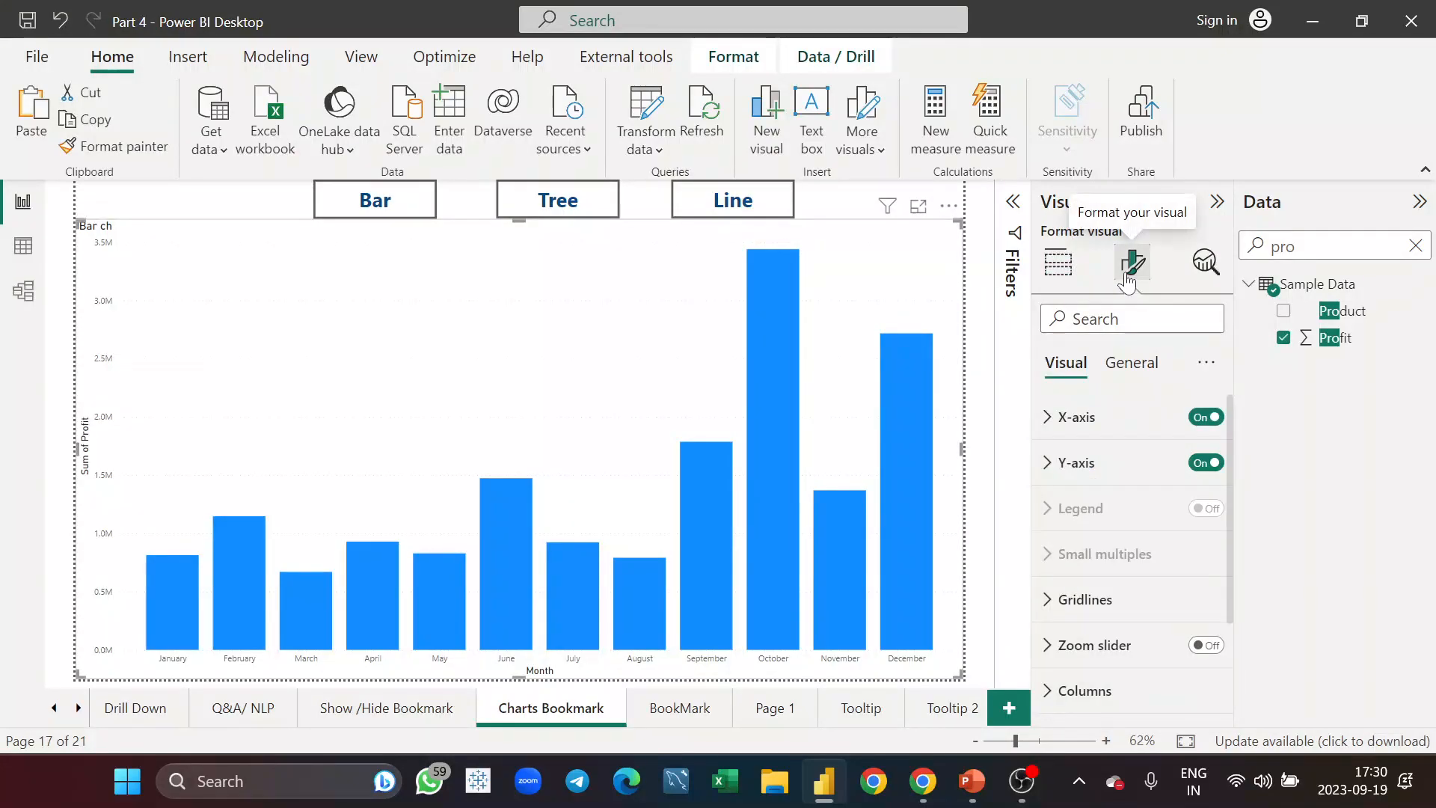
left_click(1150, 376)
left_click(1130, 598)
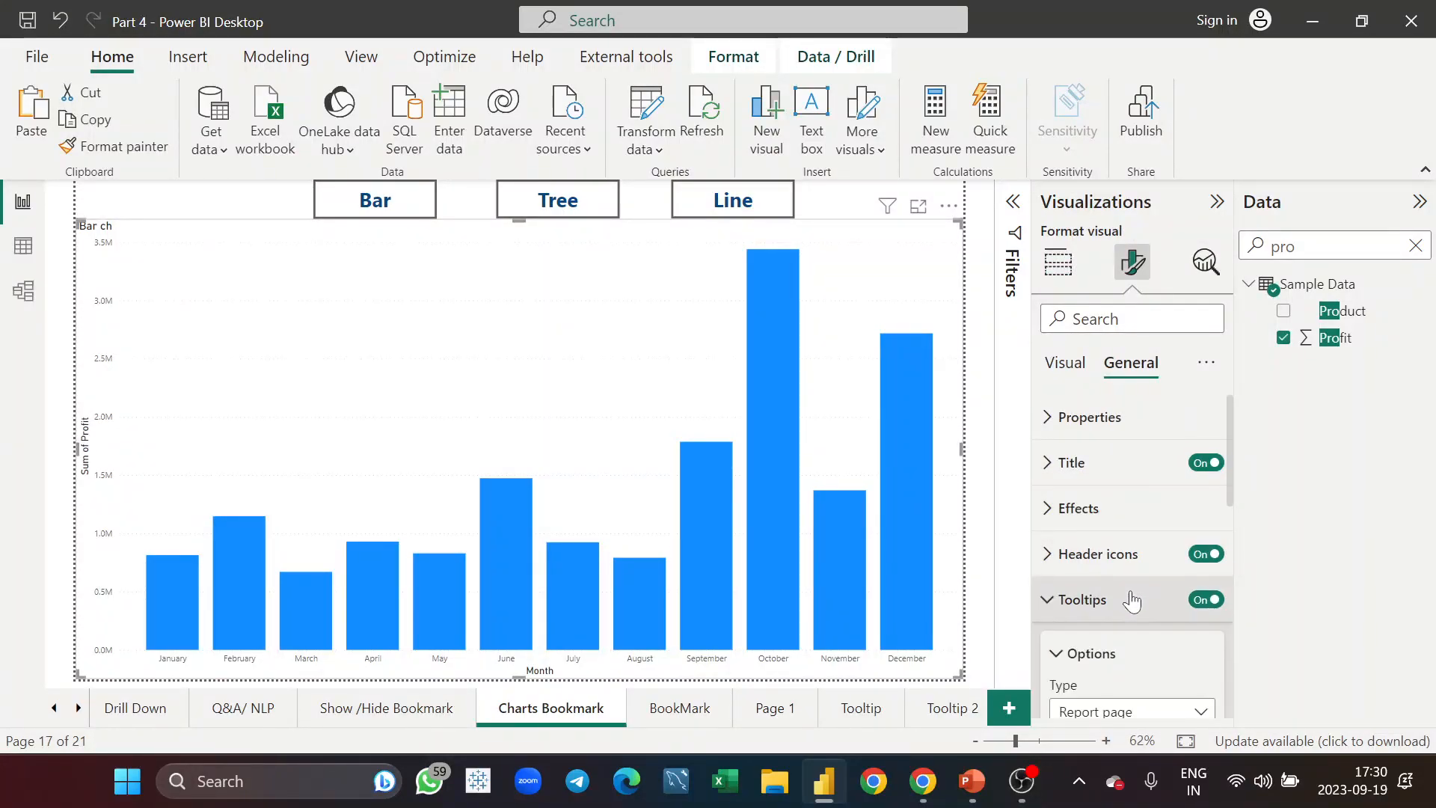
scroll(1132, 600, "down", 3)
Step: Set the bar chart's tooltip page to Tooltip 2 and preview the tooltip on several monthly columns
left_click(1164, 559)
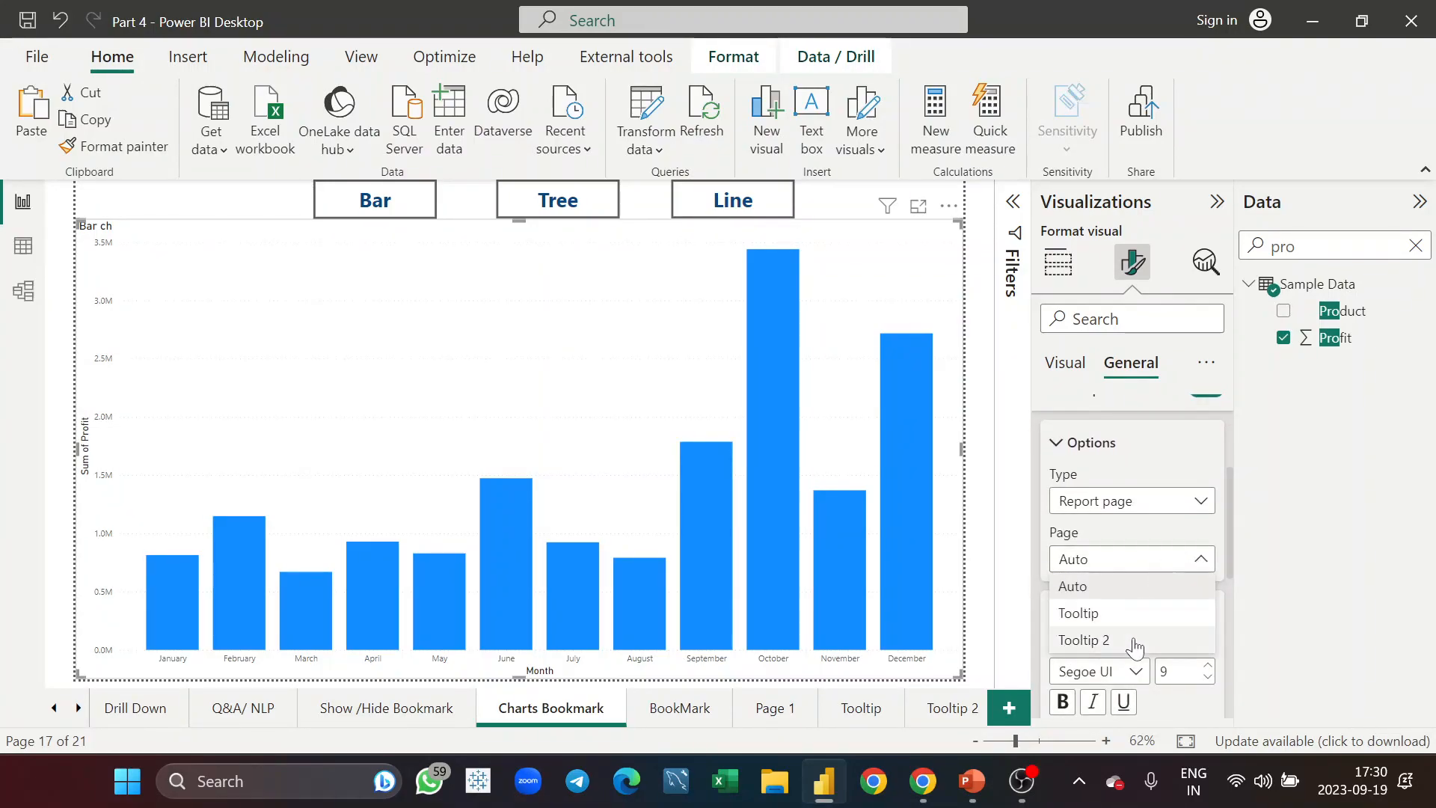
left_click(1106, 641)
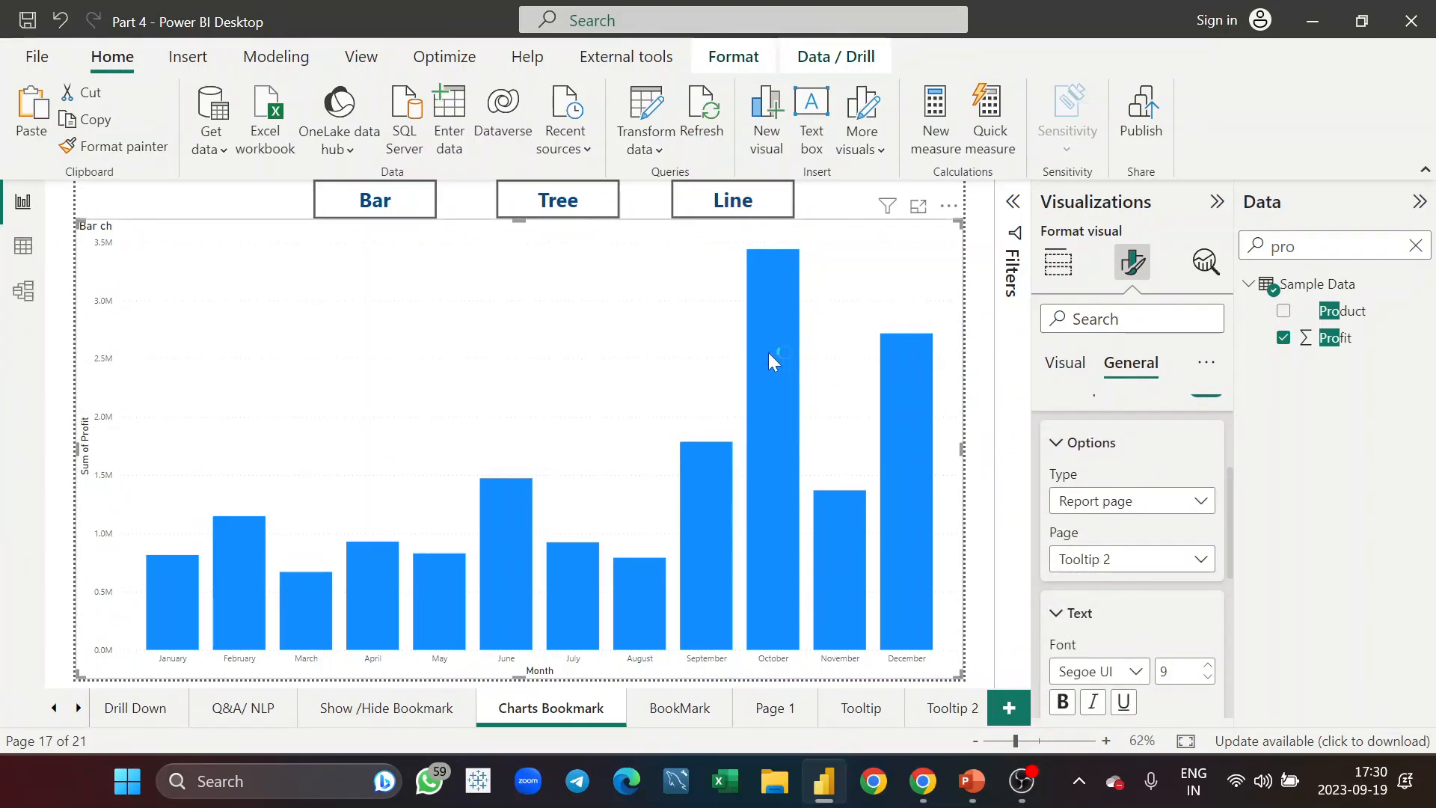
mouse_move(708, 572)
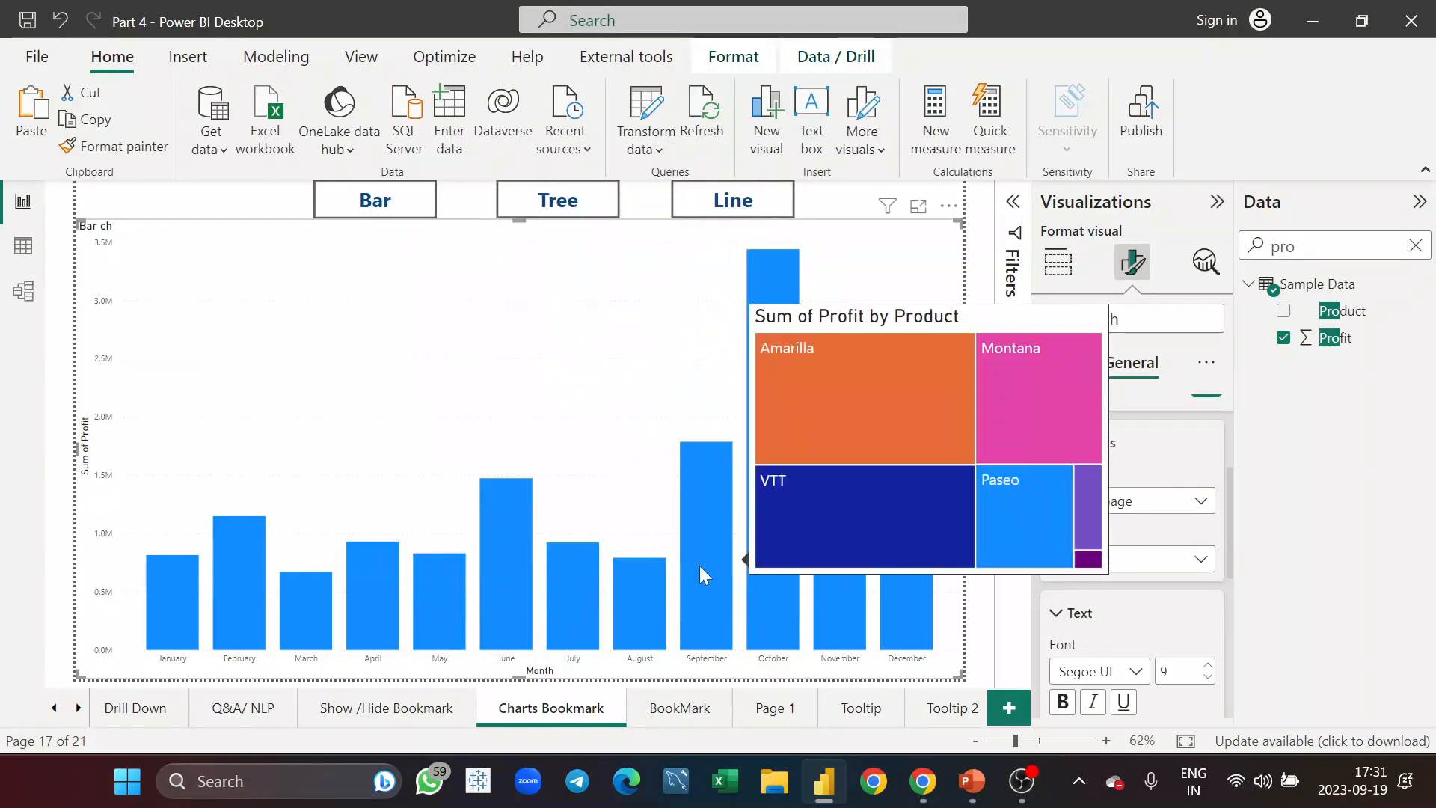
mouse_move(491, 555)
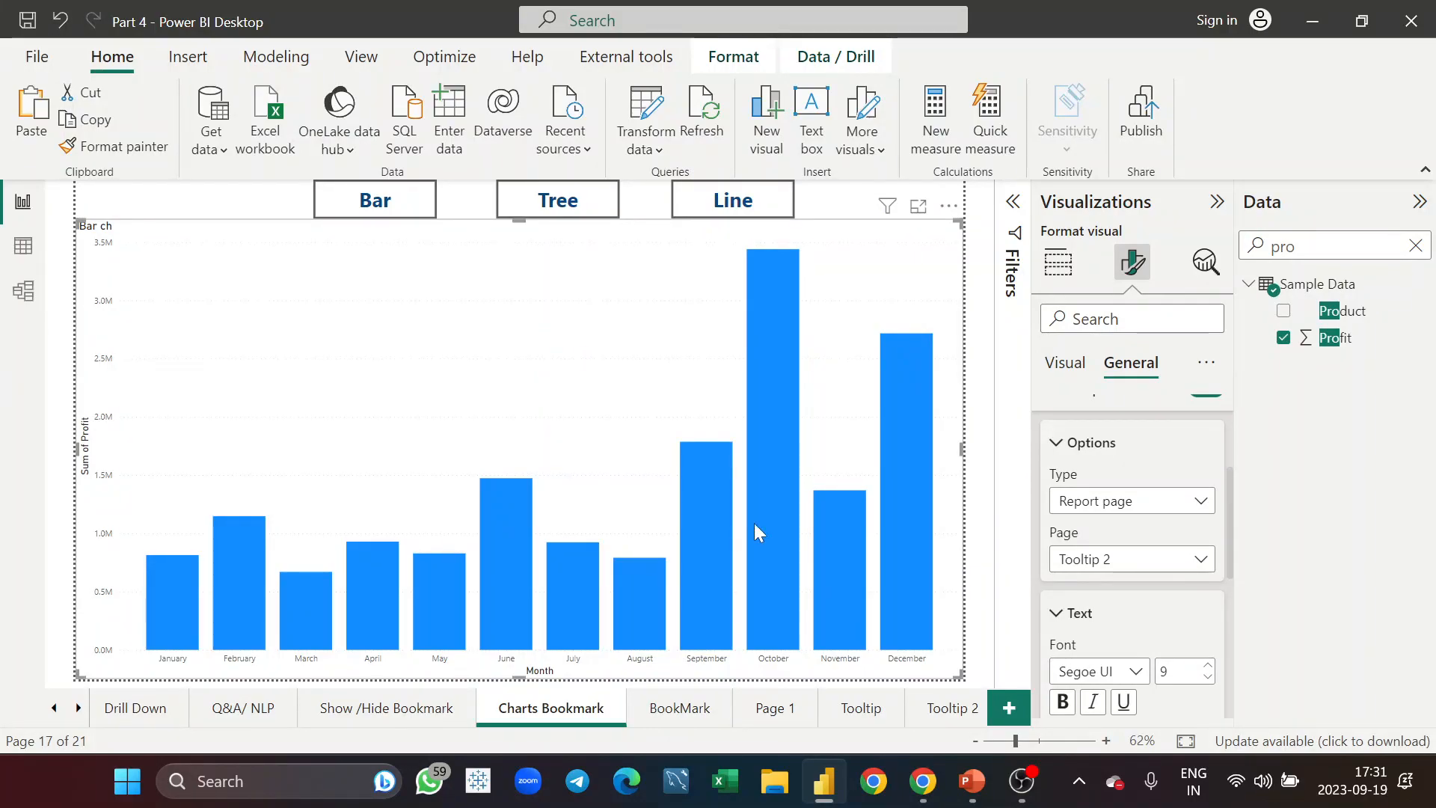
Step: Set the bar chart's tooltip page to Tooltip and preview it on the October column
left_click(1163, 562)
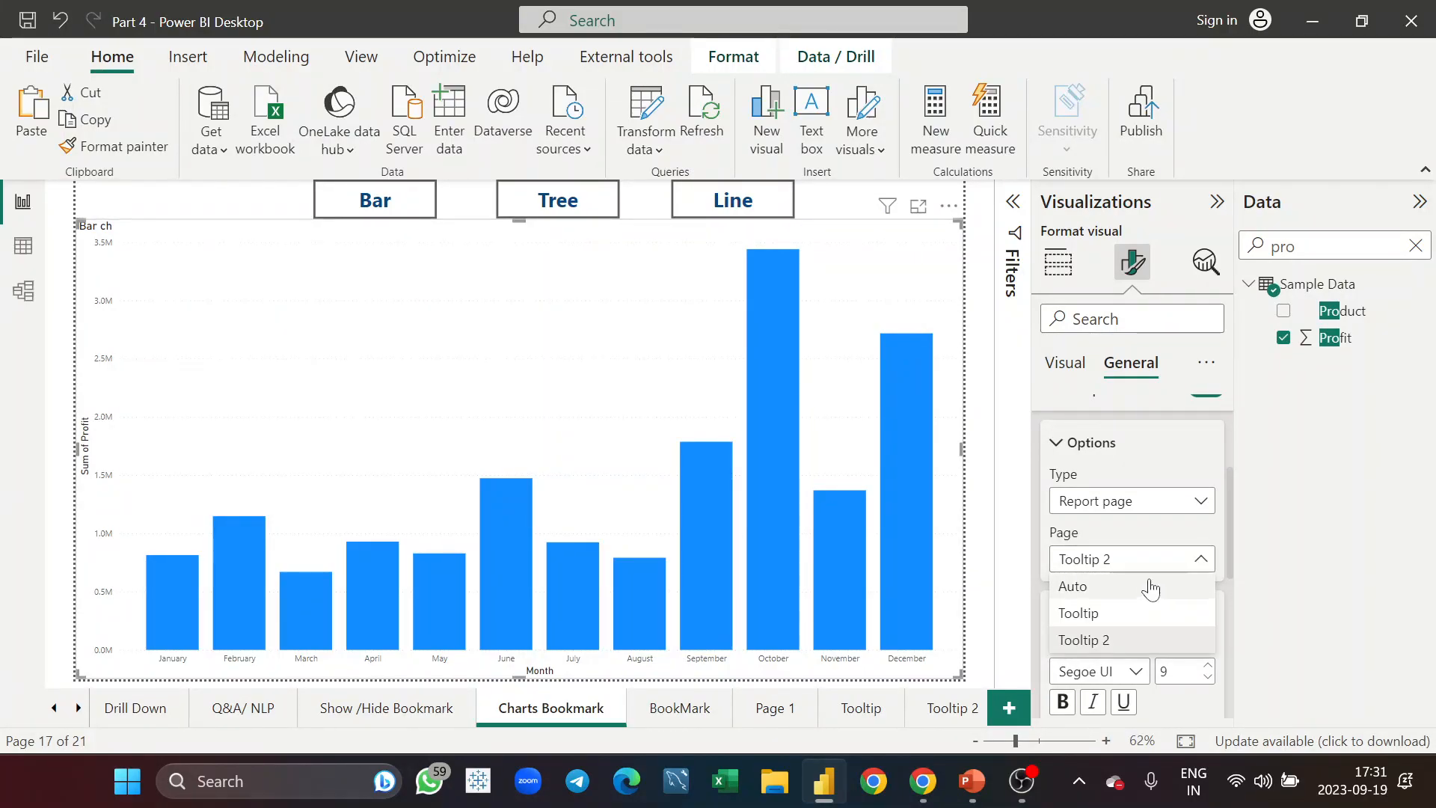
left_click(1114, 614)
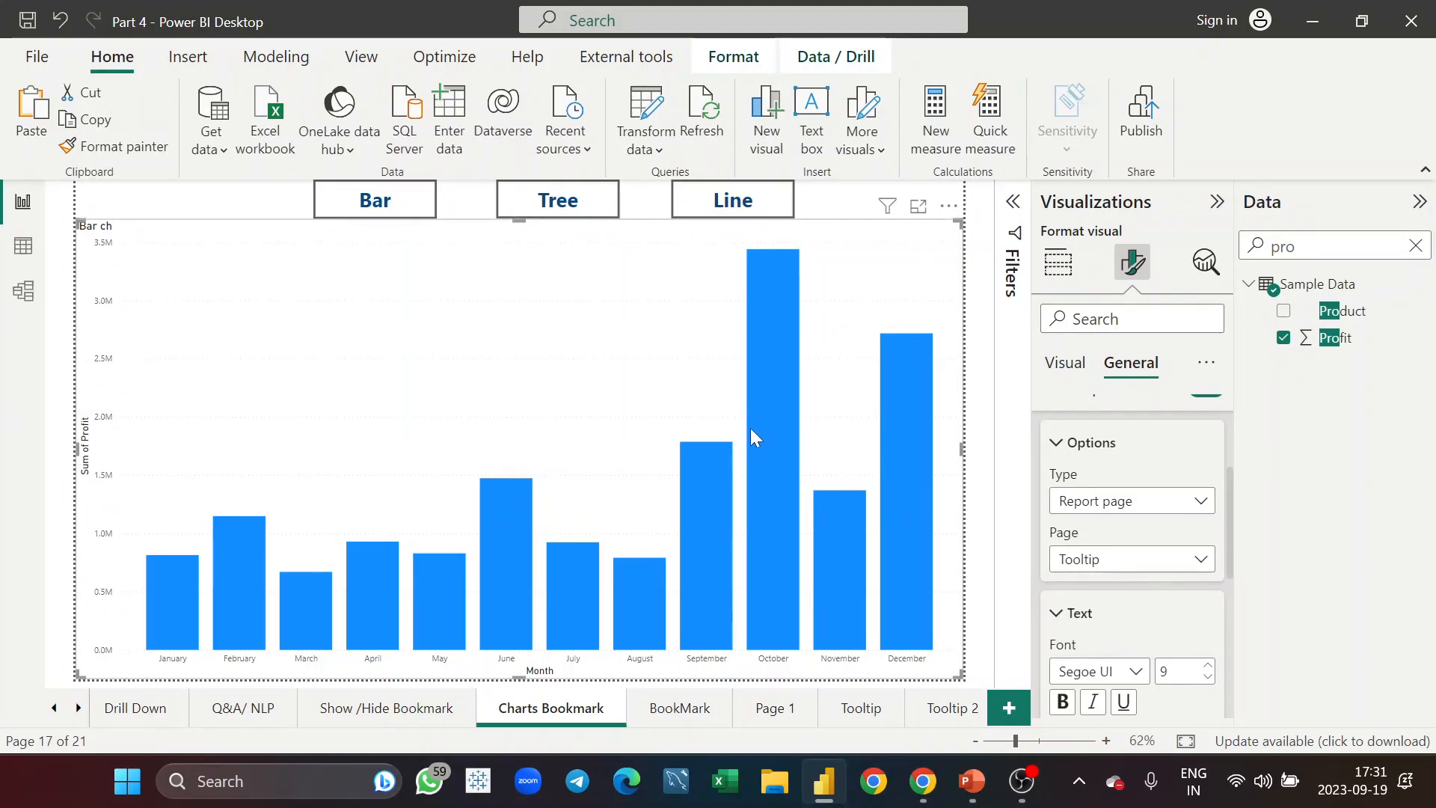
mouse_move(750, 428)
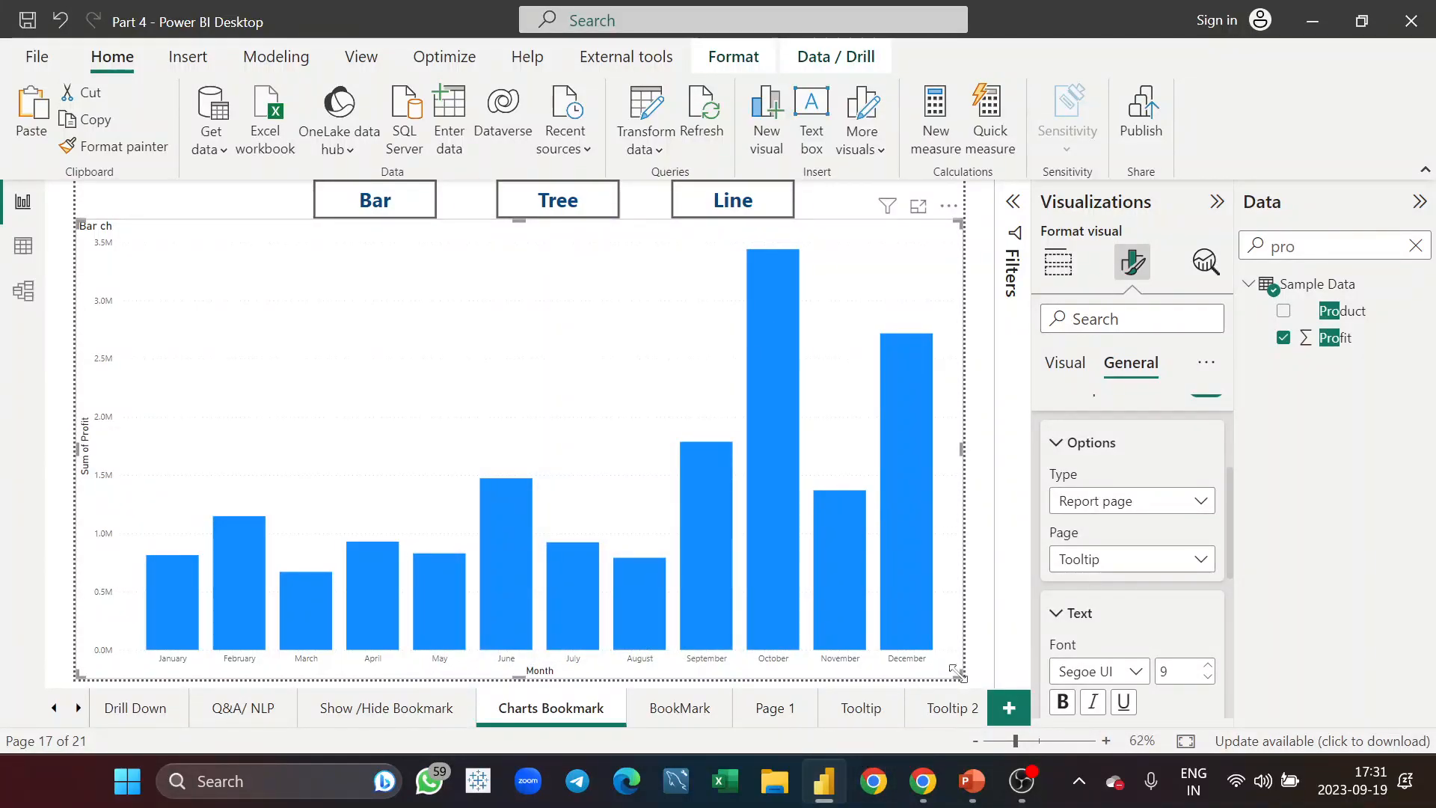
Step: Look over the Tooltip 2 and Page 1 pages and repeatedly test the Hide bookmark button on the BookMark page
left_click(950, 708)
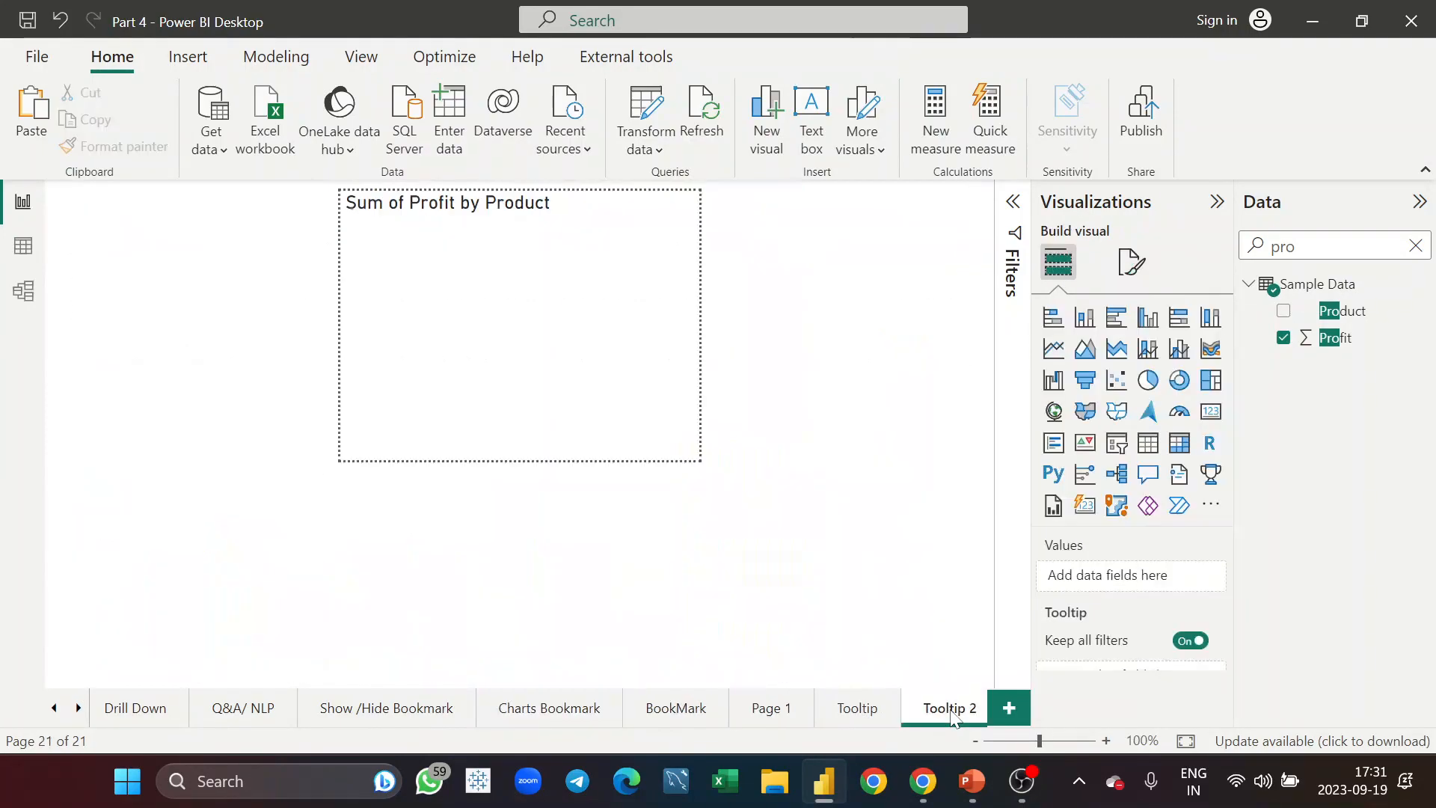
left_click(788, 714)
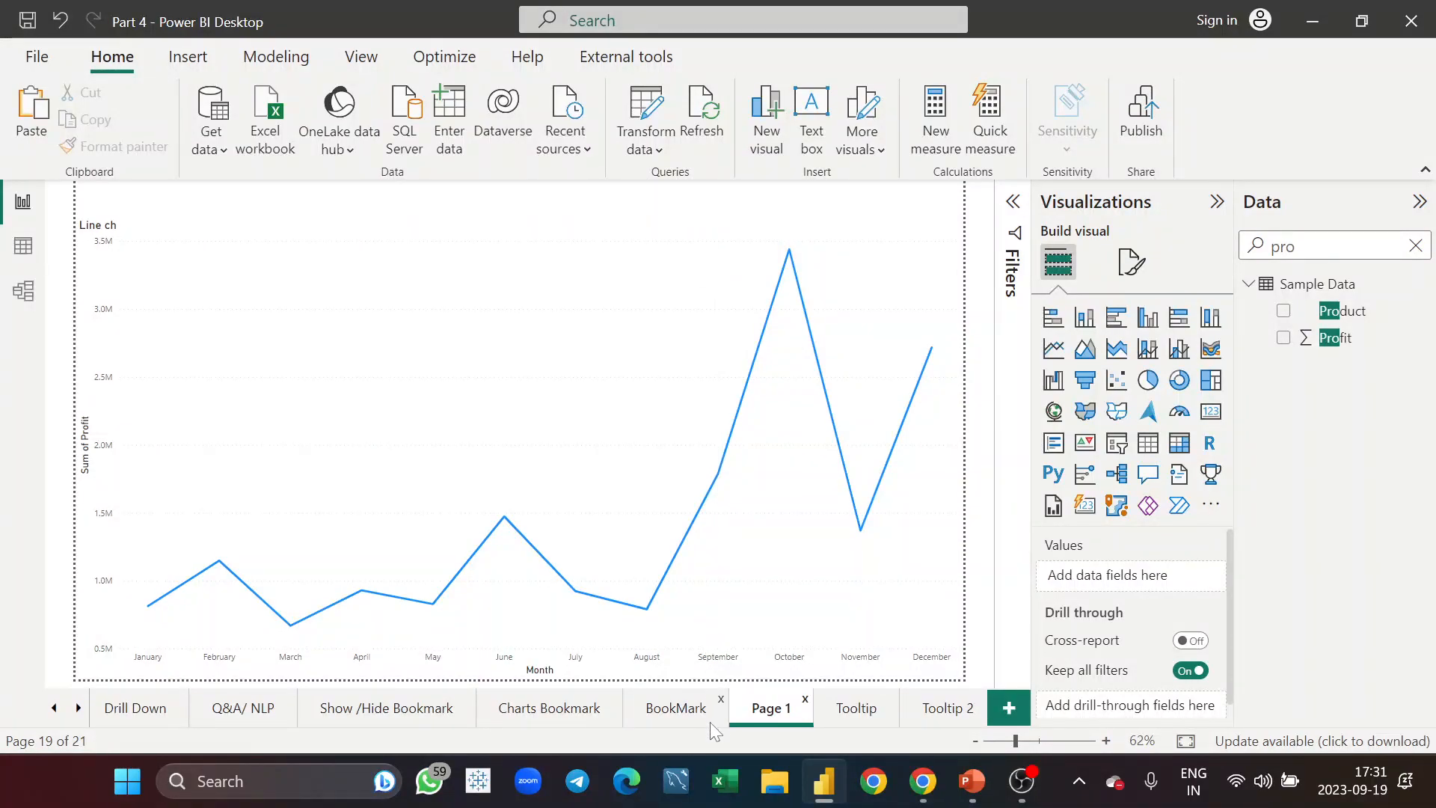
left_click(676, 708)
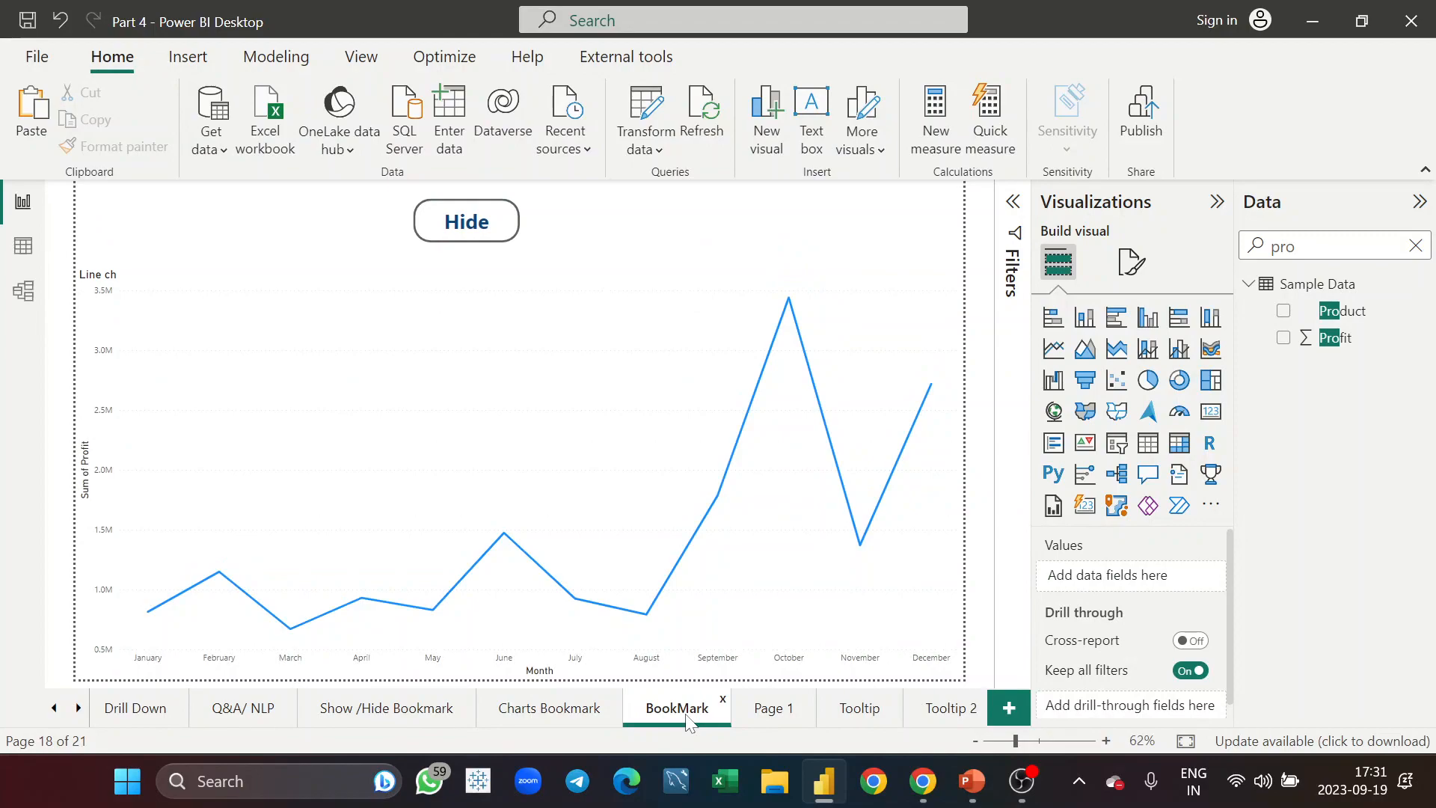
left_click(507, 238, "ctrl")
left_click(507, 238, "ctrl")
left_click(506, 238, "ctrl")
left_click(506, 238, "ctrl")
left_click(506, 238, "ctrl")
left_click(507, 238, "ctrl")
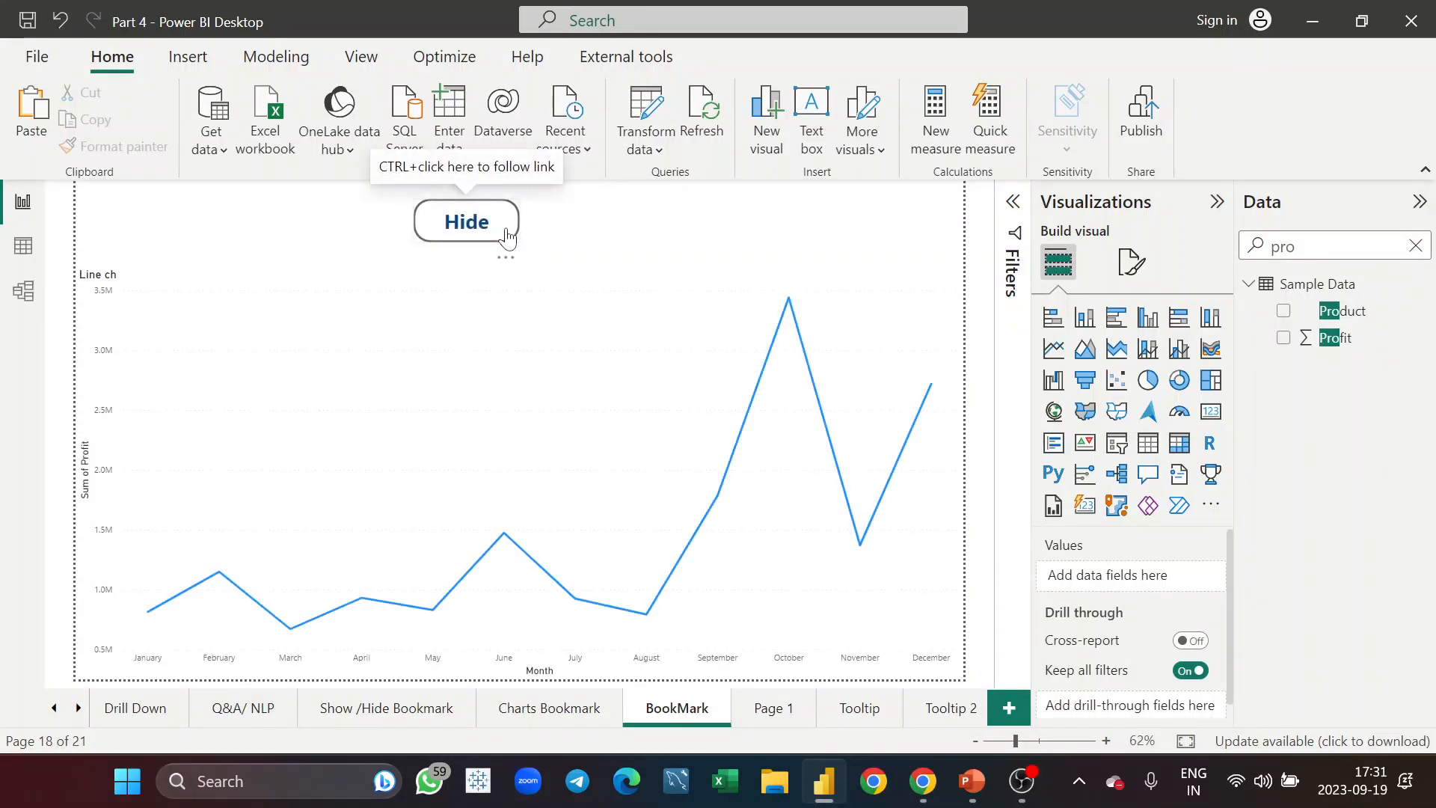
left_click(506, 236, "ctrl")
left_click(507, 236, "ctrl")
left_click(506, 237, "ctrl")
left_click(507, 236, "ctrl")
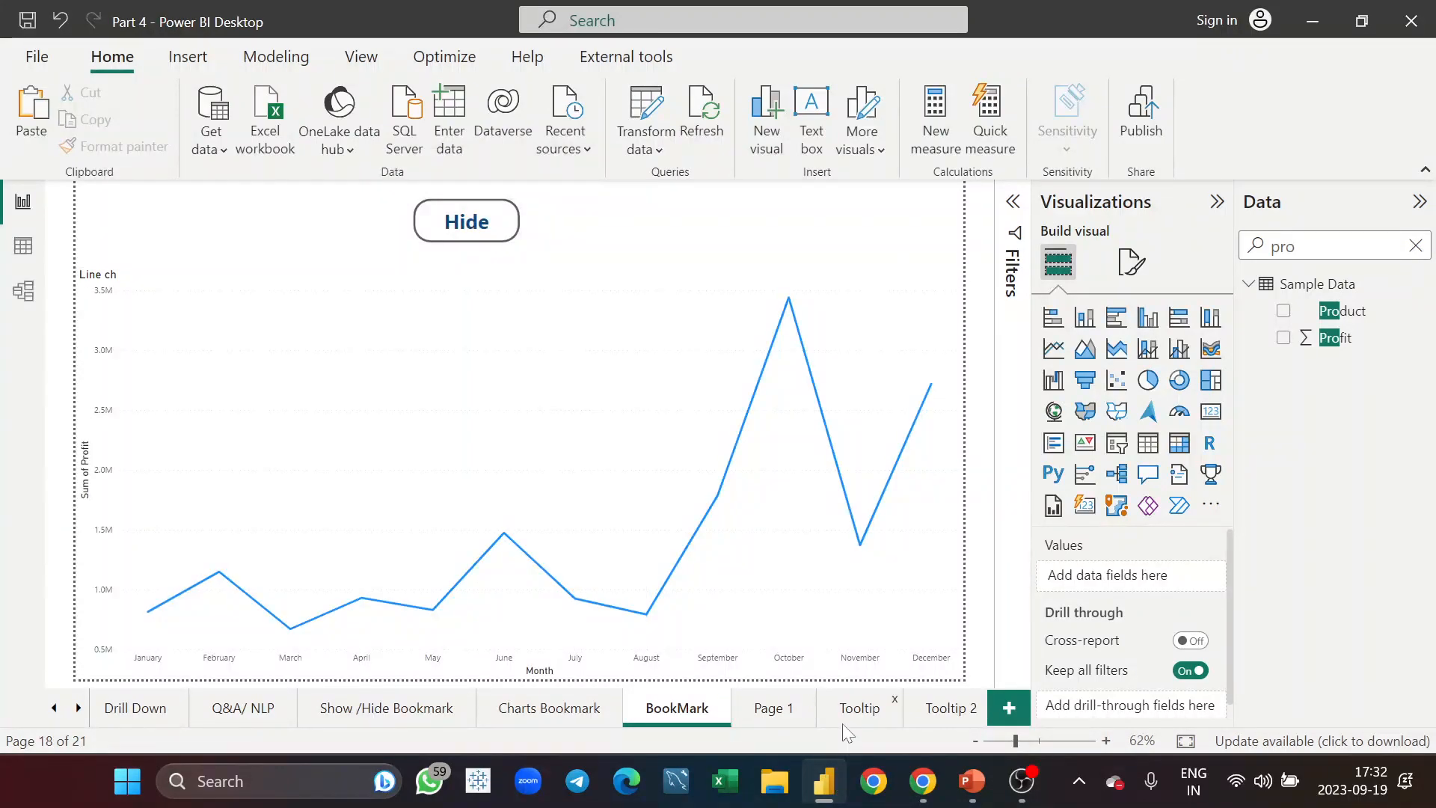